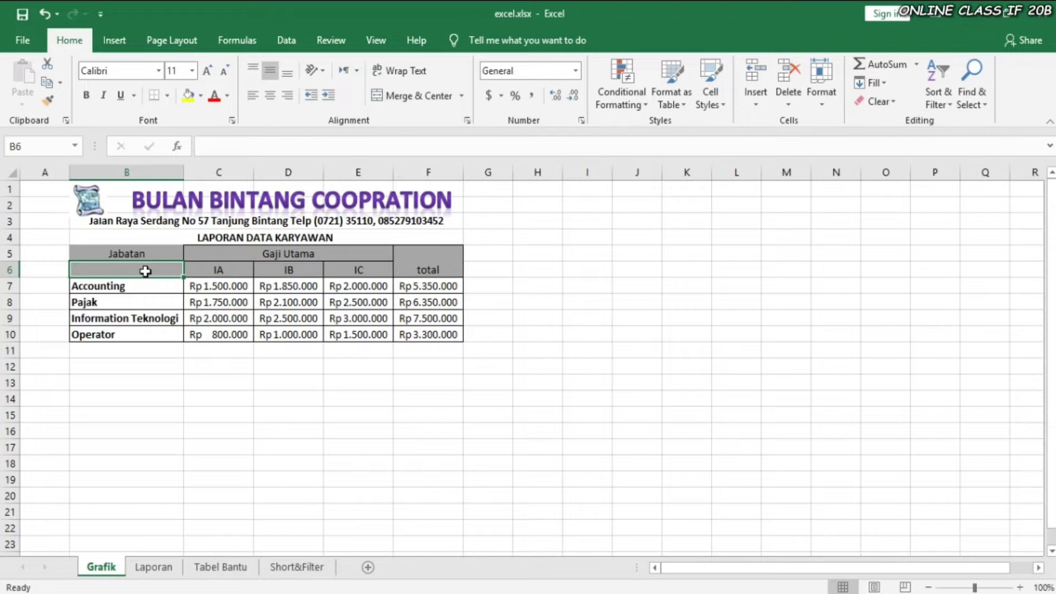
- Insert a 3-D clustered column chart from the salary data in B6:E10
drag(146, 271, 362, 330)
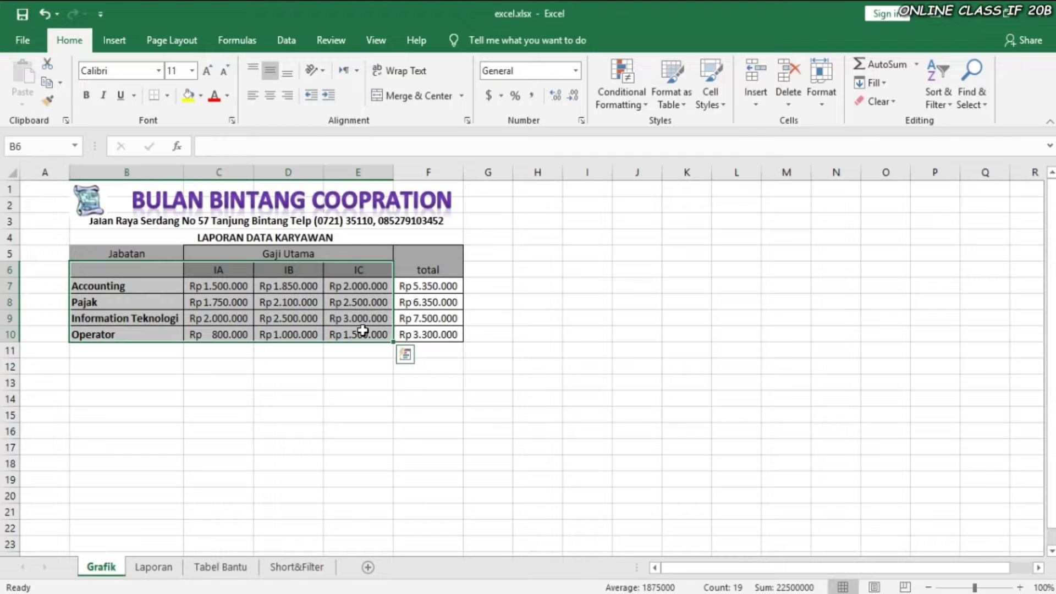
click(121, 48)
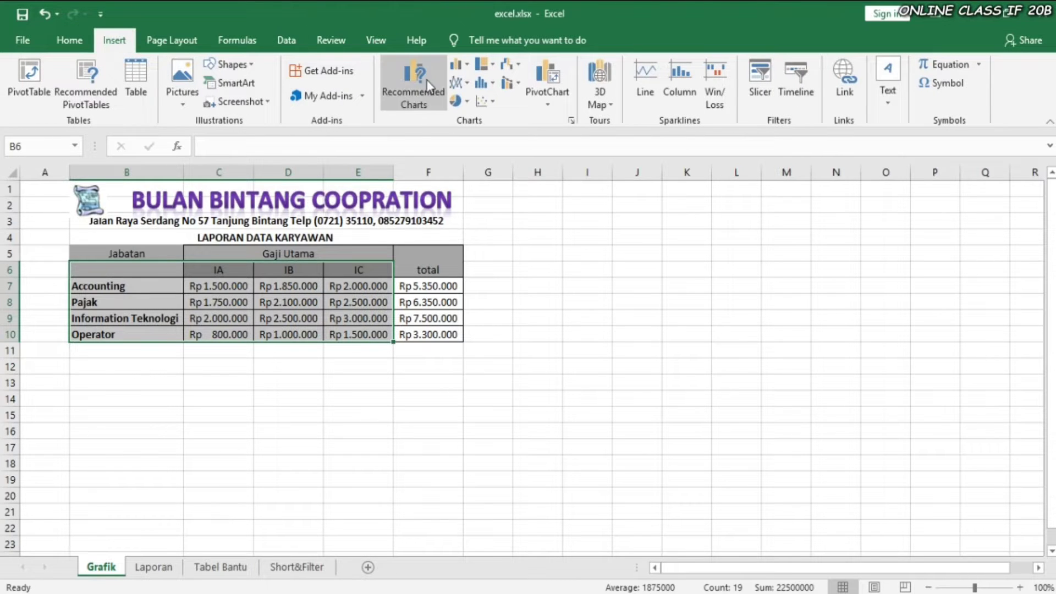
click(464, 70)
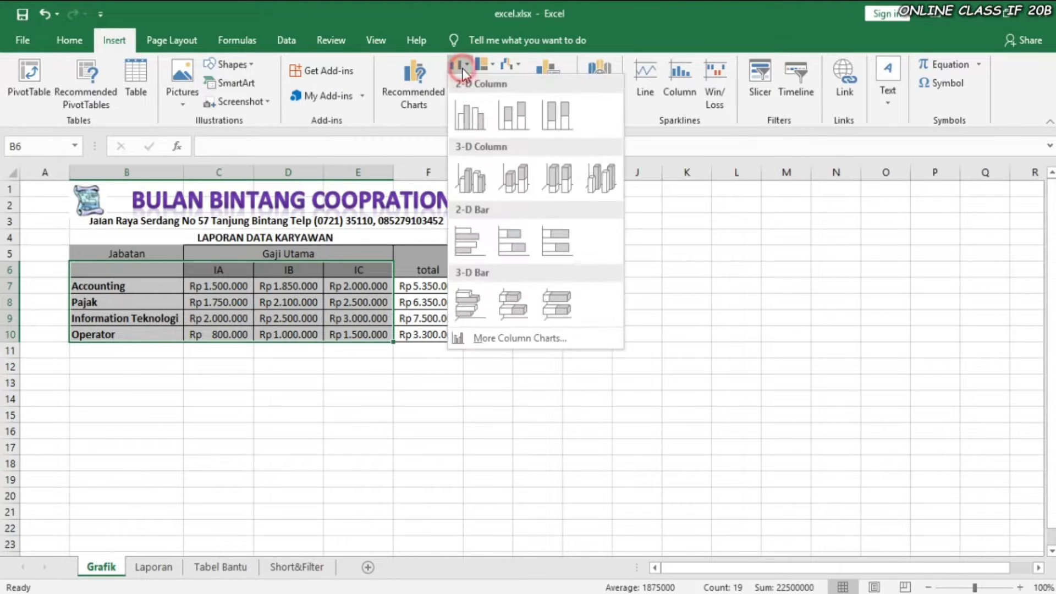
click(477, 193)
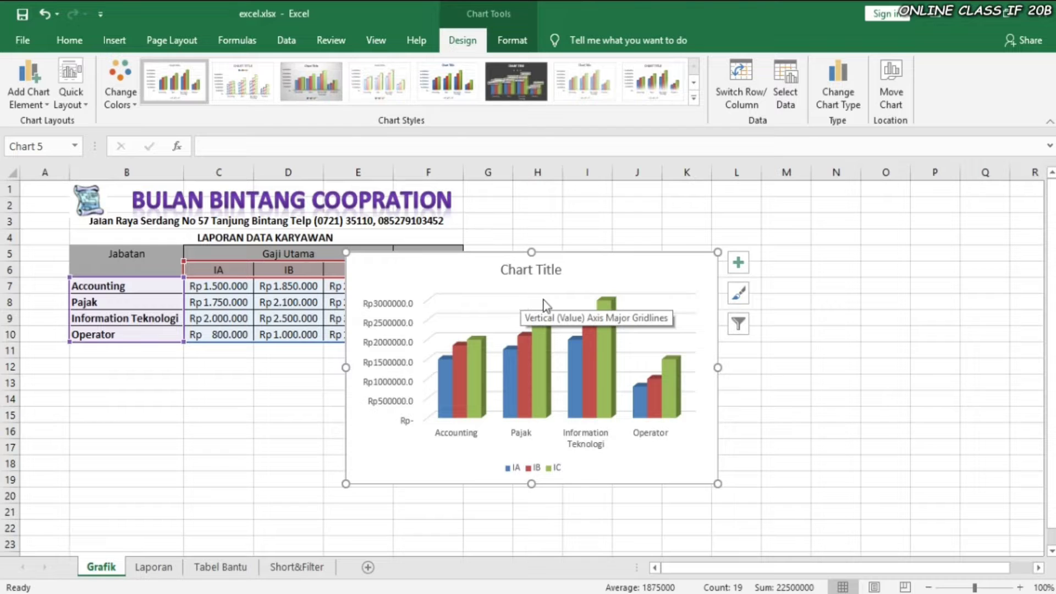
- Add axis titles to the chart and switch its legend off and on again so it sits beside the columns
click(736, 266)
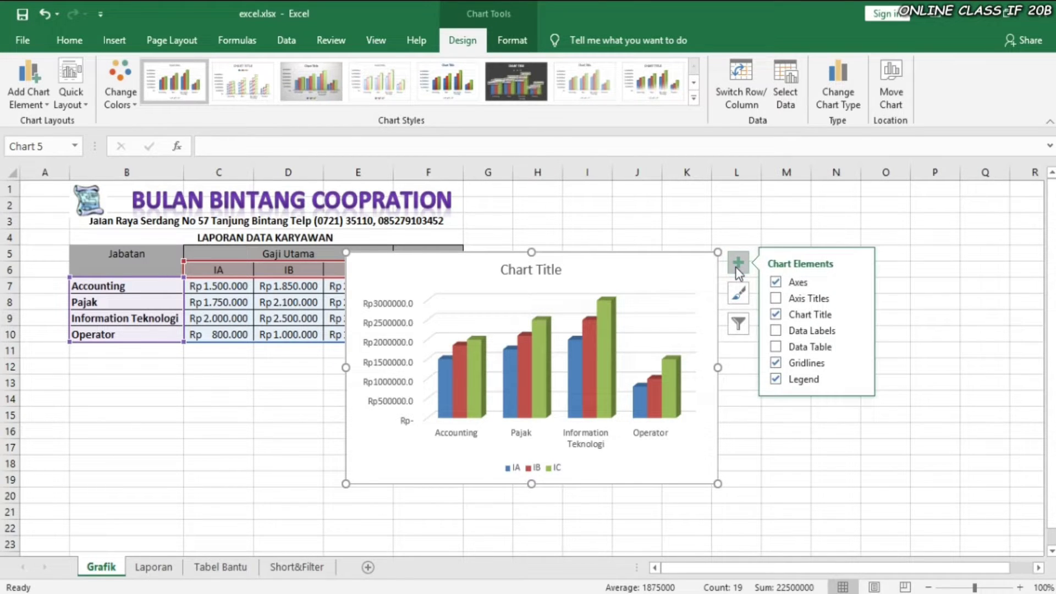
click(801, 350)
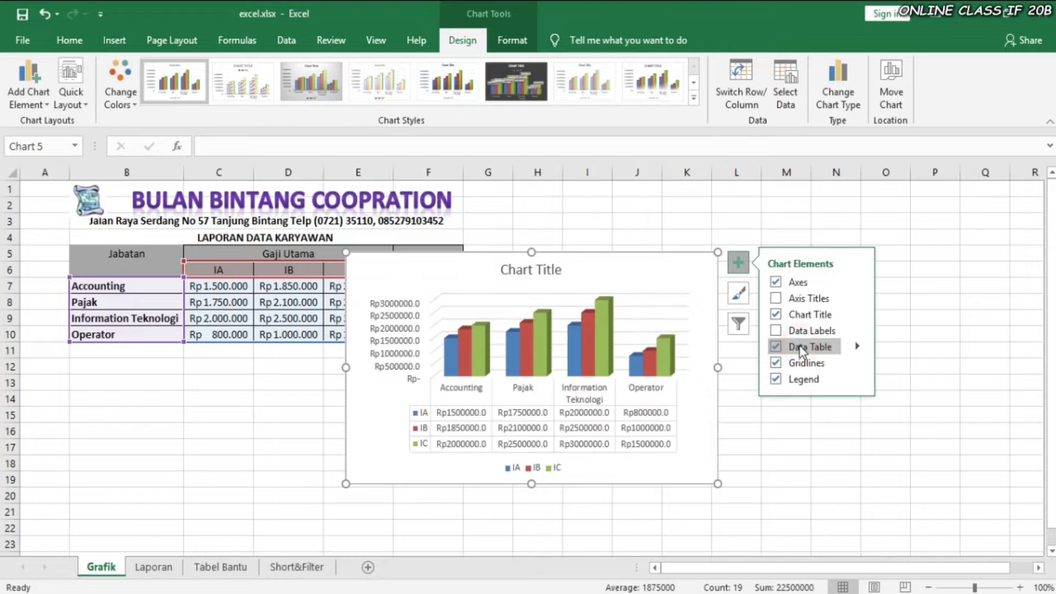
click(800, 348)
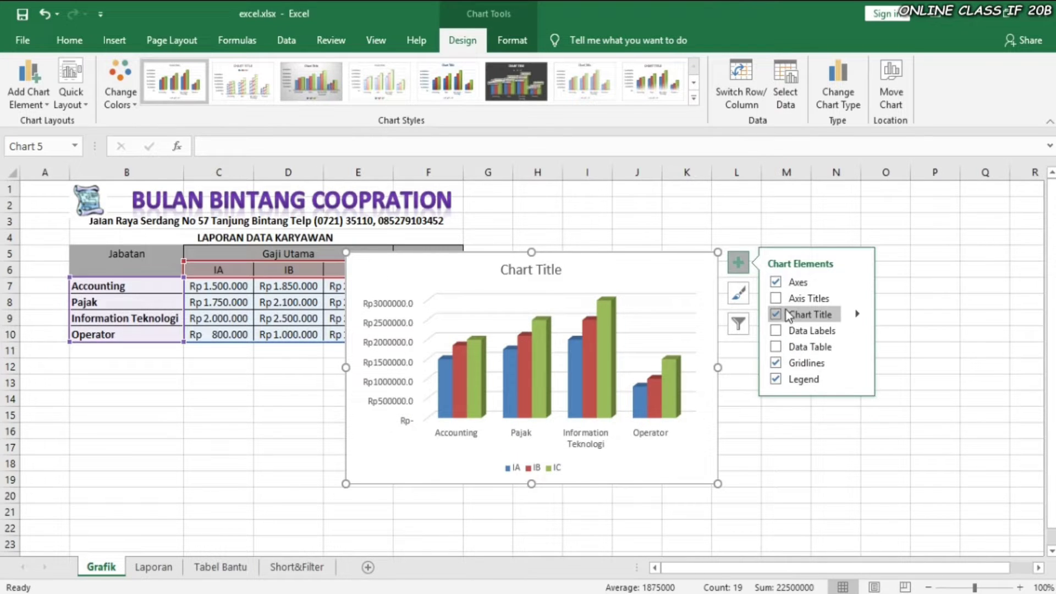
click(776, 298)
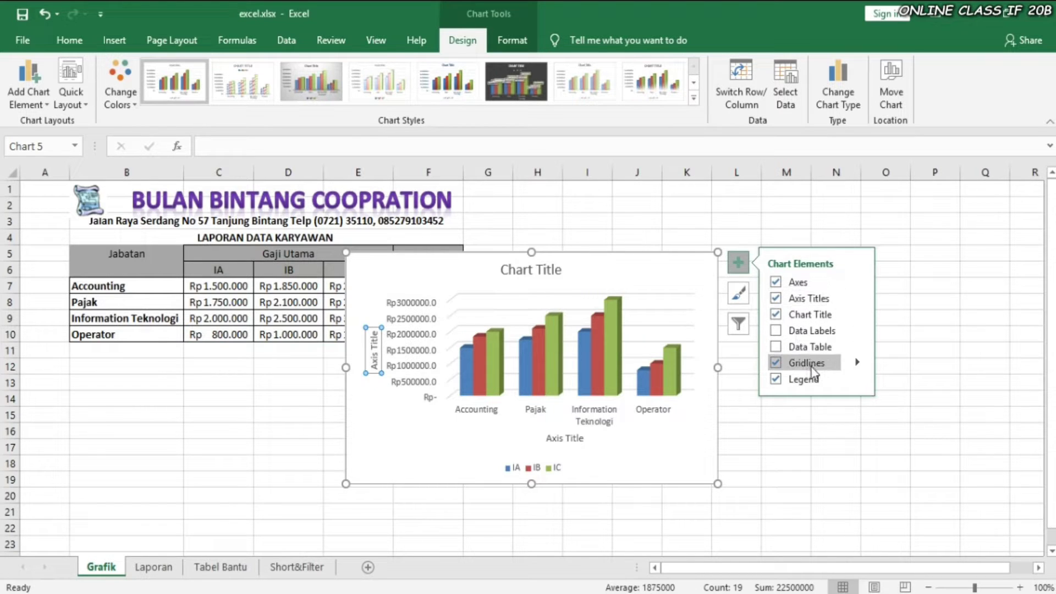
click(856, 363)
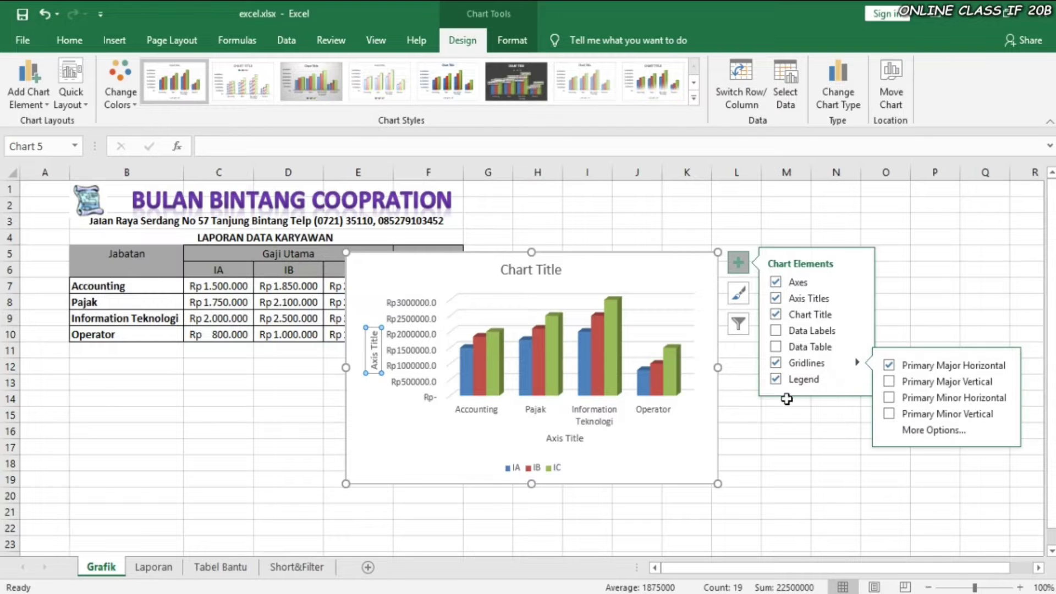
click(838, 385)
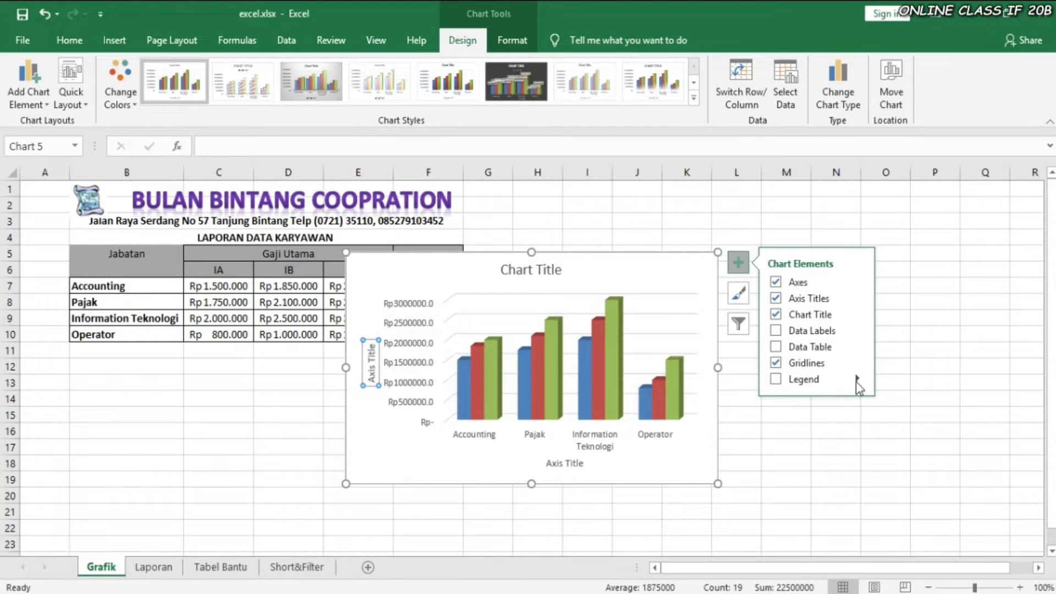
click(830, 384)
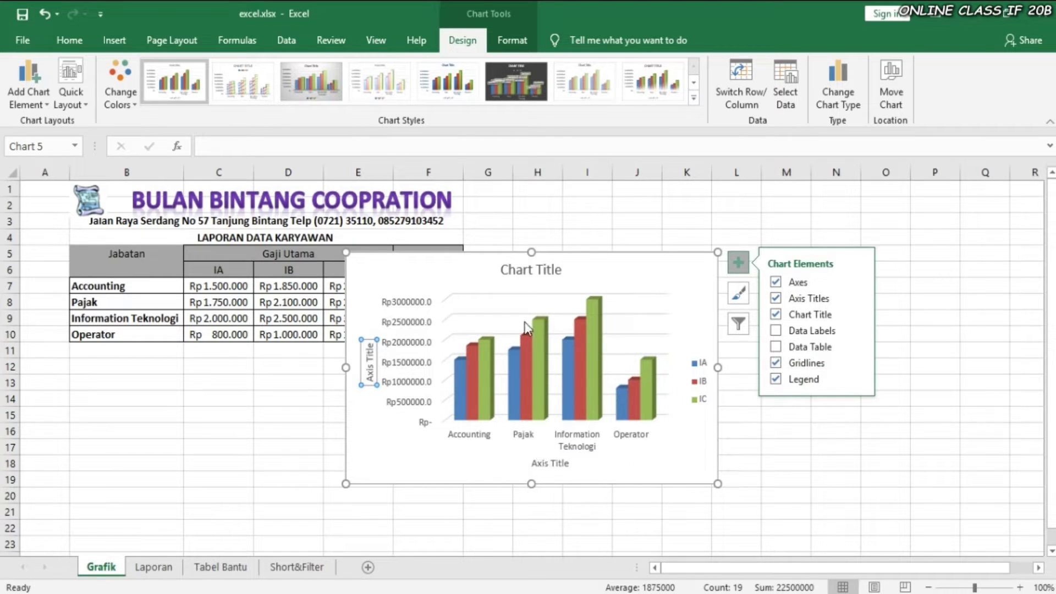
- Replace the chart title text with "Grafik Penggajian Karyawan"
click(525, 270)
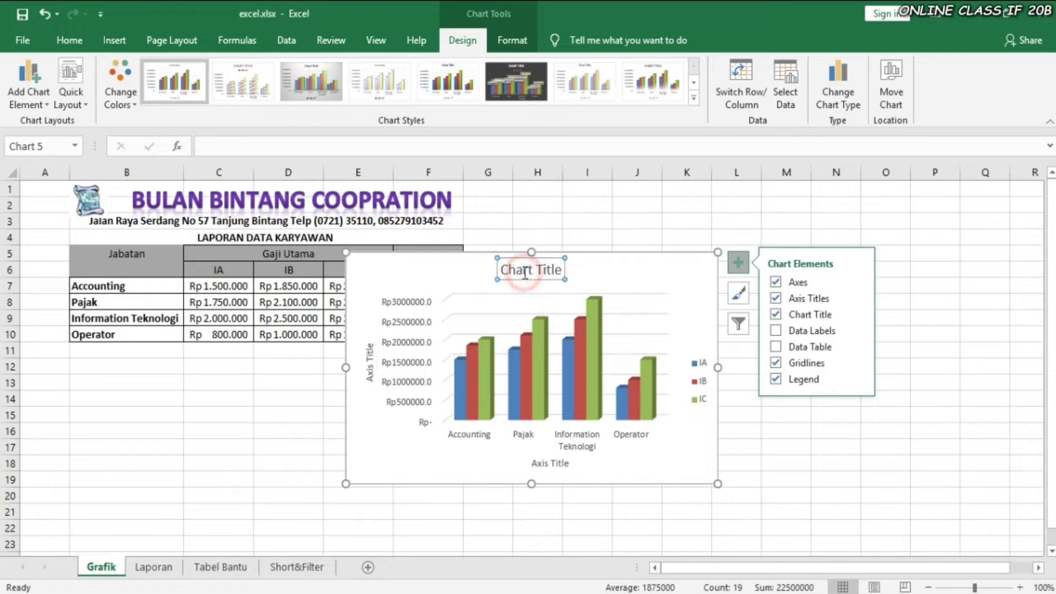
click(558, 270)
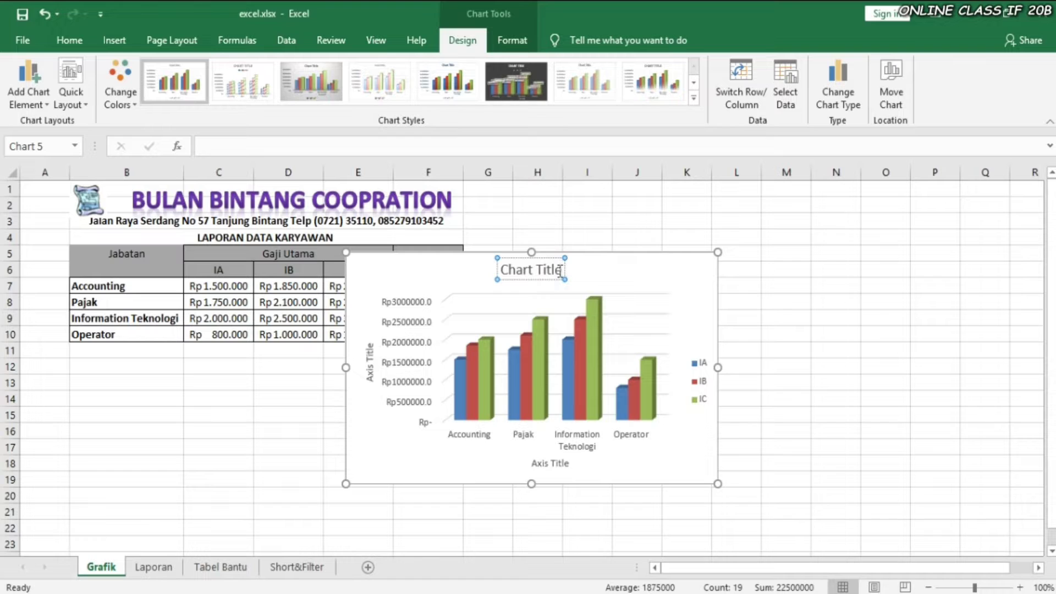
key(BackSpace)
key(BackSpace)
key(BackSpace)
key(BackSpace)
key(BackSpace)
key(BackSpace)
key(BackSpace)
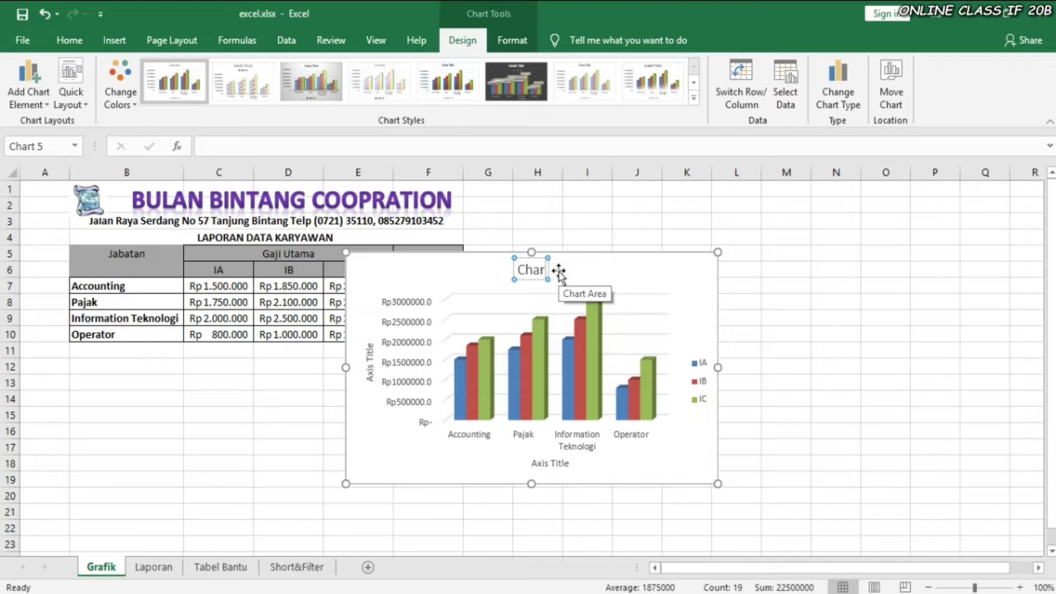
key(BackSpace)
key(BackSpace)
key(BackSpace)
key(BackSpace)
text(gRAFIK)
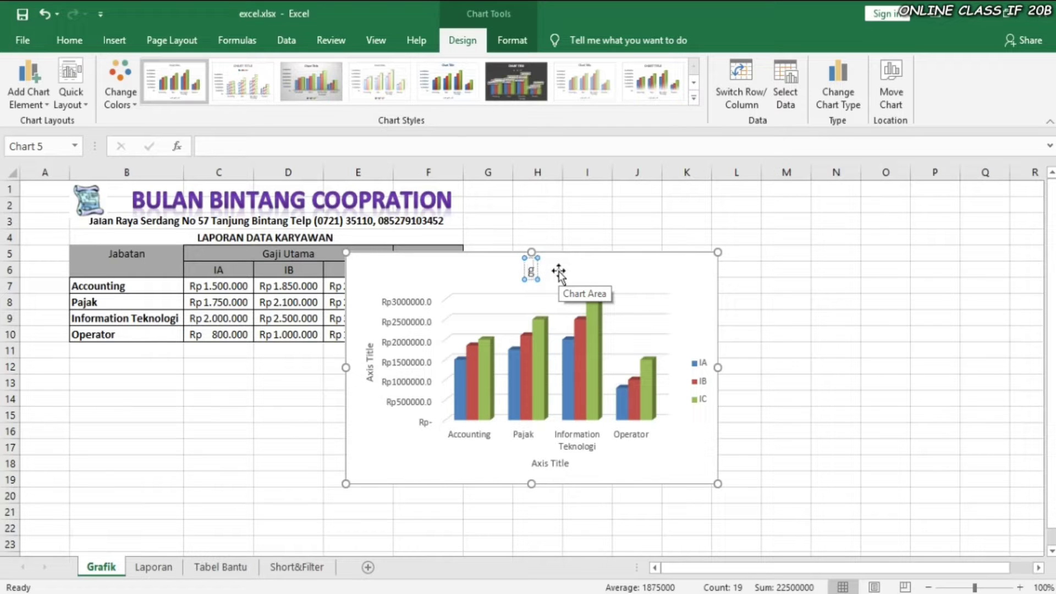
key(BackSpace)
key(BackSpace)
key(BackSpace)
key(BackSpace)
key(BackSpace)
key(BackSpace)
text(Geaf)
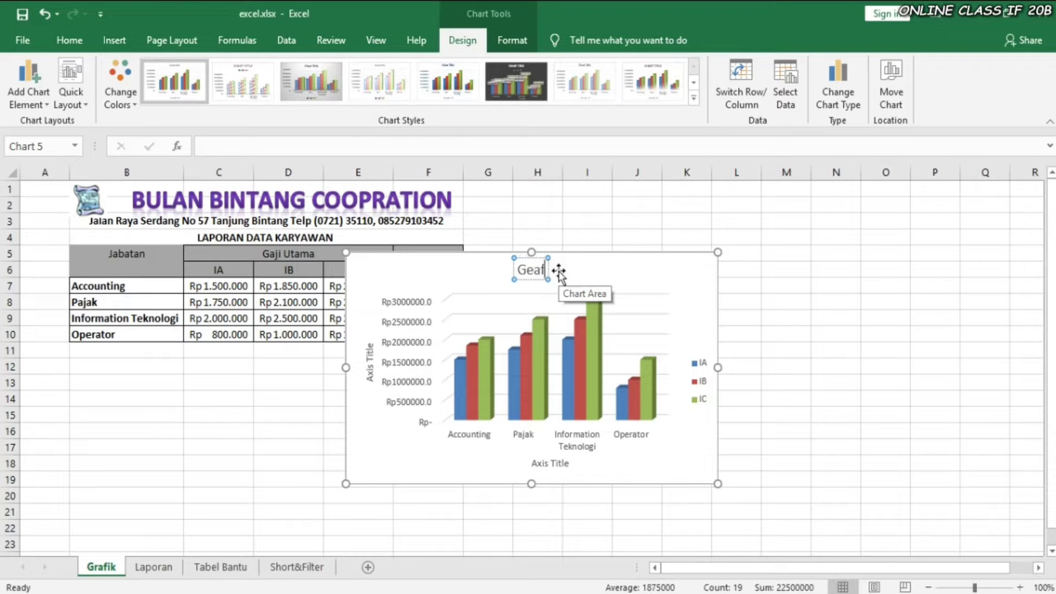
key(BackSpace)
key(BackSpace)
text(rafik)
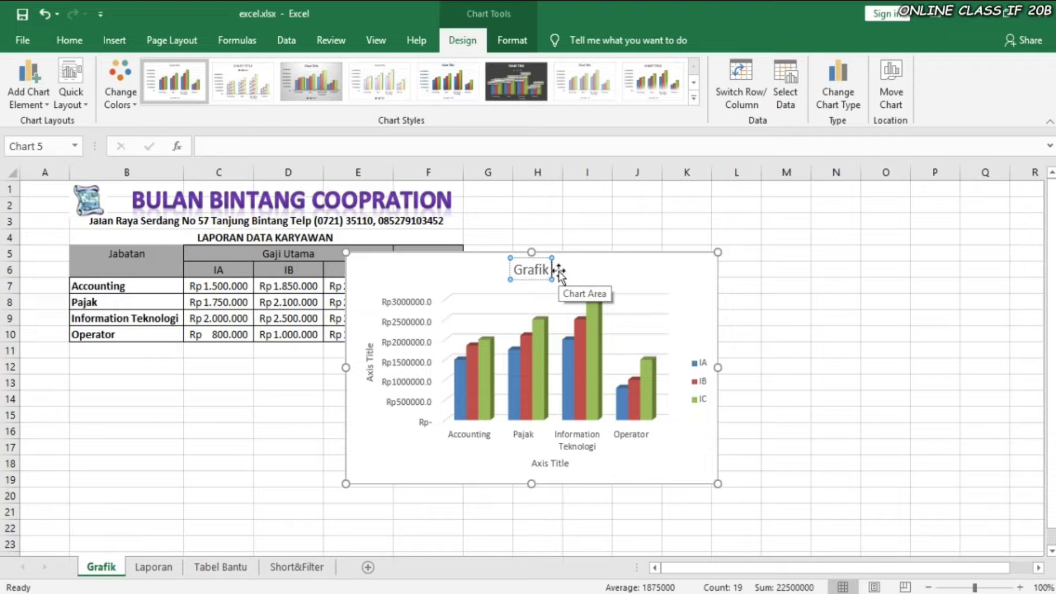
text( P)
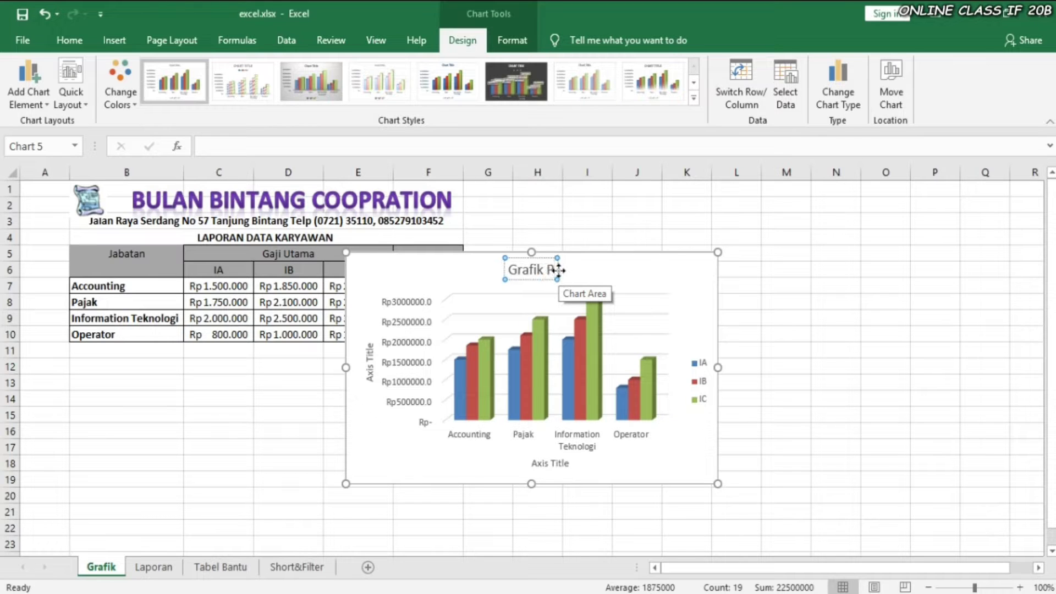
text(en)
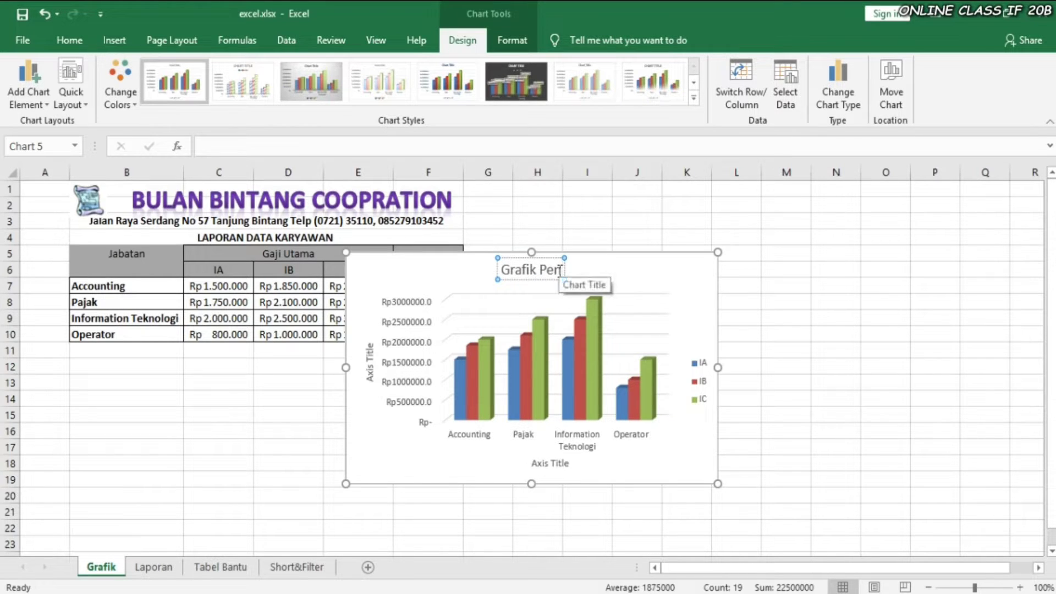
text(ggajian)
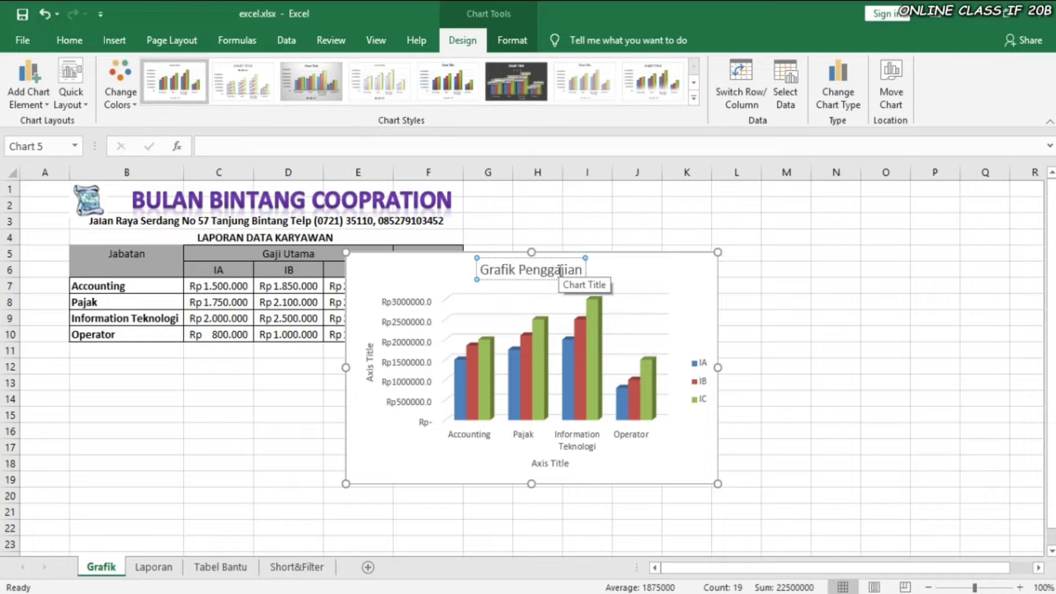
text( Karyawan)
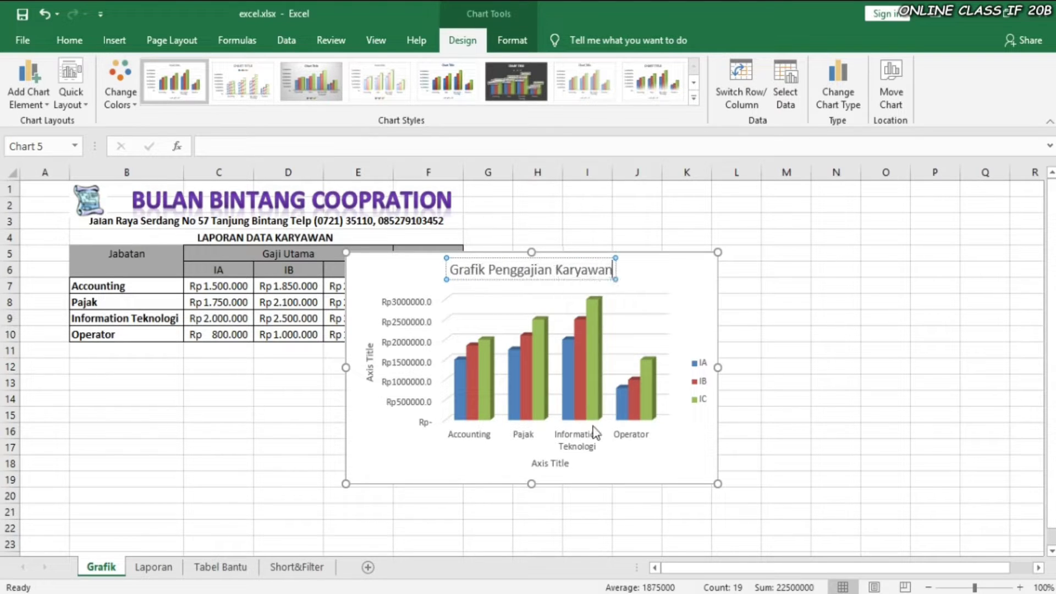
- Change the horizontal axis title to "Jabatan"
click(542, 464)
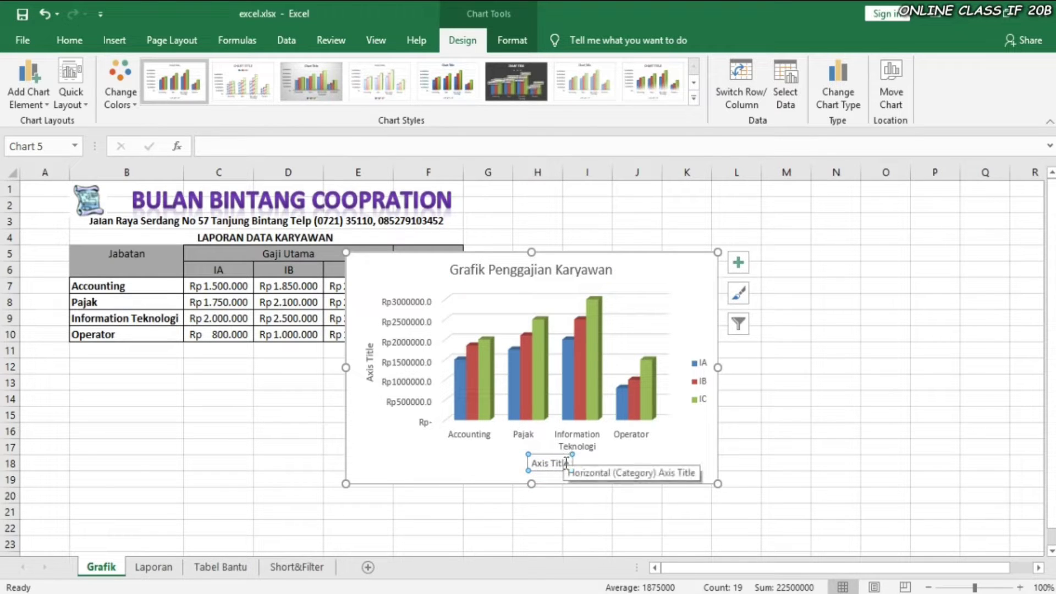
click(566, 464)
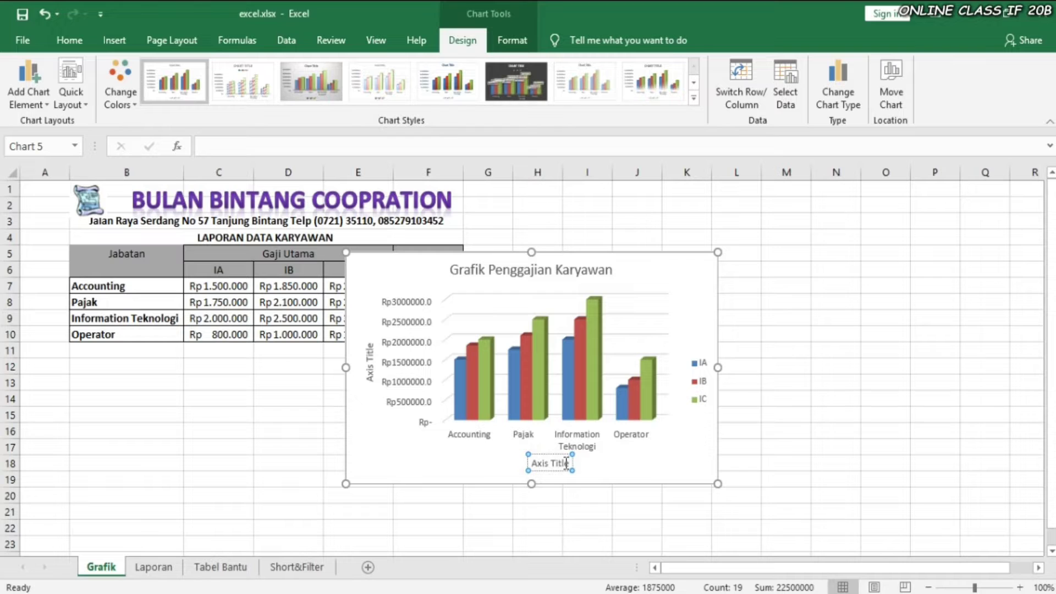
key(BackSpace)
key(BackSpace)
key(BackSpace)
key(BackSpace)
key(BackSpace)
key(BackSpace)
key(BackSpace)
key(BackSpace)
key(BackSpace)
key(BackSpace)
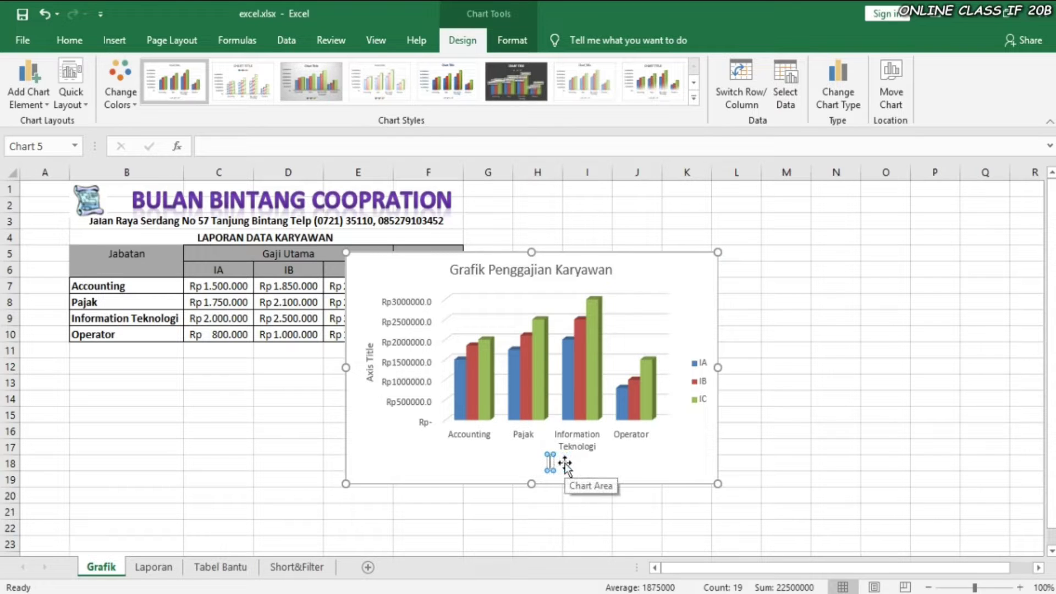
text(Jabat)
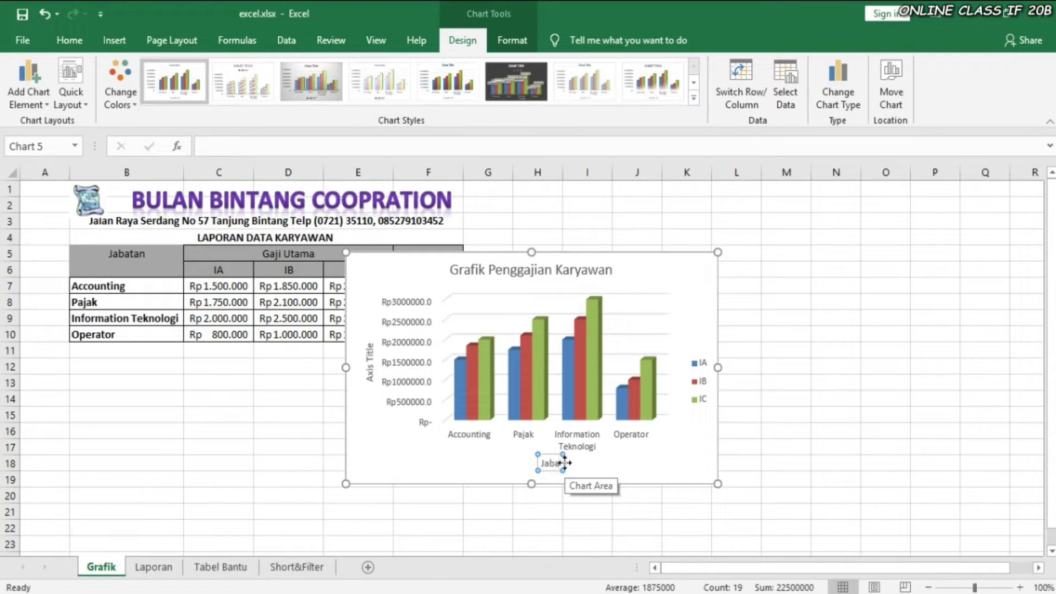
text(an)
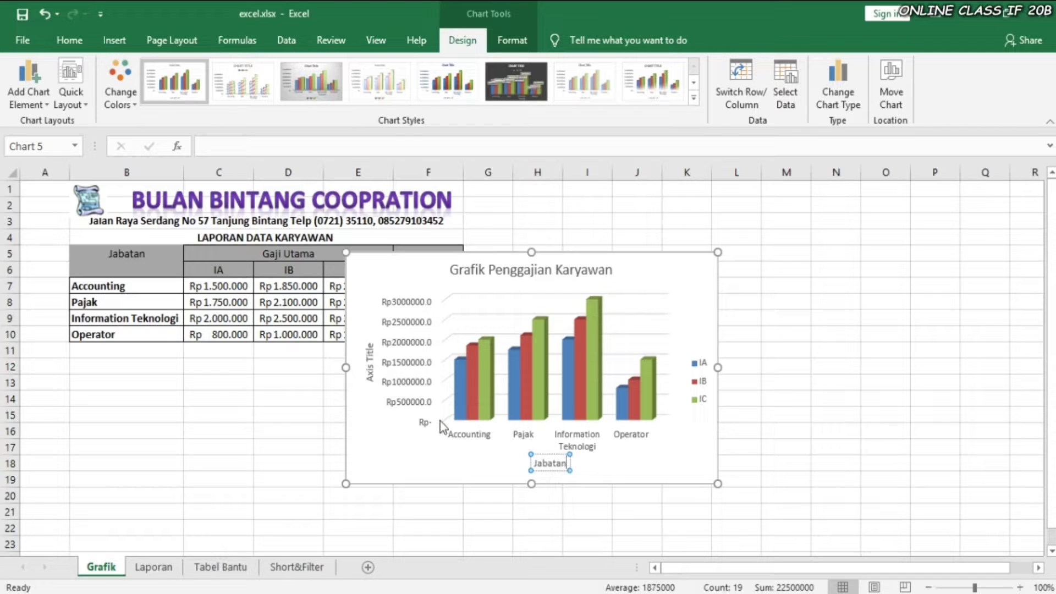
- Change the vertical axis title to "Jumlah" and deselect the chart
click(370, 361)
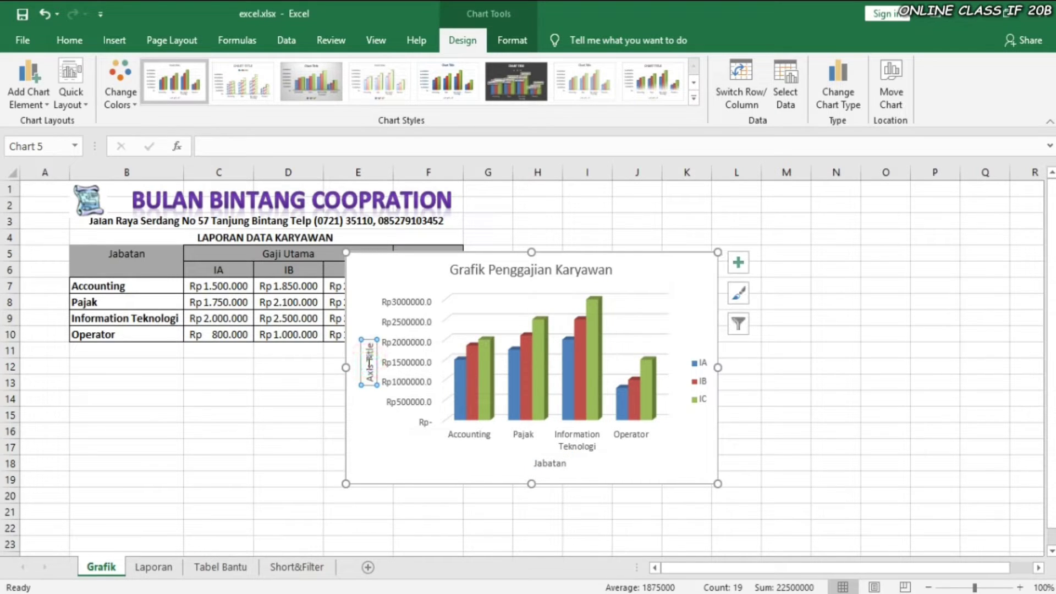
double_click(370, 357)
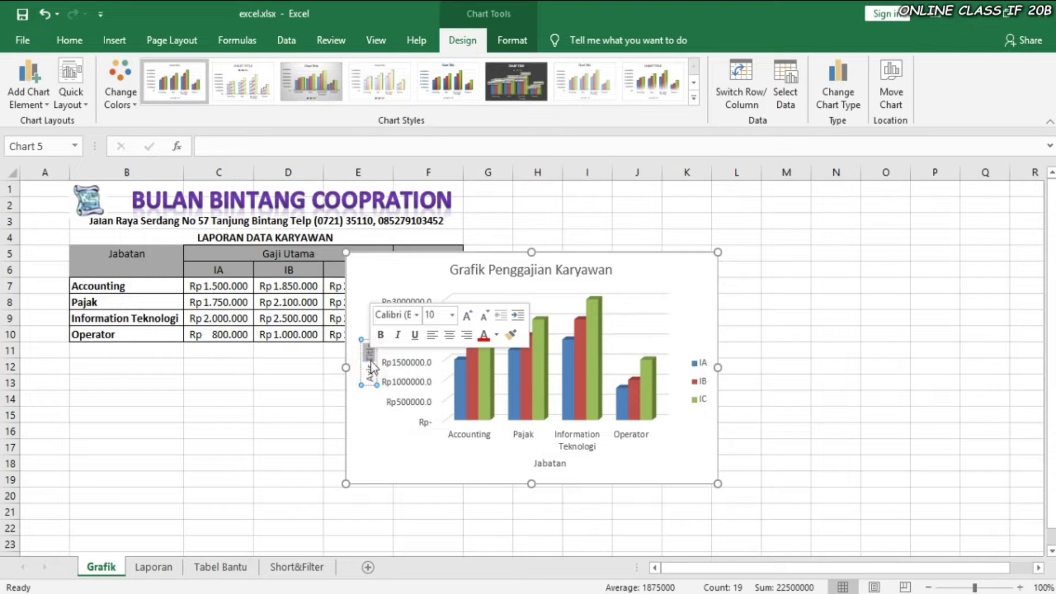
key(BackSpace)
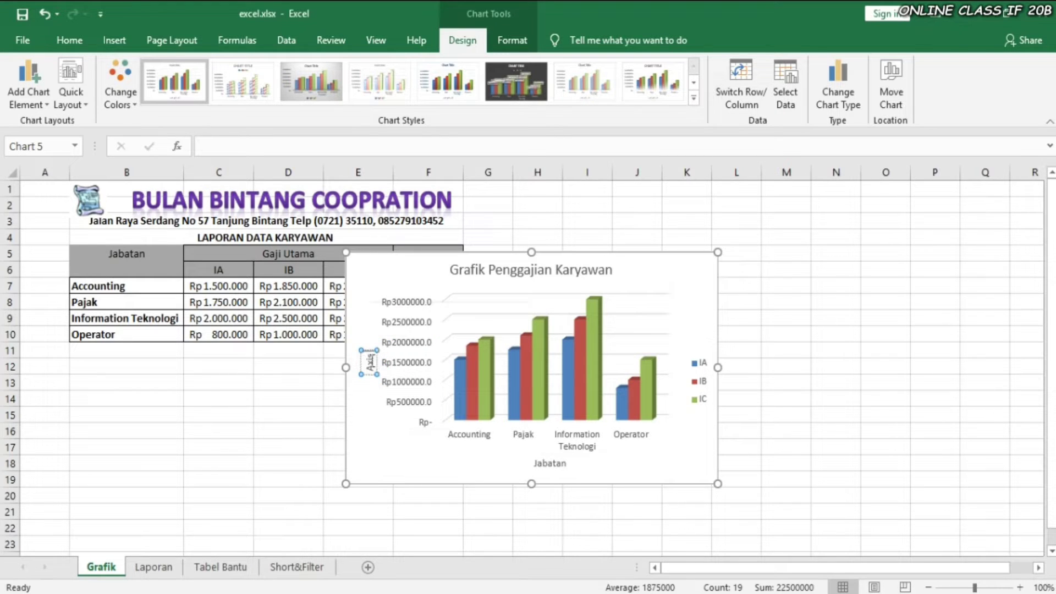
key(BackSpace)
key(BackSpace)
key(BackSpace)
key(BackSpace)
key(BackSpace)
text(Jumlah)
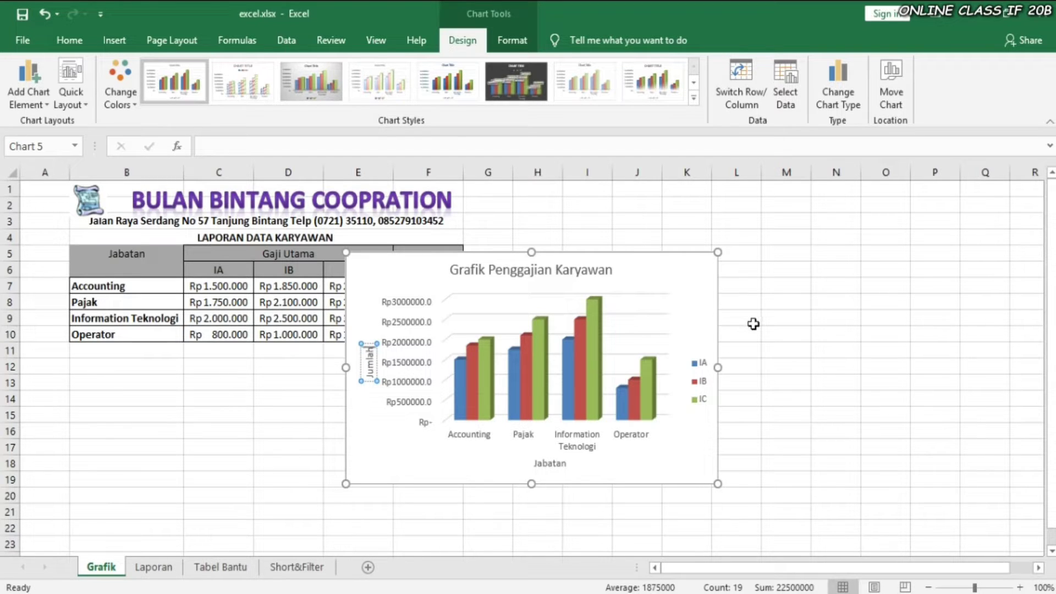
click(797, 332)
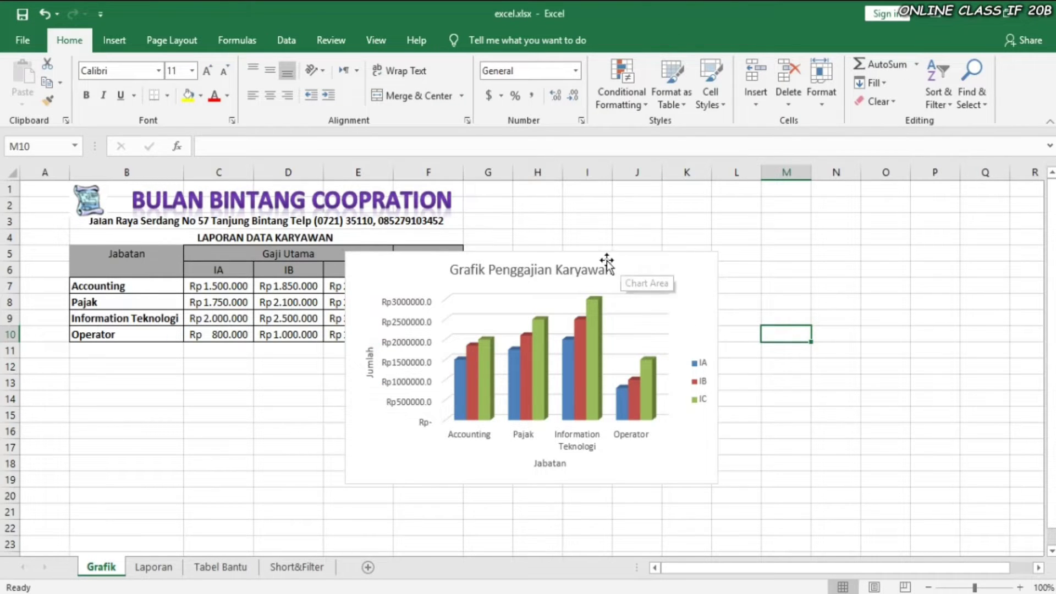
- Move the whole chart below the salary table, starting at about cell B12, and deselect it
drag(611, 263, 450, 330)
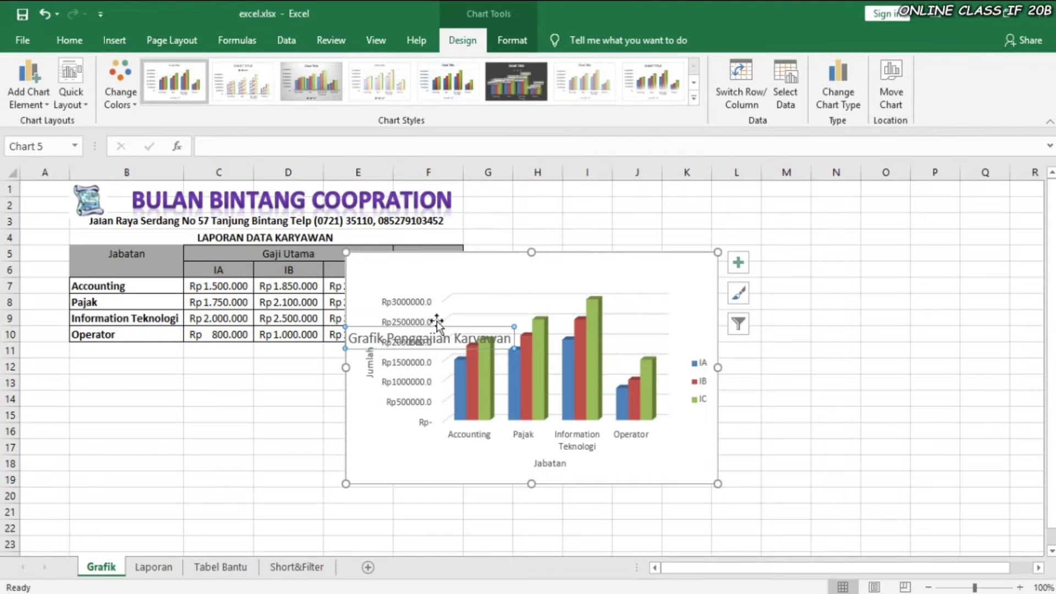
key(ctrl+z)
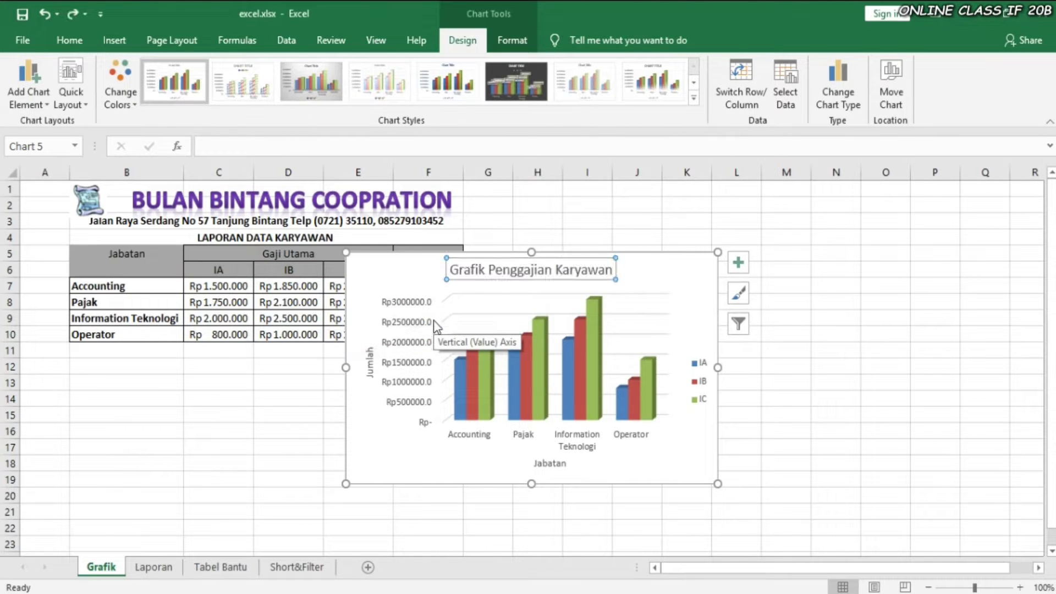
drag(404, 257, 130, 361)
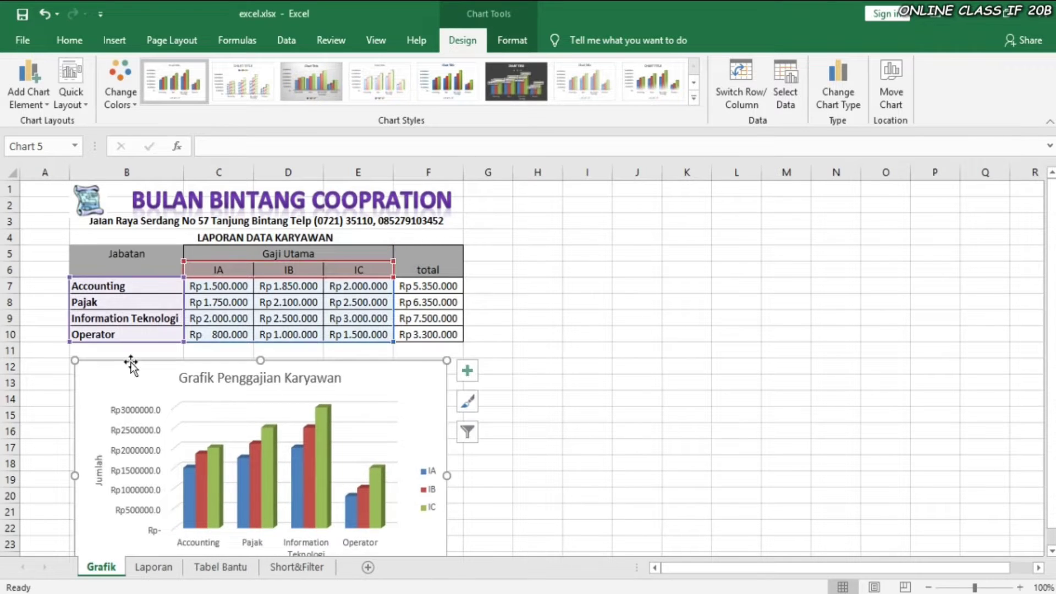
click(519, 304)
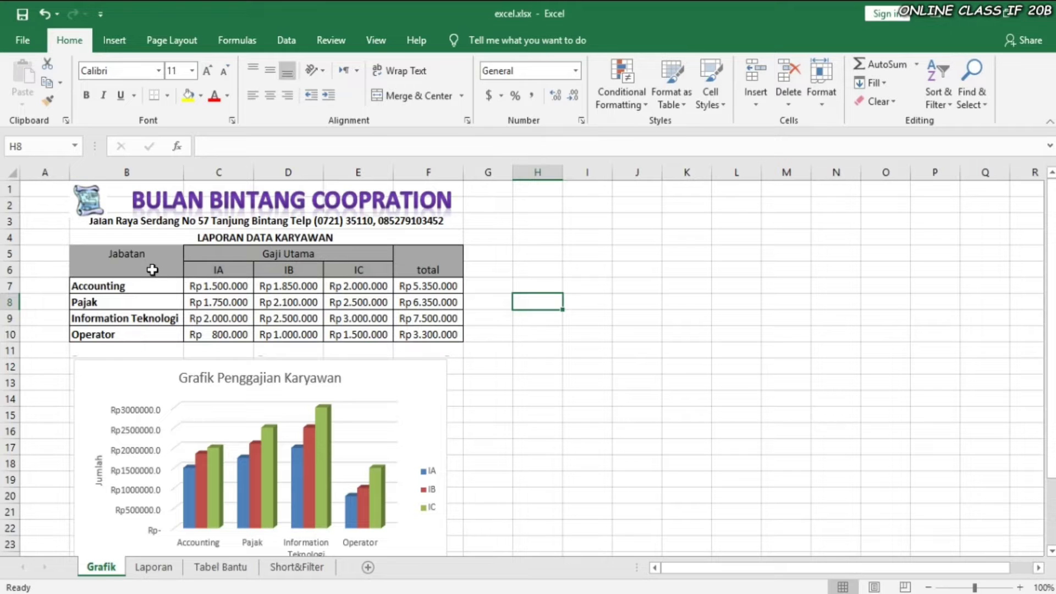
- Insert a 3-D pie chart from the position names in B6:B10 and the totals in F6:F10
drag(151, 269, 146, 329)
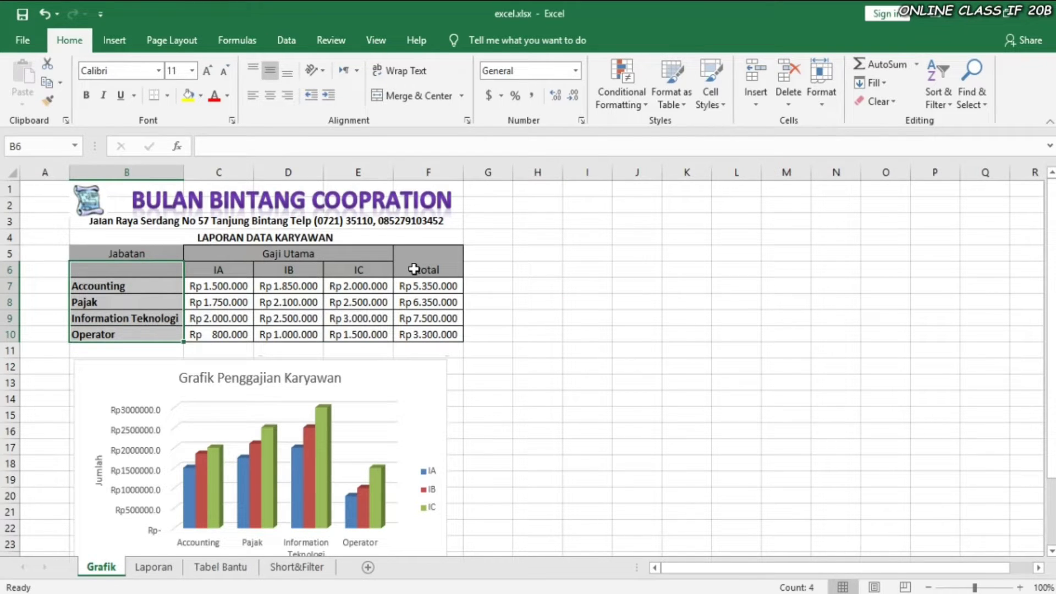
drag(414, 269, 417, 332)
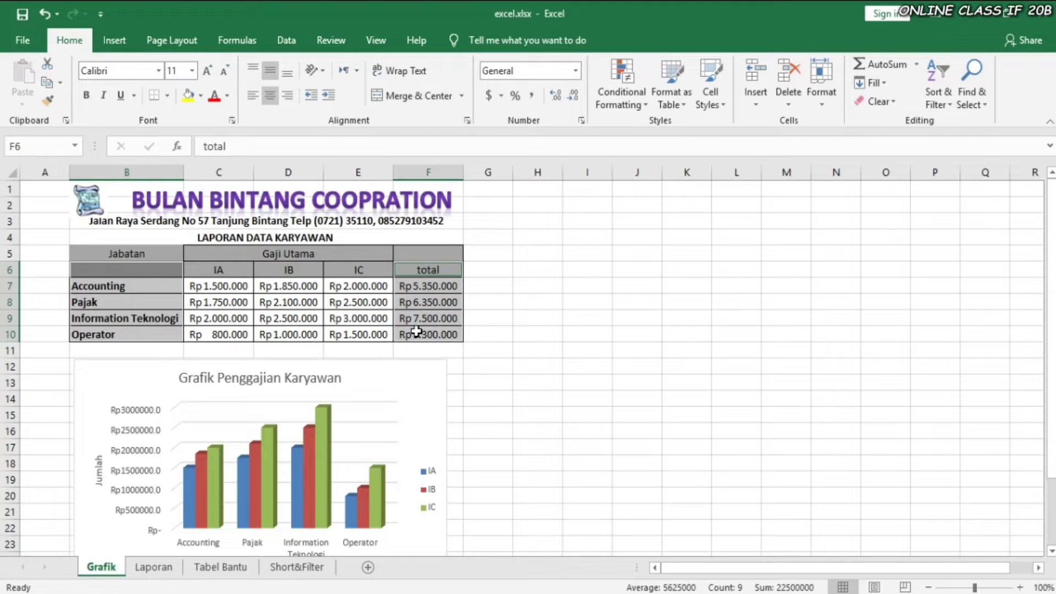
click(114, 44)
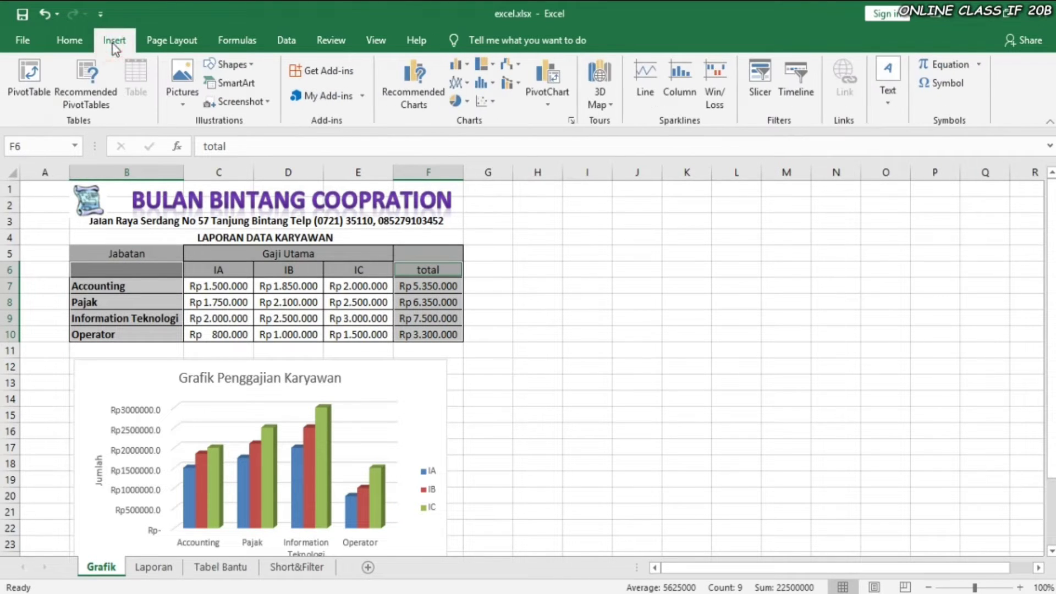
click(468, 102)
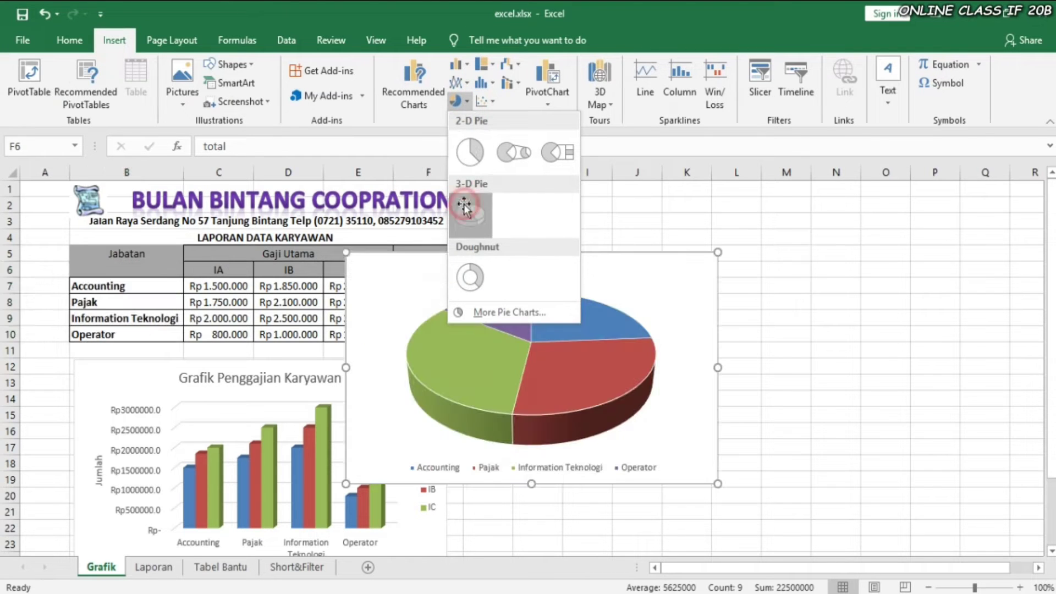
click(463, 206)
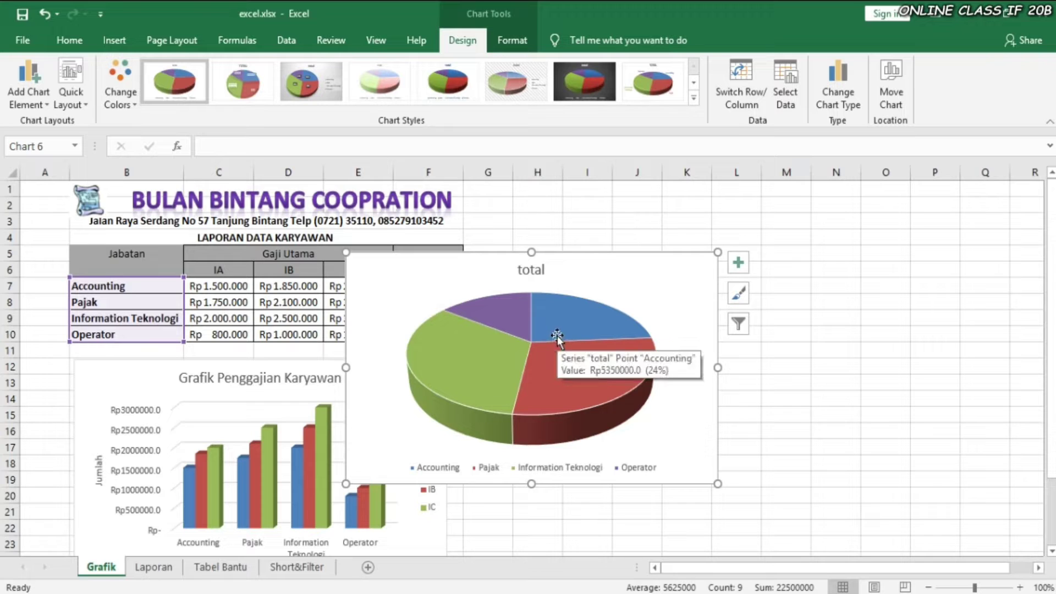
- Add data labels to the pie chart that show the category name and percentage instead of the value
click(743, 269)
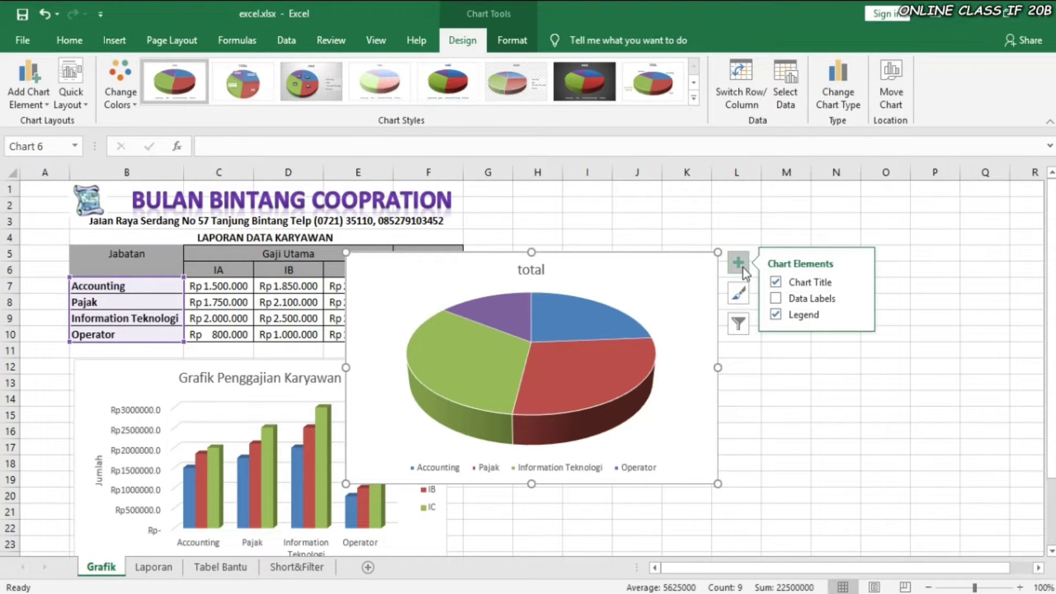
click(792, 299)
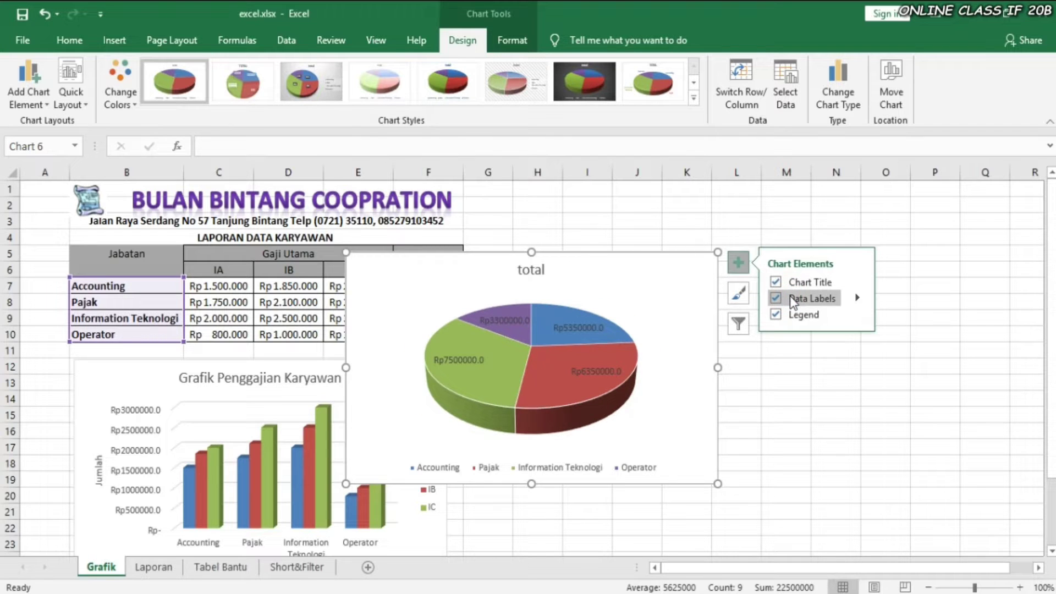
click(857, 298)
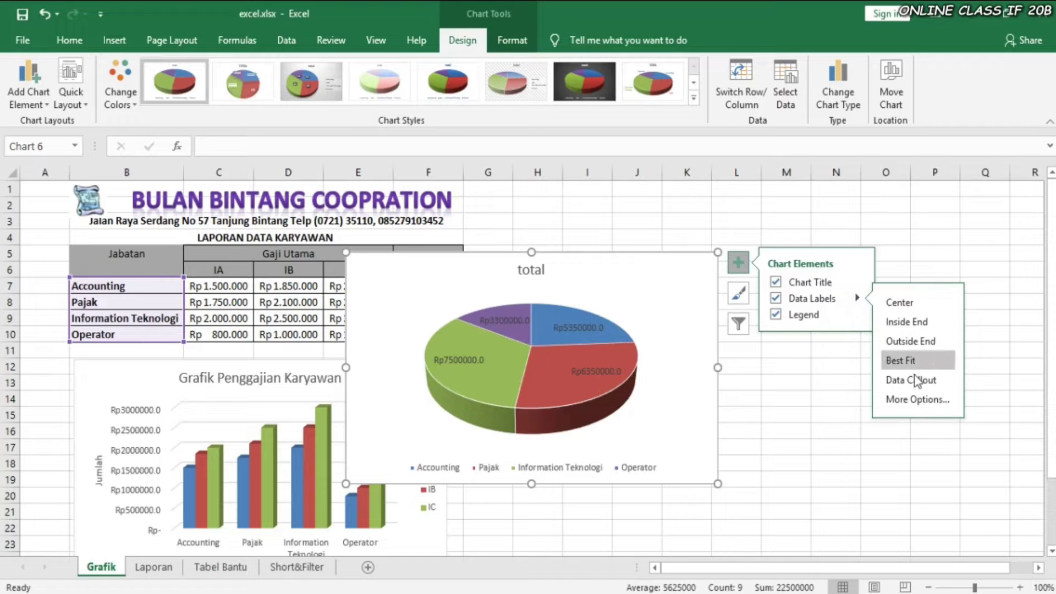
click(916, 400)
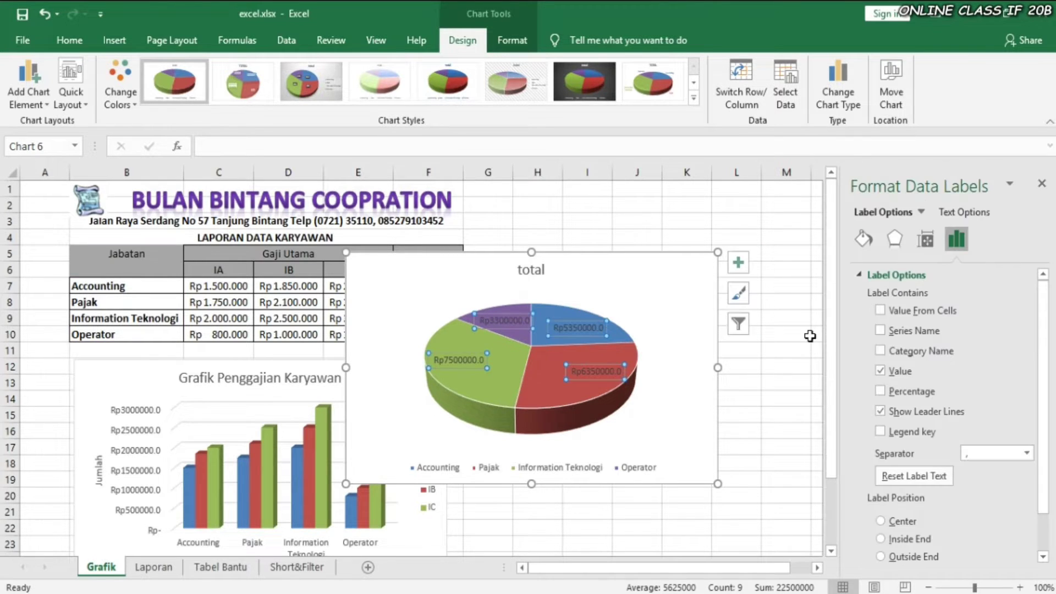
click(880, 350)
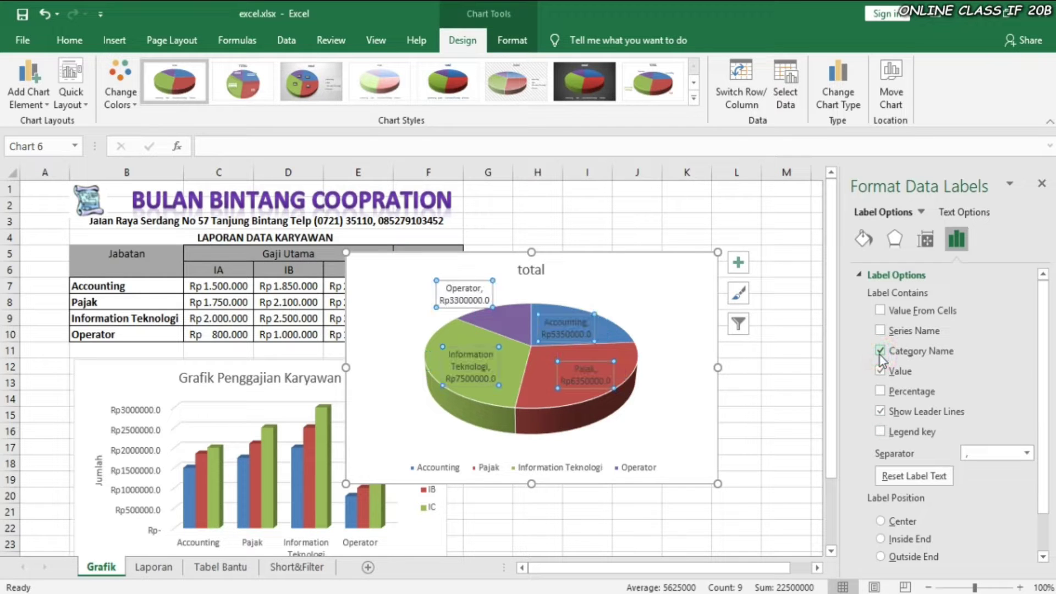
click(880, 390)
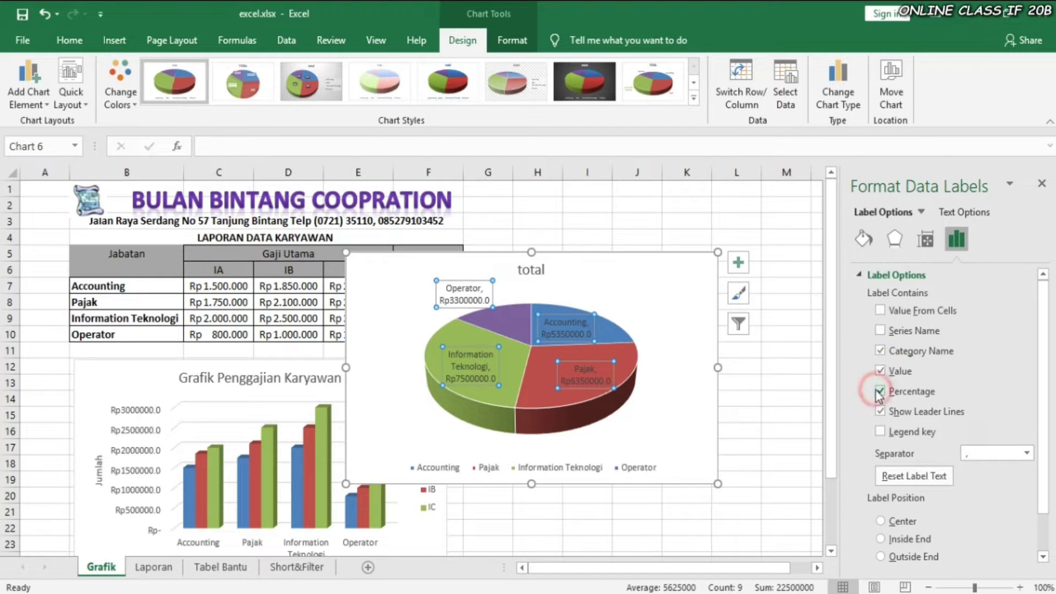
click(877, 372)
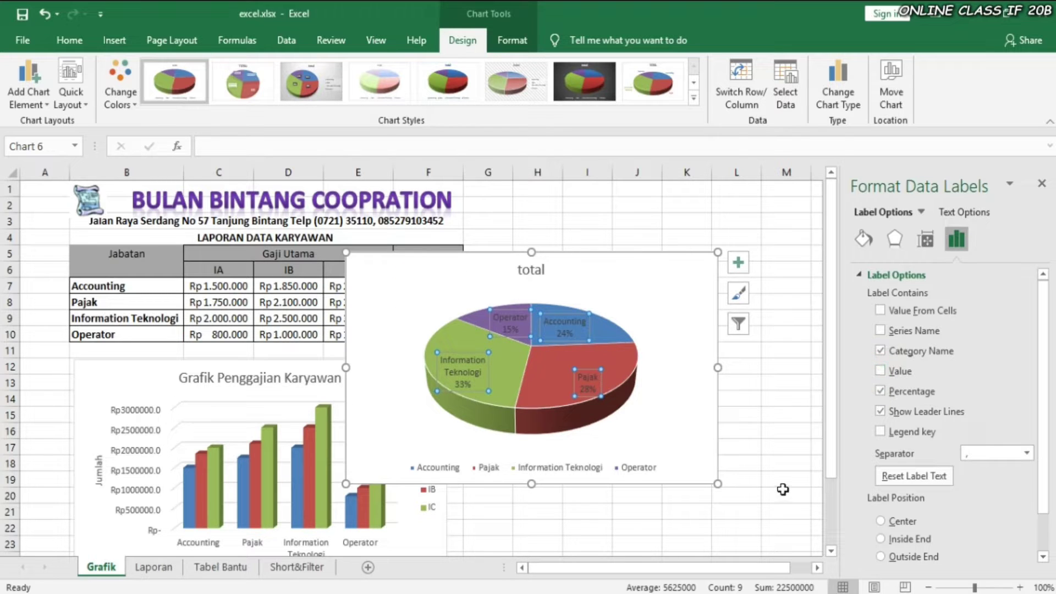
- Replace the pie chart's title with "Presentase Penggajian Karyawan"
click(534, 270)
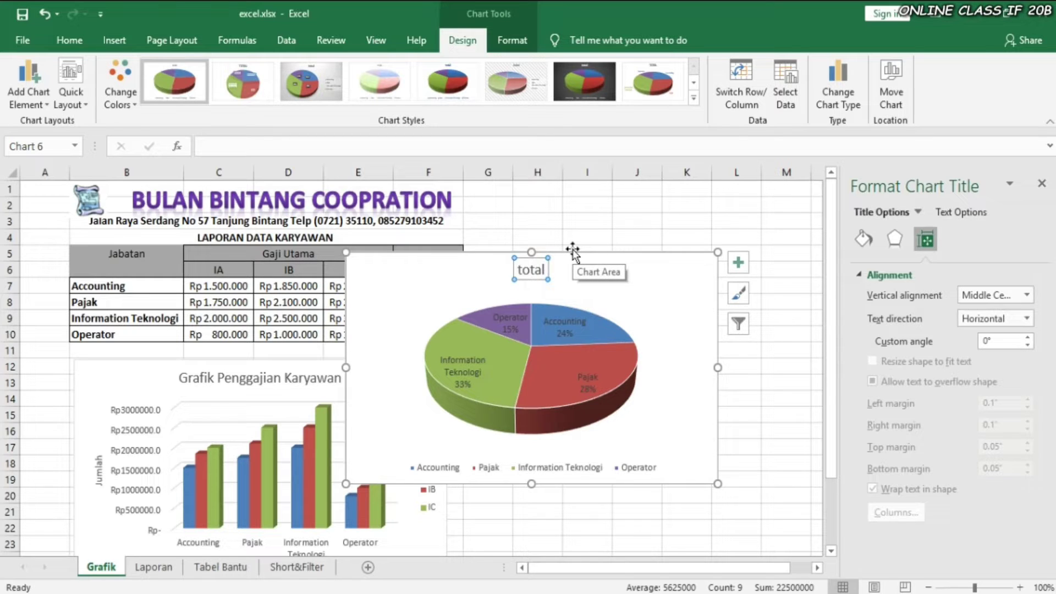
click(543, 269)
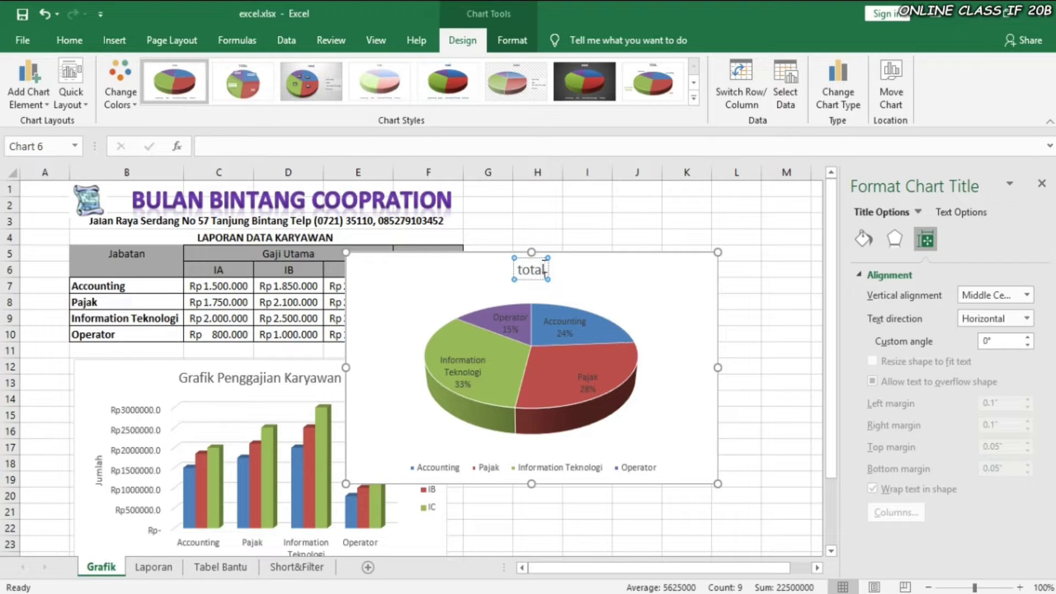
key(BackSpace)
key(BackSpace)
key(BackSpace)
key(BackSpace)
key(BackSpace)
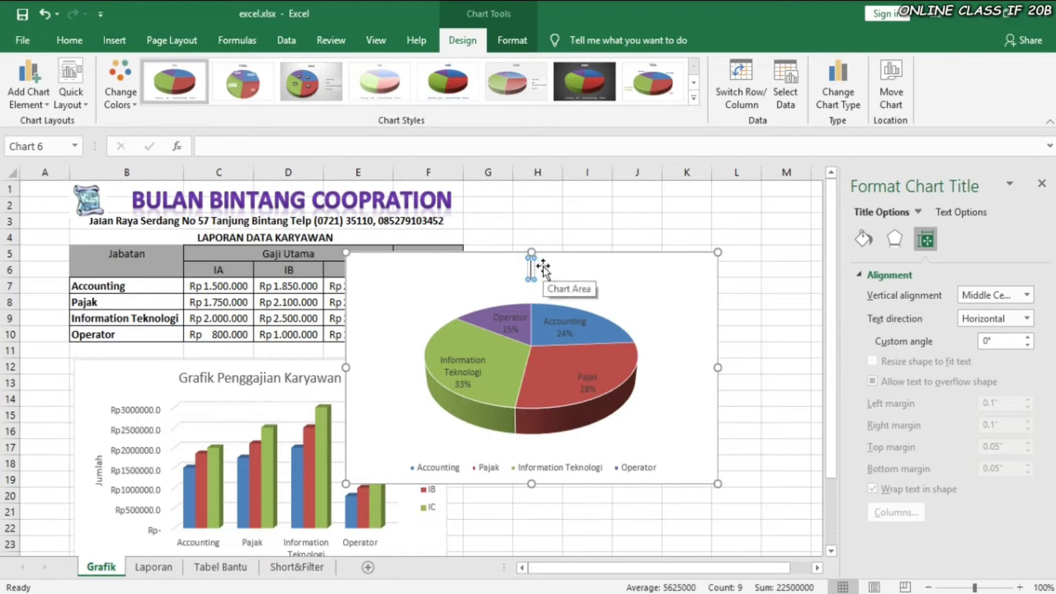
text(Prese)
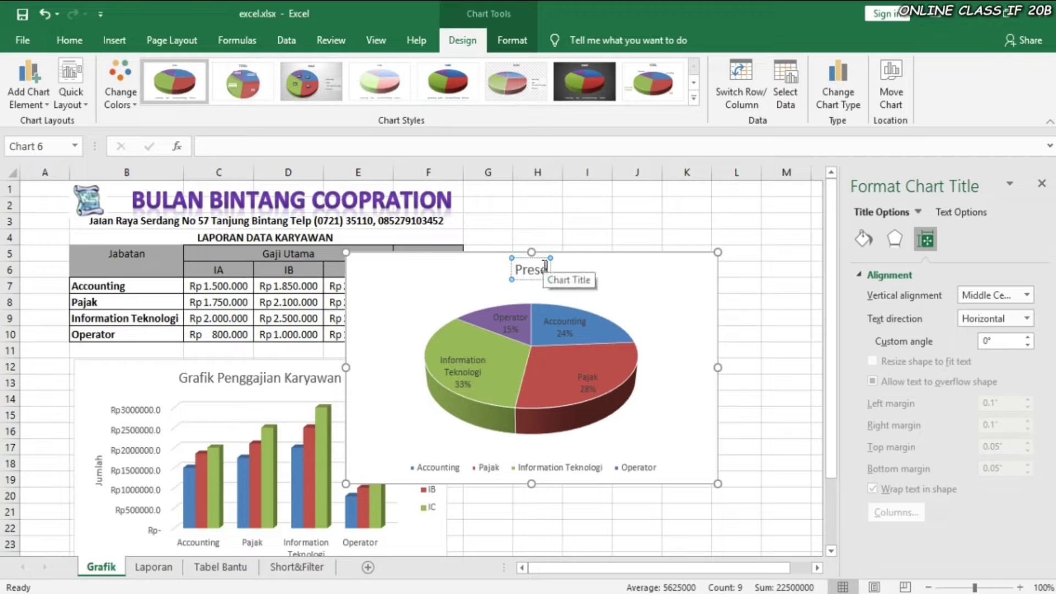
text(ntase Pe)
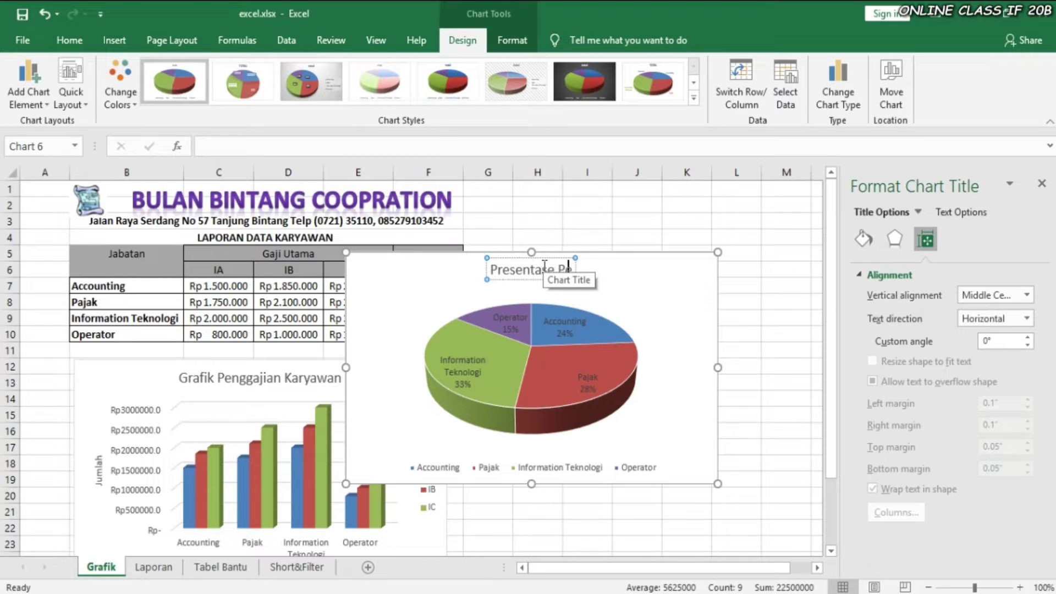
text(nggajian)
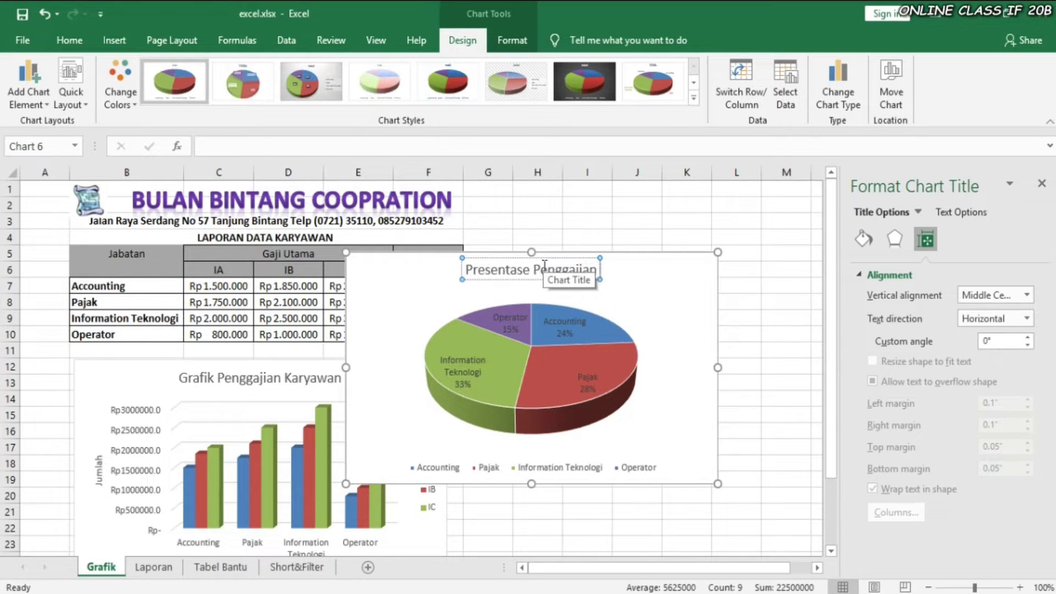
text( Kay)
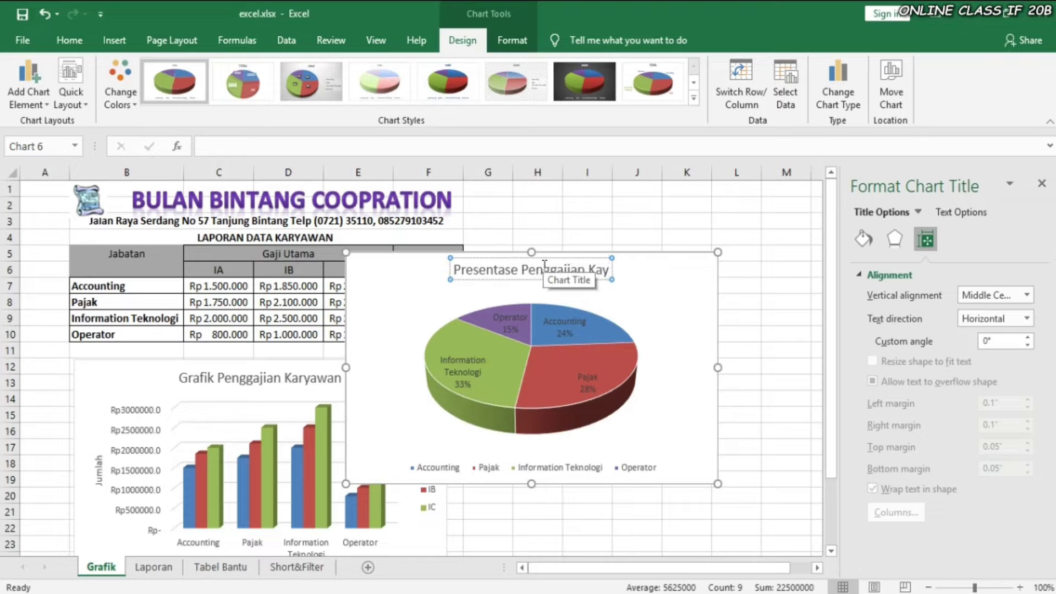
text(rawa)
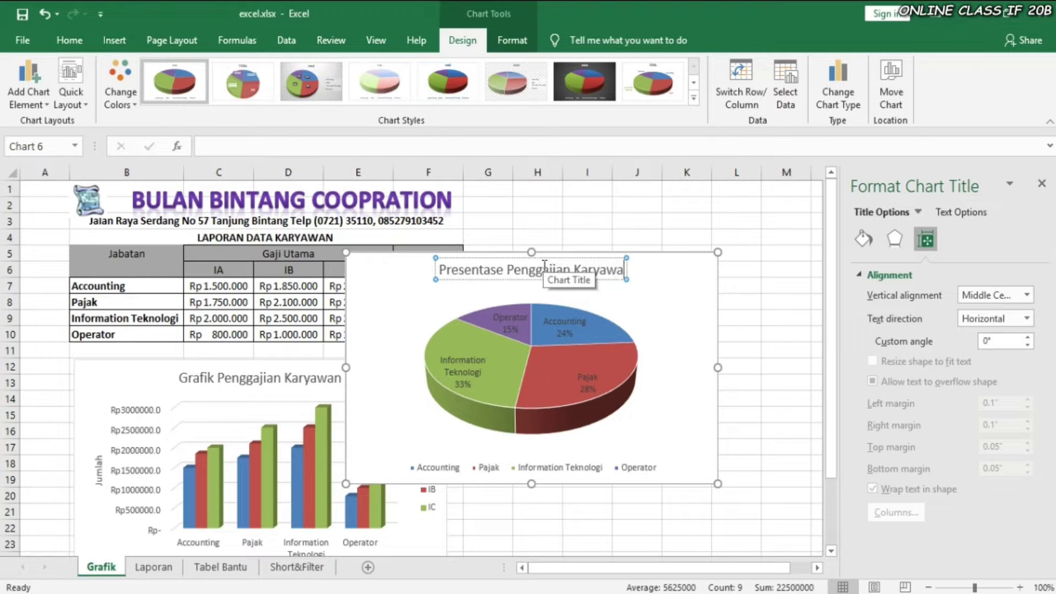
text(n)
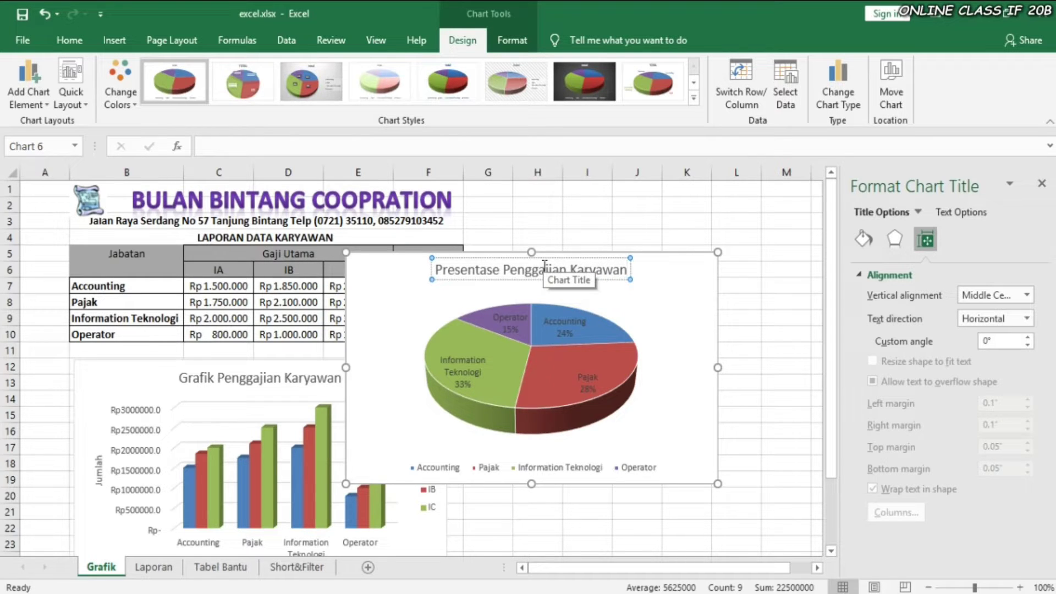
click(668, 255)
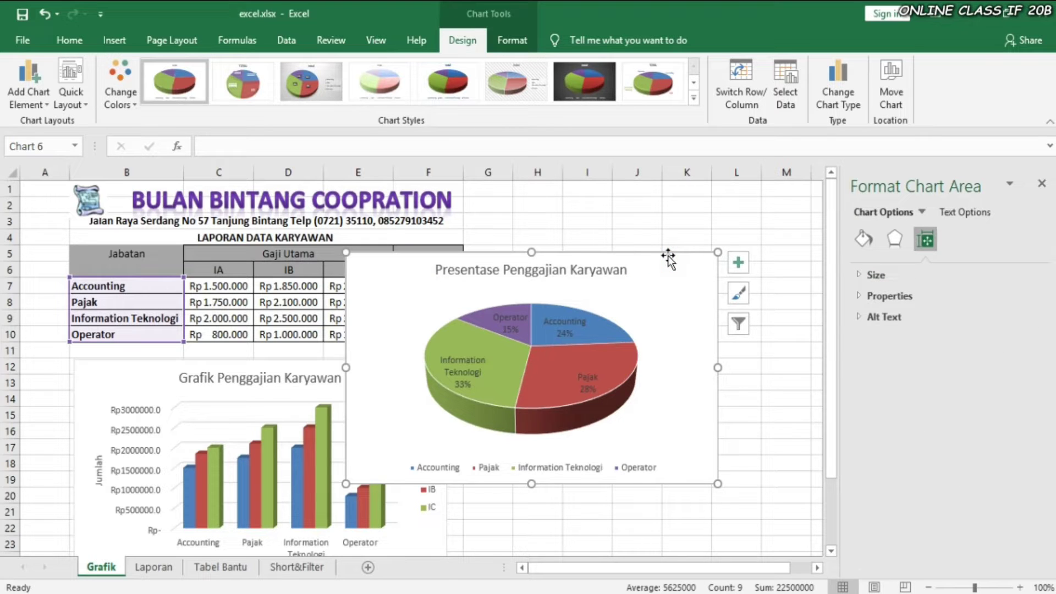
- Move the pie chart below the column chart, starting at about cell B27, and close the chart formatting options
drag(668, 255, 388, 472)
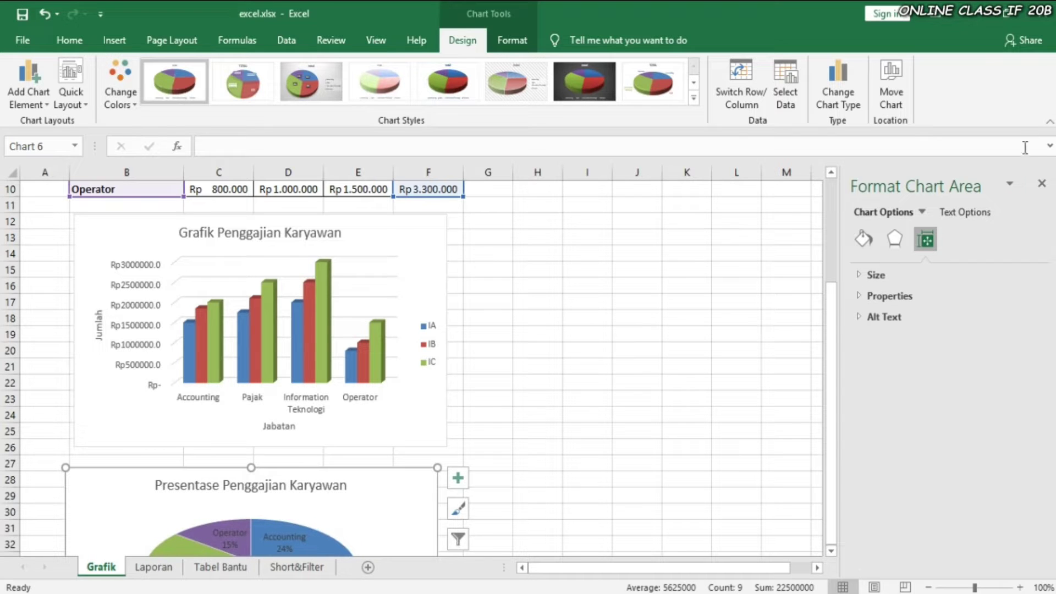
click(1043, 183)
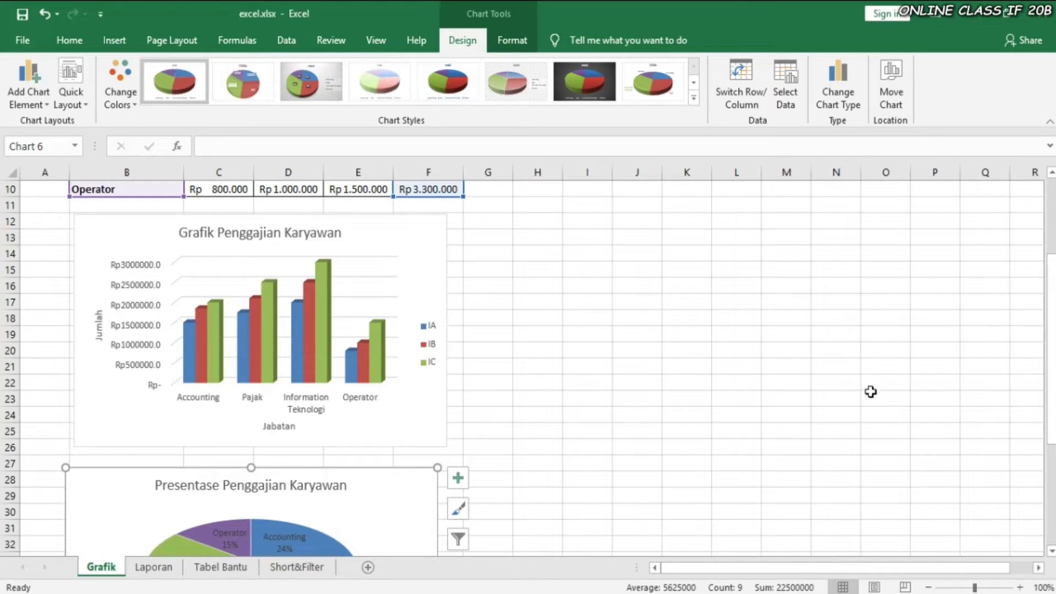
drag(1048, 367, 1053, 254)
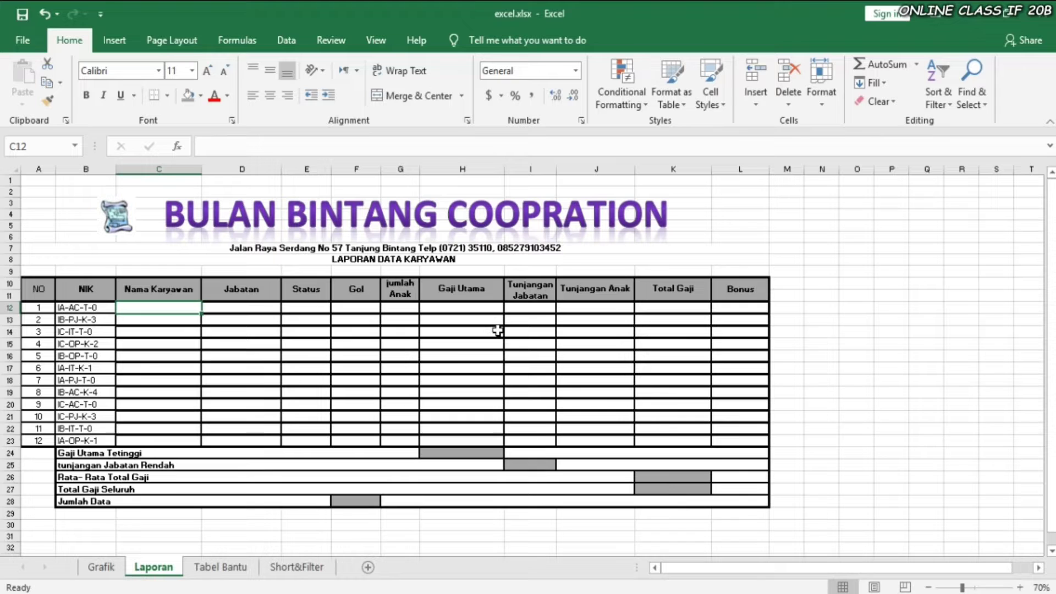
- In the Tabel Bantu sheet, define the name "b" for the position and salary table B2:F7
click(227, 567)
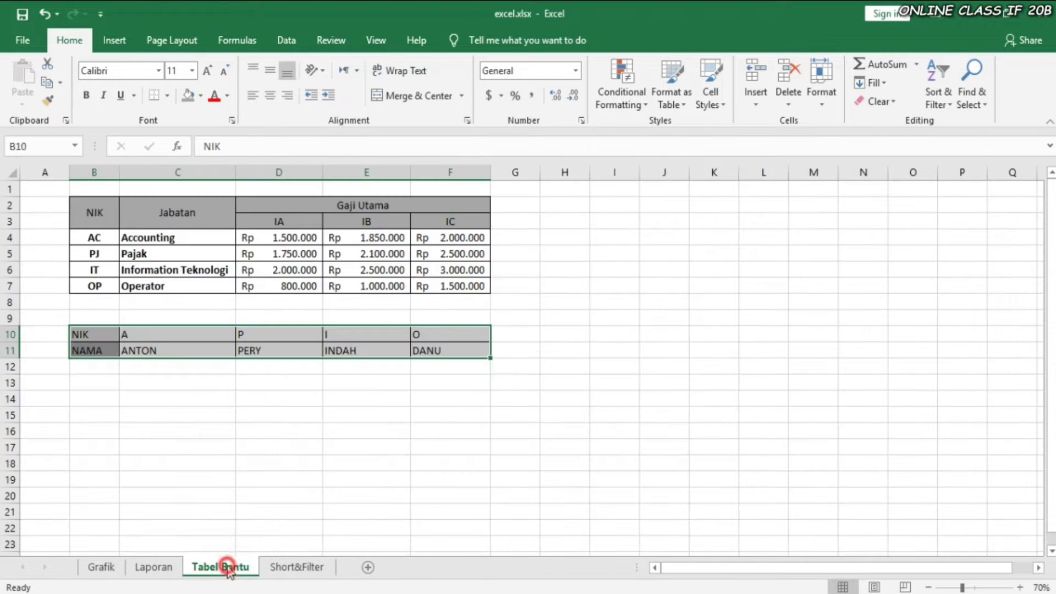
click(588, 327)
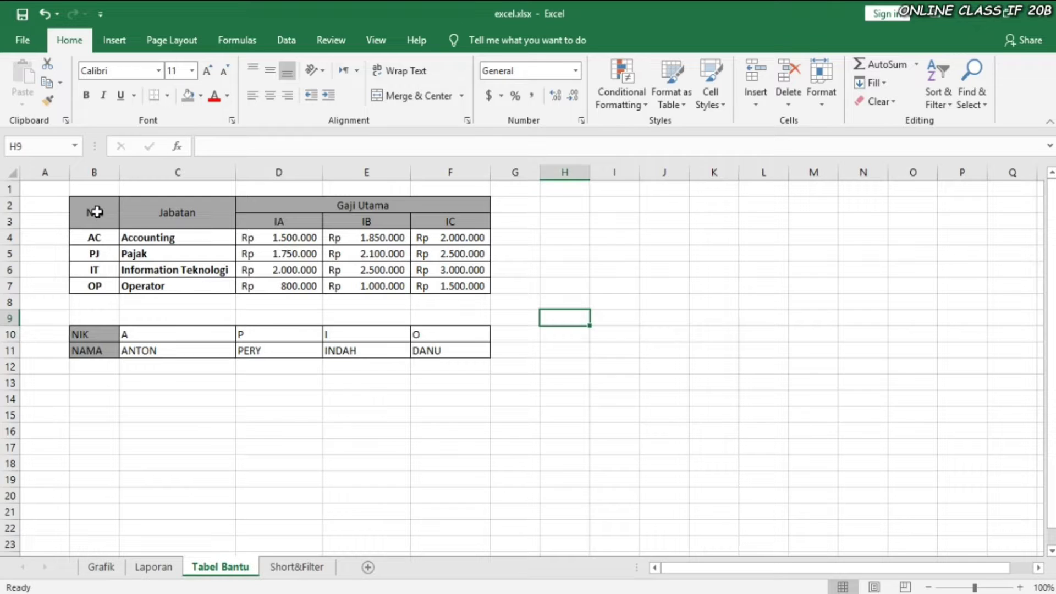
drag(94, 213, 466, 285)
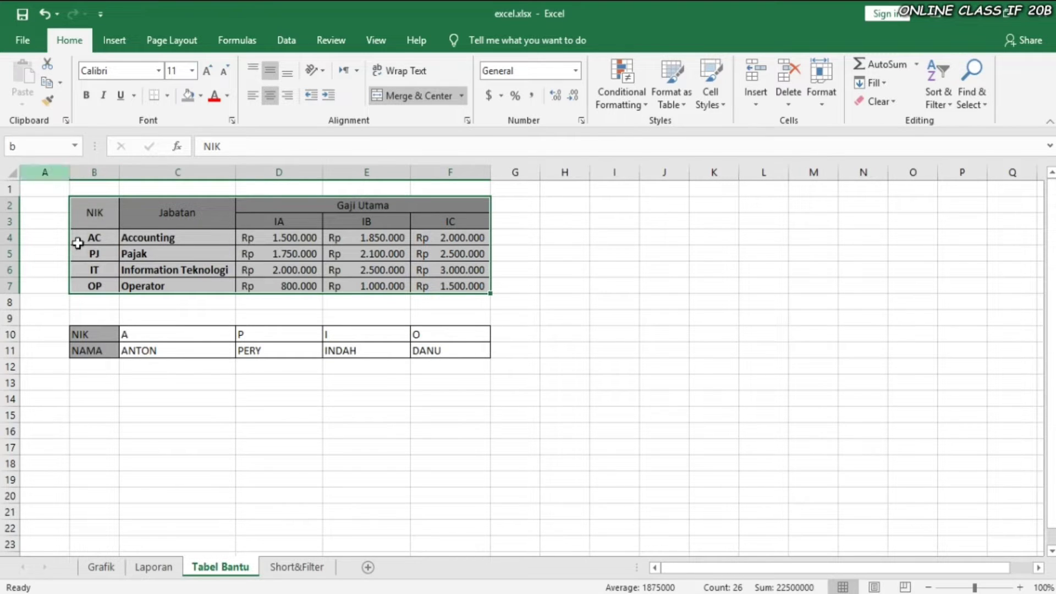
- Define the name "o" for the NIK and NAMA table in B10:F11
drag(97, 334, 434, 342)
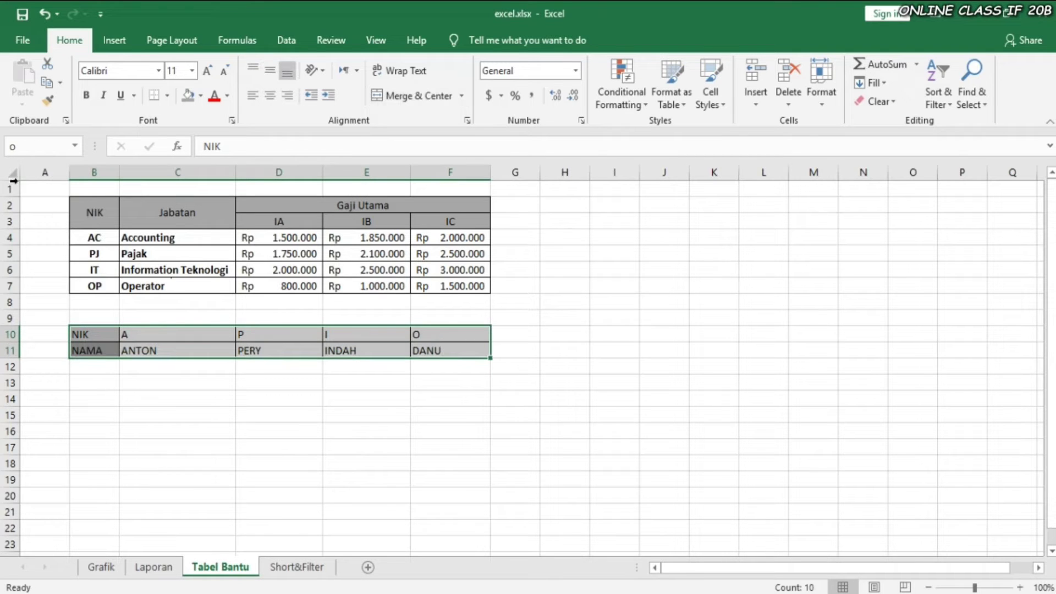
click(30, 151)
text(o)
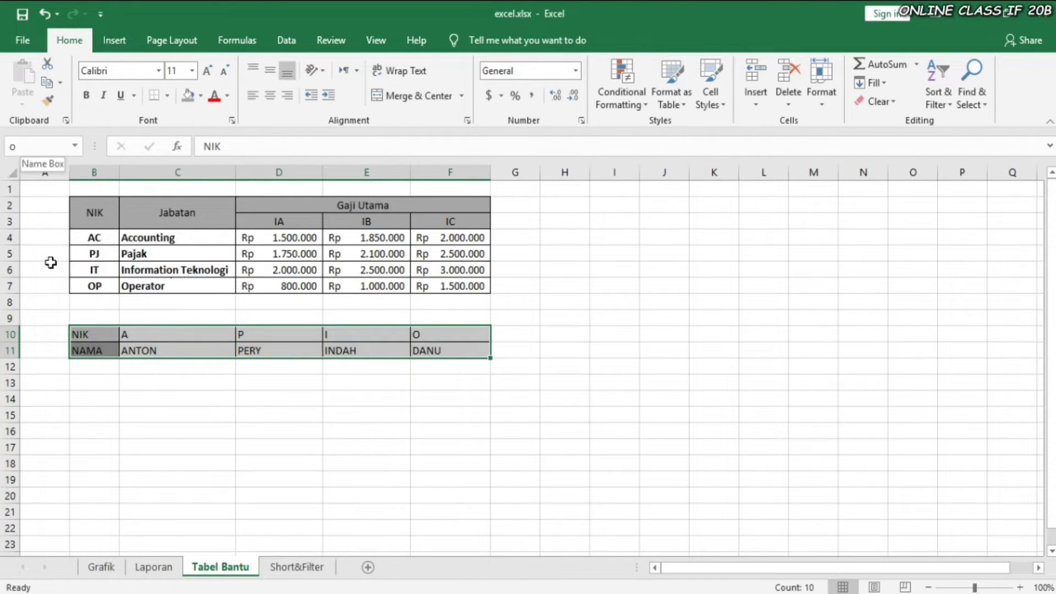
drag(142, 518, 149, 571)
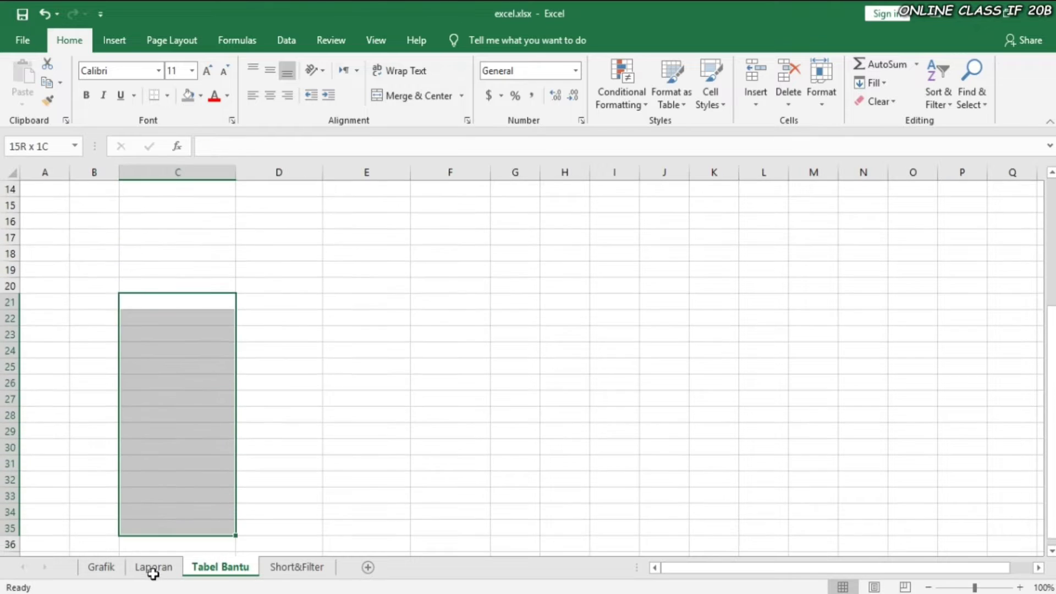
- In the Laporan sheet, enter =HLOOKUP(MID(B12,4,1),o,2,0) in C12, the first Nama Karyawan cell
click(153, 567)
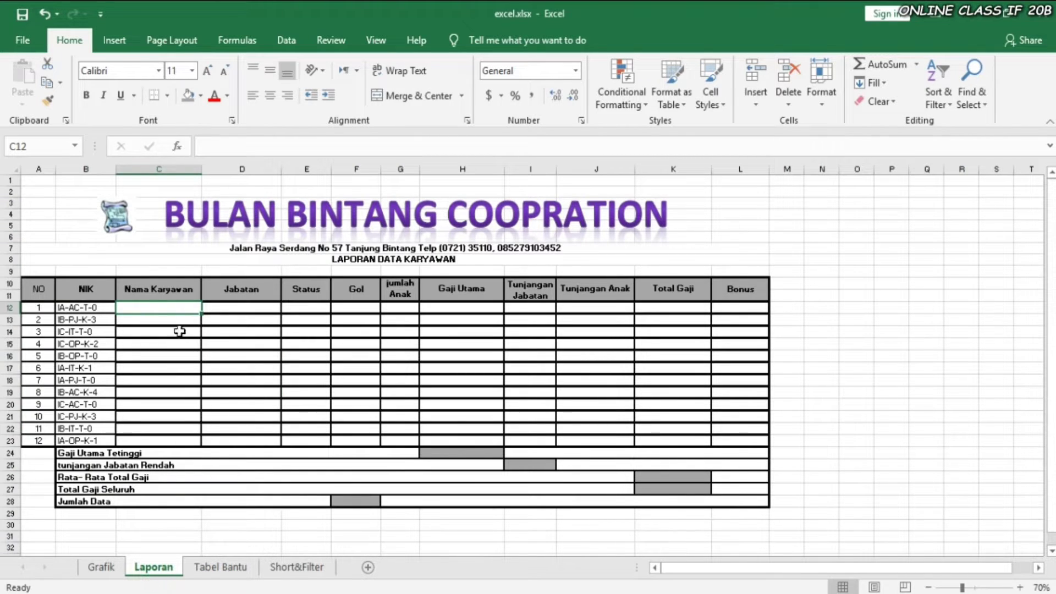
text(=)
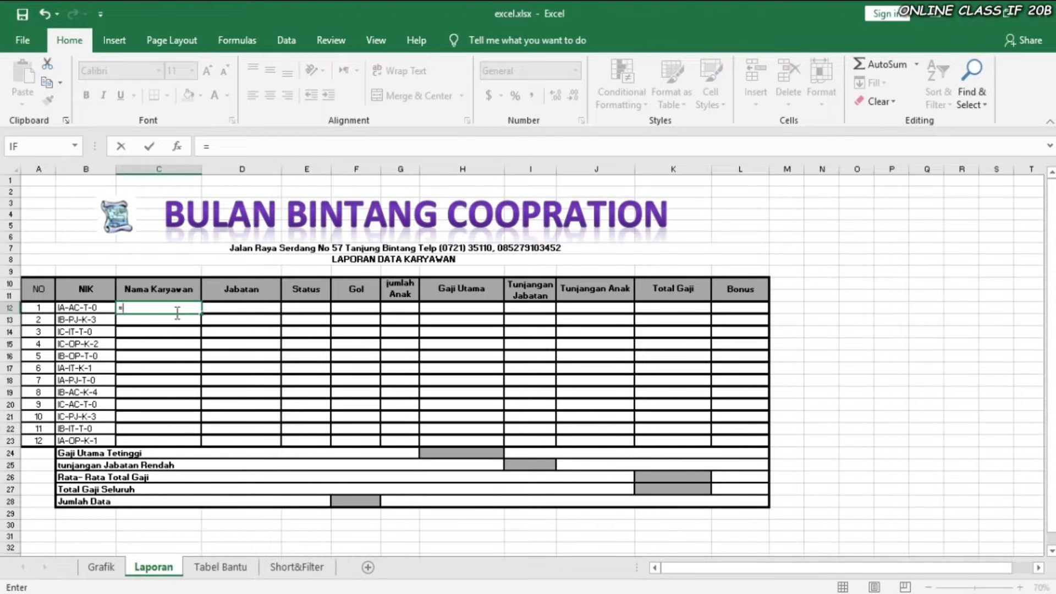
text(hlook)
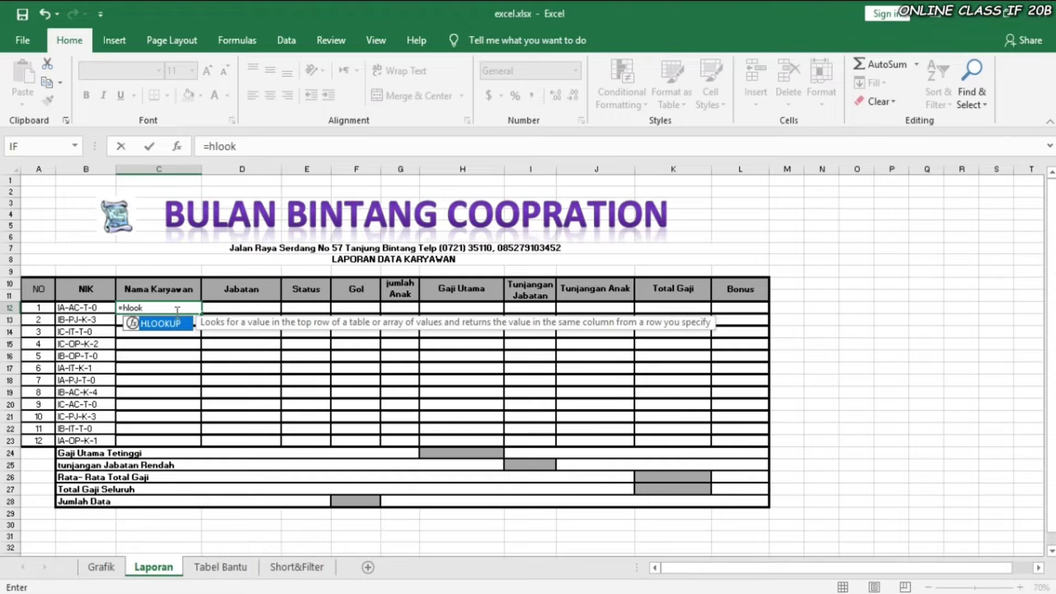
text(up(mid()
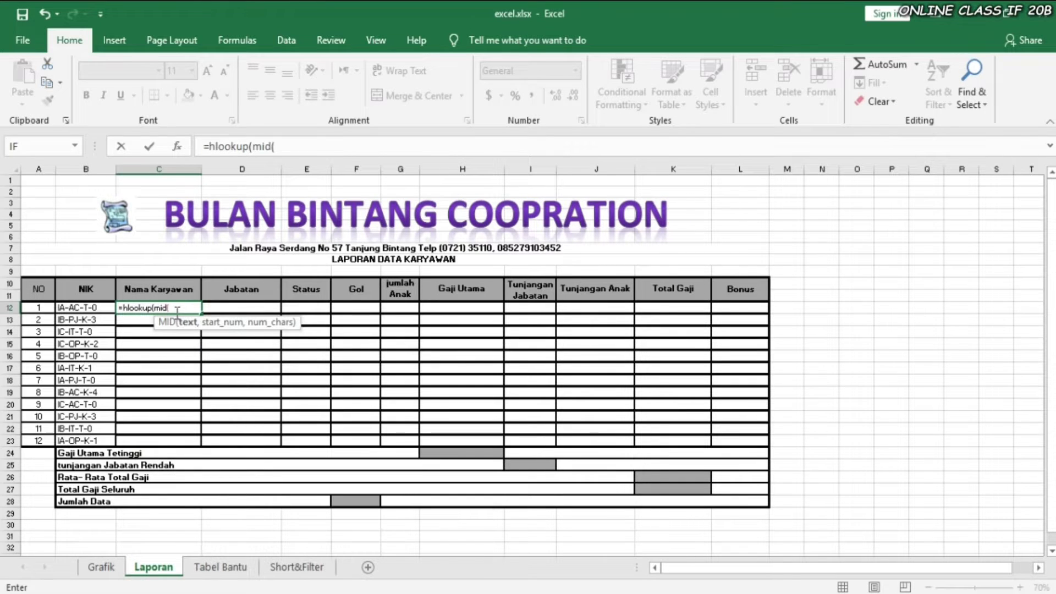
click(101, 307)
text(,)
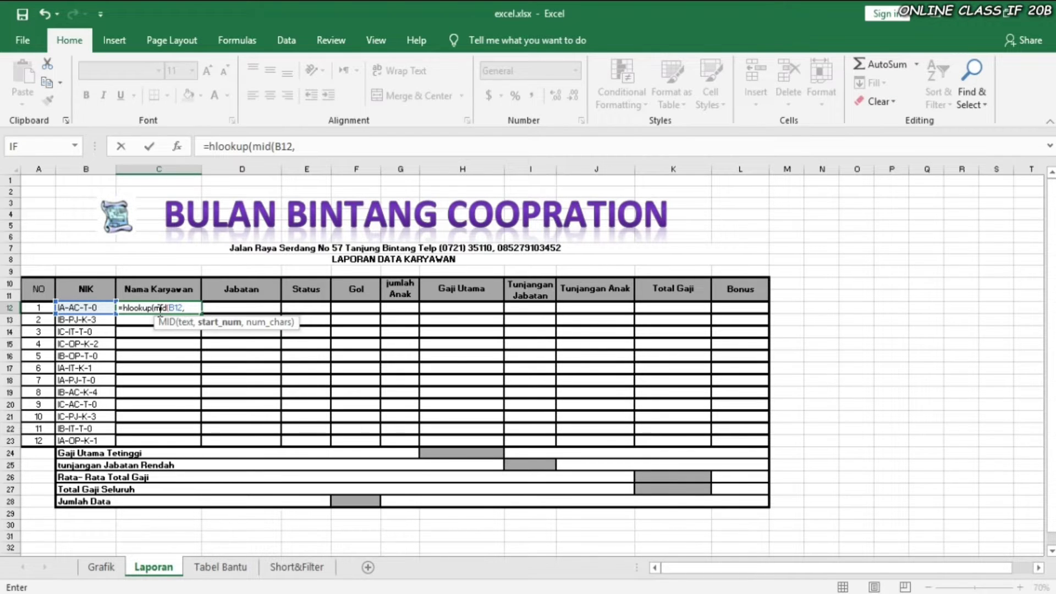
text(4,)
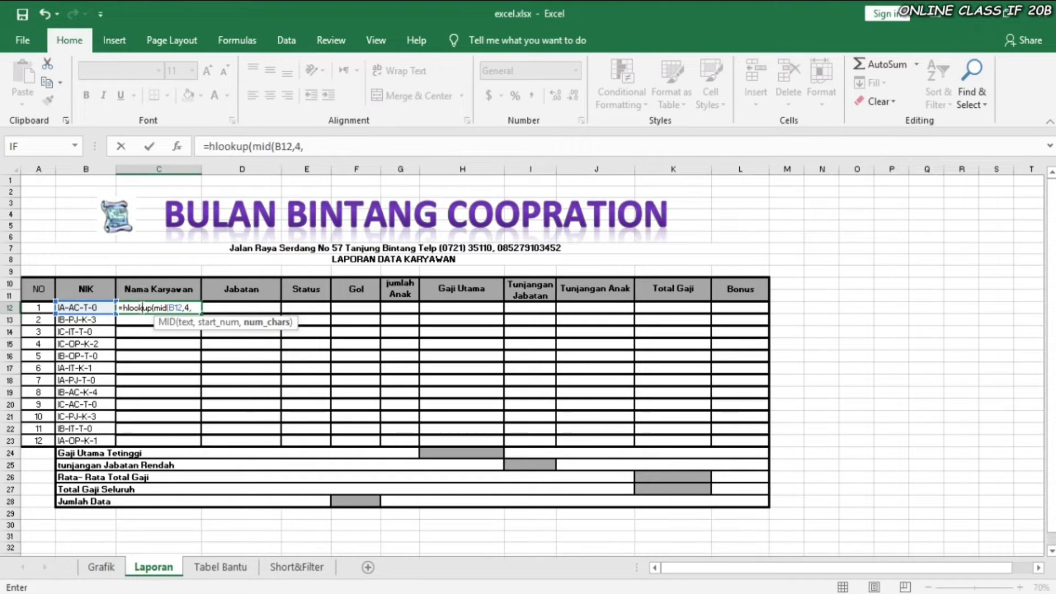
text(1),)
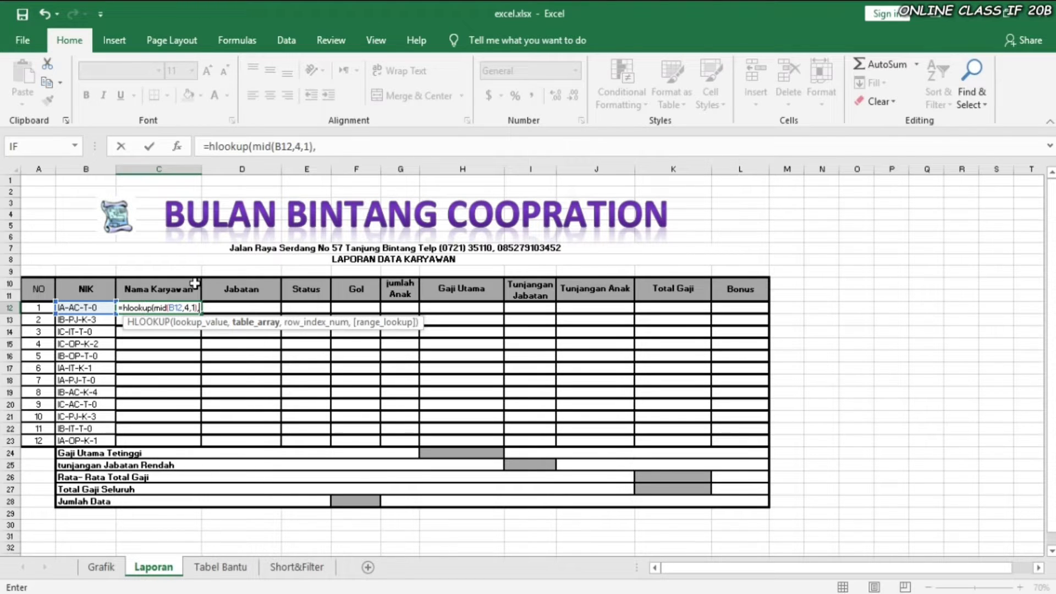
text(o,)
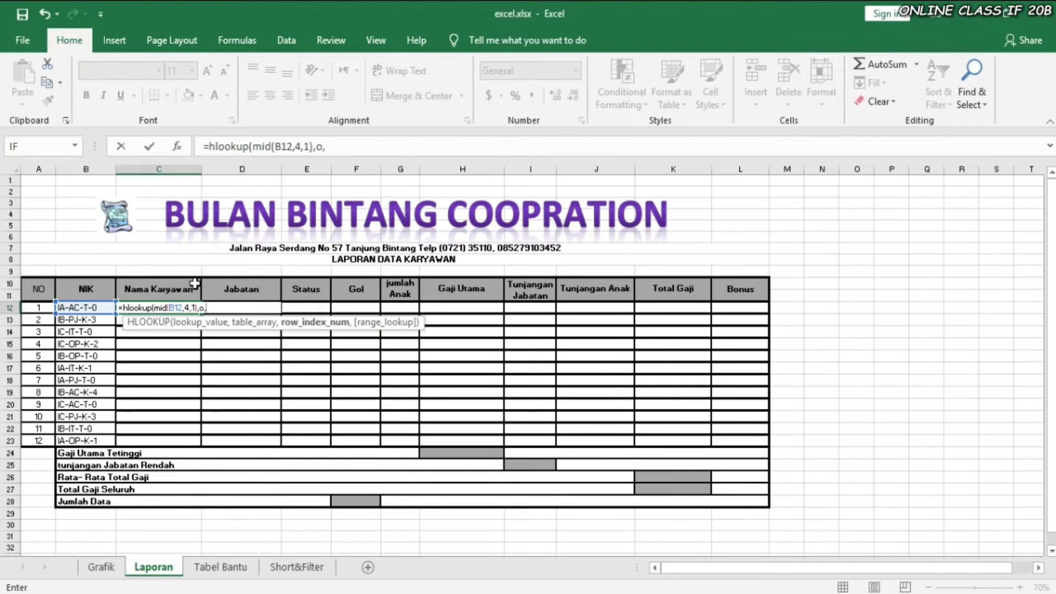
text(2,0)
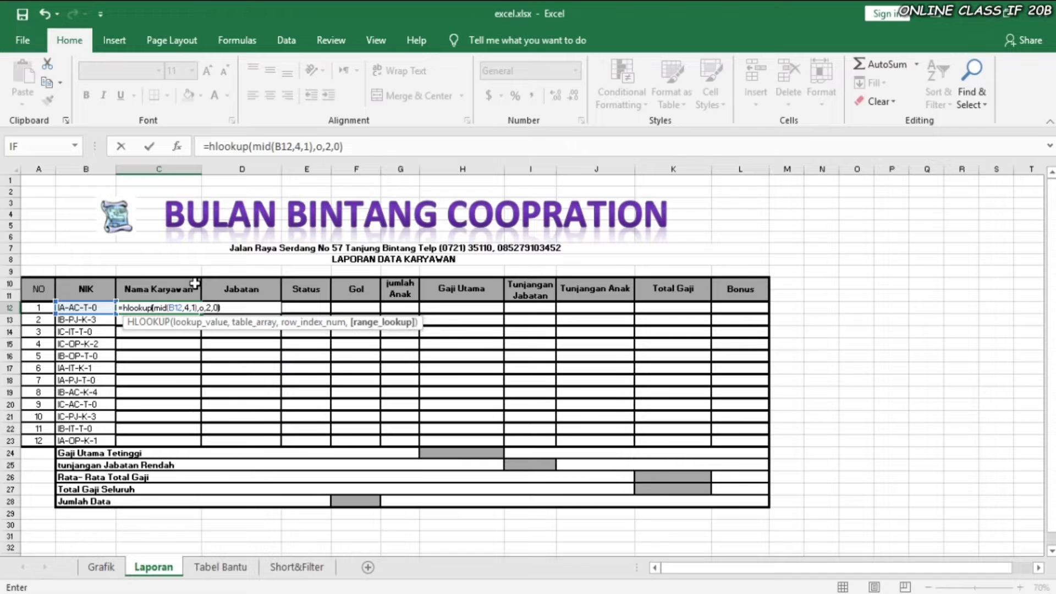
text())
key(Return)
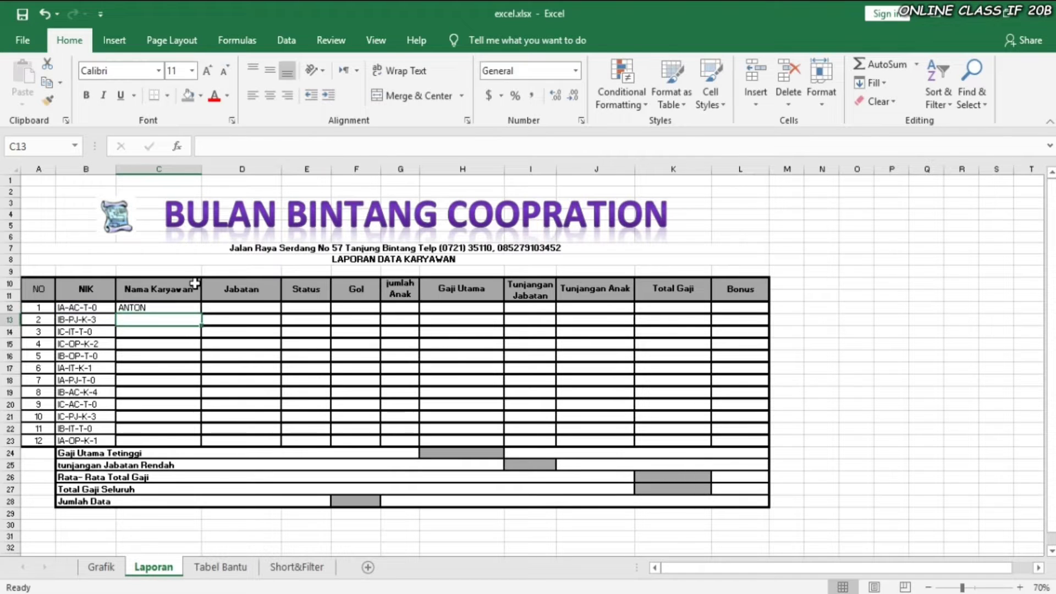
- Fill the Nama Karyawan formula from C12 down to C23
click(178, 307)
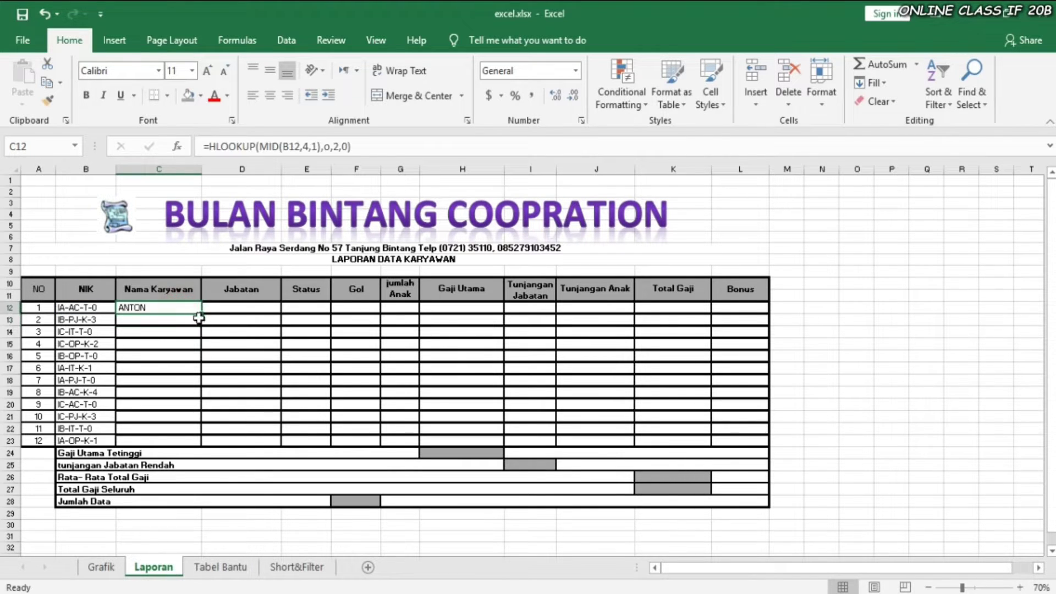
drag(202, 314, 202, 442)
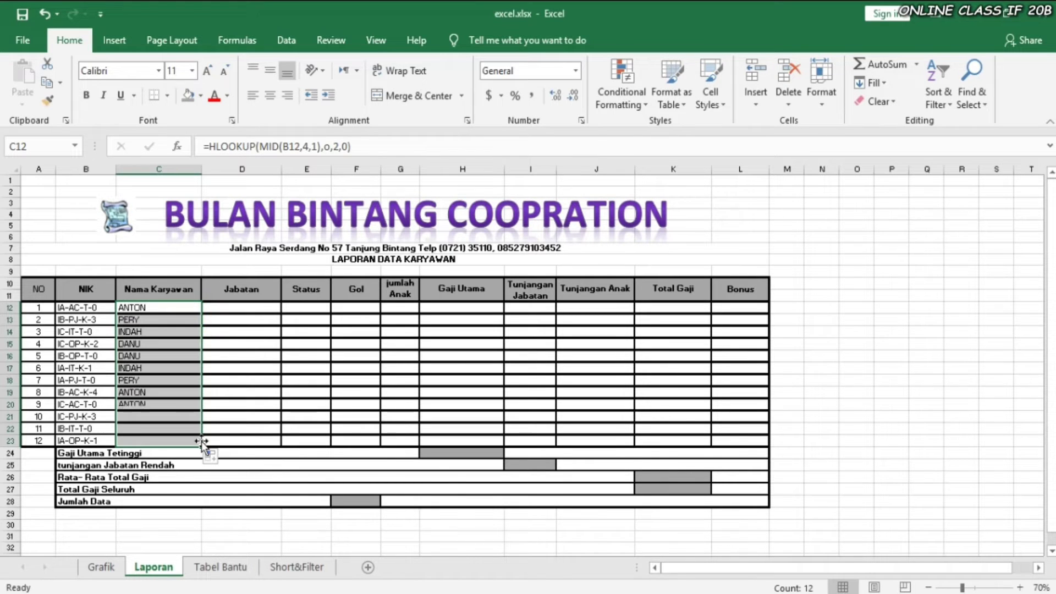
click(228, 307)
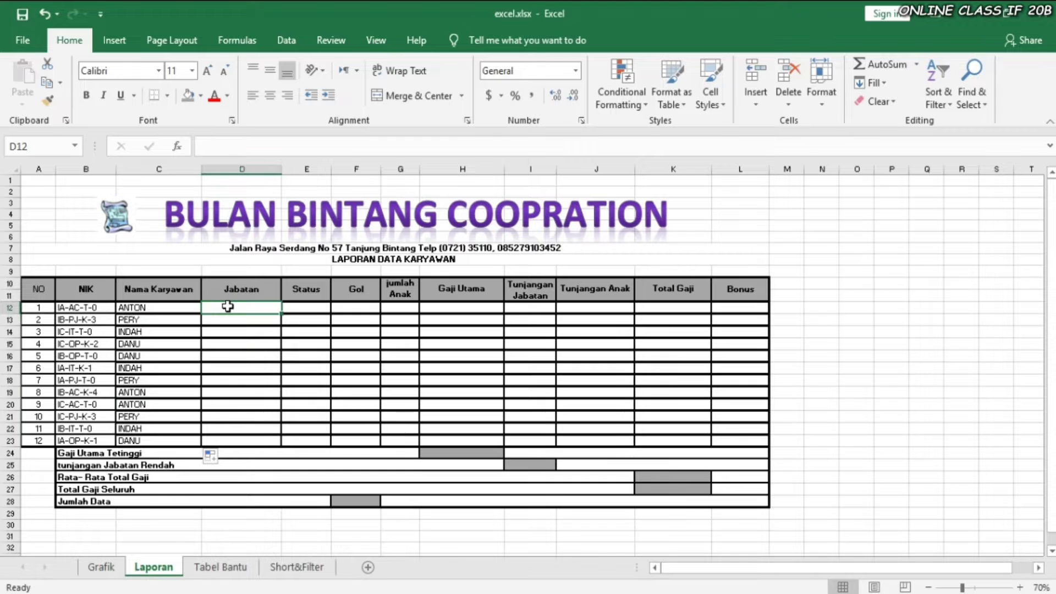
click(180, 311)
- Enter =VLOOKUP(MID(B12,4,2),b,2,0) in D12, the first Jabatan cell
click(225, 312)
text(=)
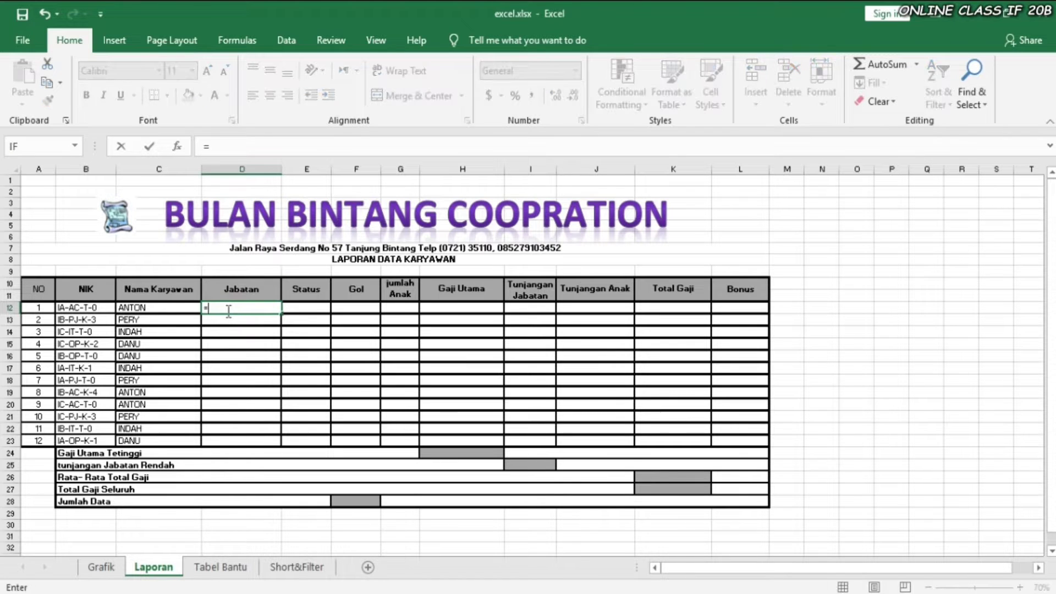
text(vloo)
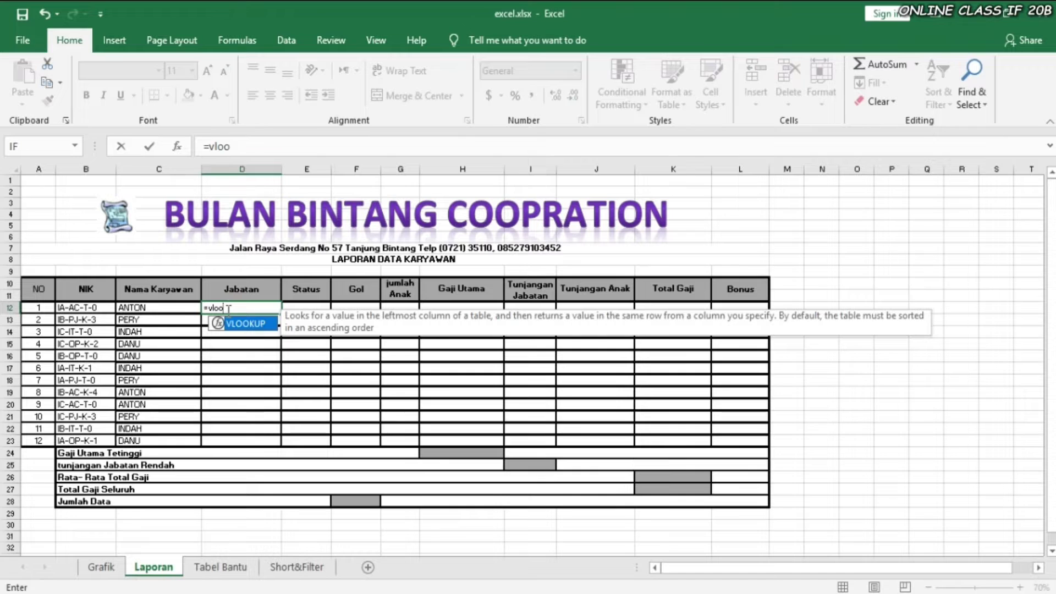
text(kup()
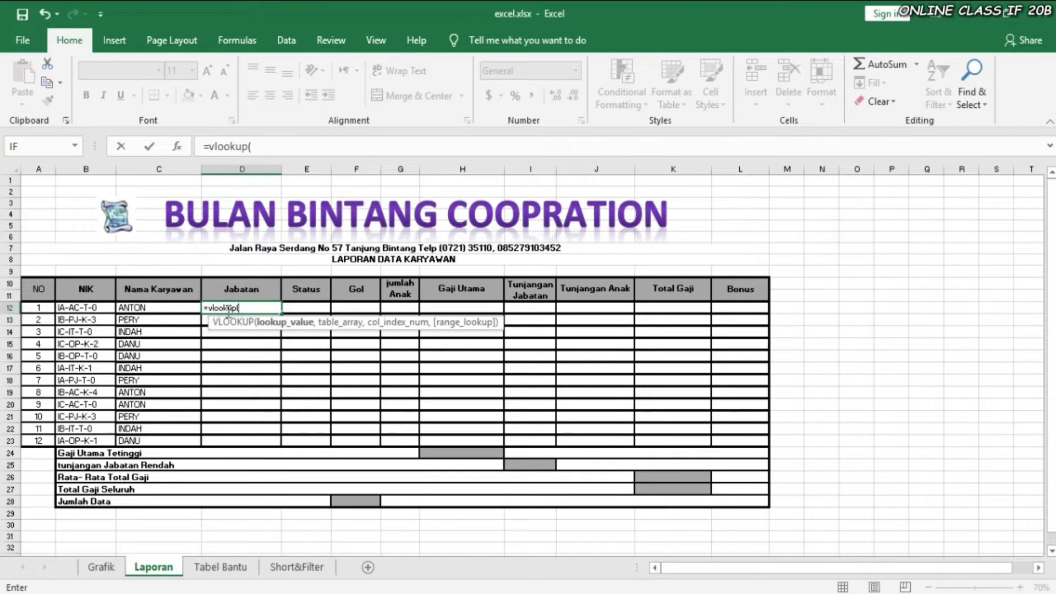
text(m)
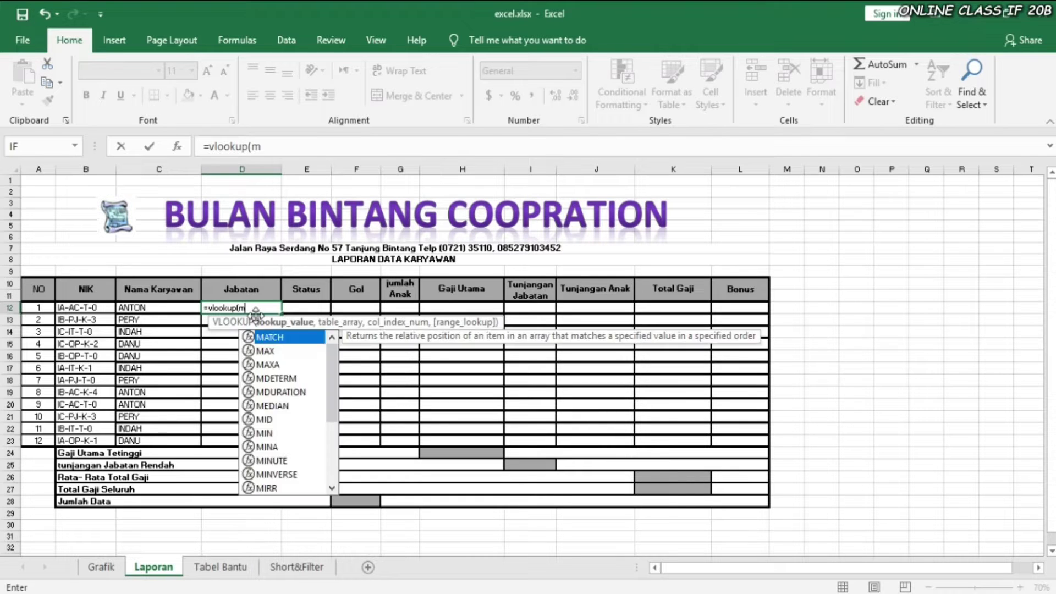
text(id()
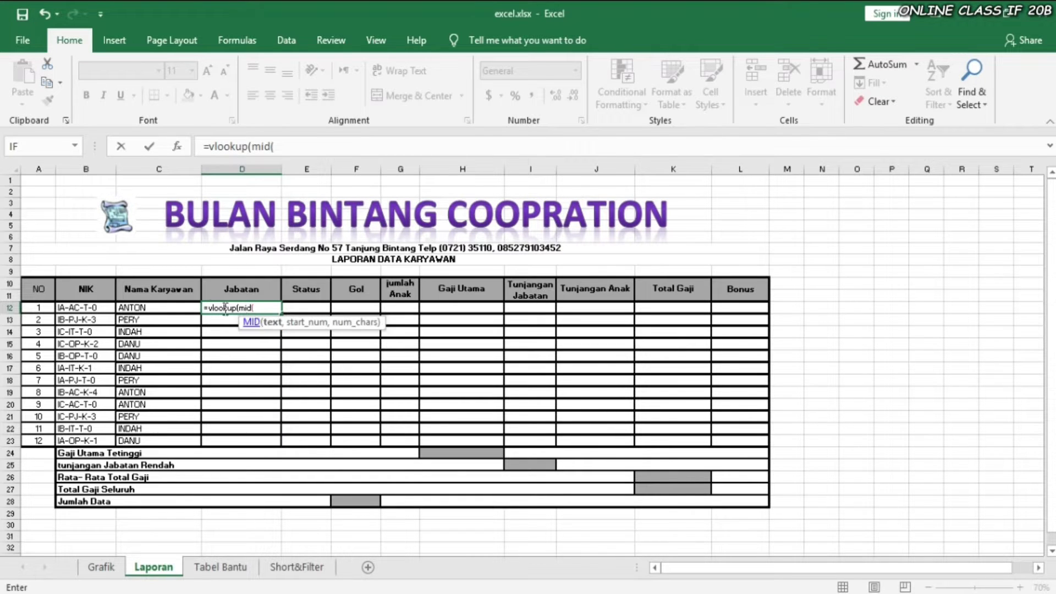
click(85, 307)
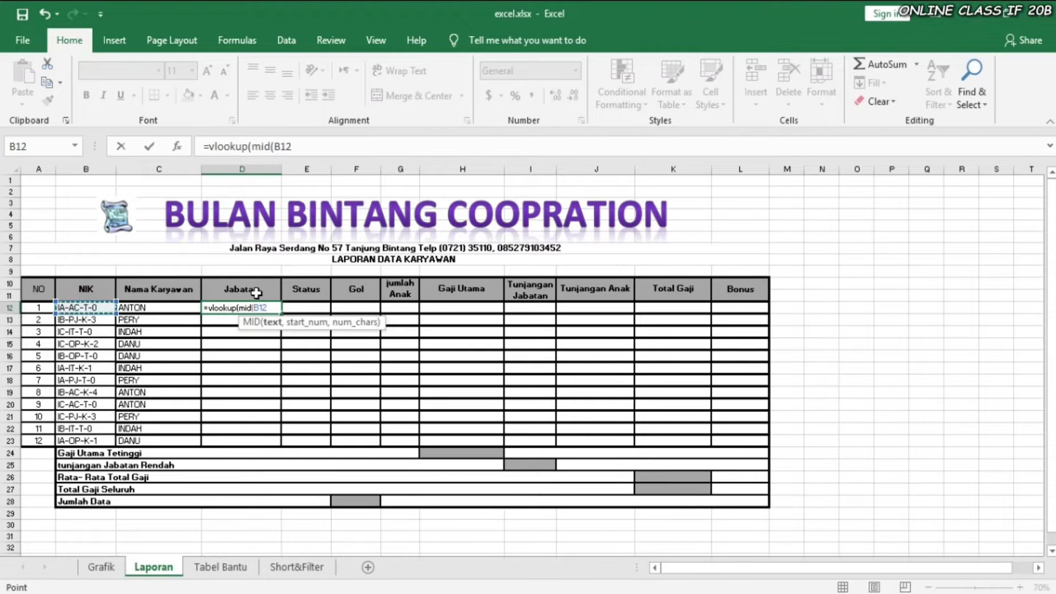
text(,)
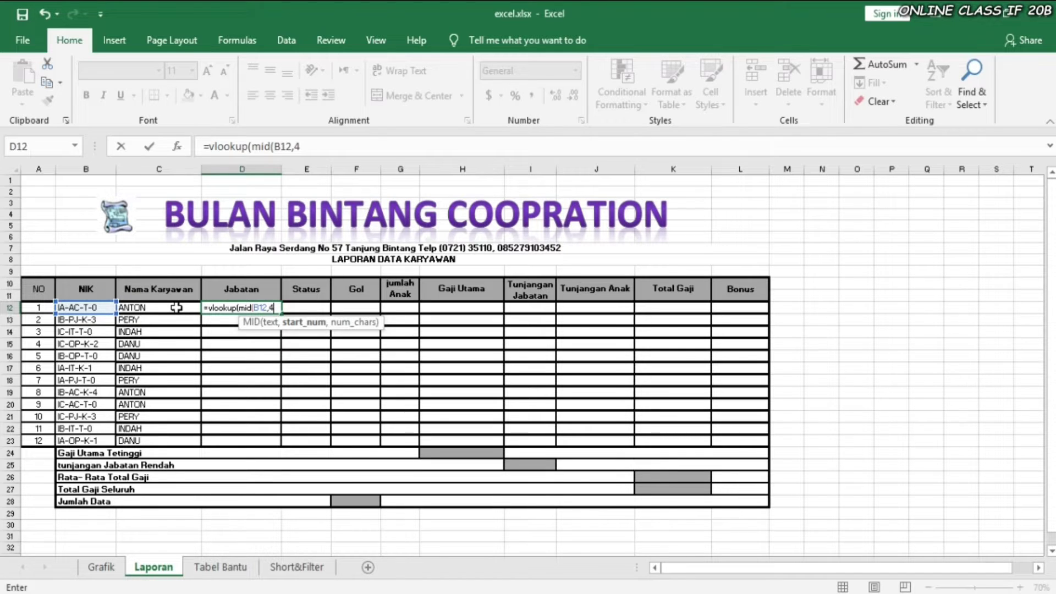
text(4,)
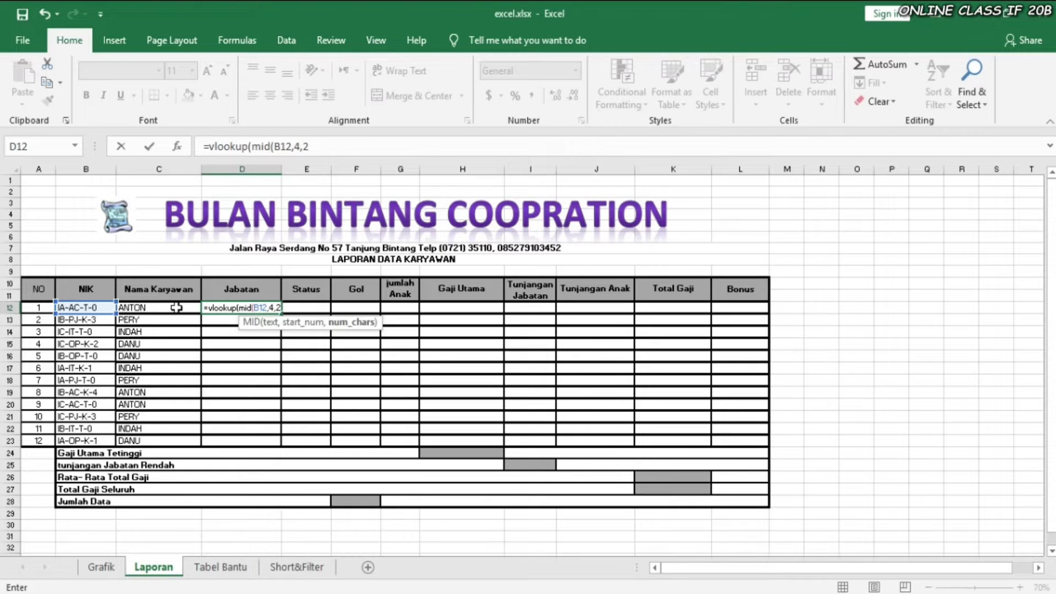
text(2))
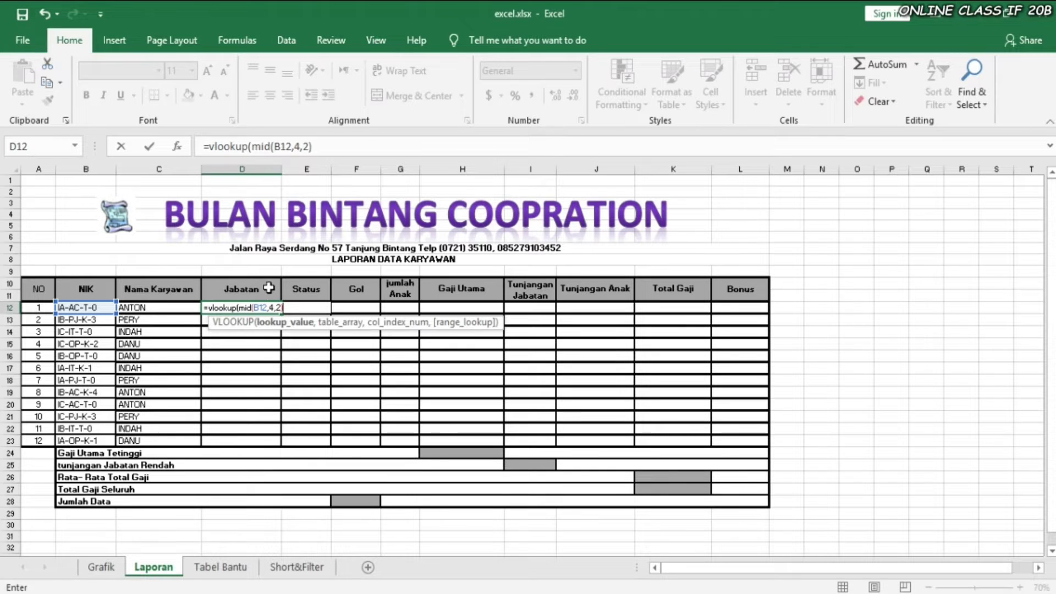
text(,)
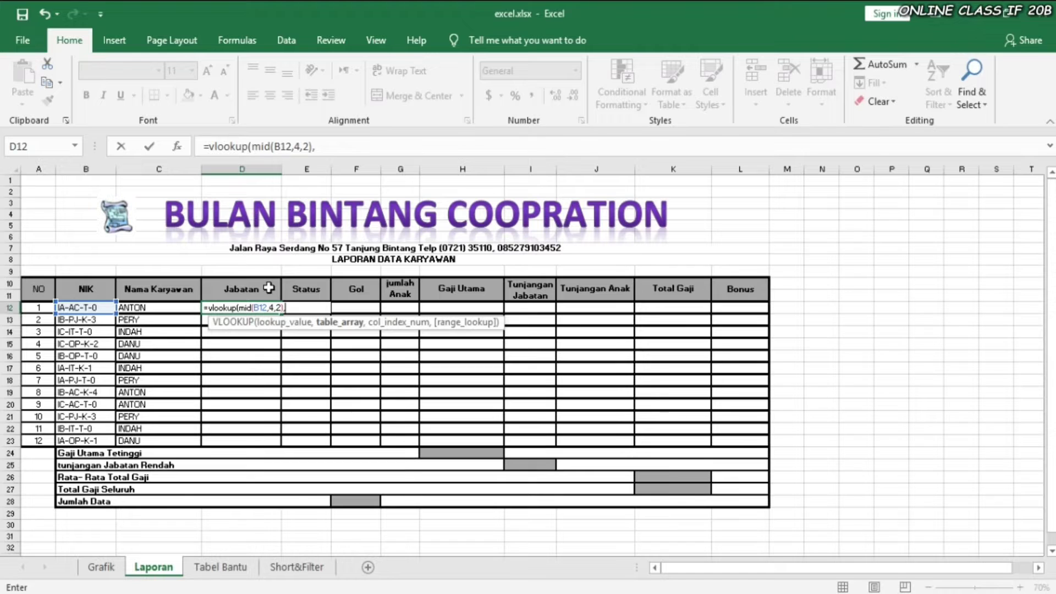
text(b,)
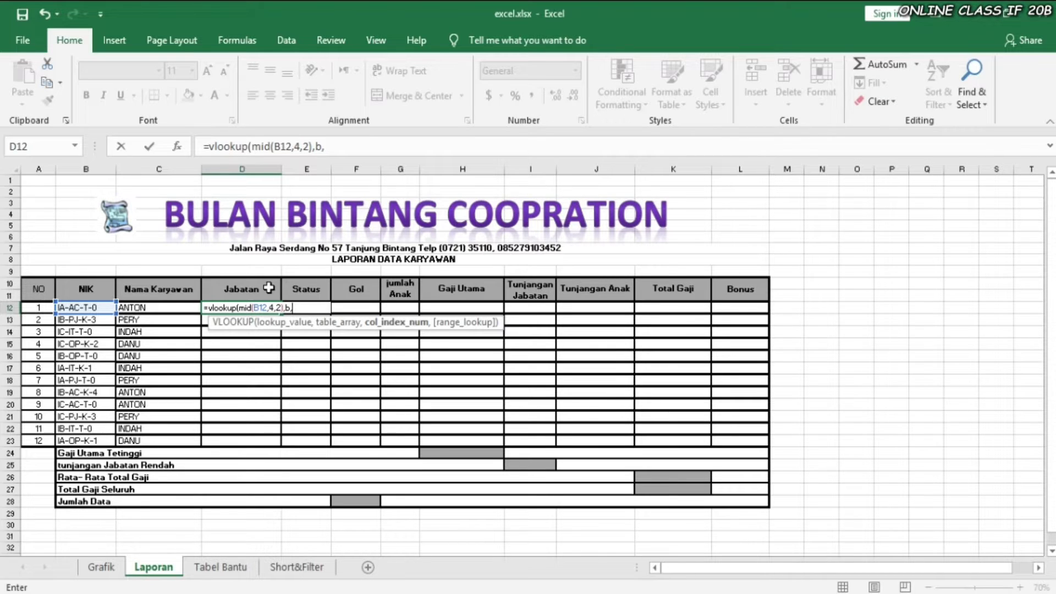
text(2,)
text(0))
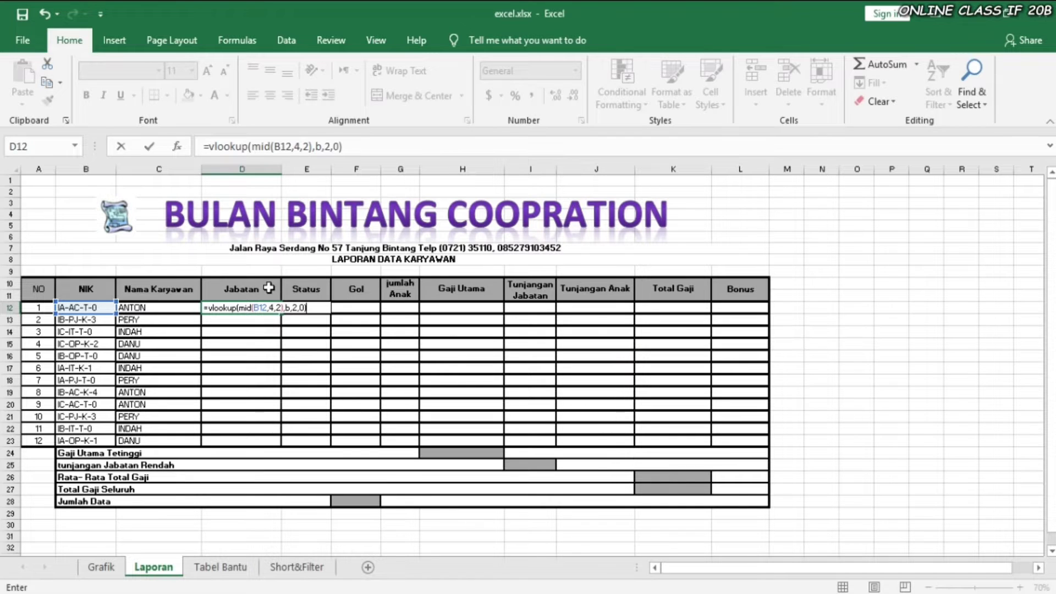
key(Return)
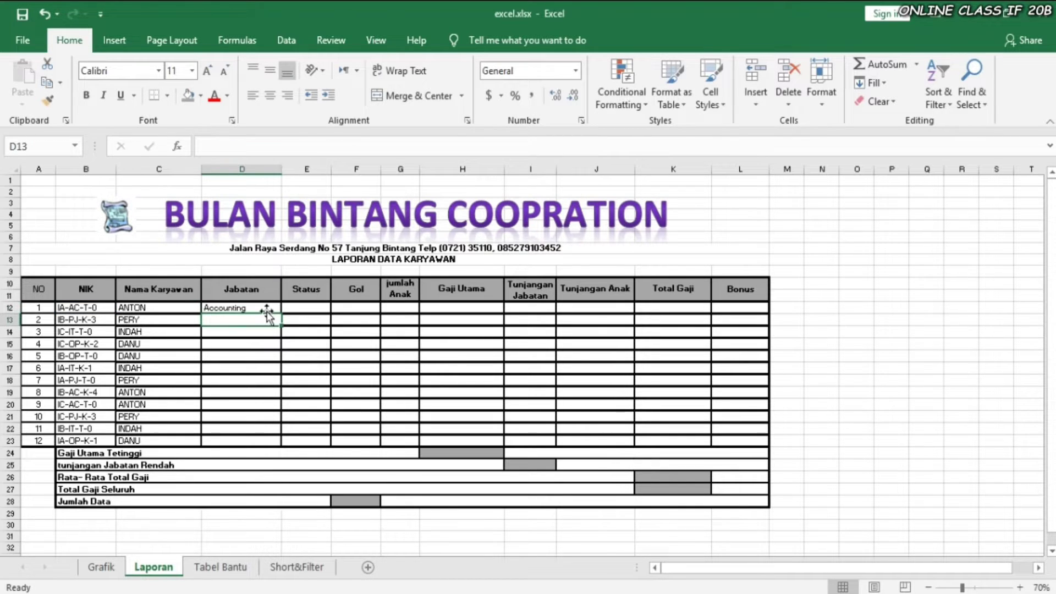
- Fill the Jabatan formula from D12 down to D23 and widen column D to fit the longest position names
click(266, 309)
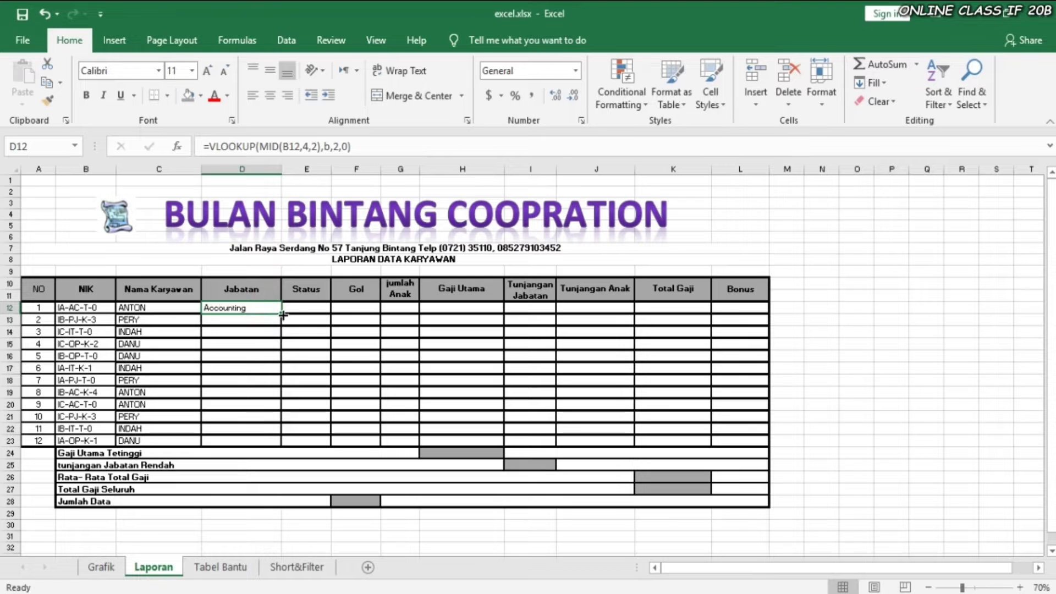
drag(281, 314, 286, 443)
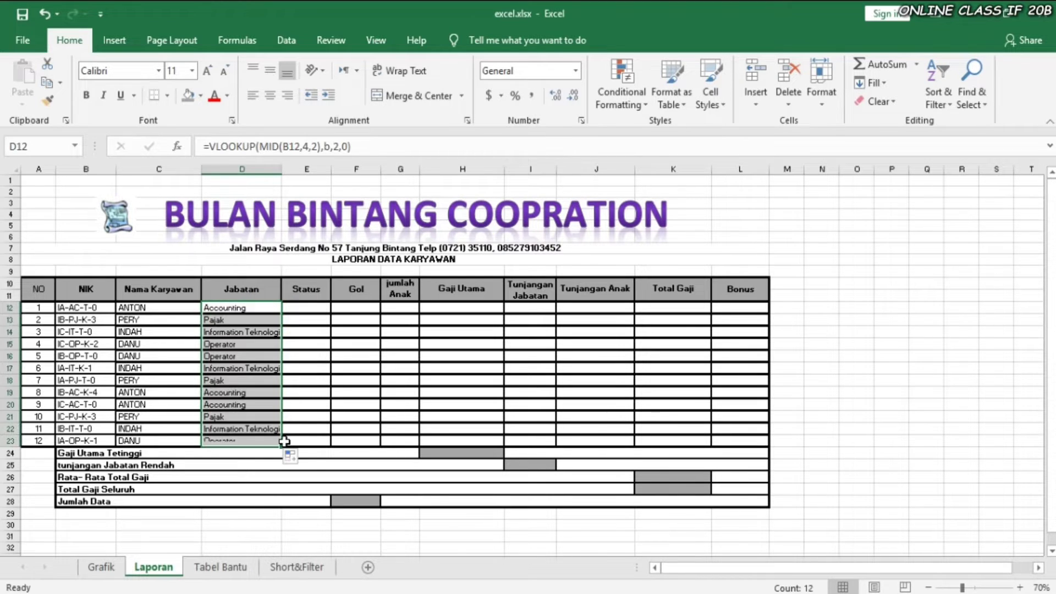
drag(281, 169, 303, 169)
- Enter =IF(MID(B12,7,1)="T","SINGLE","MENIKAH") in E12, the first Status cell, and fill it down to E23
double_click(319, 308)
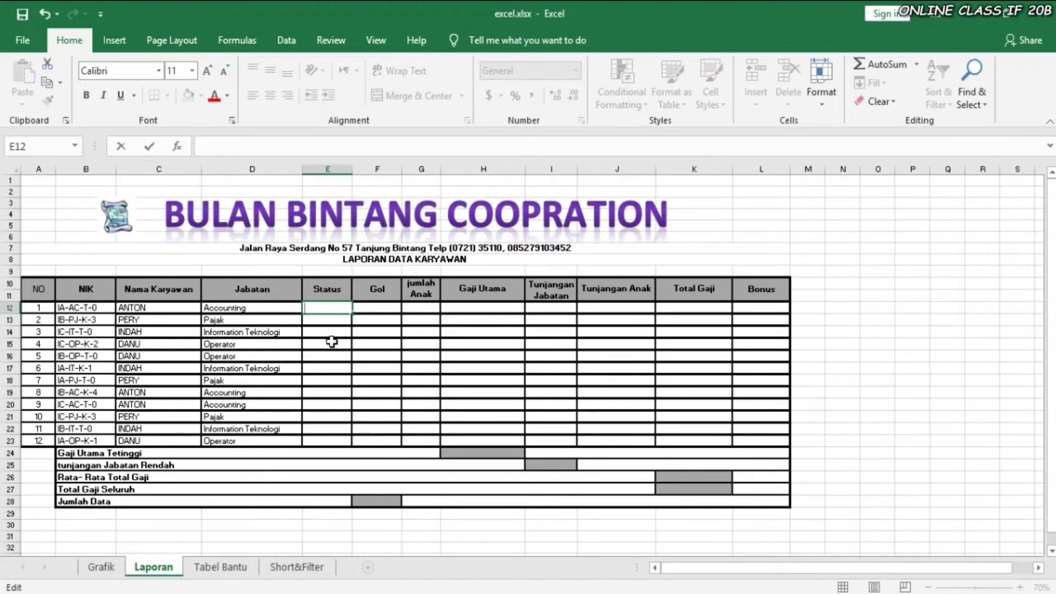
text(=IF)
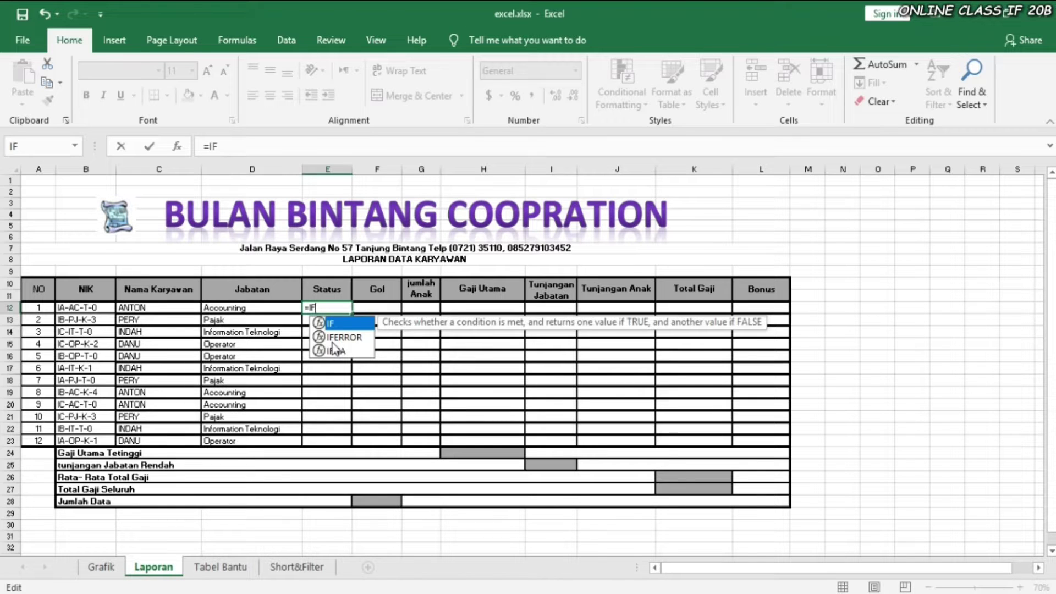
text((MID)
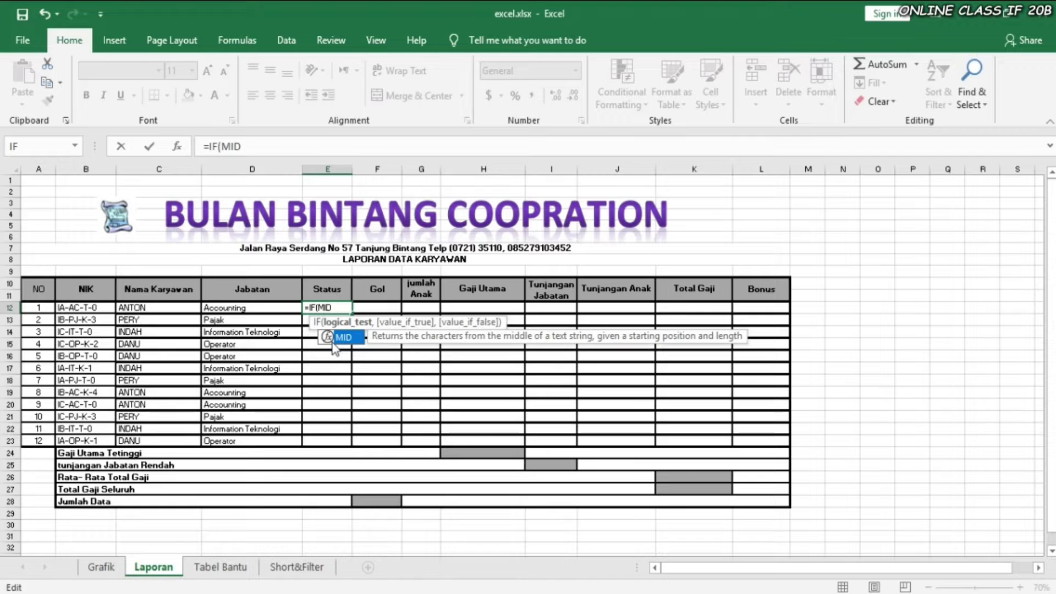
text(()
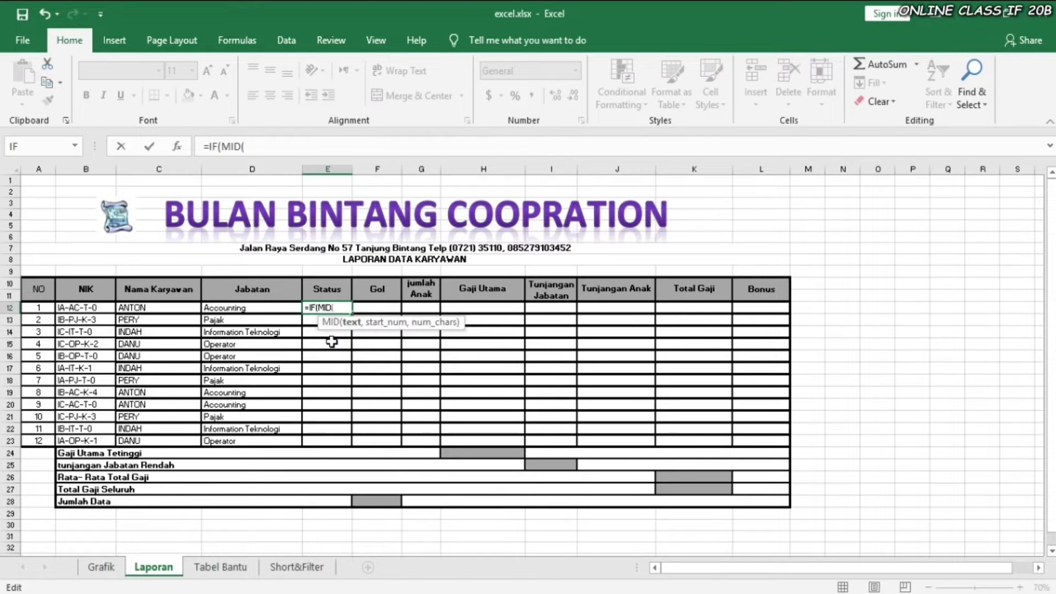
click(100, 307)
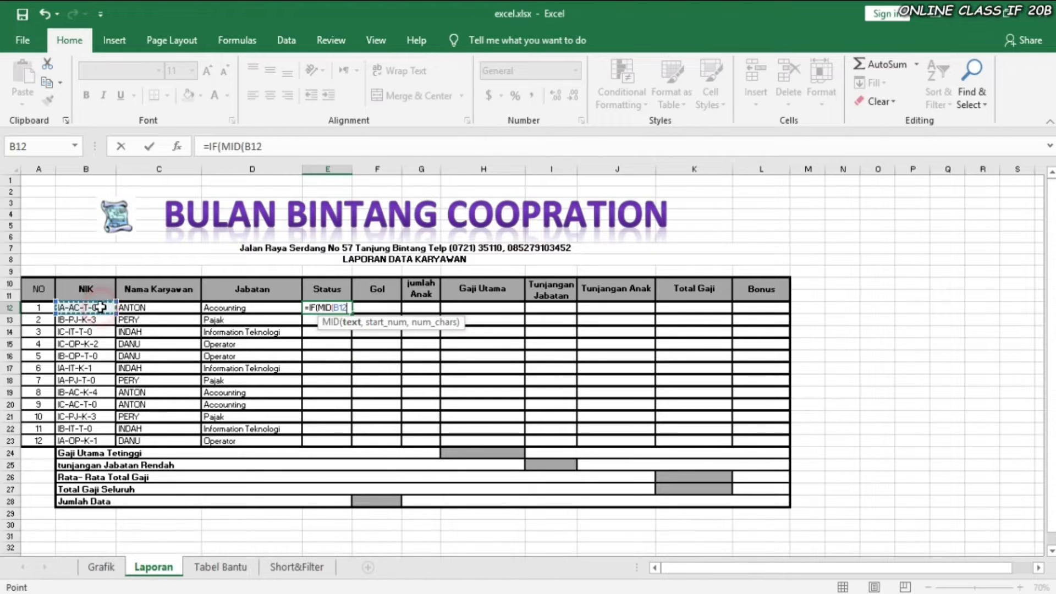
text(,)
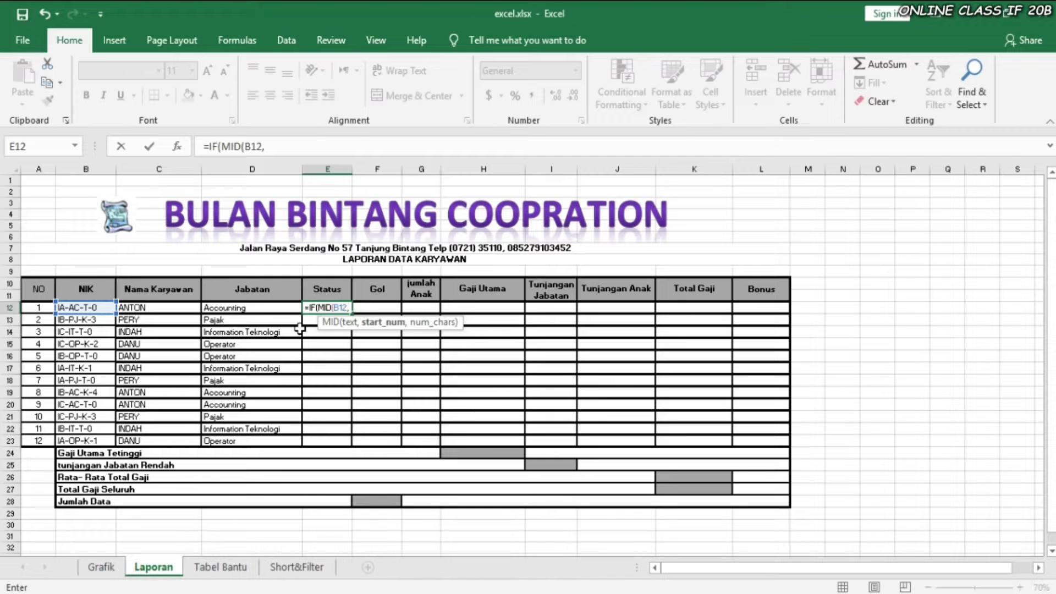
text(7,)
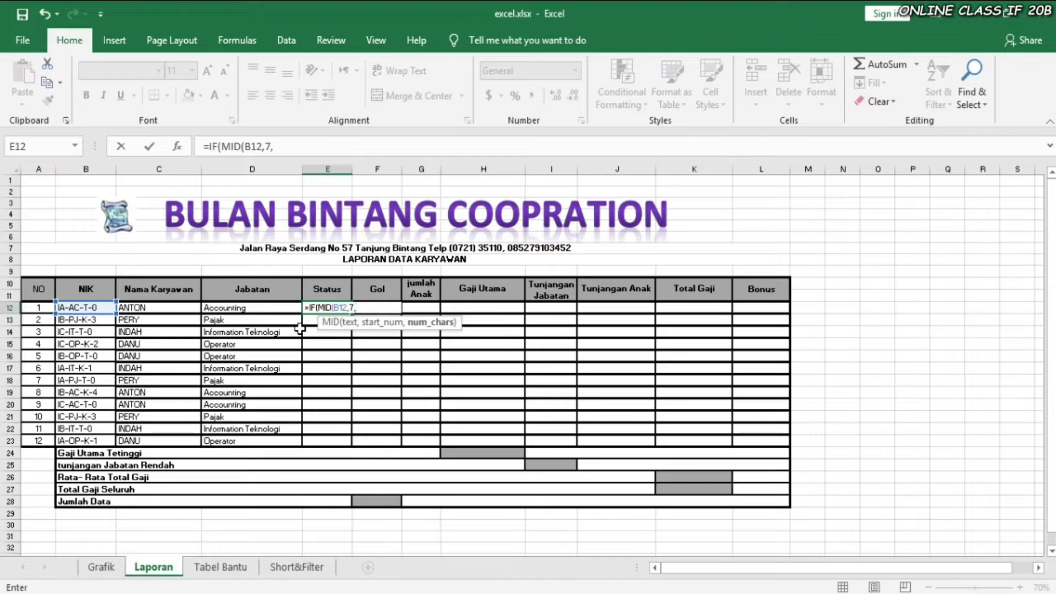
text(1))
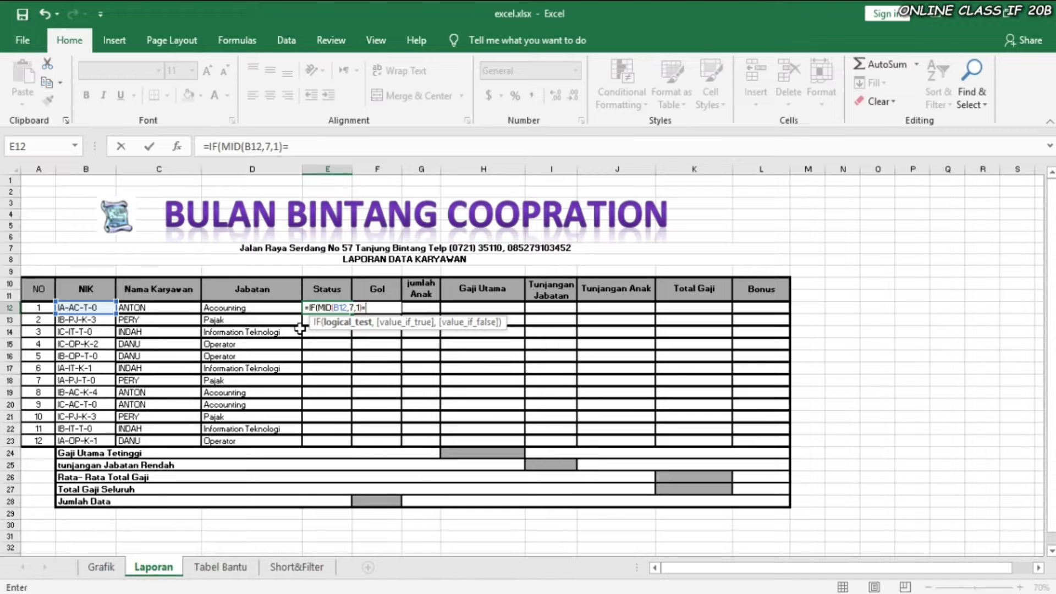
text(=)
text("T",")
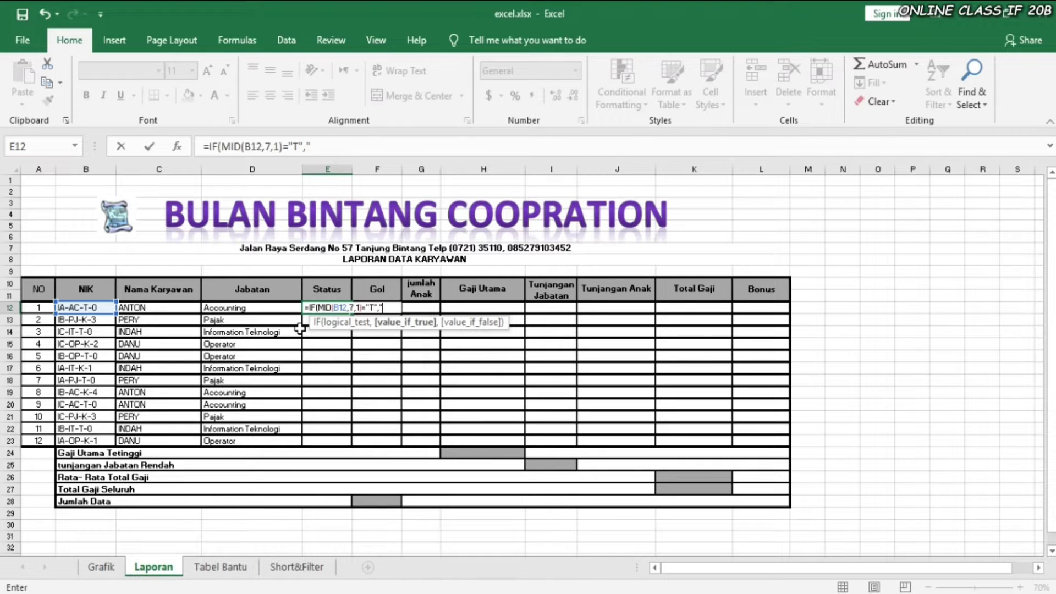
text(SINGL)
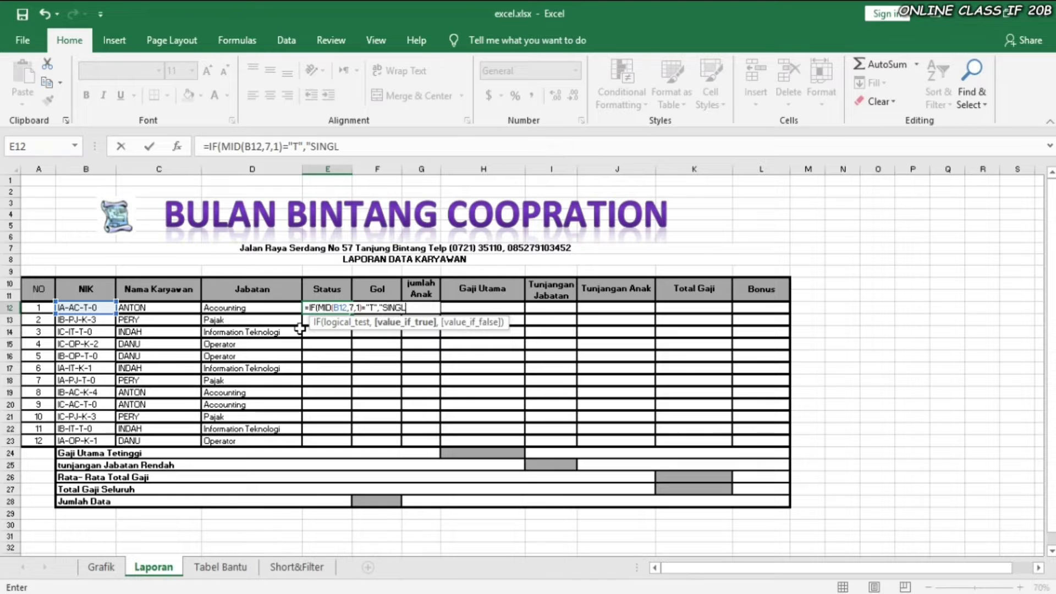
text(E",)
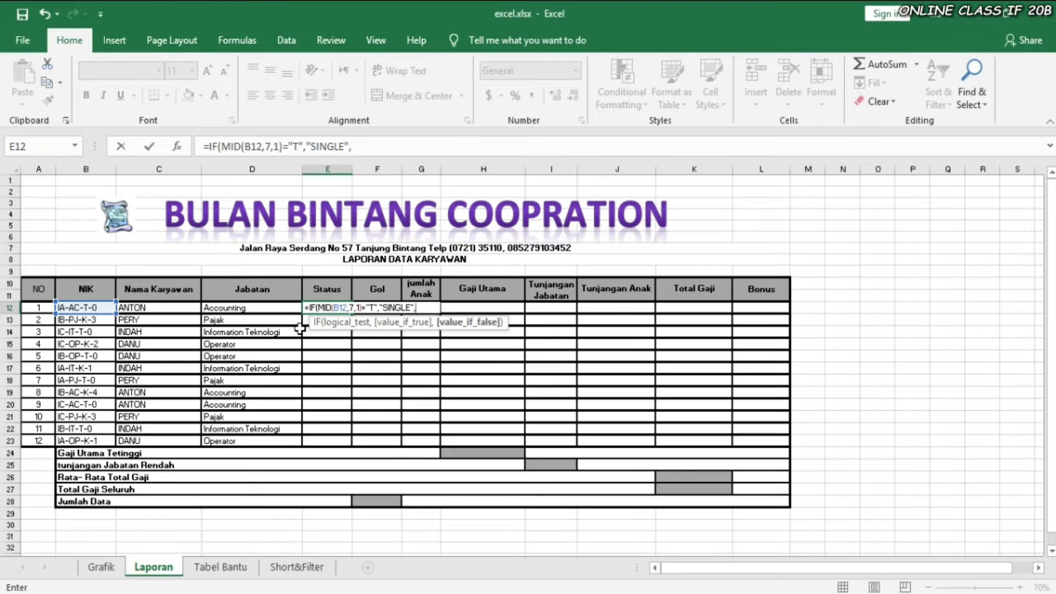
text("MENIKAH)
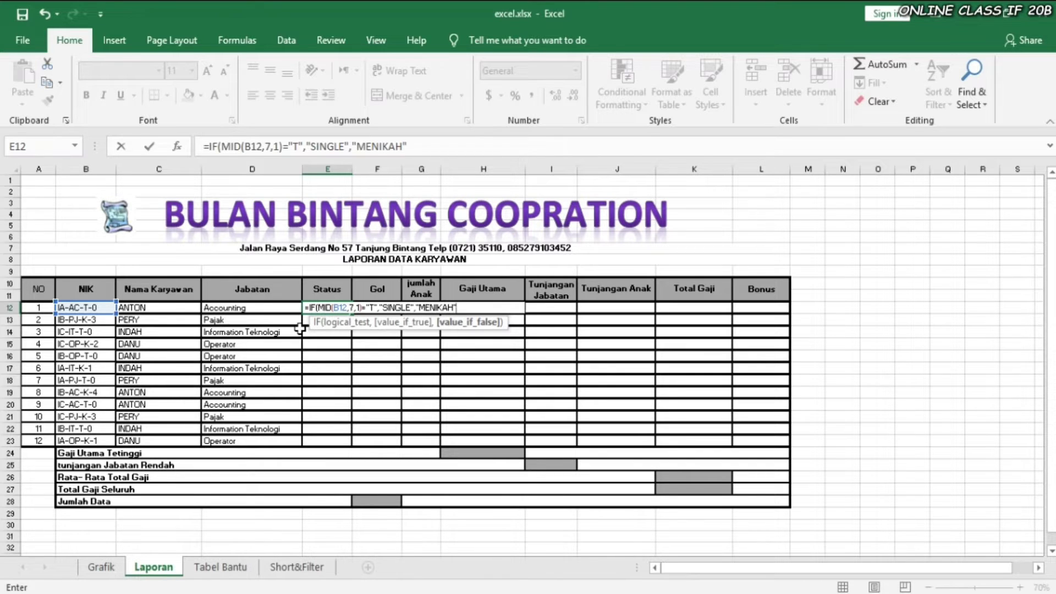
text())
key(Return)
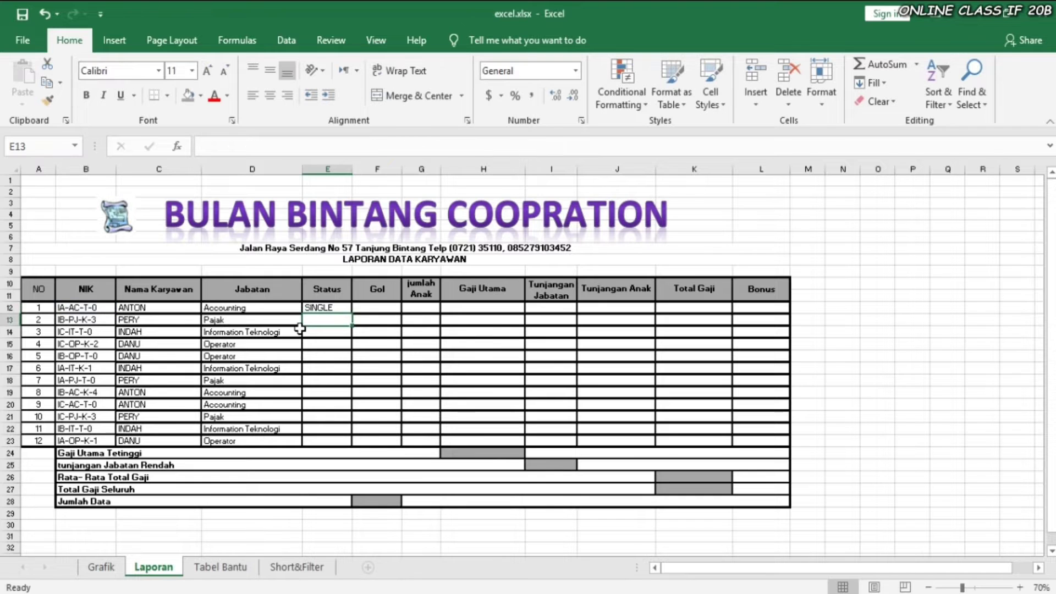
click(332, 307)
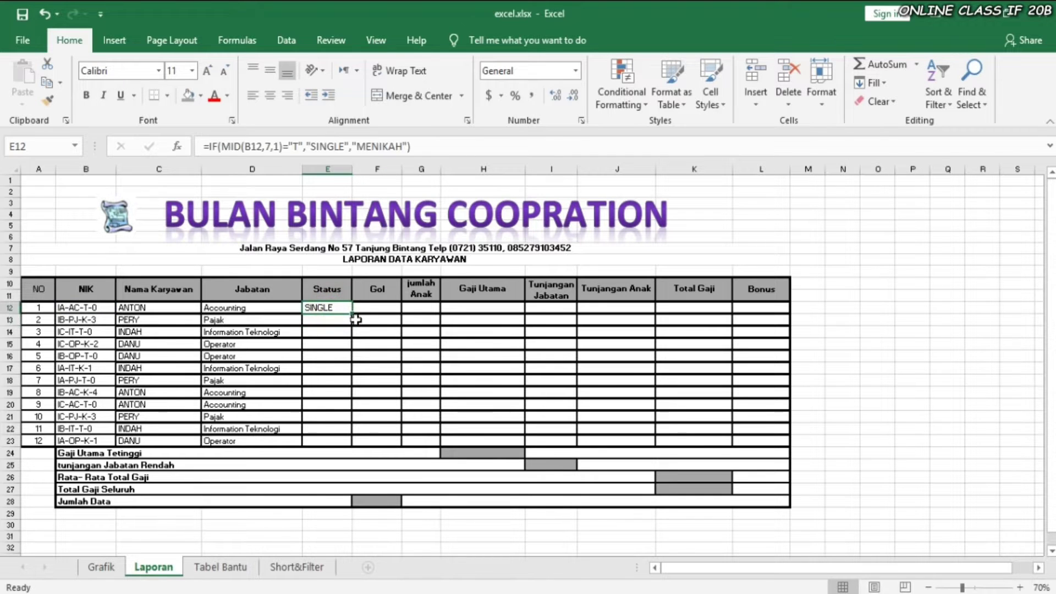
drag(355, 315, 354, 450)
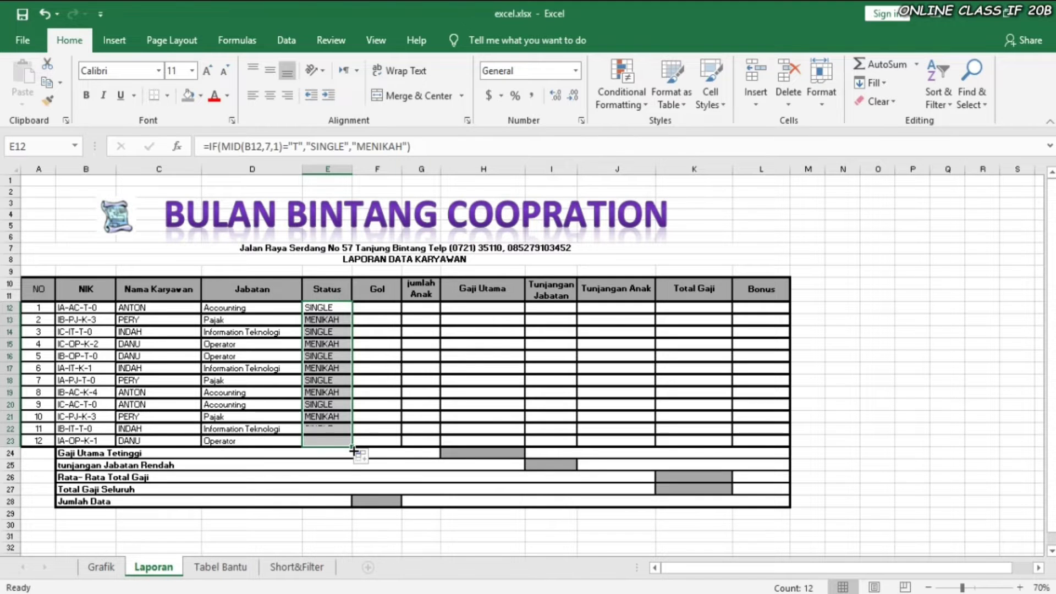
- Enter =LEFT(B12,2) in F12, the first Gol cell, and fill the formula down to F23
click(379, 309)
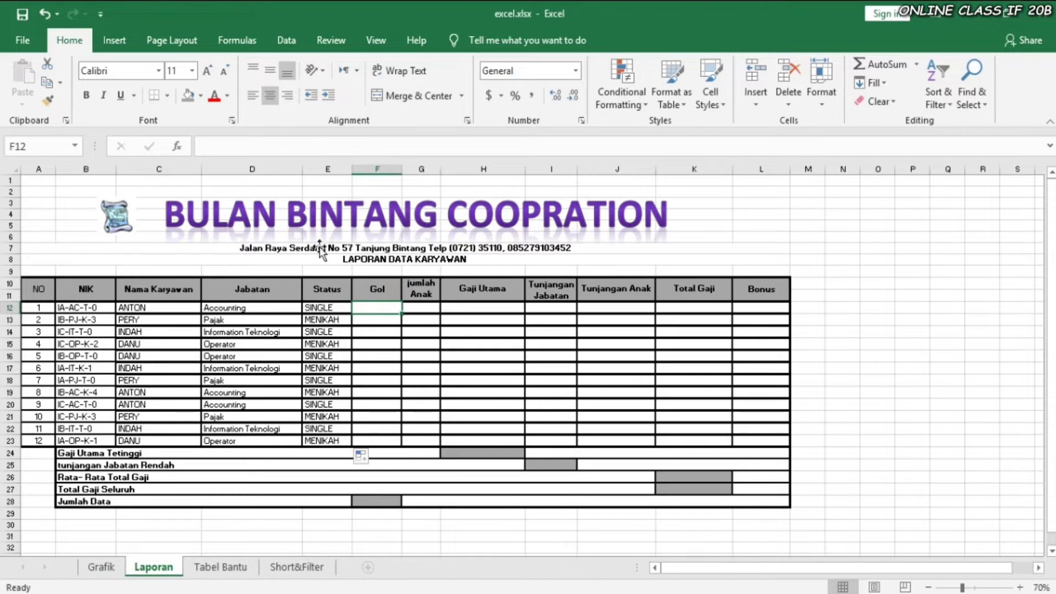
text(=)
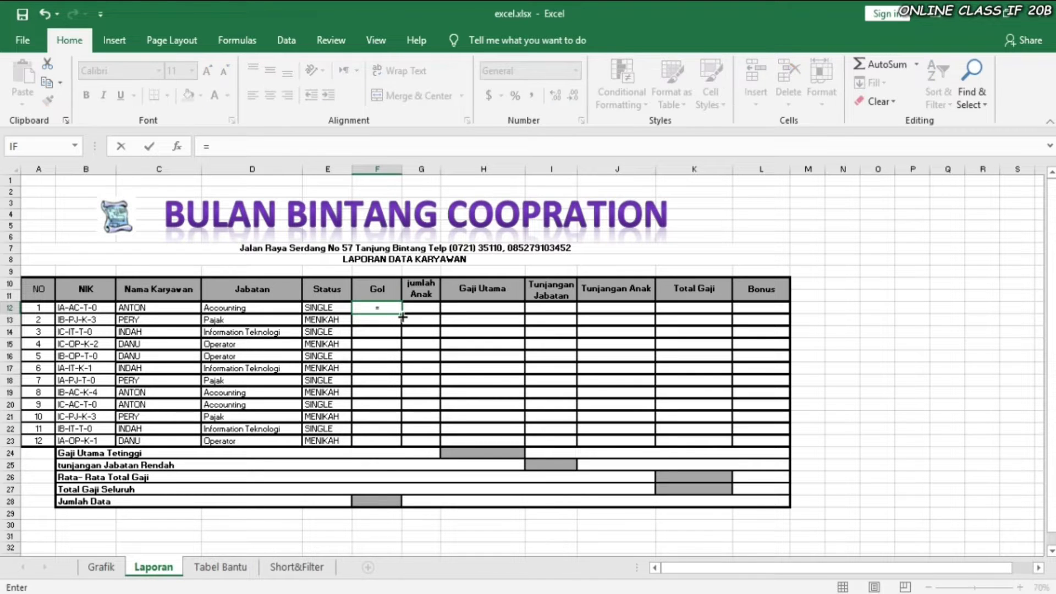
text(LEFT)
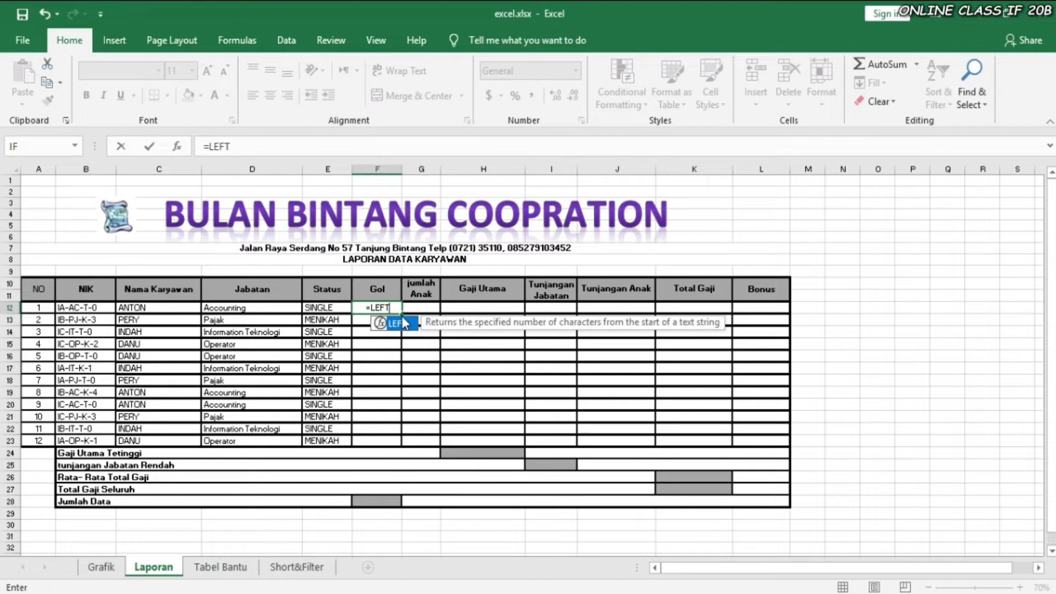
text(()
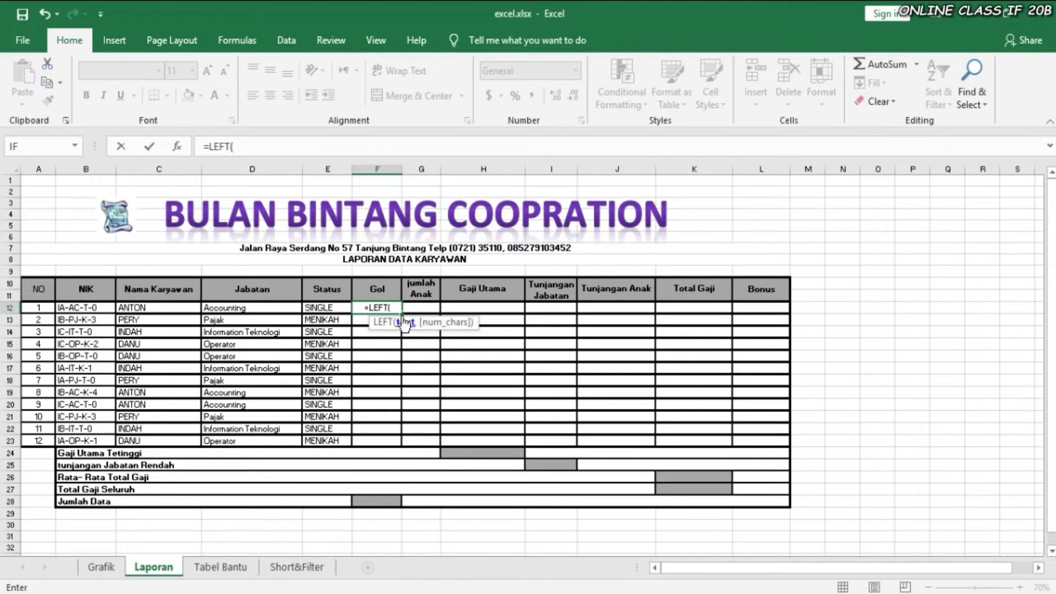
click(104, 308)
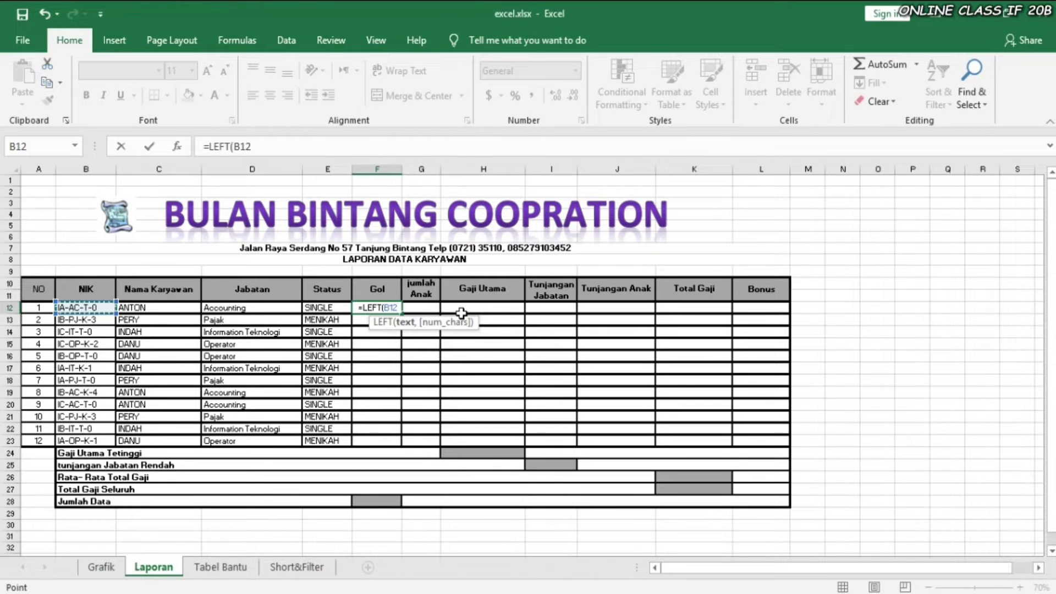
text(,)
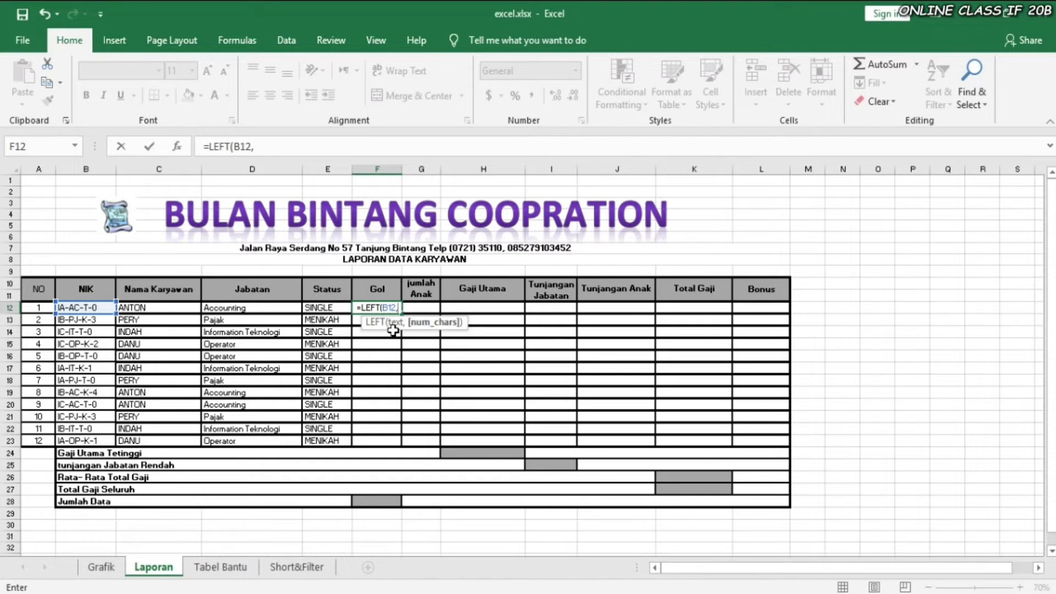
text(2)
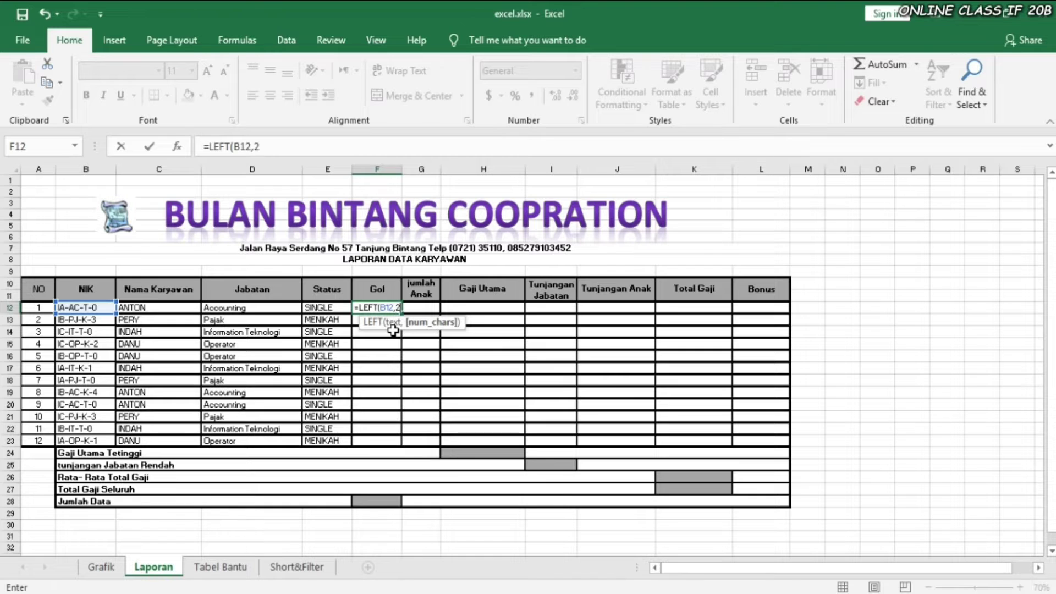
text())
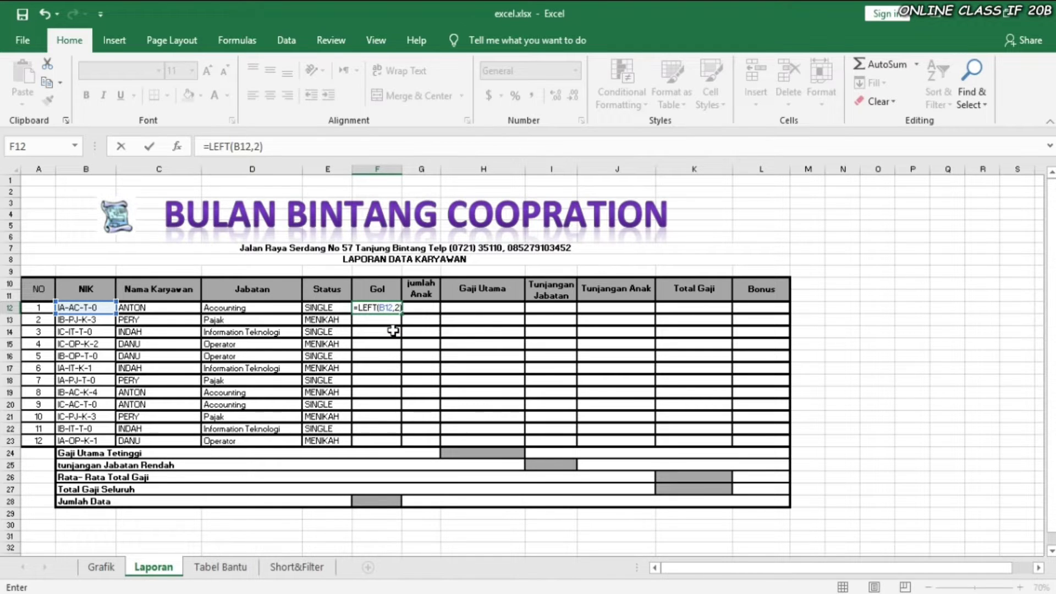
key(Return)
click(387, 309)
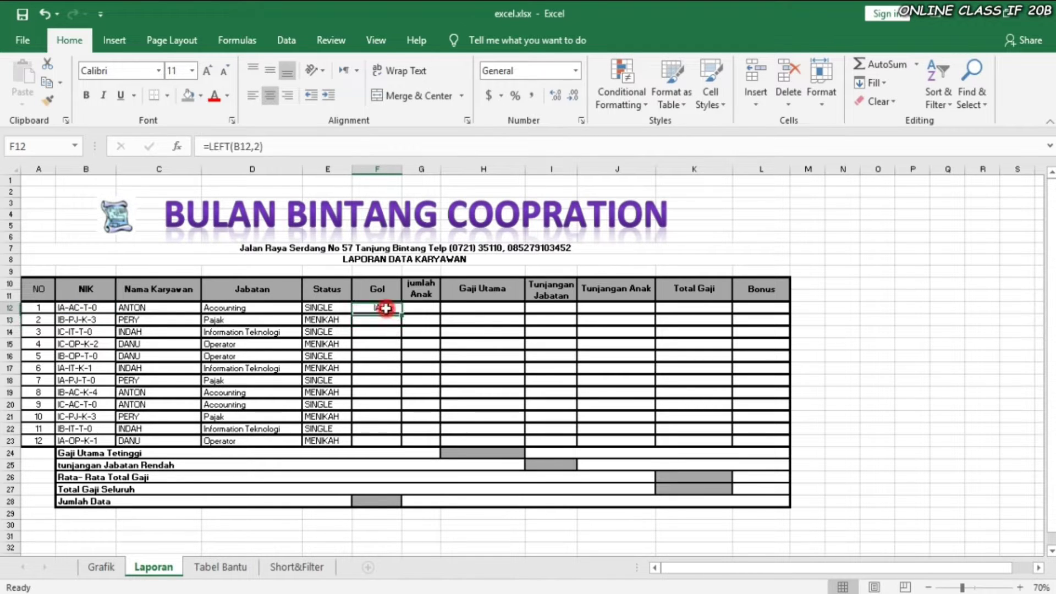
drag(402, 314, 404, 448)
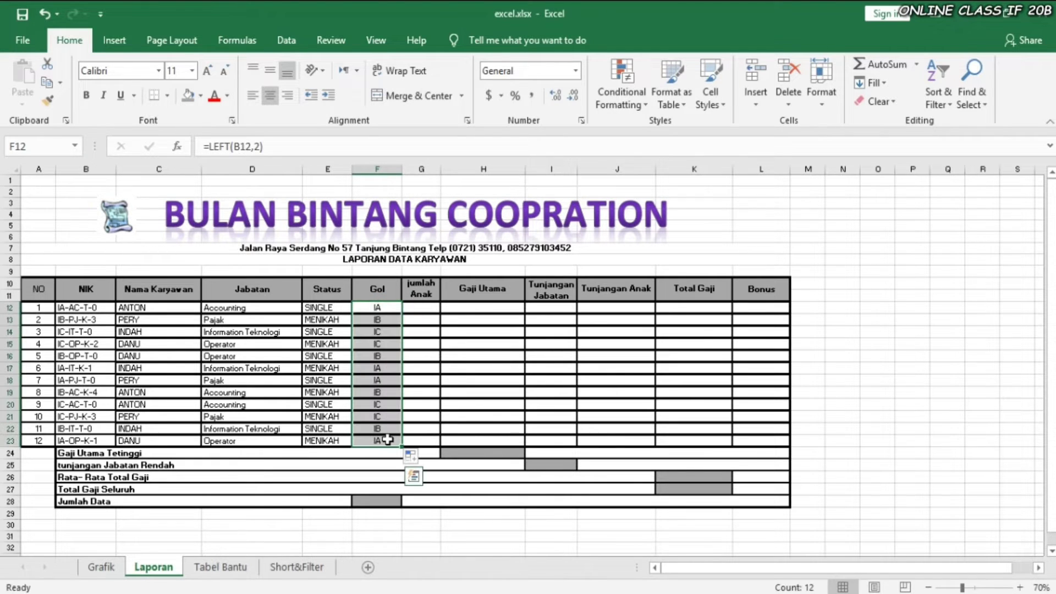
- Enter =VALUE(RIGHT(B12,1)) in G12, the first jumlah Anak cell, and fill the formula down to G23
click(422, 309)
text(=)
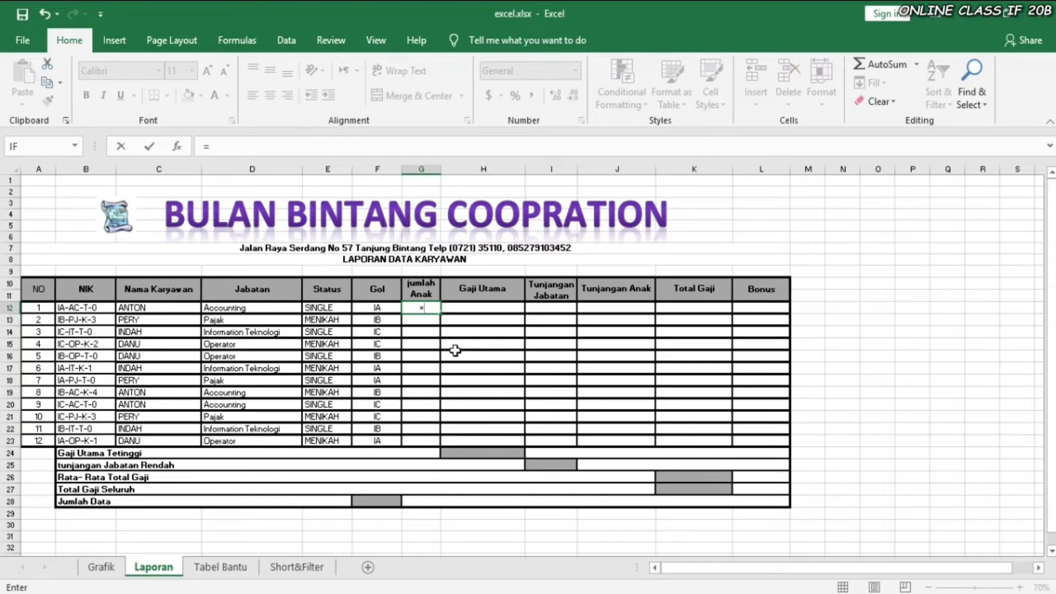
text(VA)
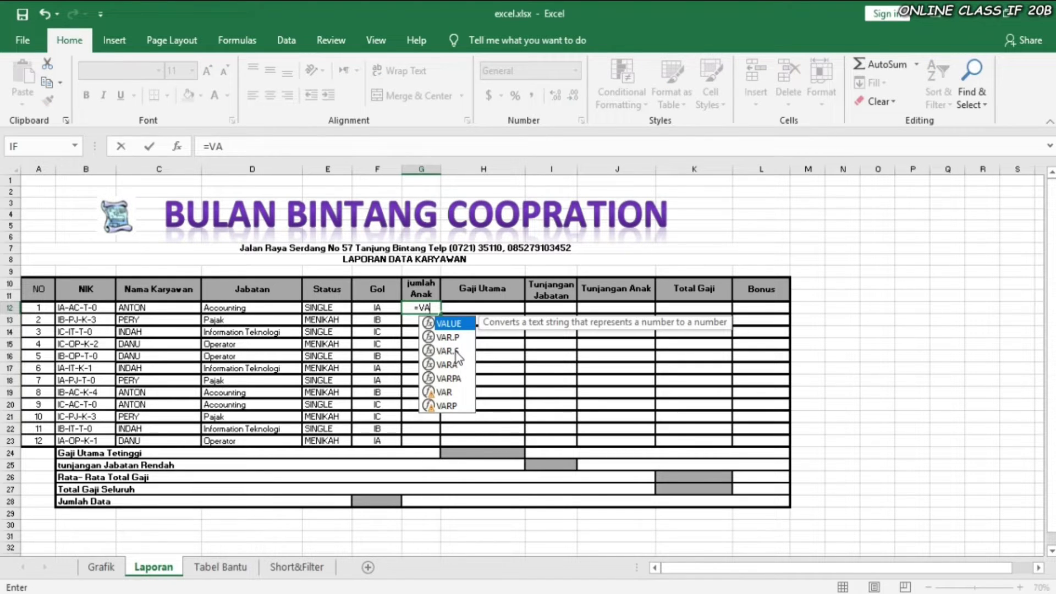
text(LUE)
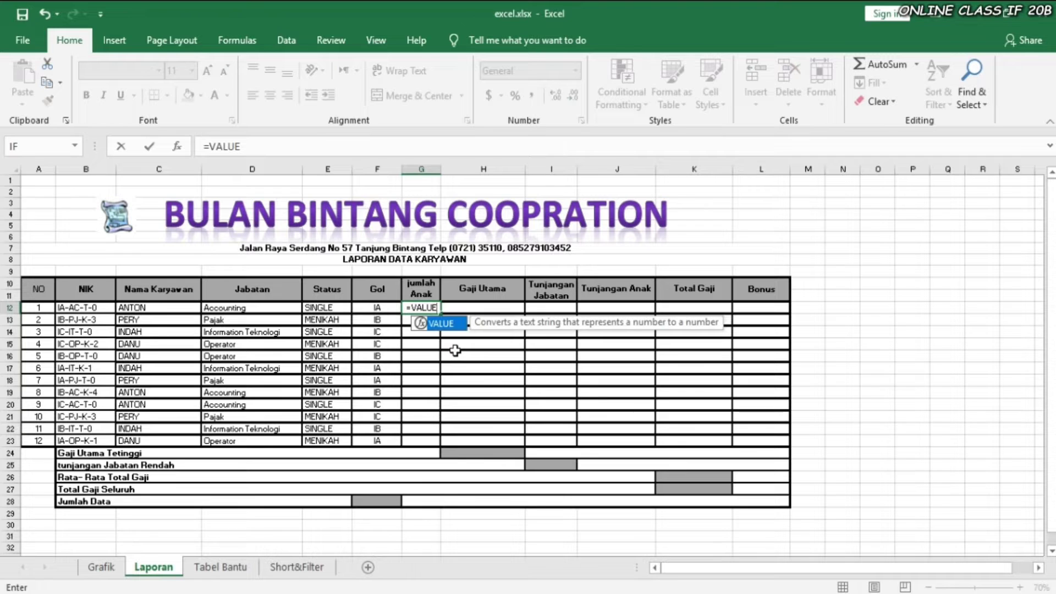
text(()
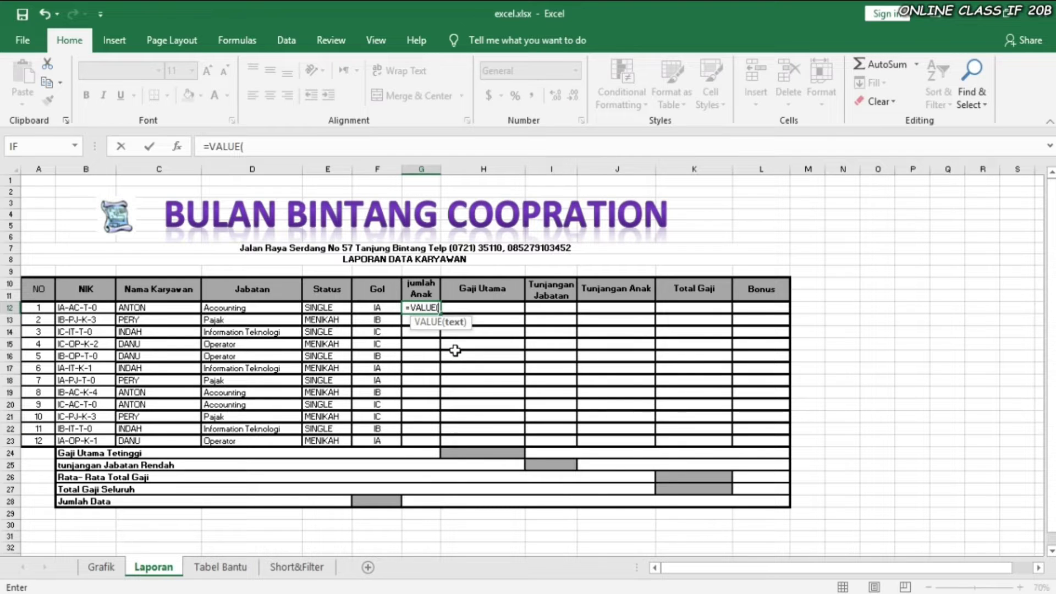
text(R)
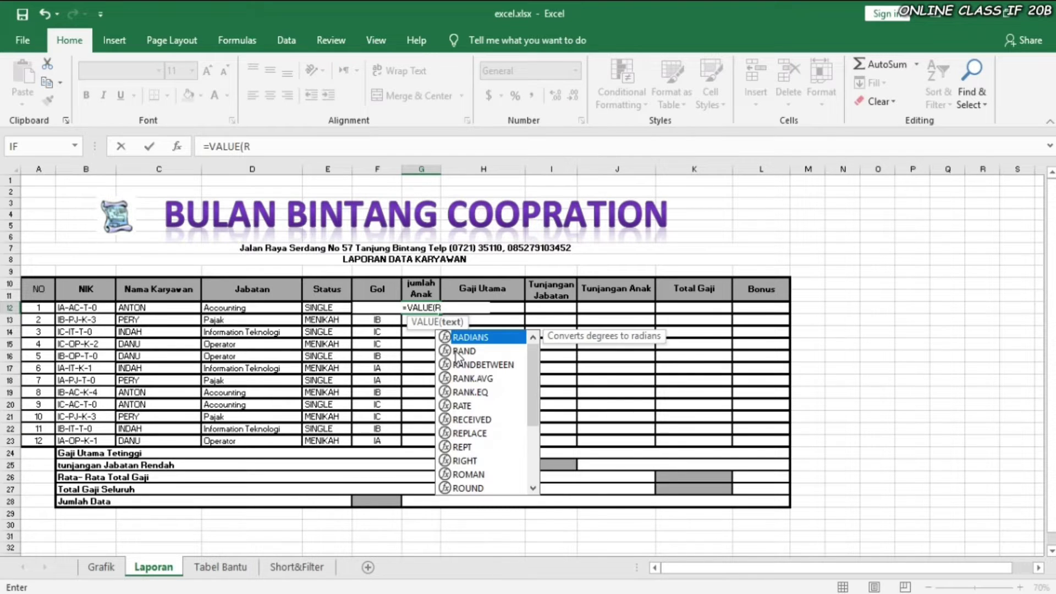
text(IGHT)
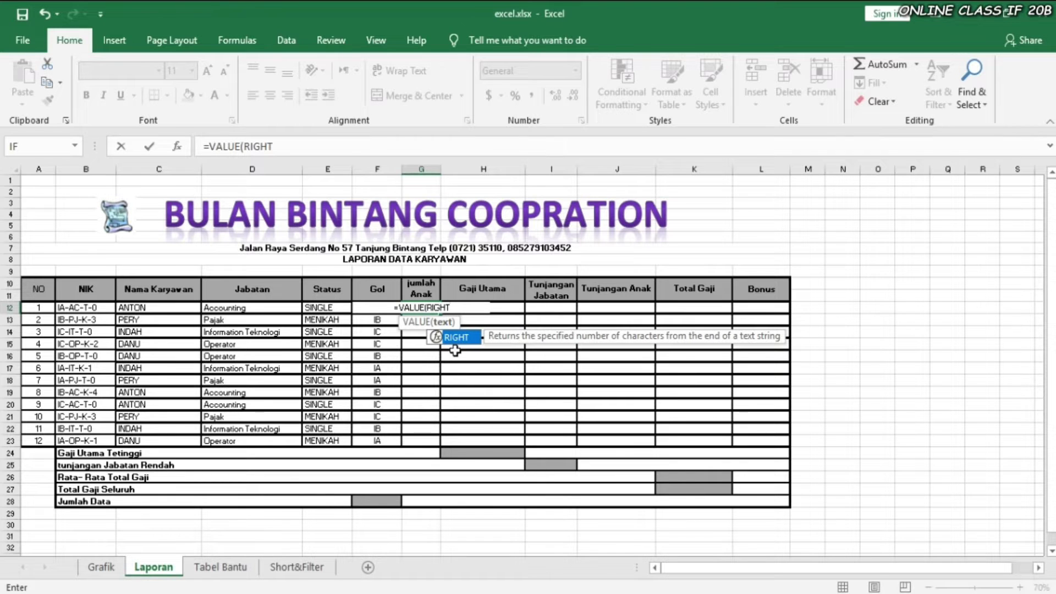
text(()
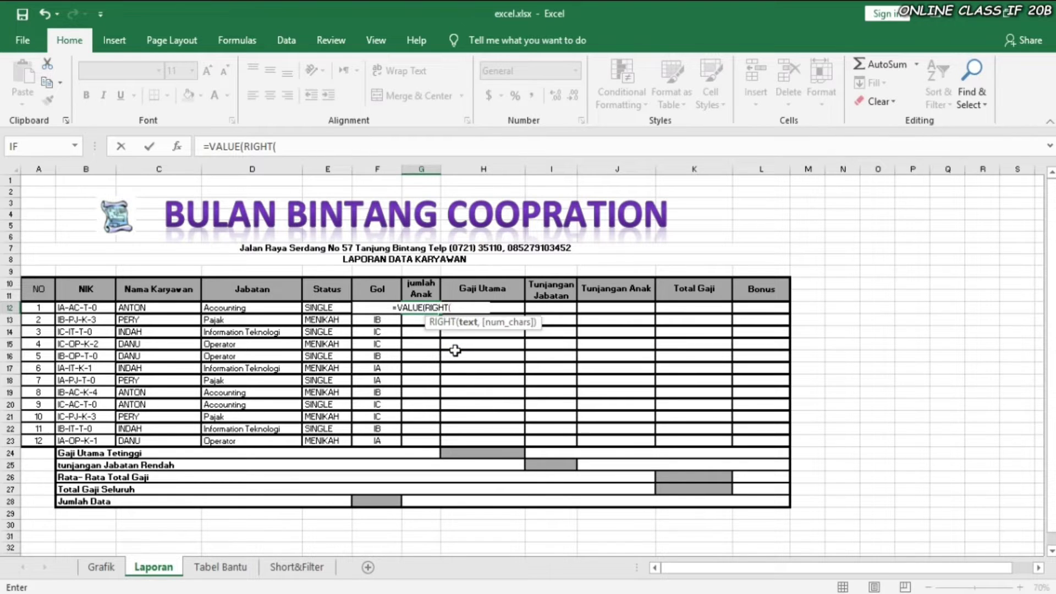
click(87, 308)
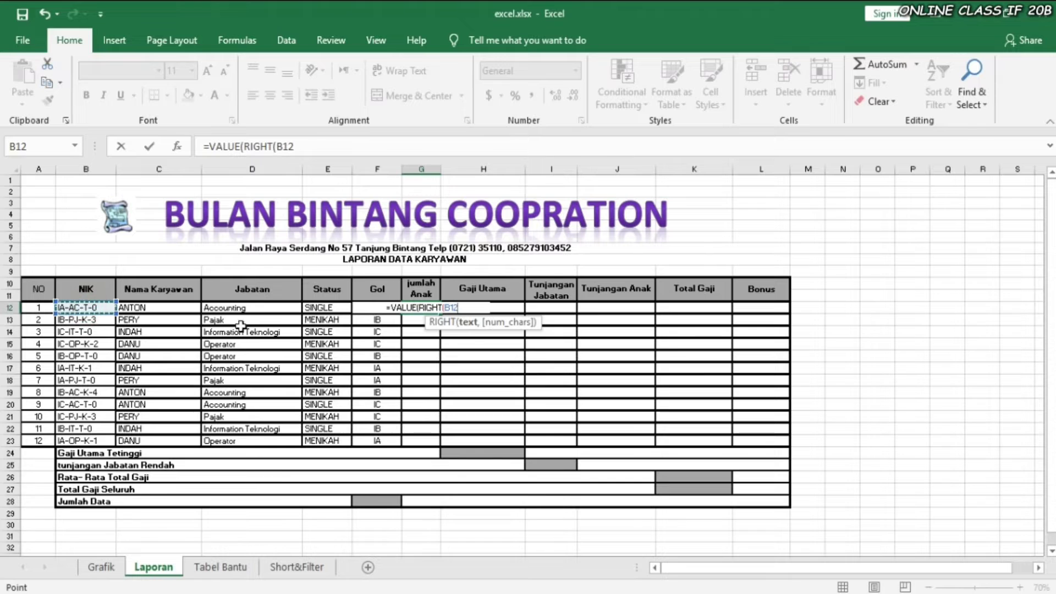
text(,)
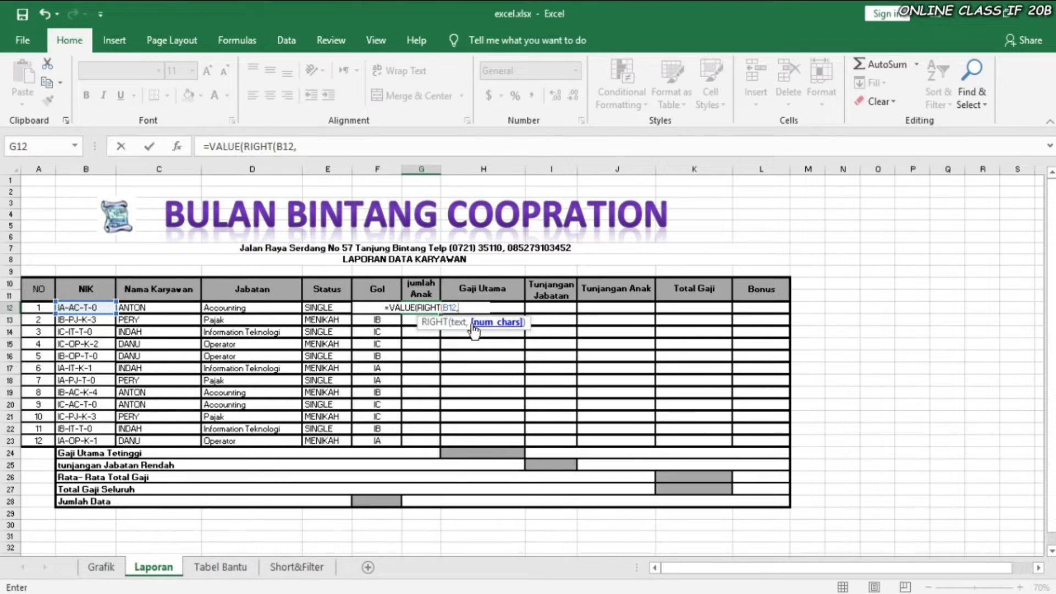
text(1)
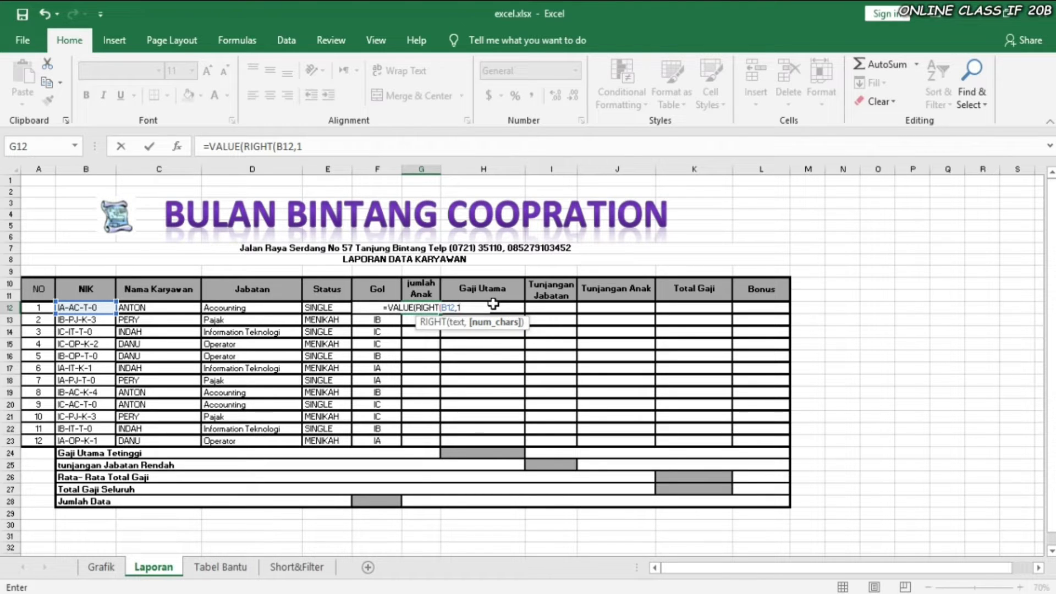
text())
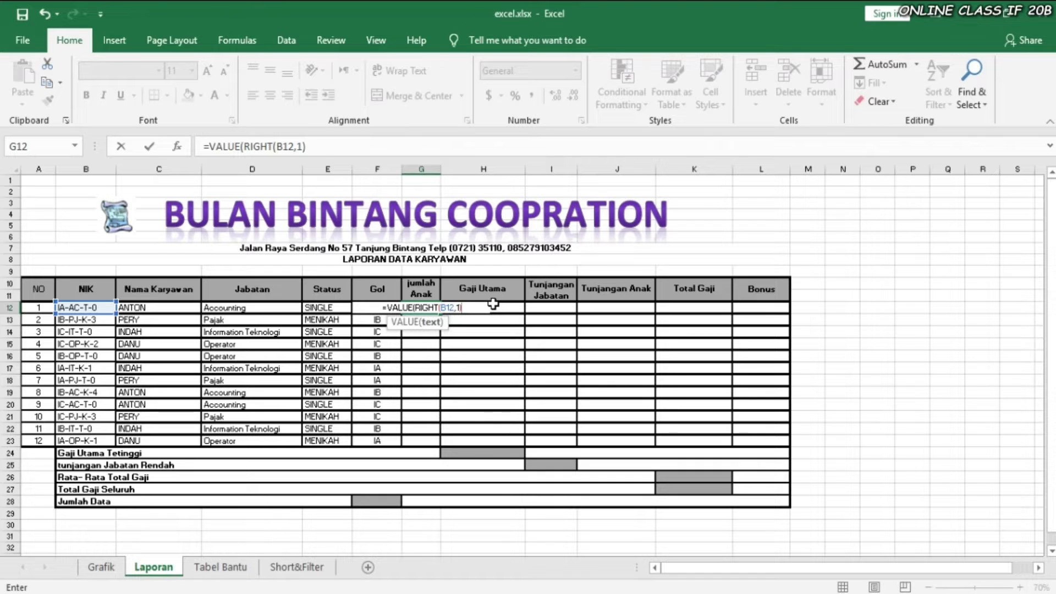
text())
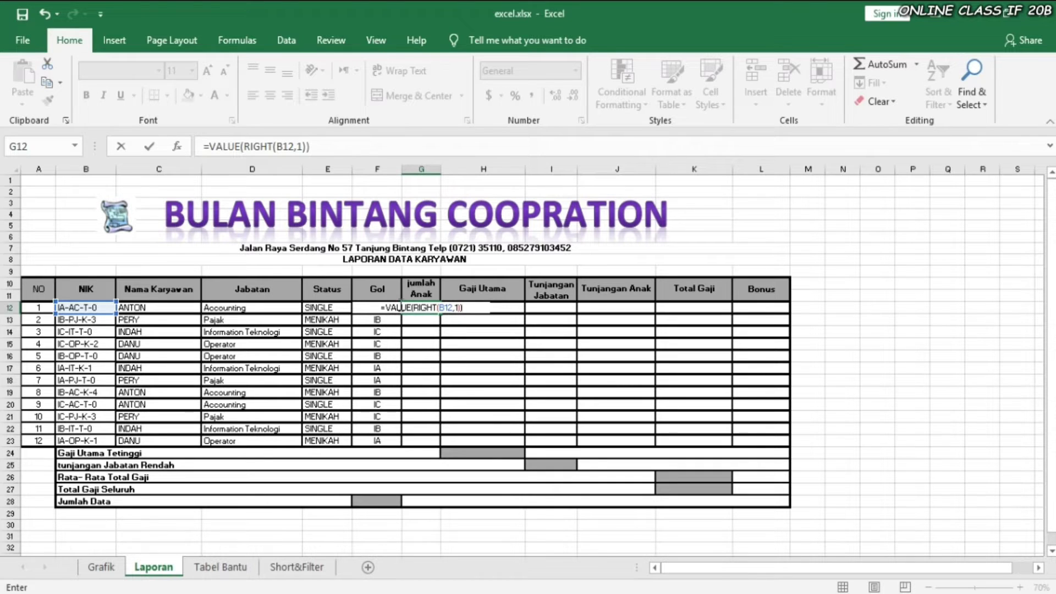
key(Return)
click(416, 306)
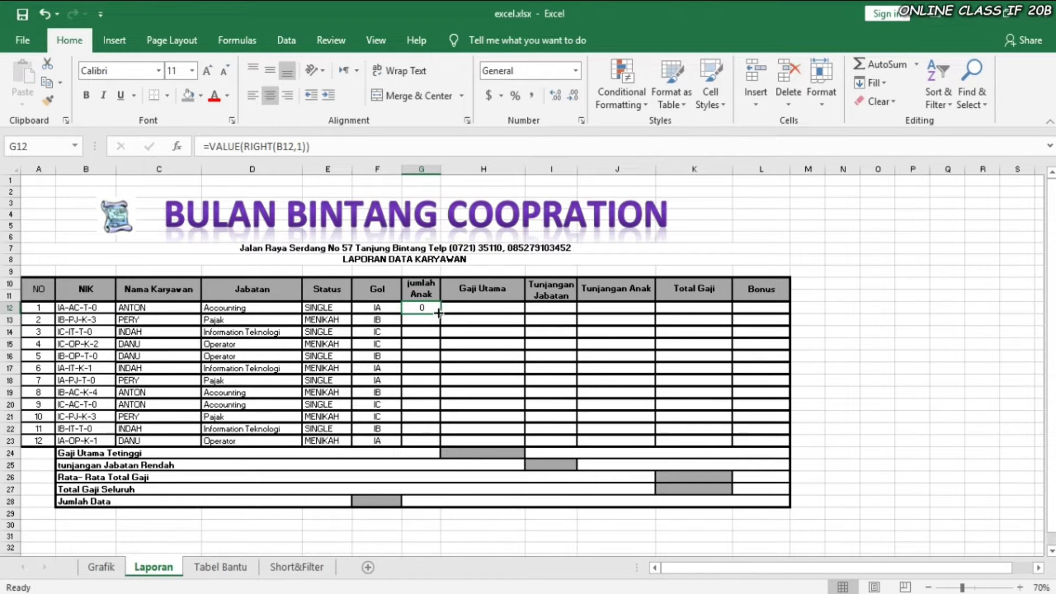
drag(438, 313, 446, 443)
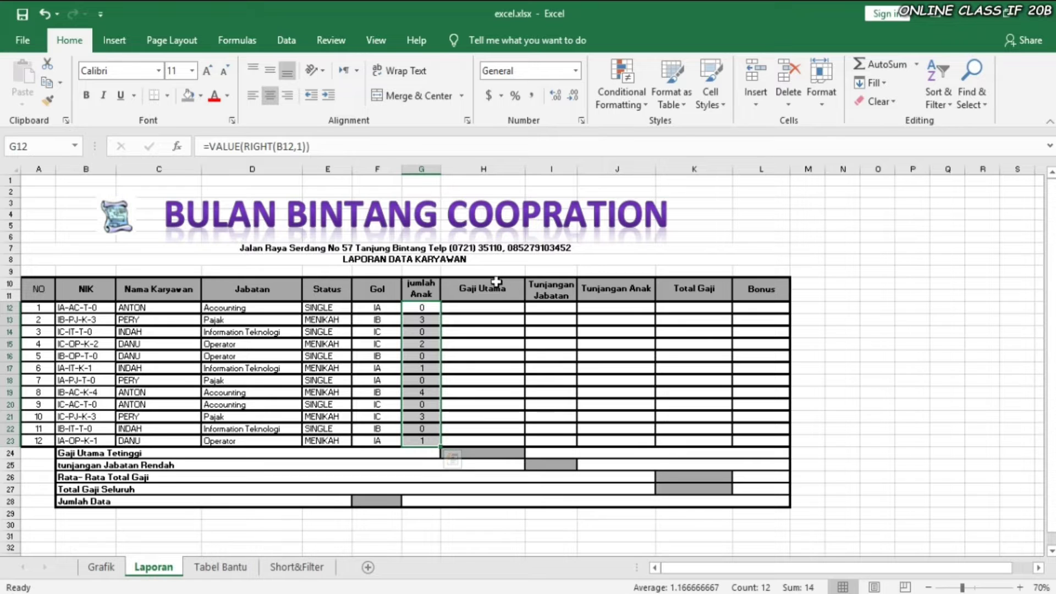
- Begin the Gaji Utama formula in H12 with =VLOOKUP(MID(B12,4,2),b, to look up the position code in table b
click(472, 305)
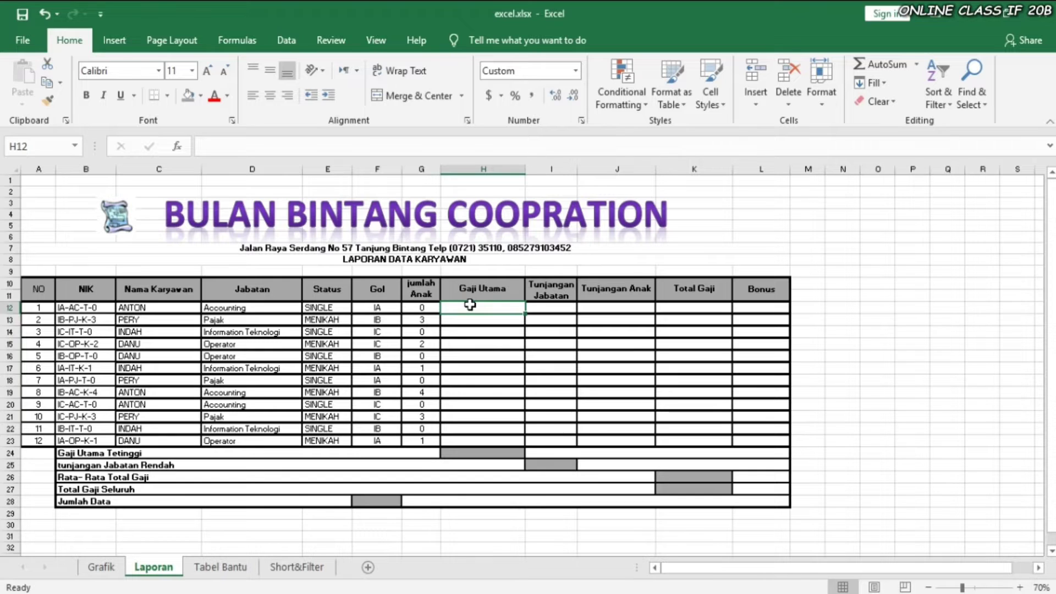
text(=)
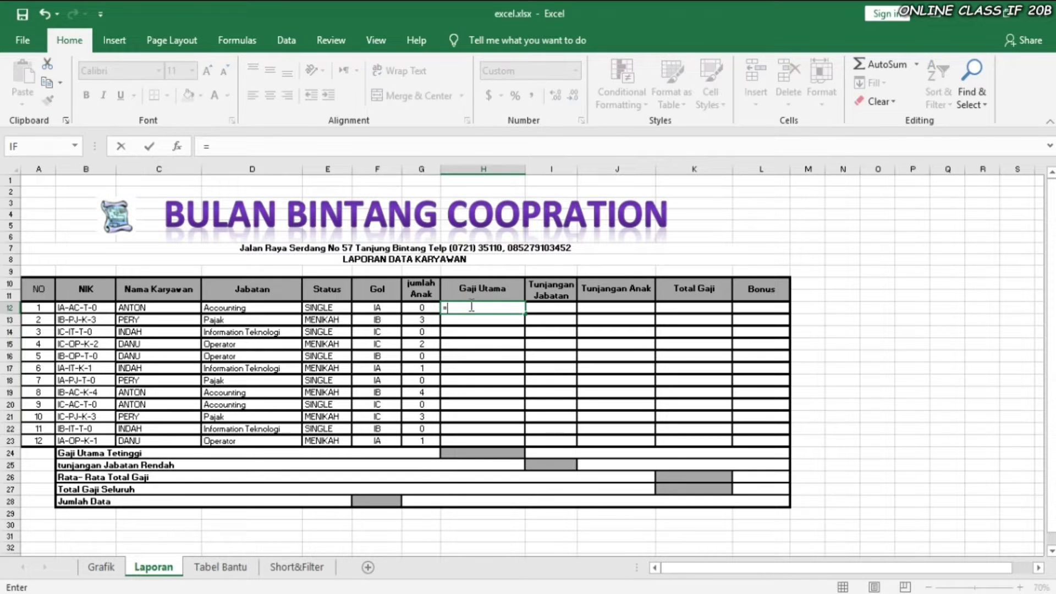
text(V)
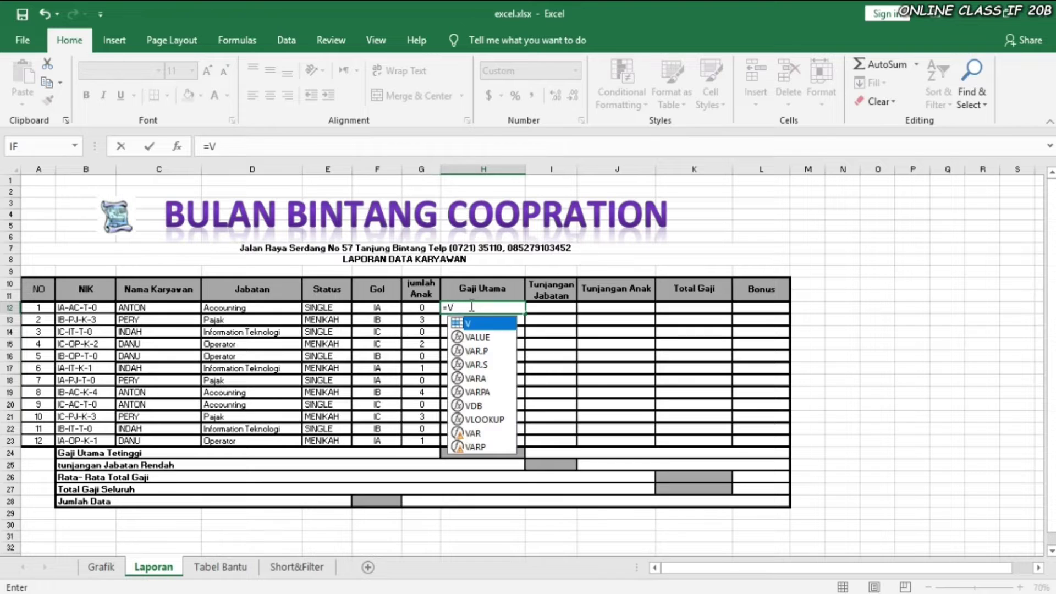
text(LOOK)
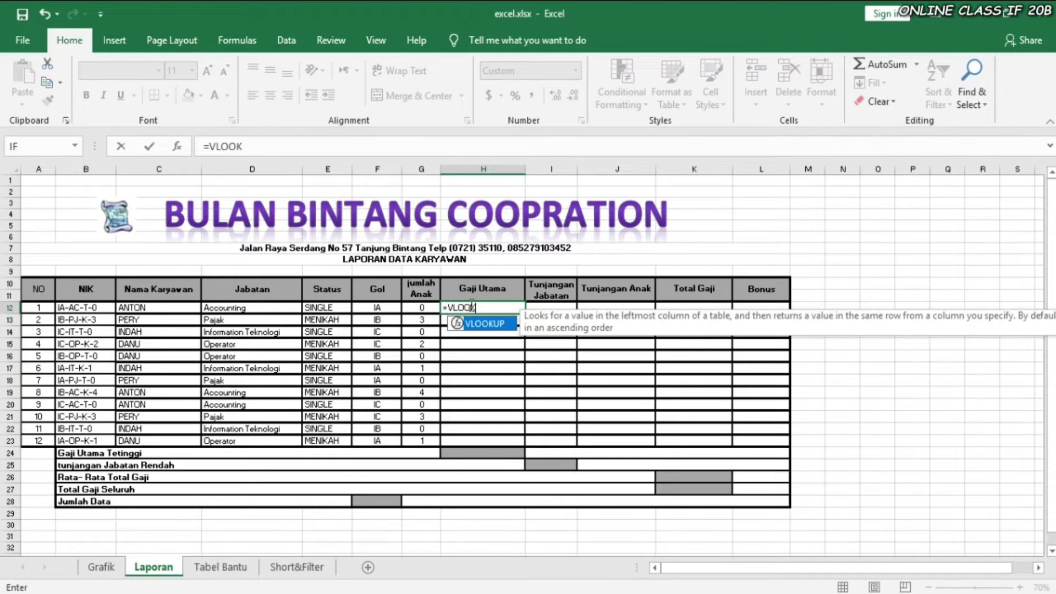
text(UP(MI)
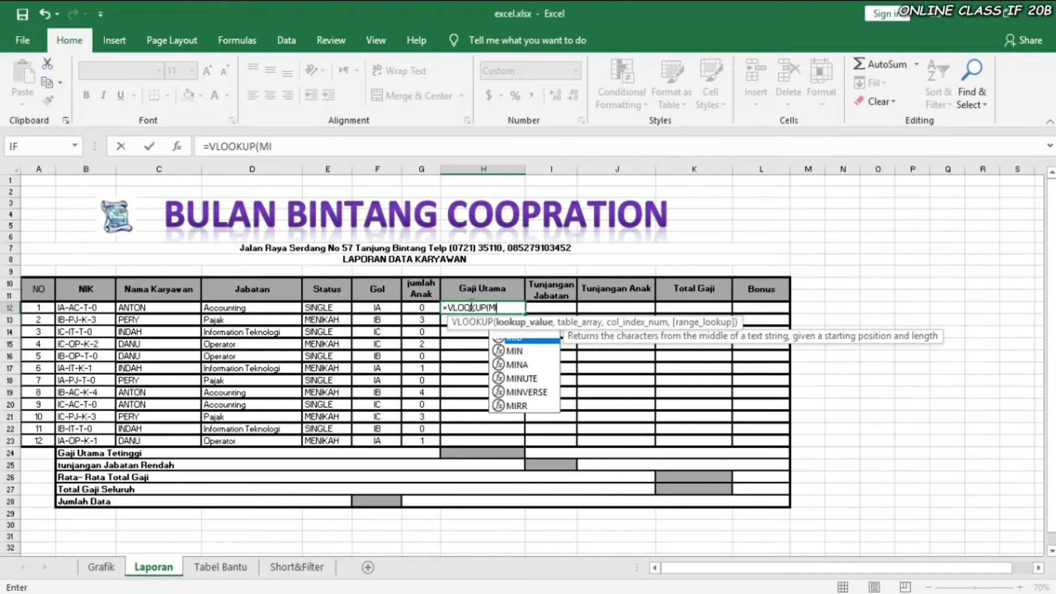
text(D)
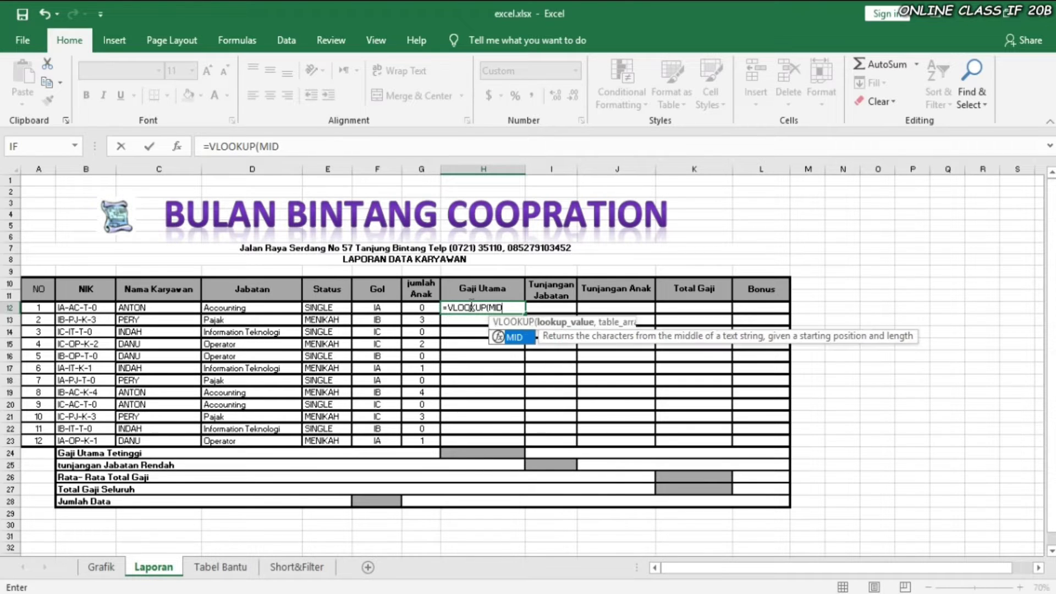
text(()
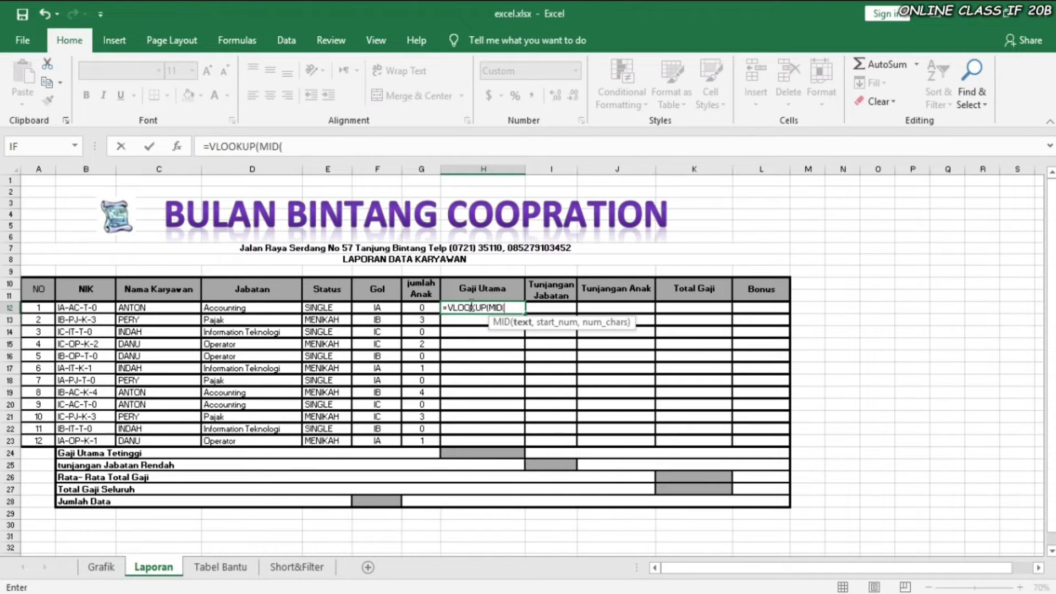
click(79, 307)
text(,)
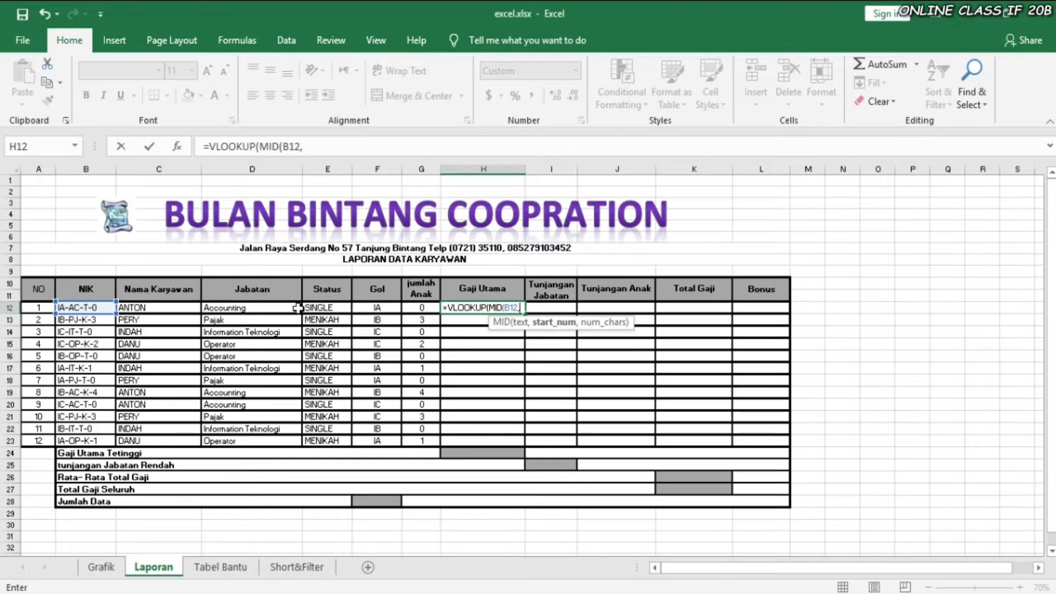
text(4,)
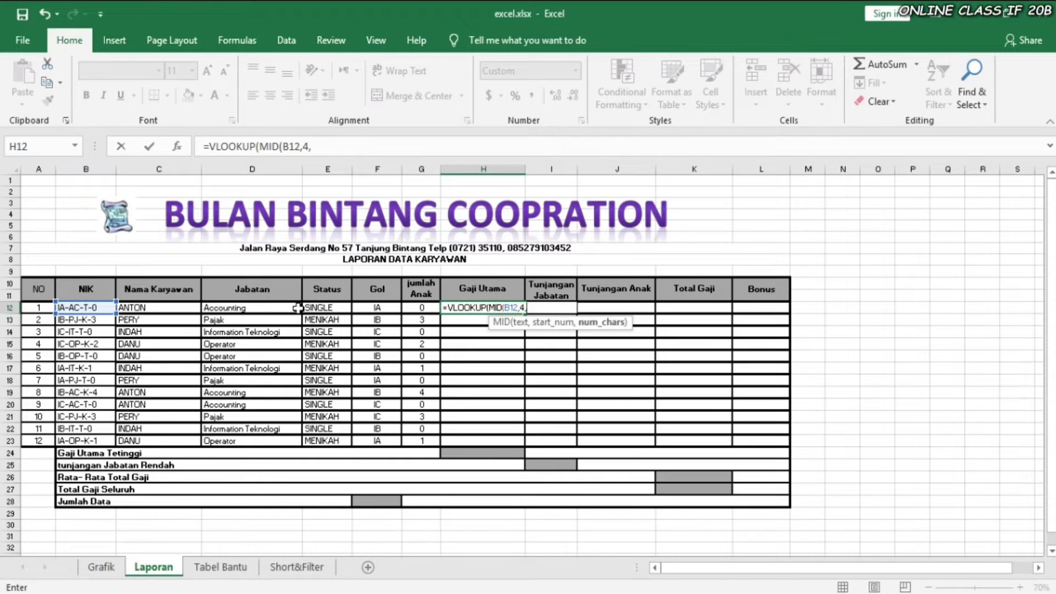
text(2))
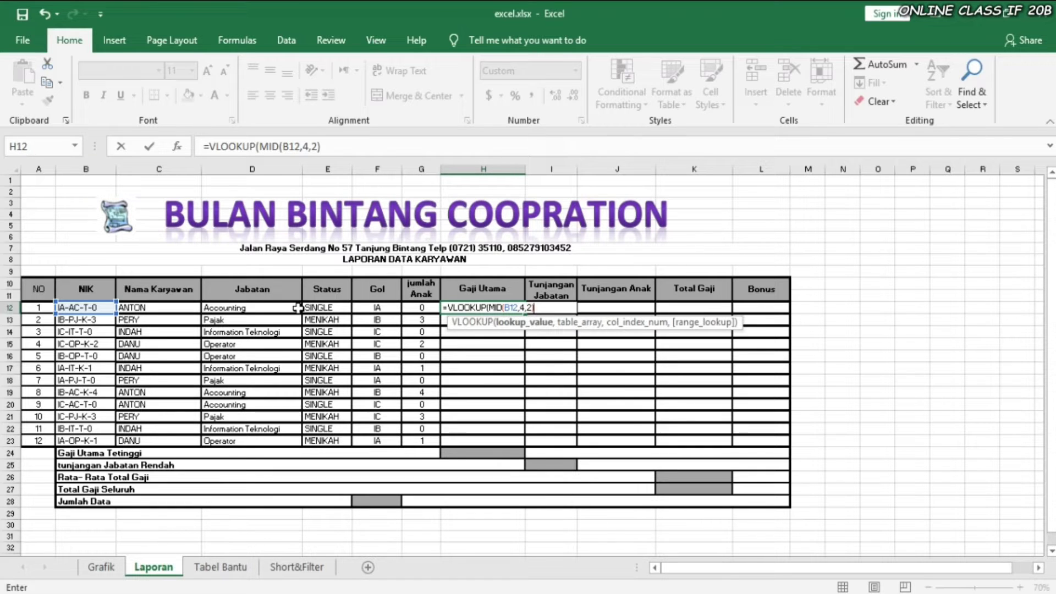
text(,)
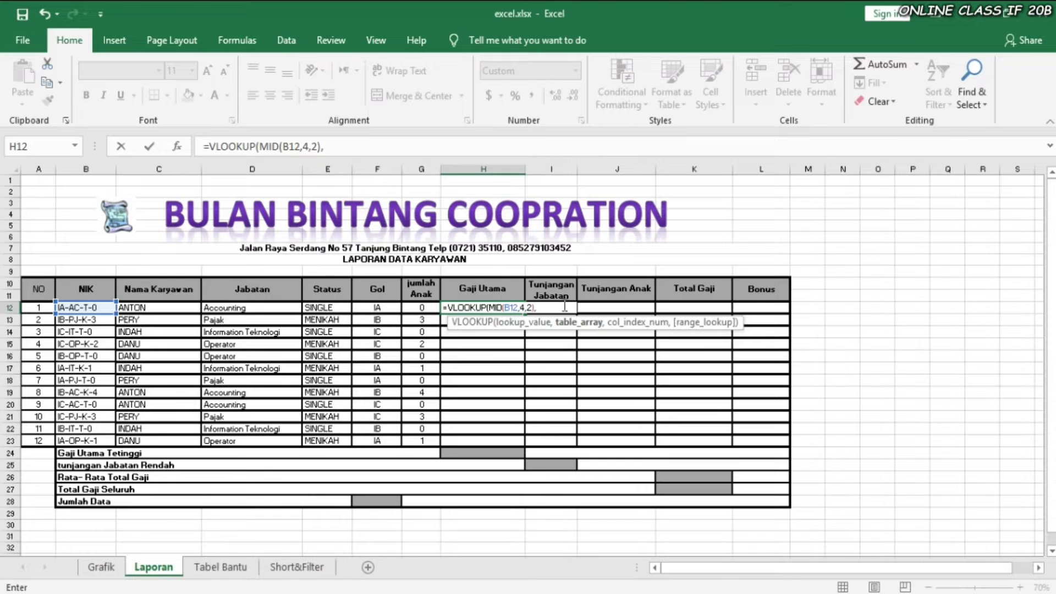
text(b,)
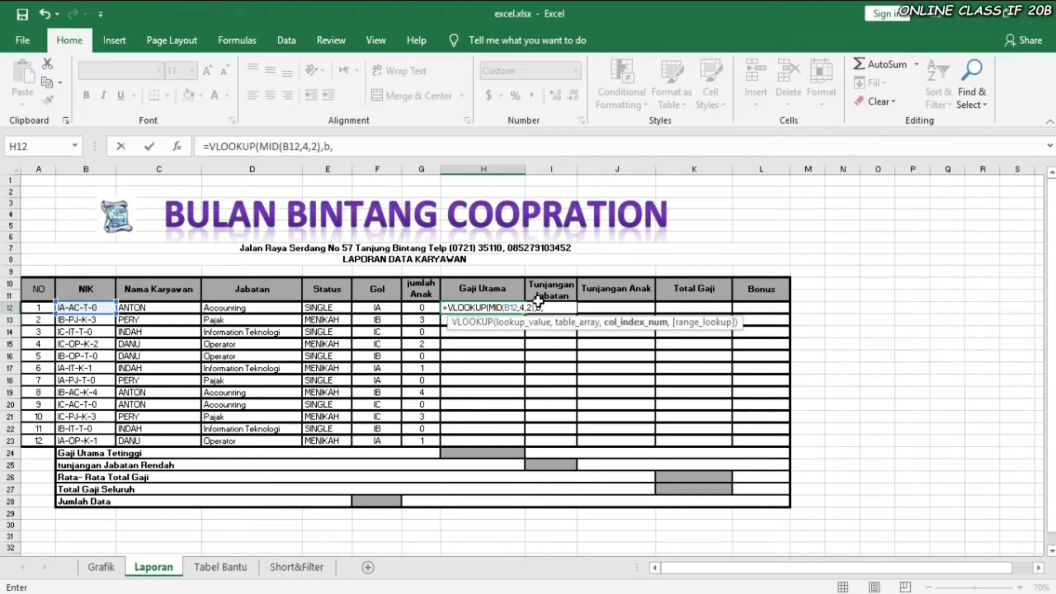
- Continue the H12 formula's column index with IF(F12="IA",3, so Gol IA returns column 3 of table b
text(if)
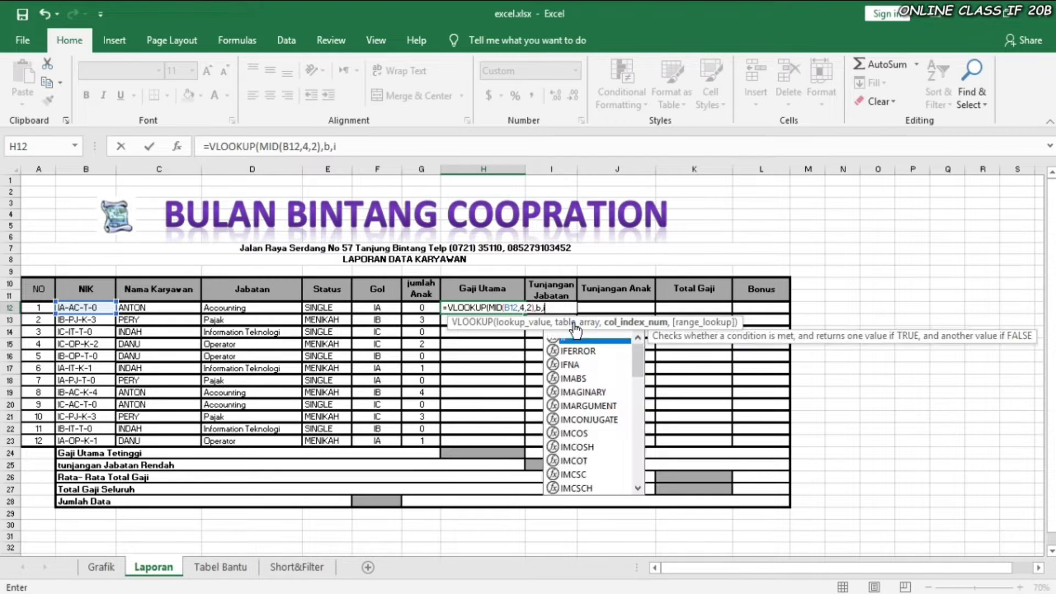
key(BackSpace)
key(BackSpace)
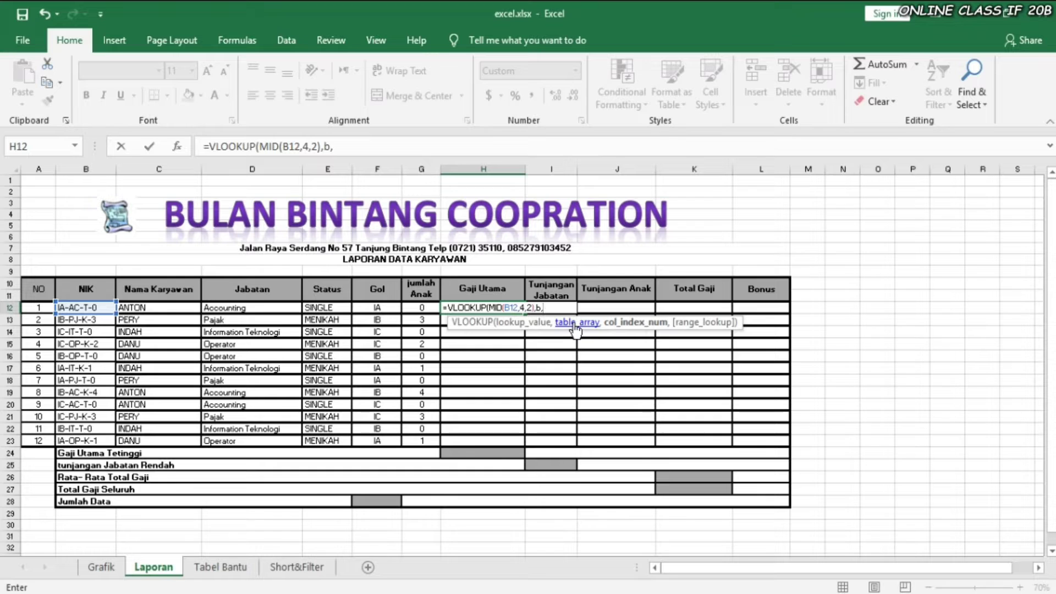
text(IF)
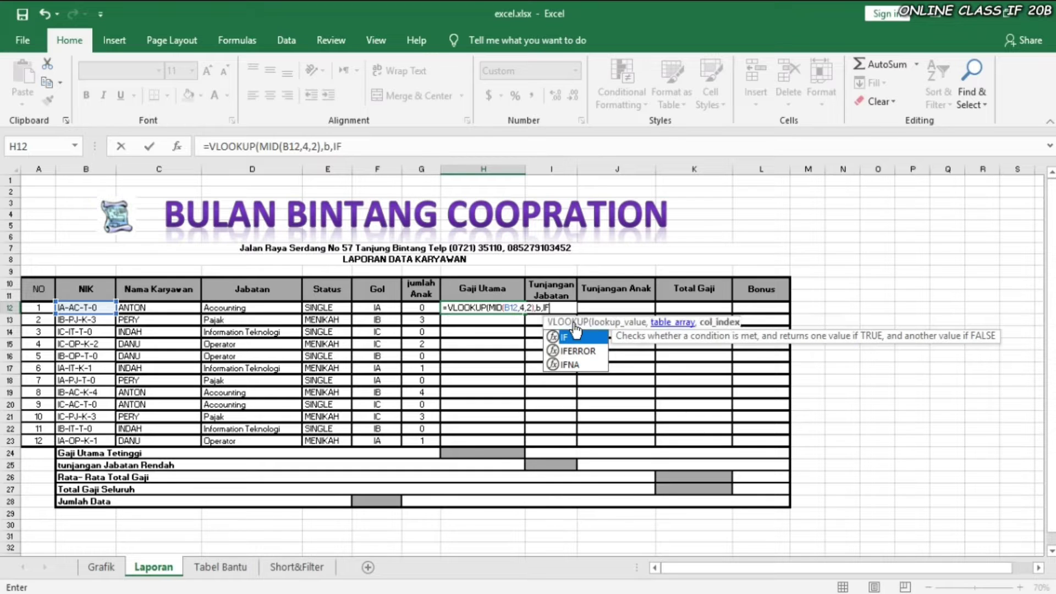
text(()
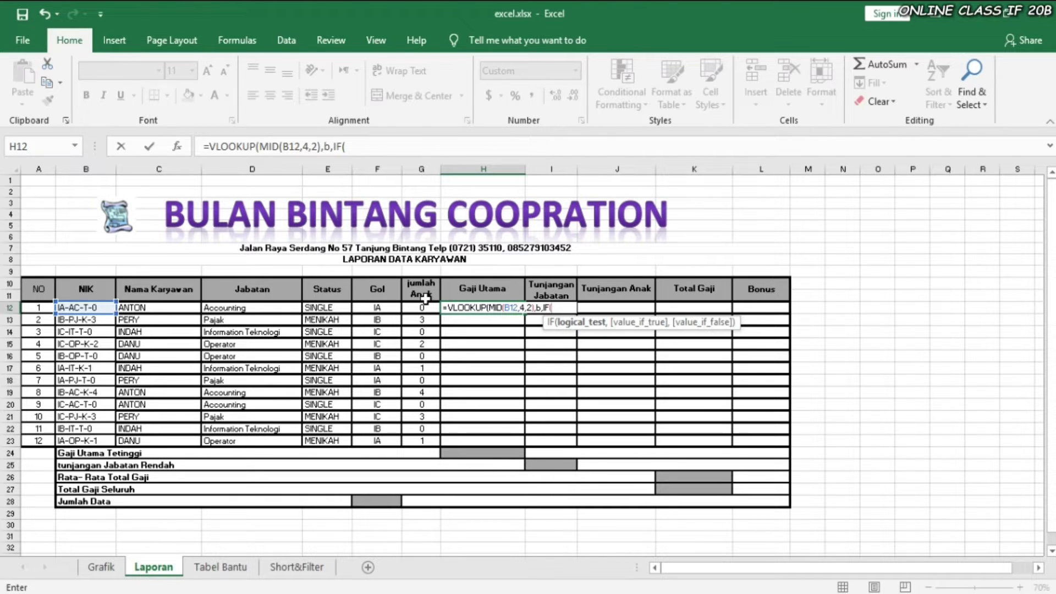
click(382, 309)
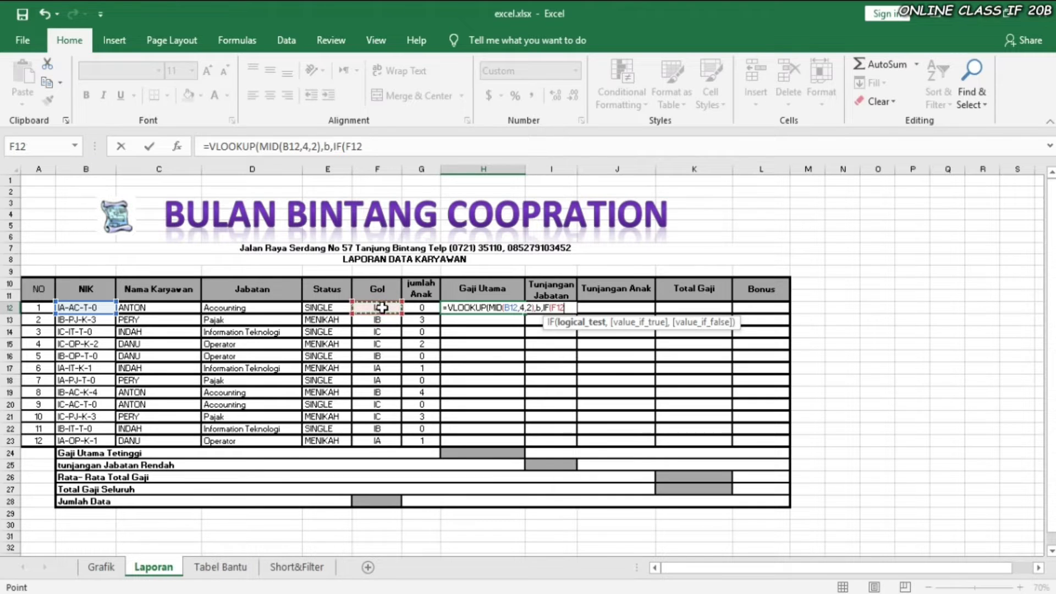
text(="IA")
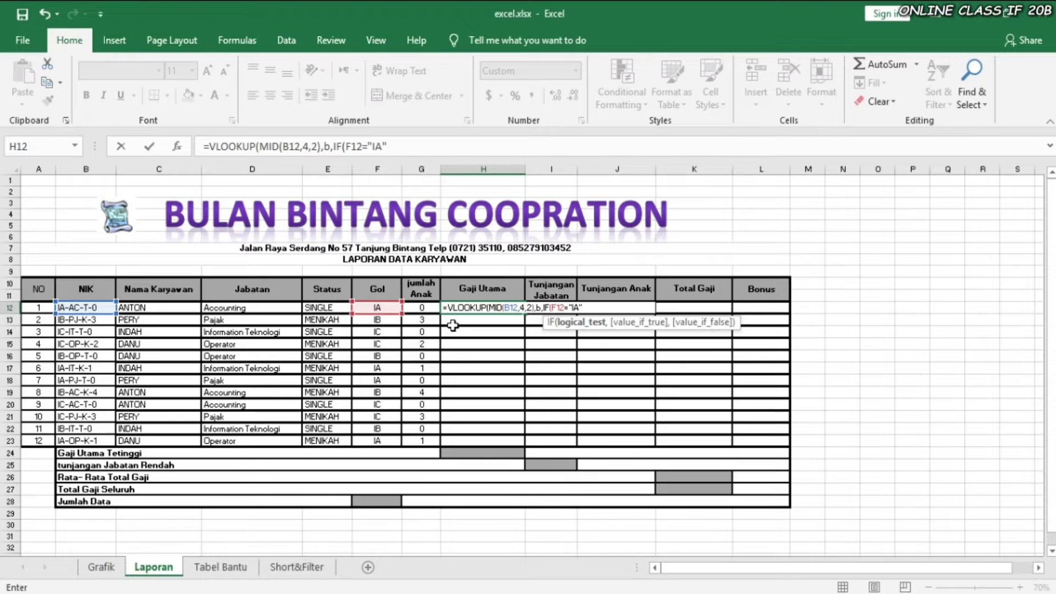
text(,)
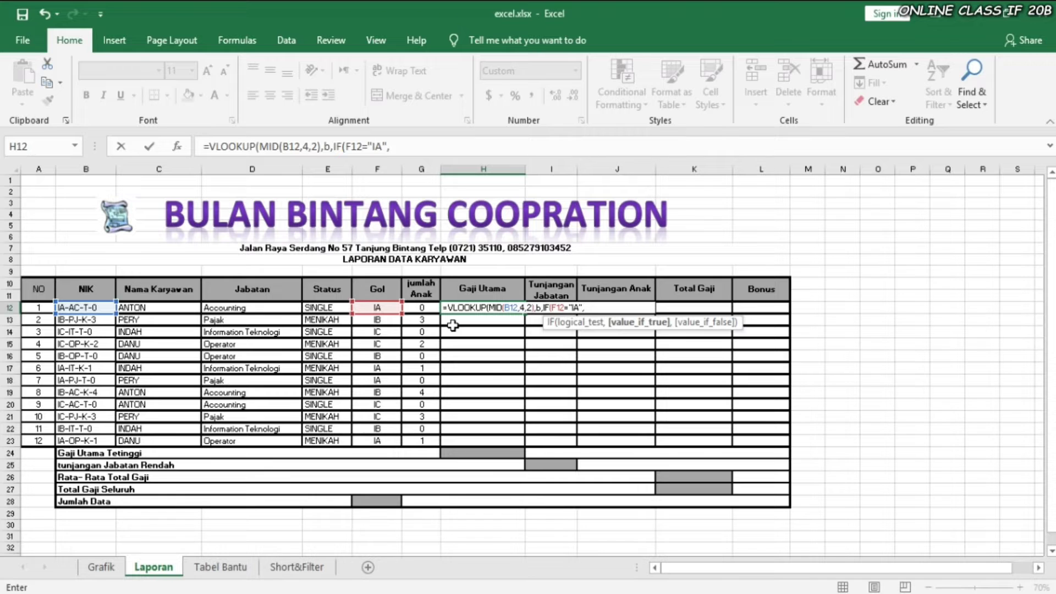
text(3,)
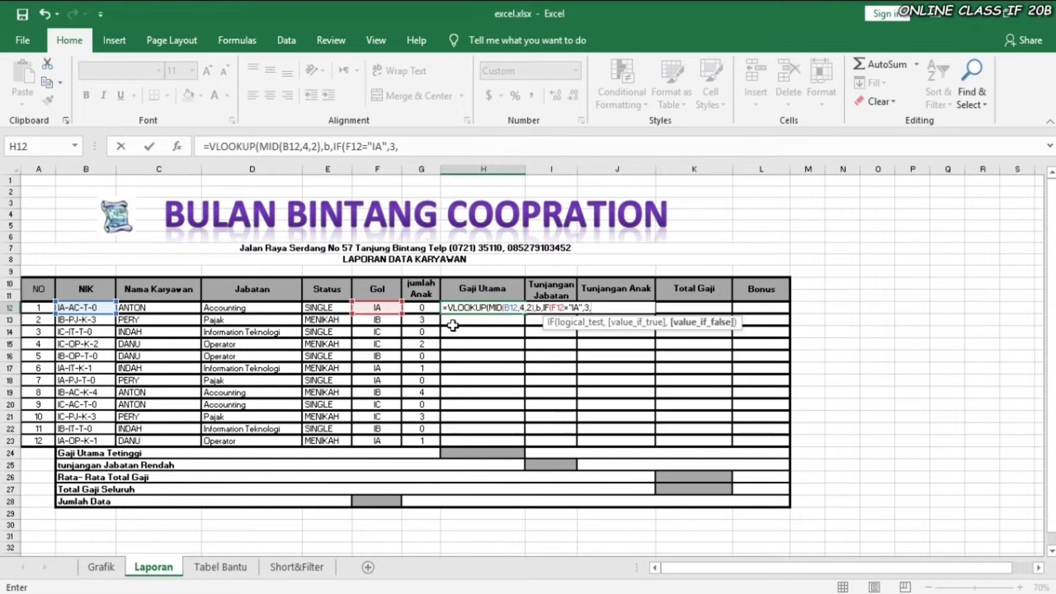
- Complete the H12 formula with the nested IF(F12="IB",4,5)),0) and fill it down the Gaji Utama column to H23
text(IF()
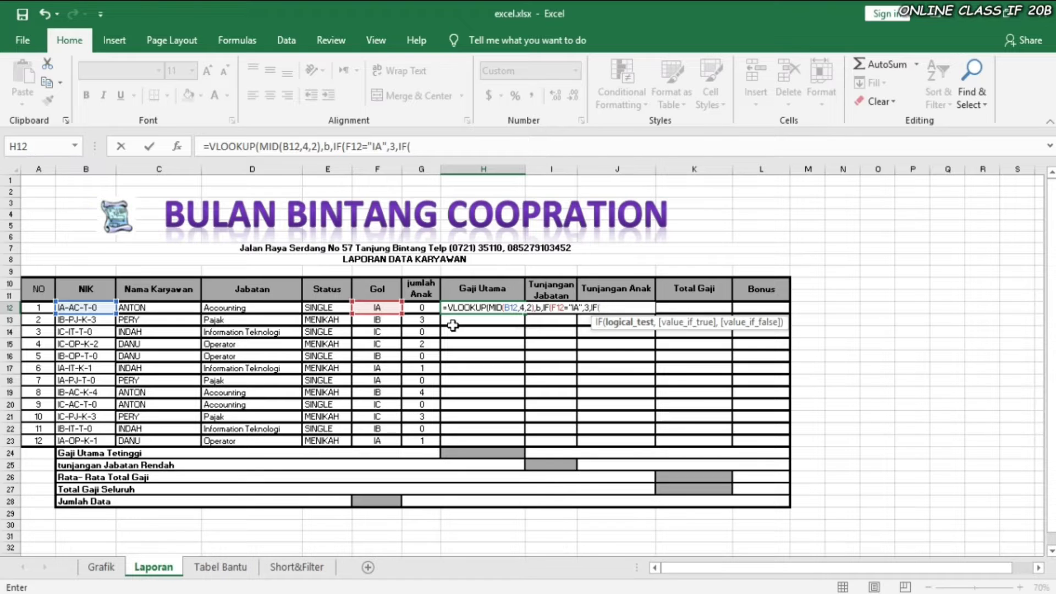
click(386, 308)
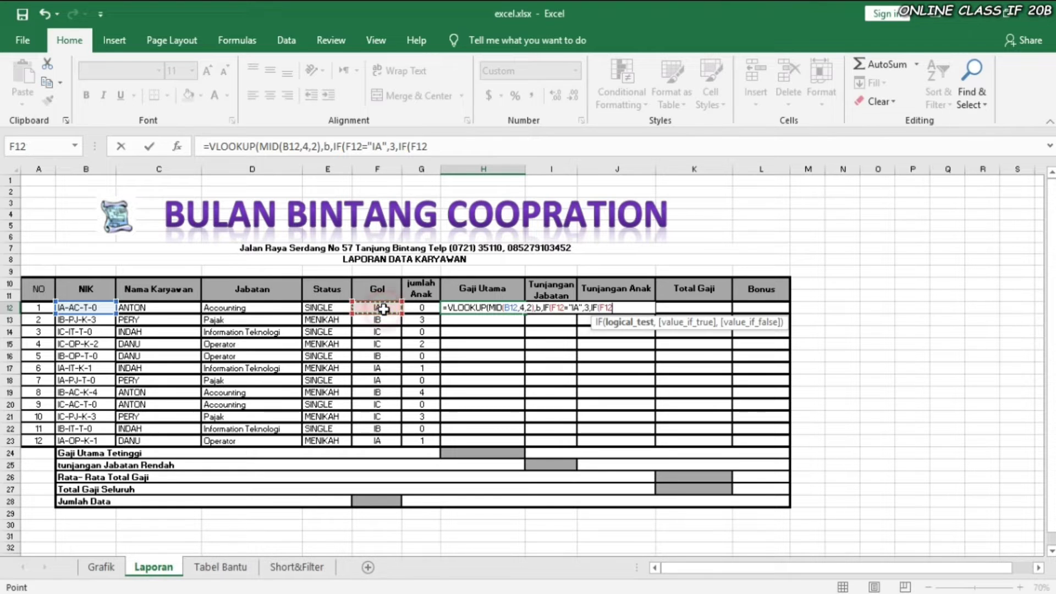
text(,)
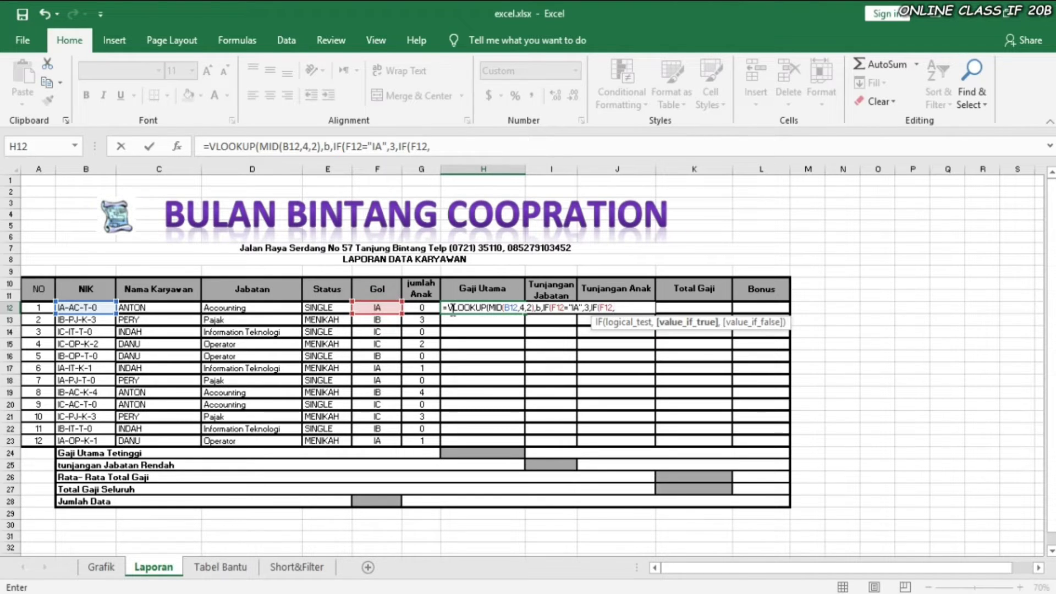
key(BackSpace)
text(=)
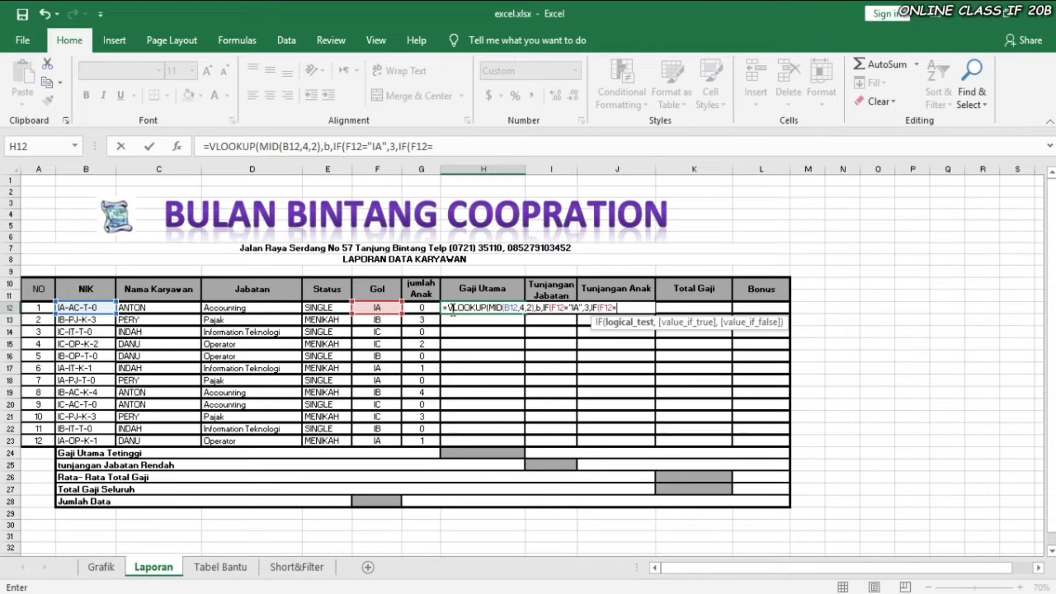
text("IB",)
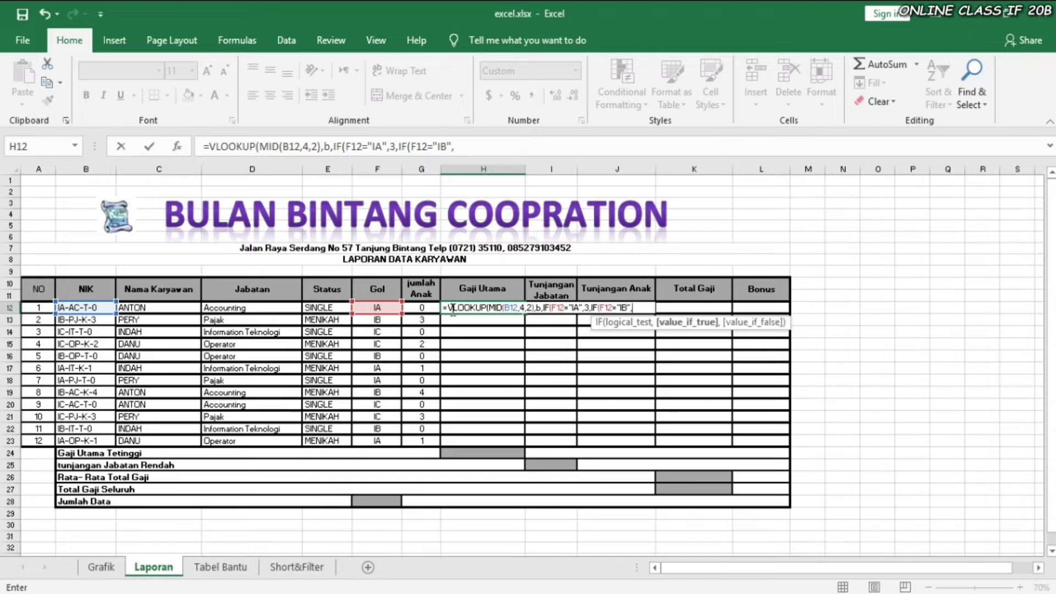
text(4,)
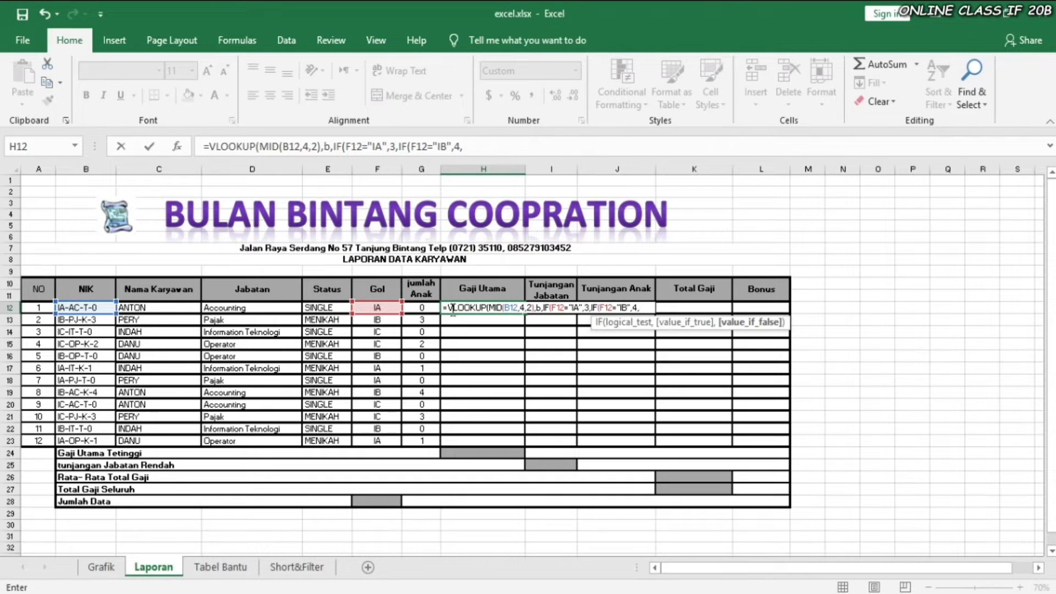
text(5)))
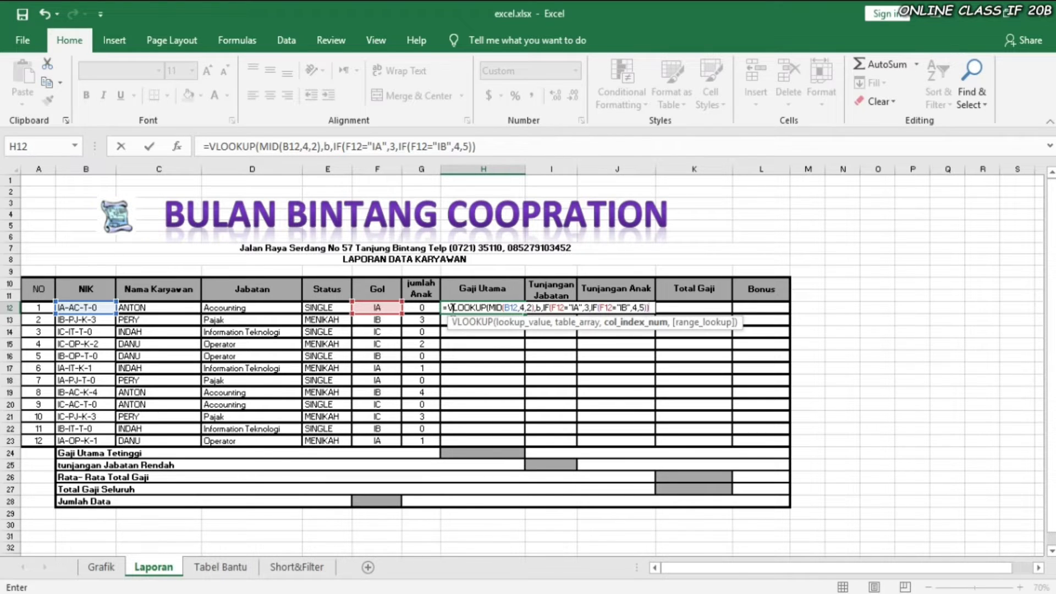
text(,)
text(0))
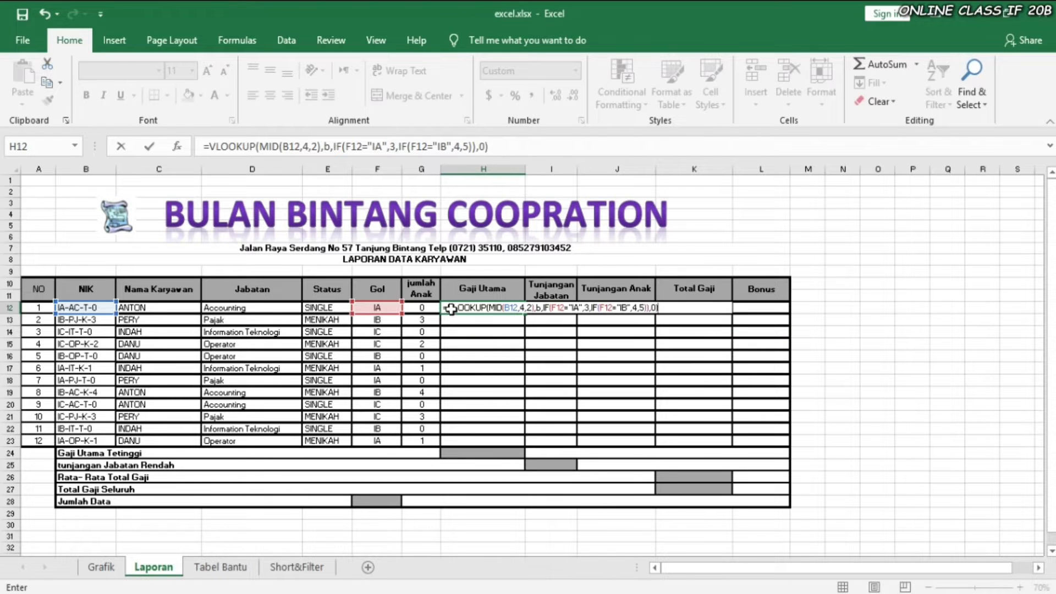
key(Return)
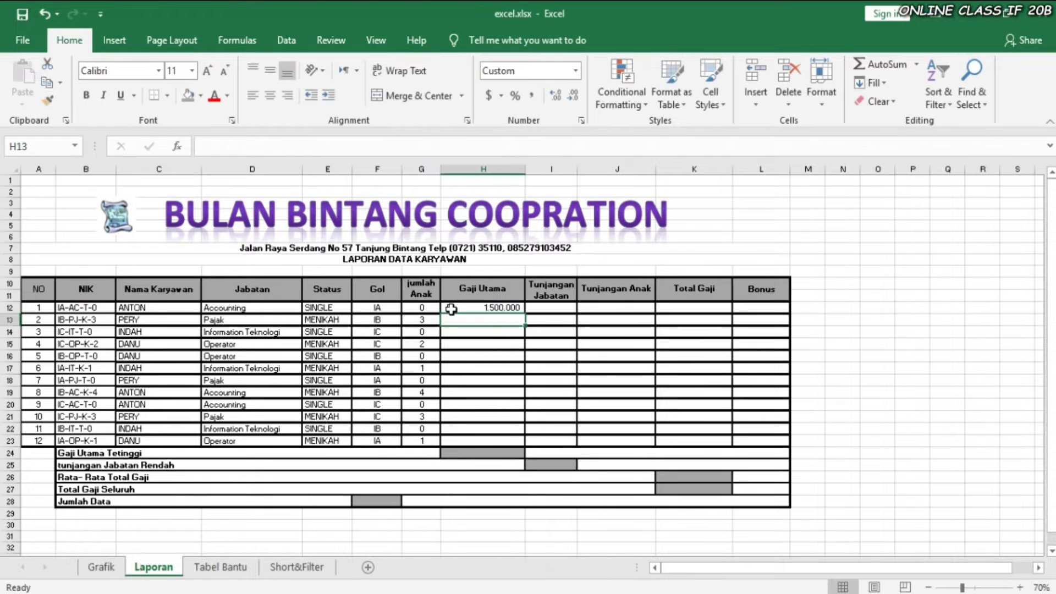
click(455, 308)
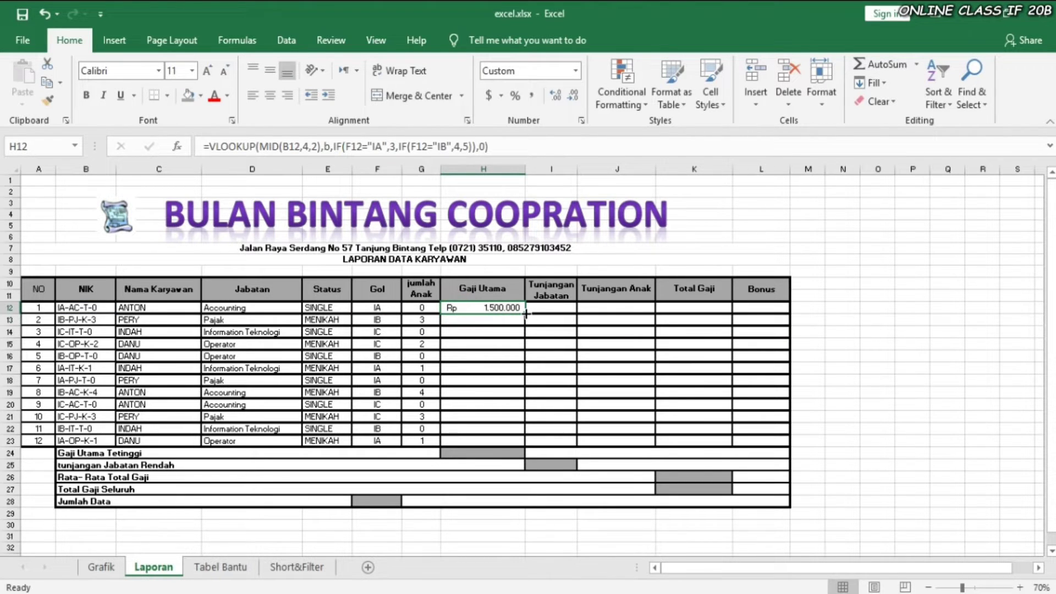
drag(525, 313, 528, 442)
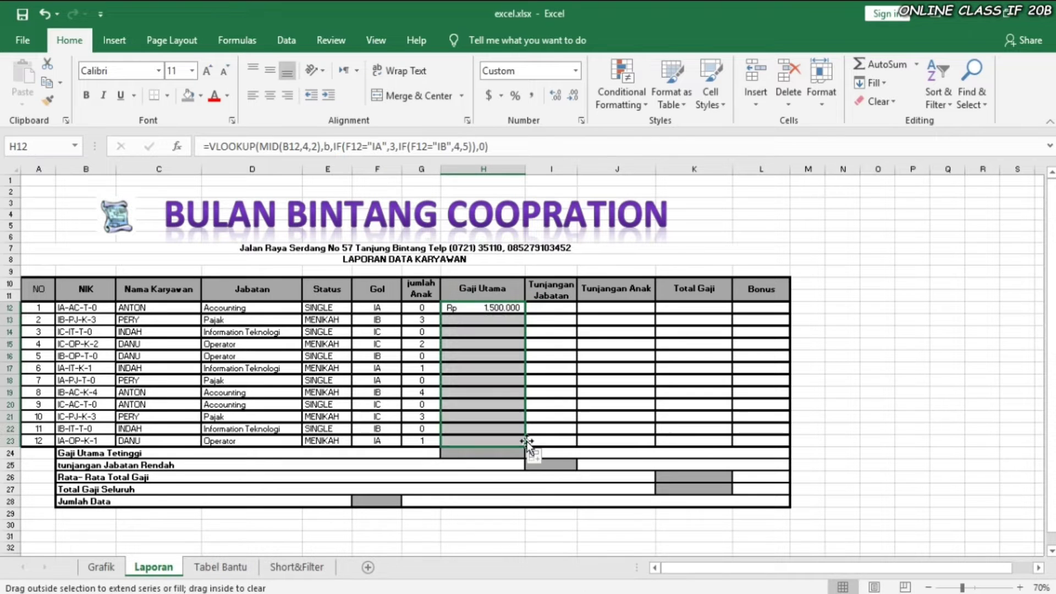
- Begin the Tunjangan Jabatan formula in I12 with =IF(D12="Accounting, using the Jabatan cell as the test
click(552, 312)
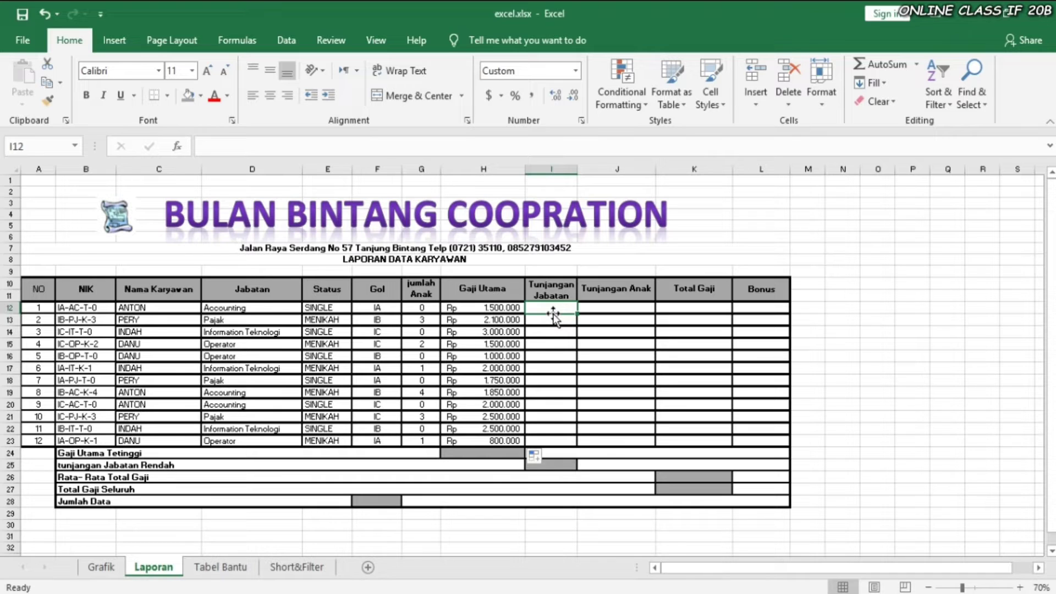
text(=)
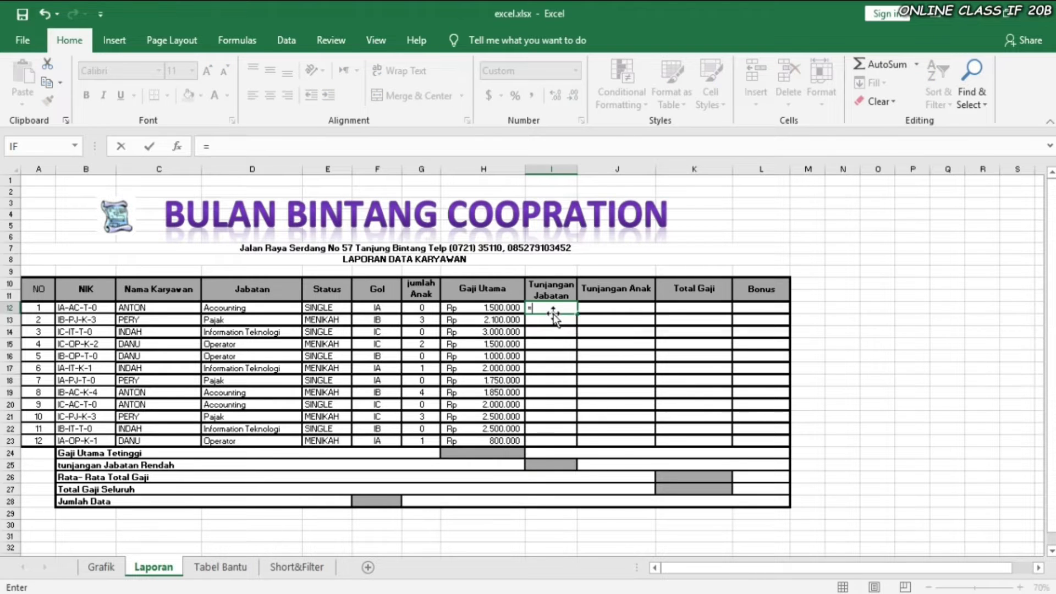
text(IF)
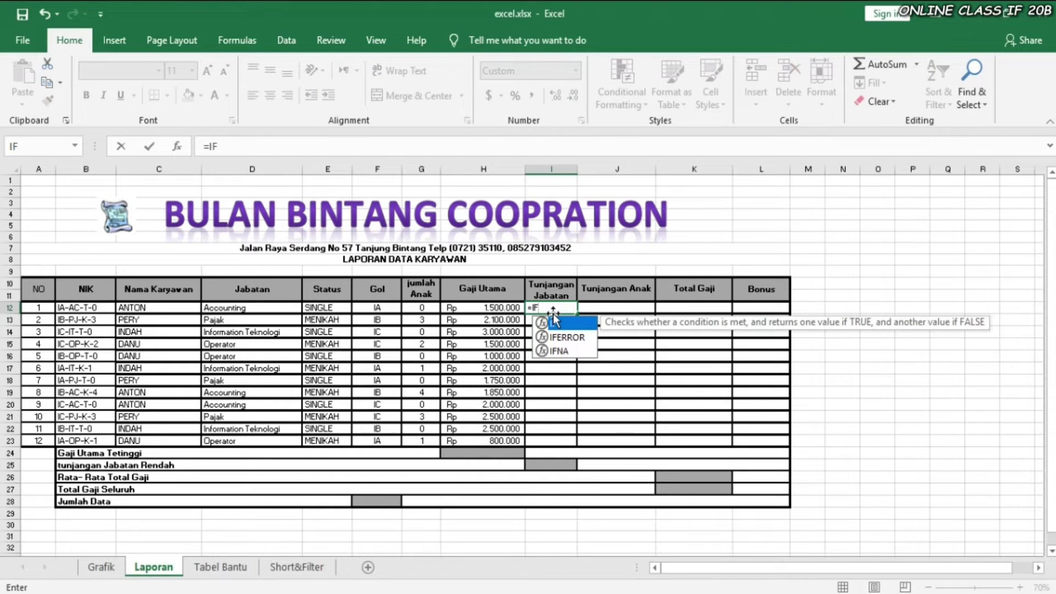
text(()
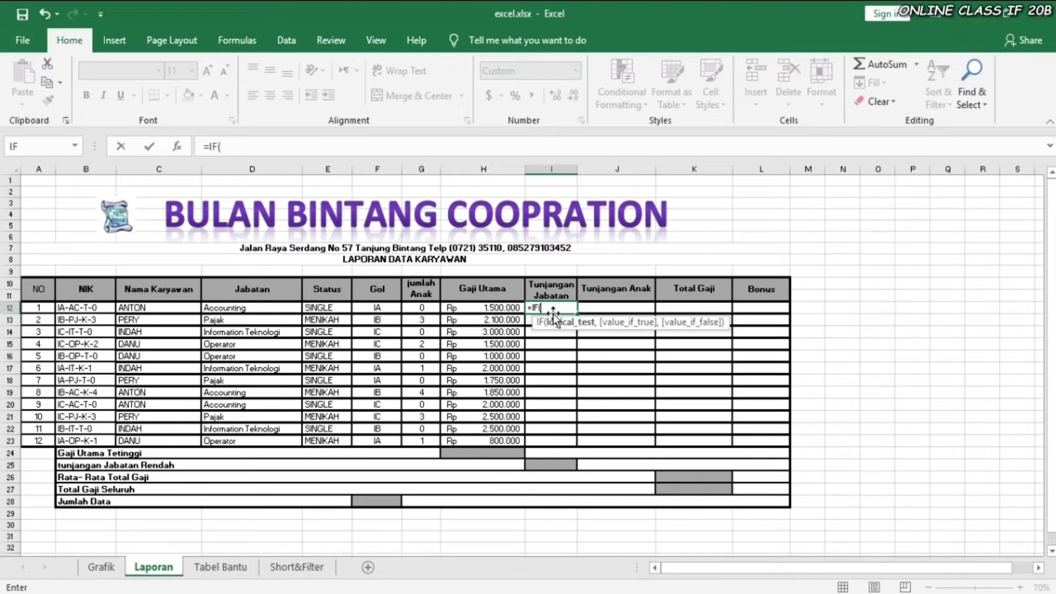
click(276, 309)
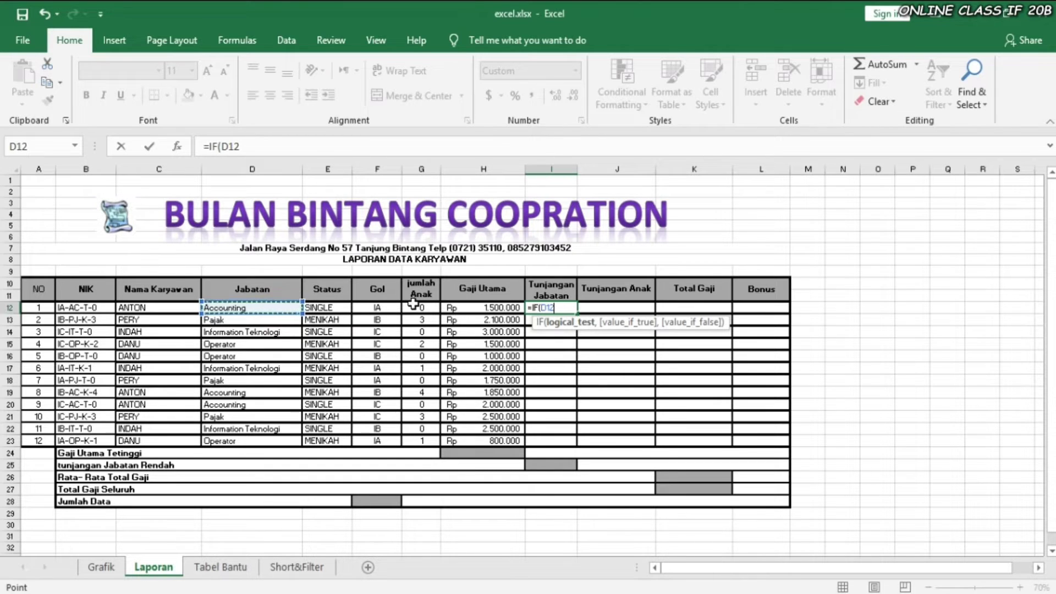
text(=")
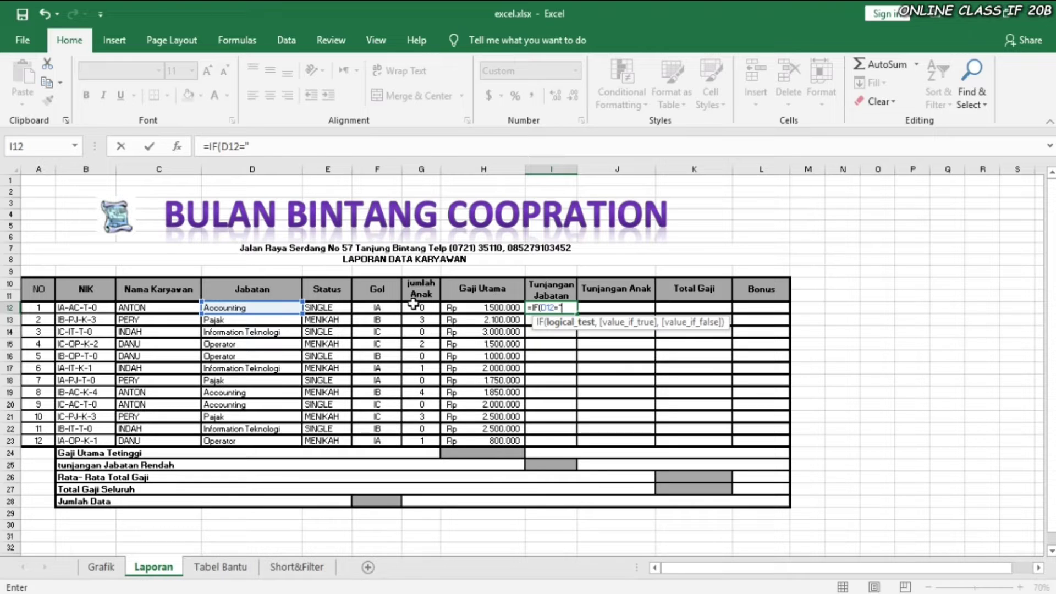
text(ACCO)
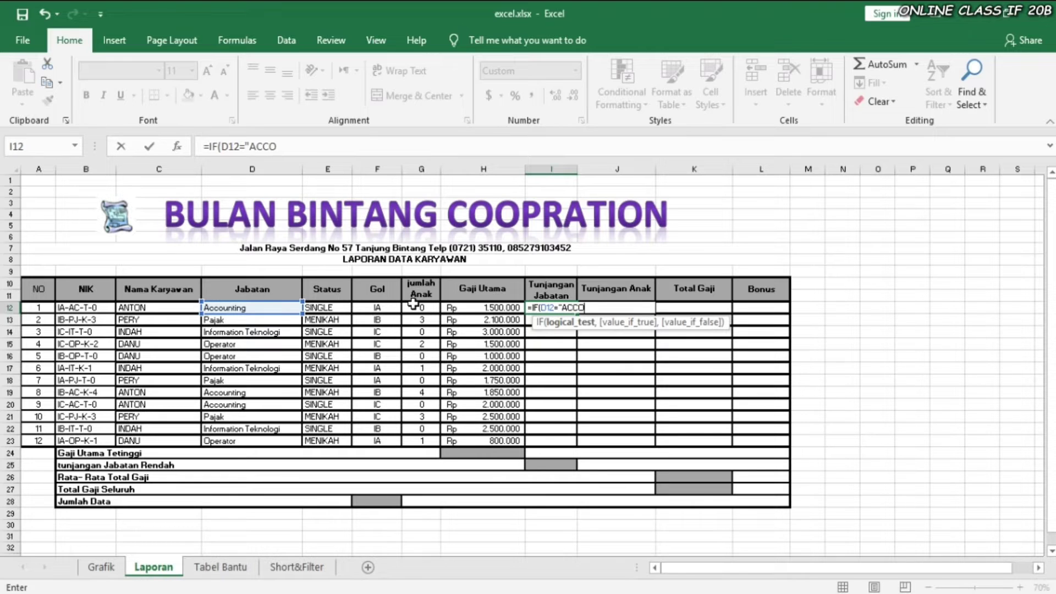
key(BackSpace)
key(BackSpace)
key(BackSpace)
key(BackSpace)
text(Ac)
text(o)
key(BackSpace)
text(counting)
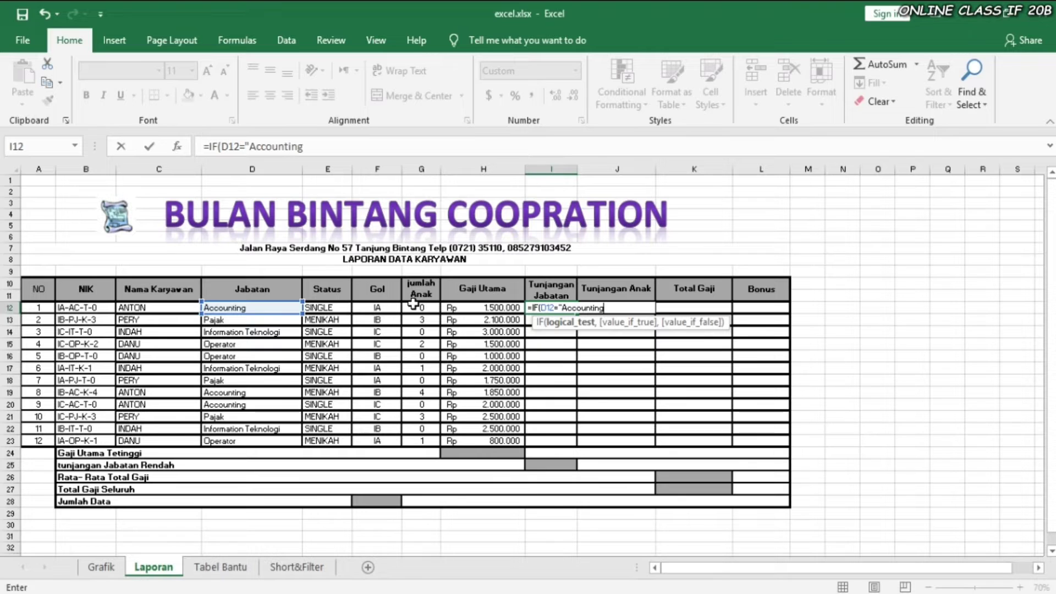
- Close the Accounting condition in I12 and give 15%*H12 as its true value
text(",1)
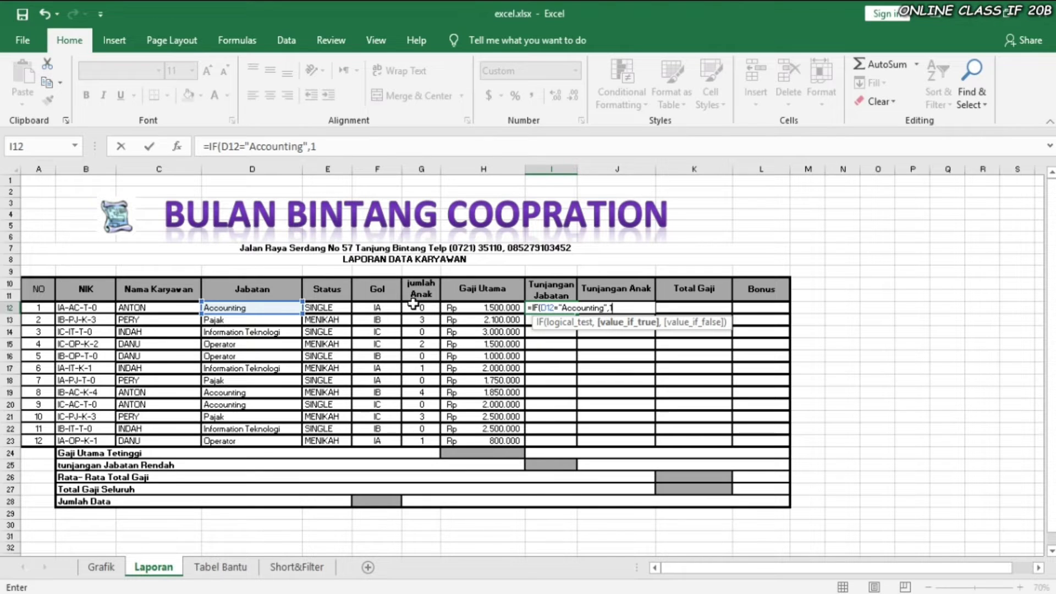
text(5%*)
click(483, 310)
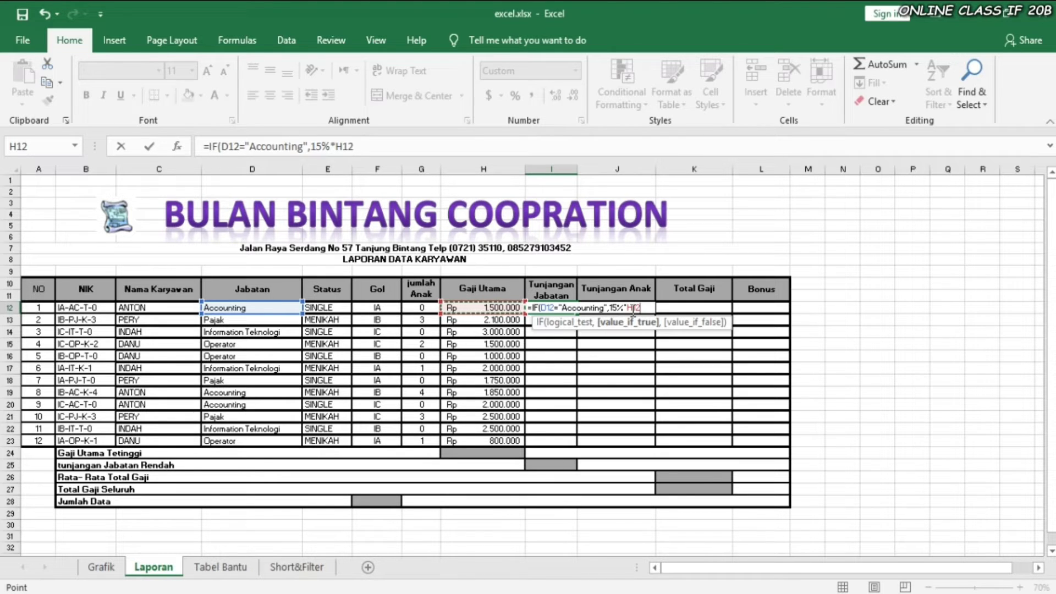
- Nest IF(D12="Pajak",10%*H12 as the false value of the Tunjangan Jabatan formula in I12
text(,if)
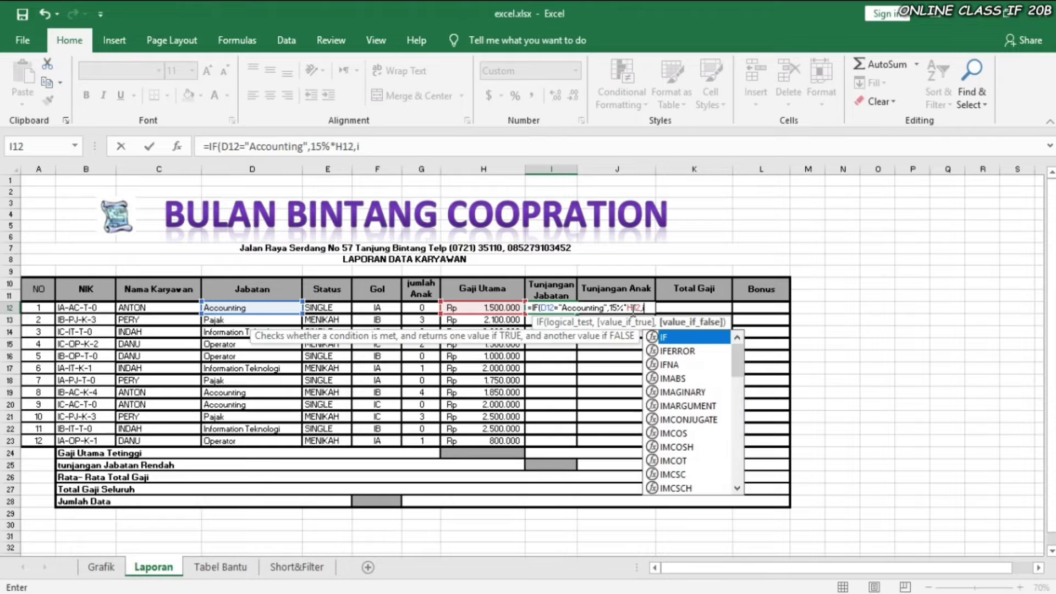
key(BackSpace)
key(BackSpace)
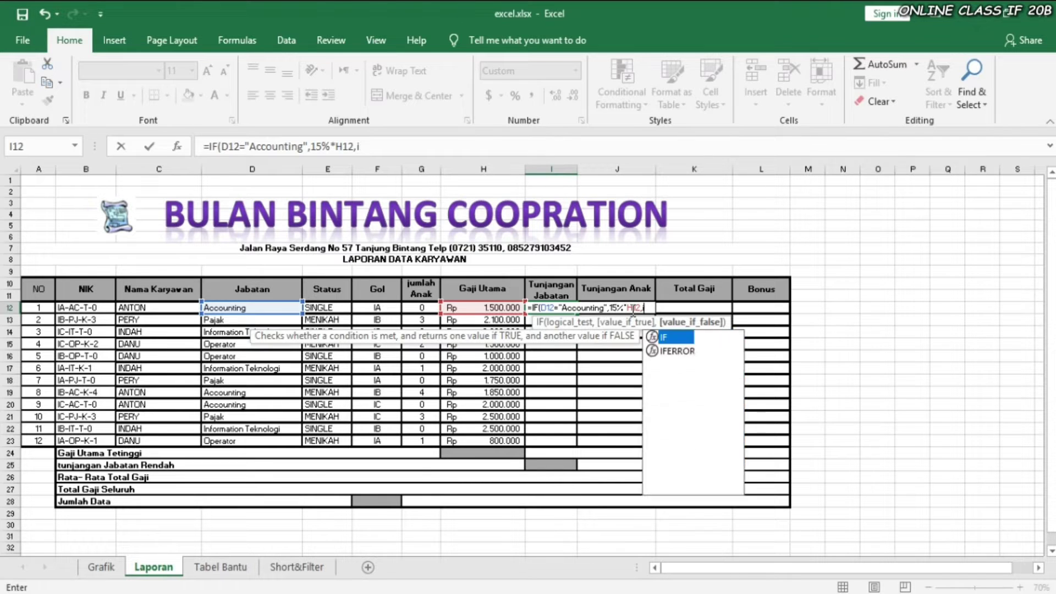
text(IF)
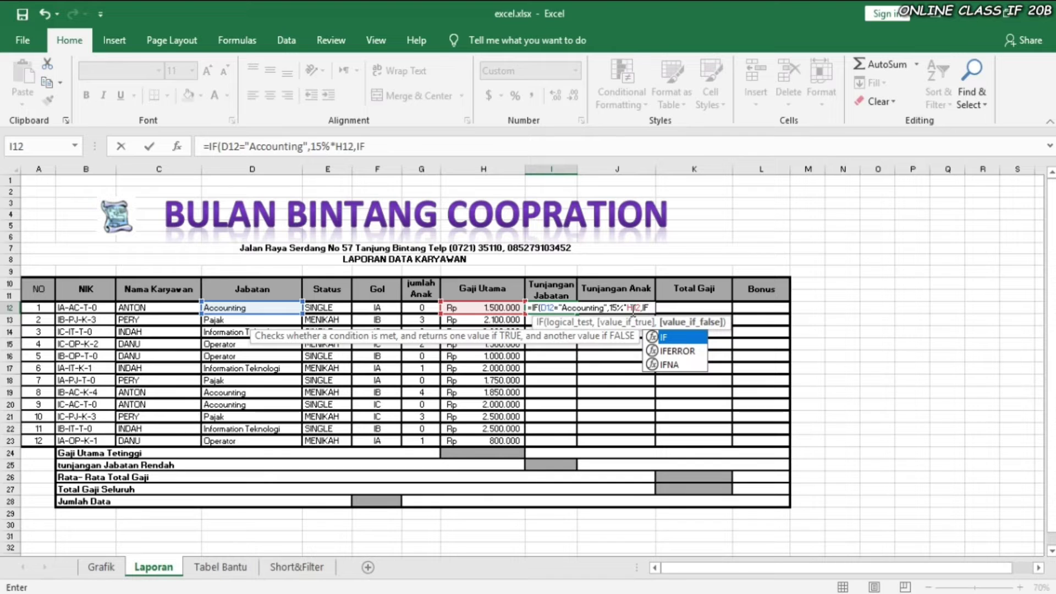
text(()
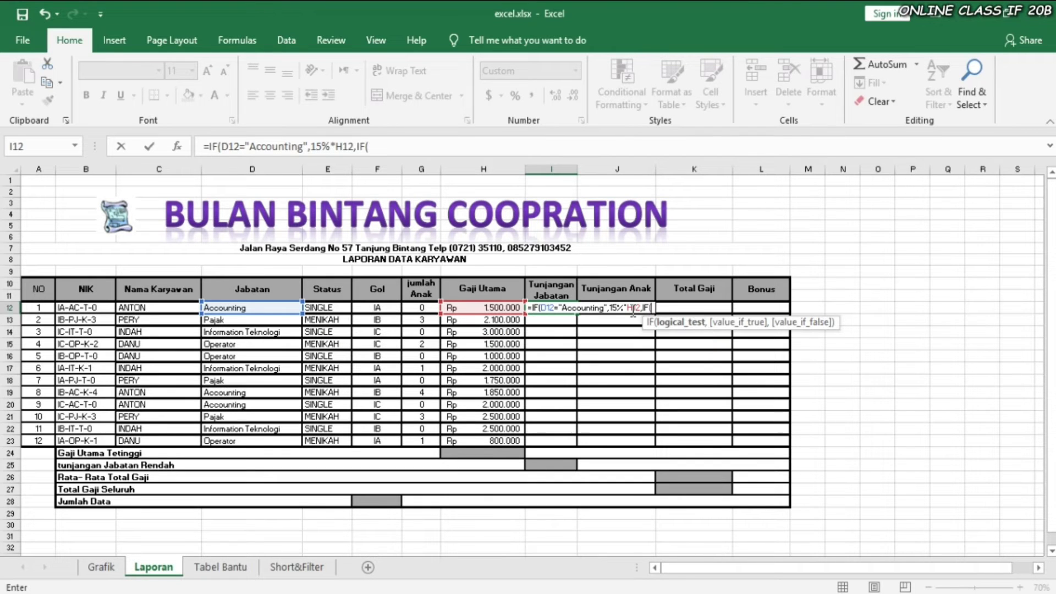
click(284, 308)
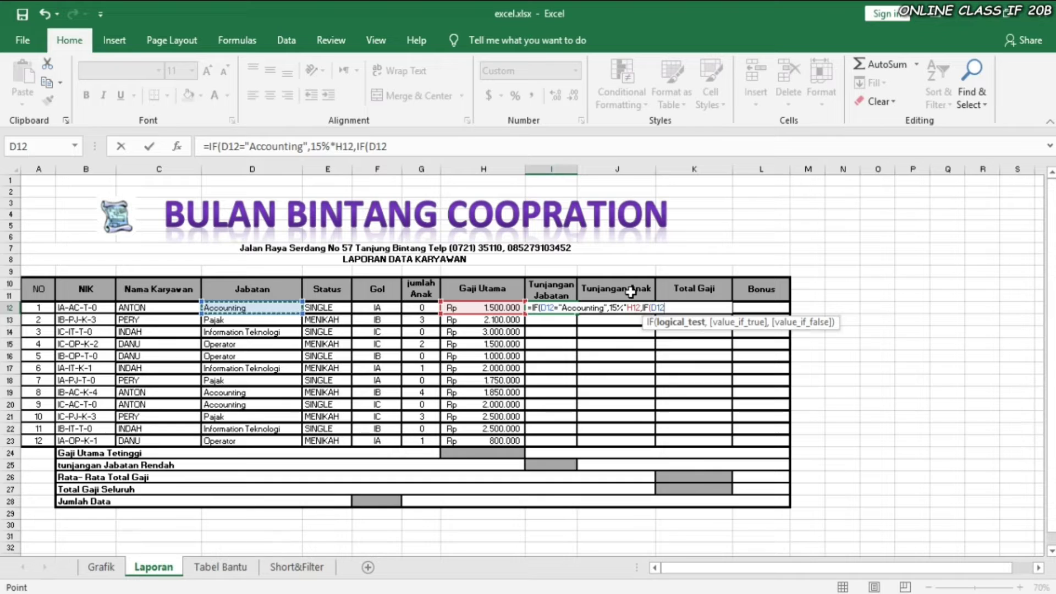
text(=")
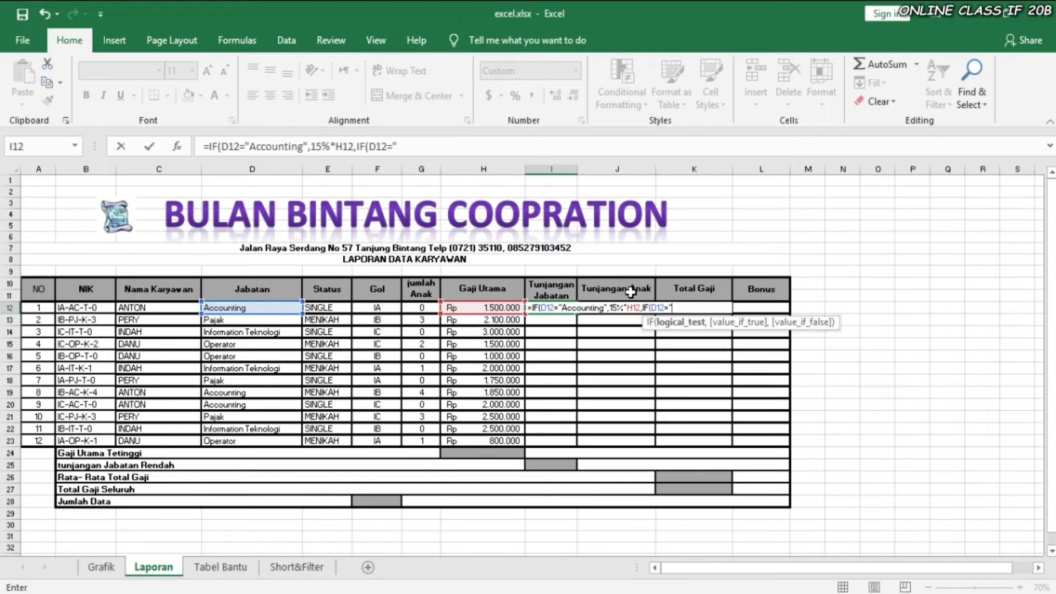
text(Pajak",)
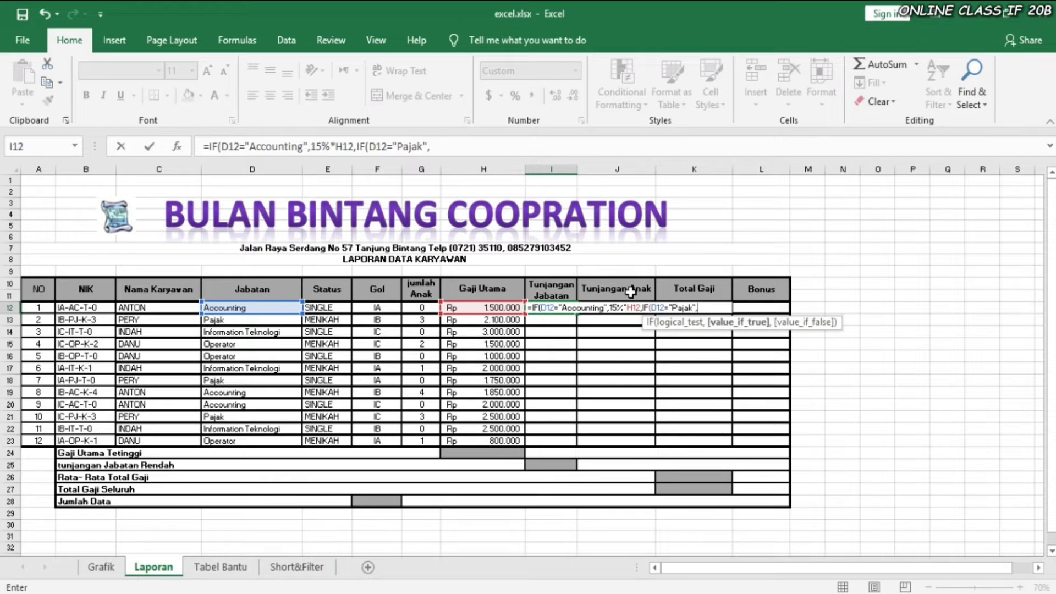
text(10%*)
click(489, 306)
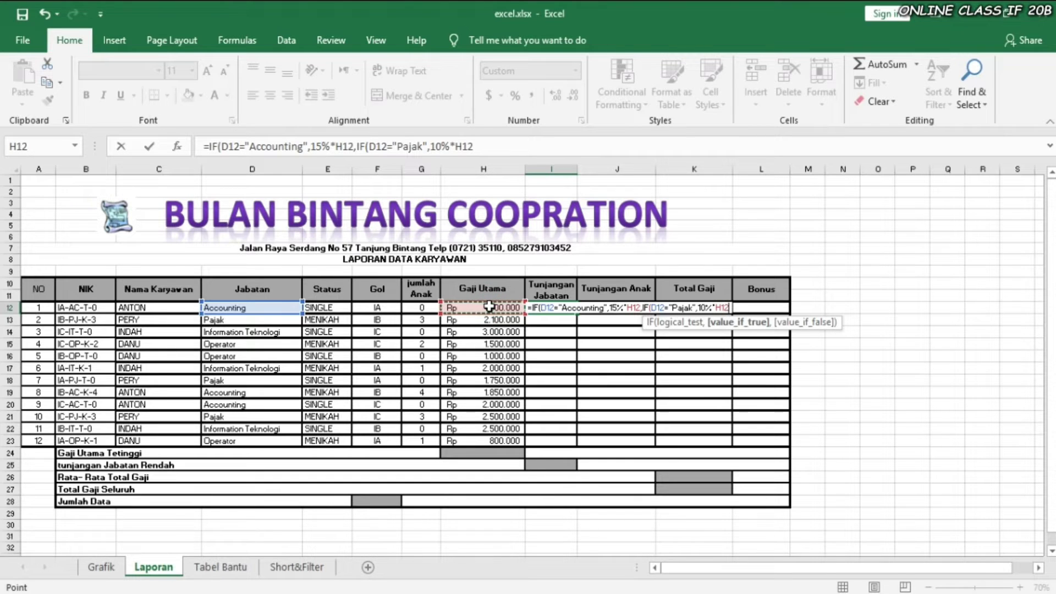
- Continue the I12 formula with a third nested IF whose condition is D12="Information Teknologi"
text(,)
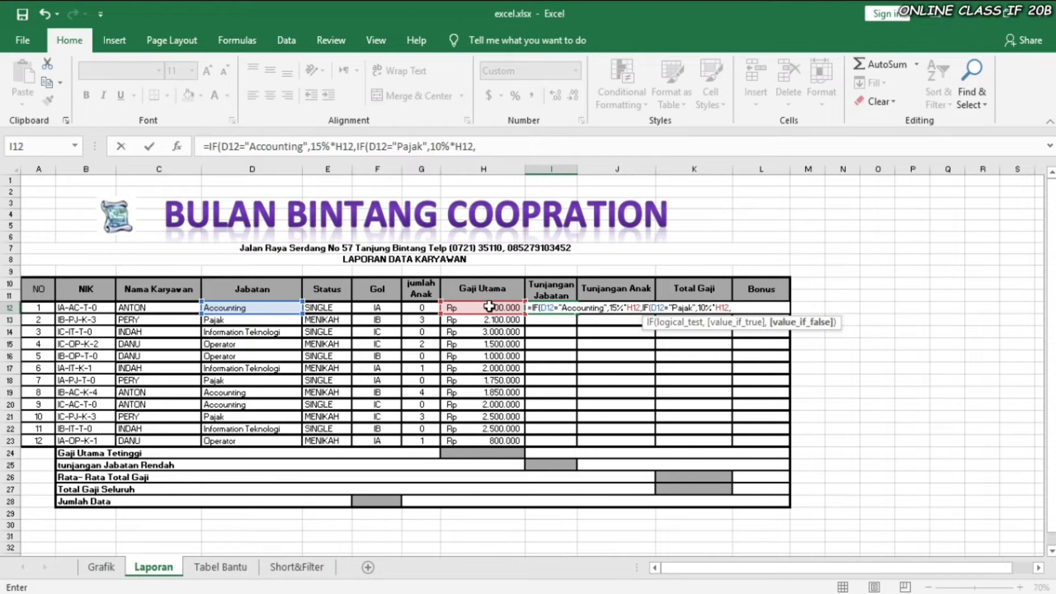
text(if)
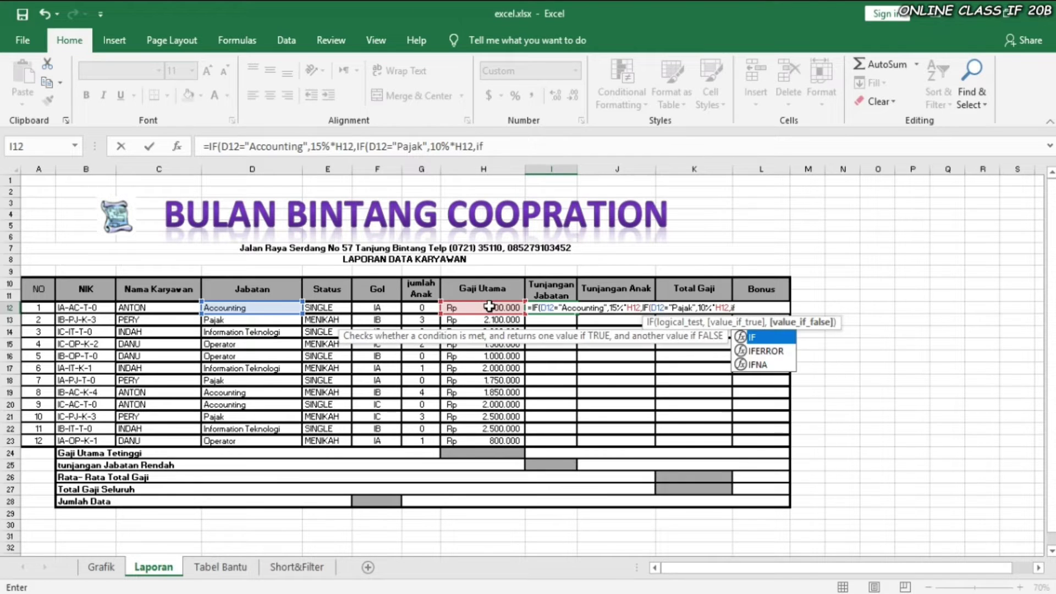
key(BackSpace)
key(BackSpace)
text(IF()
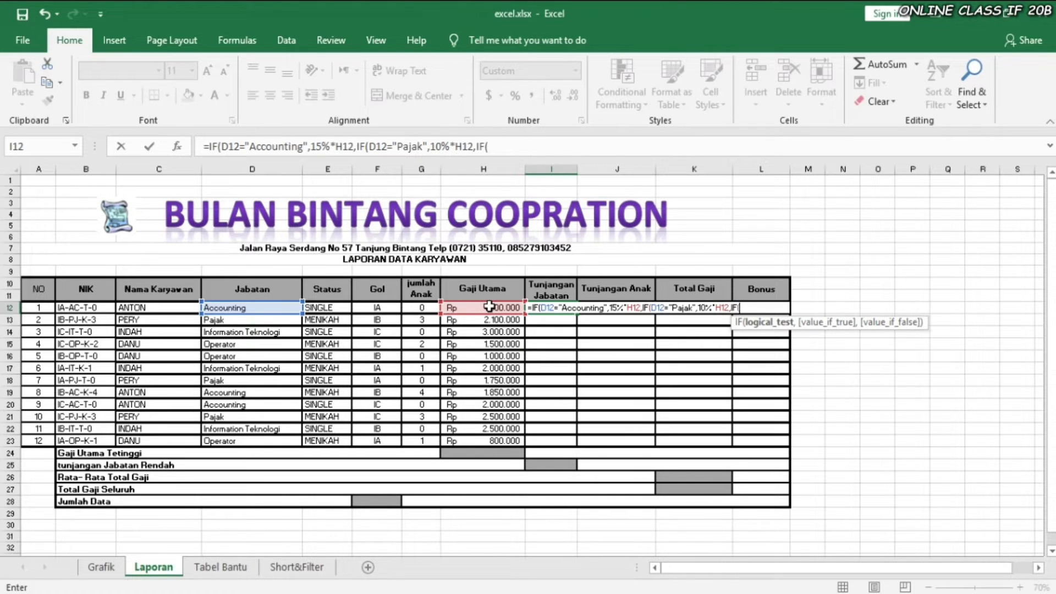
click(252, 309)
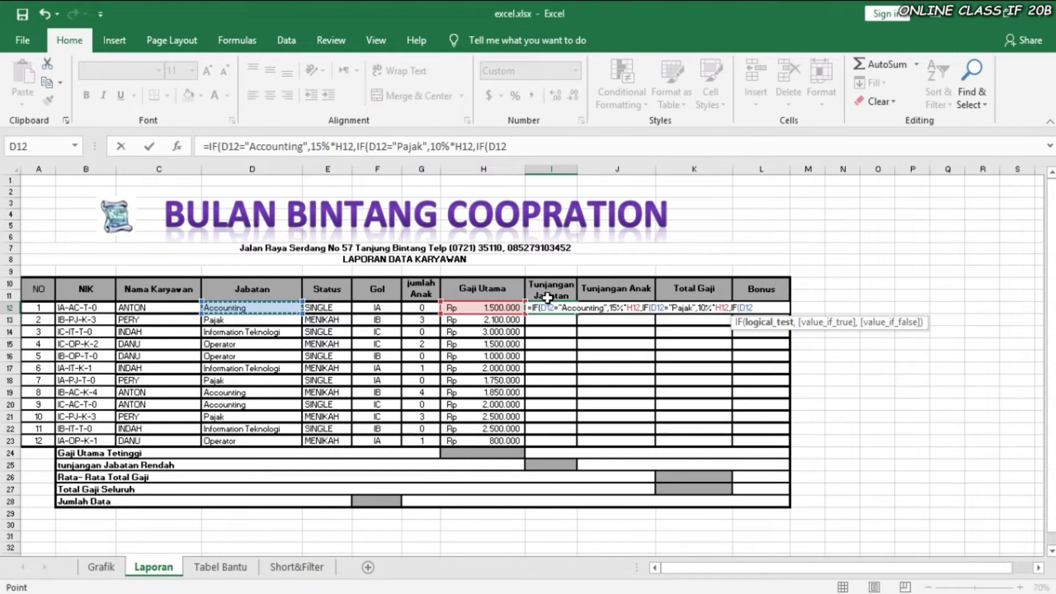
text(=)
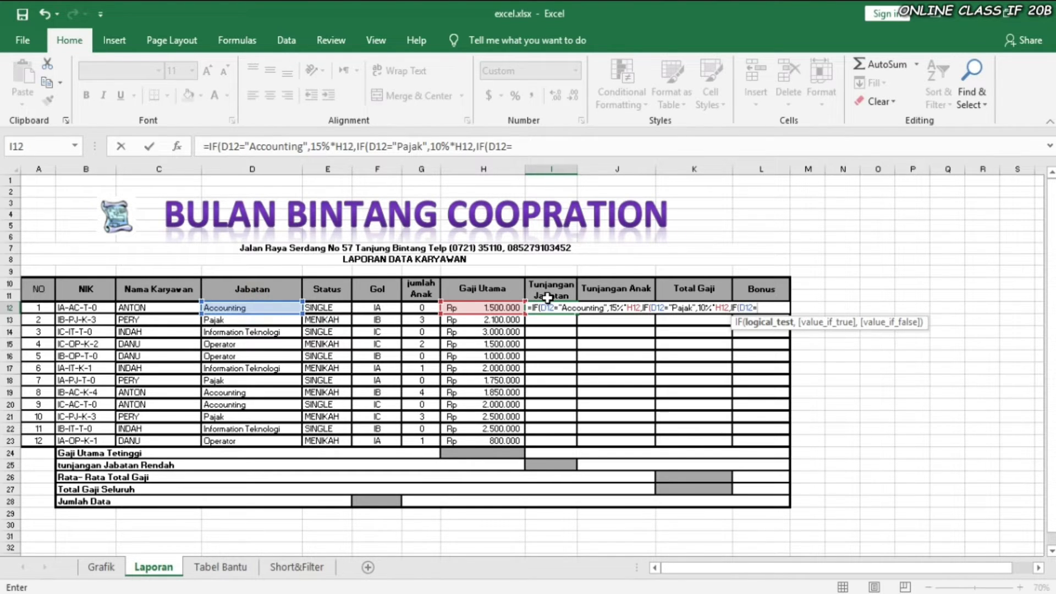
text("i)
key(BackSpace)
text(I)
text(nformation T)
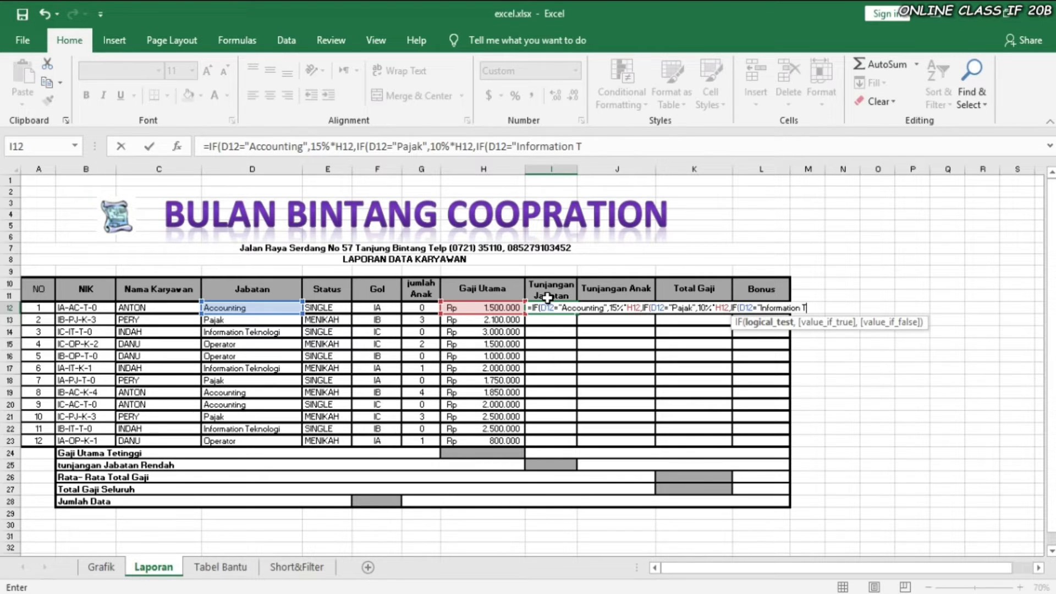
text(eknologi",)
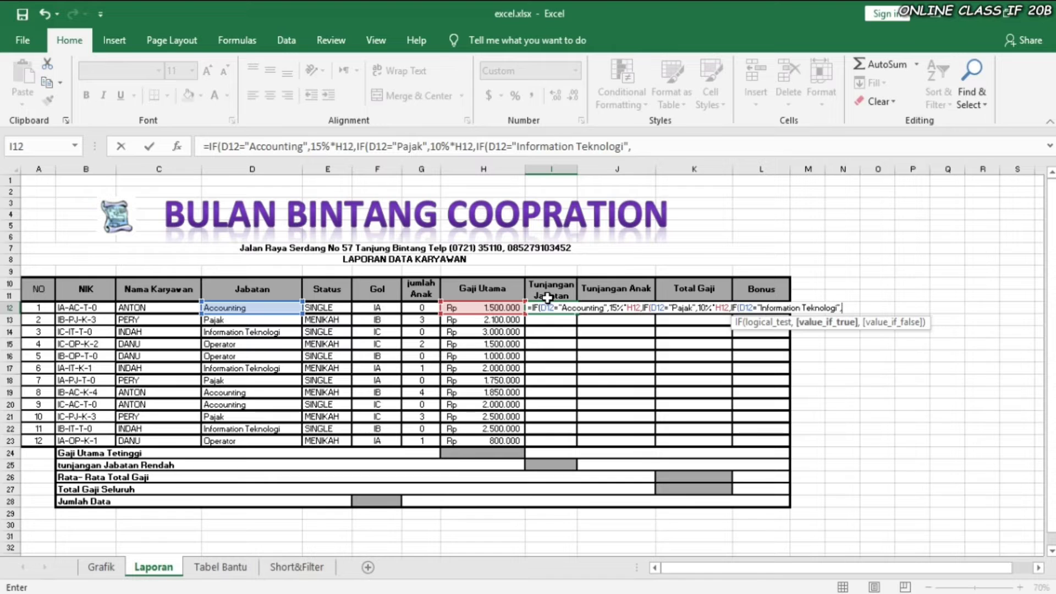
- Complete the I12 formula with 5%*H12 as the true value and 2%*H12 otherwise, and fill it down to I23
text(5%*)
click(484, 308)
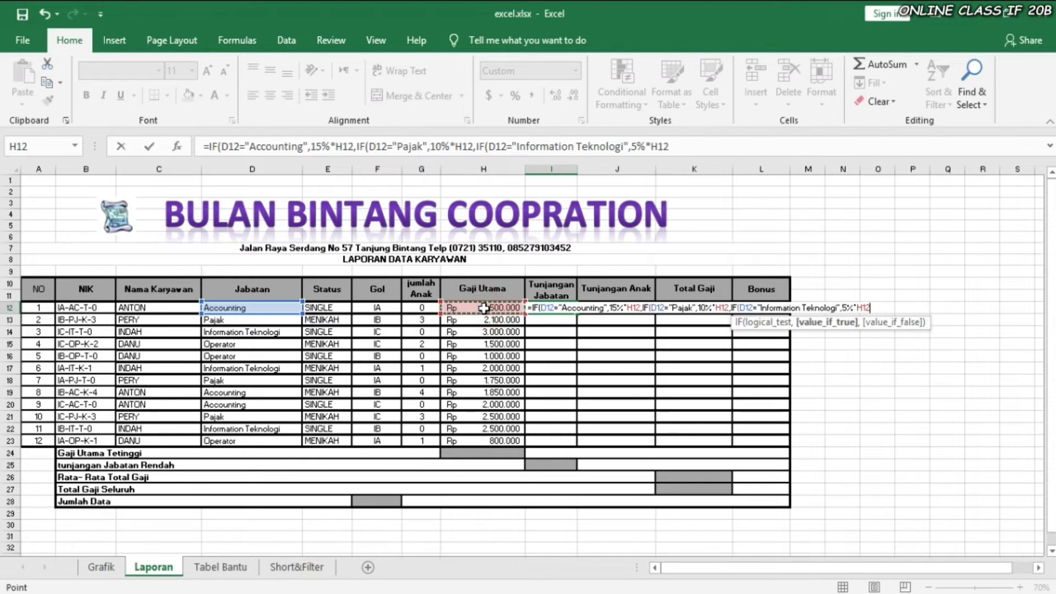
text(,)
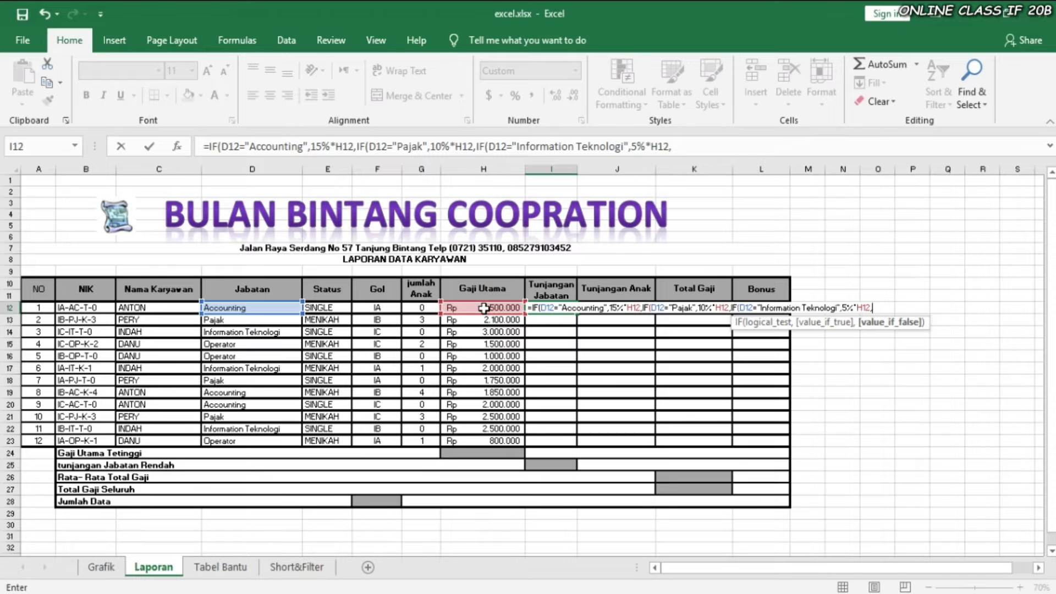
text(2%*)
click(475, 310)
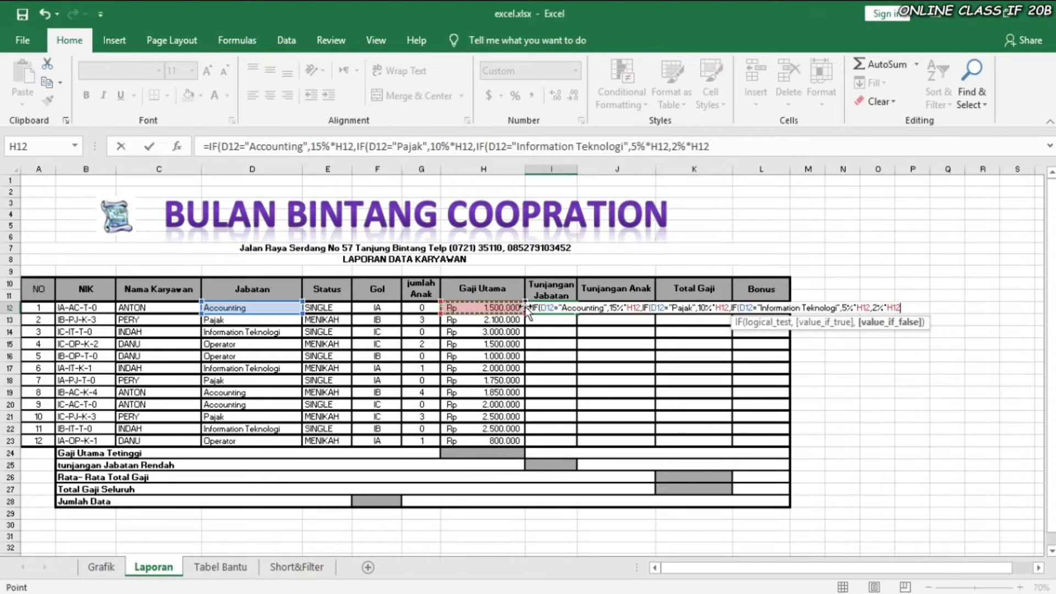
text())))
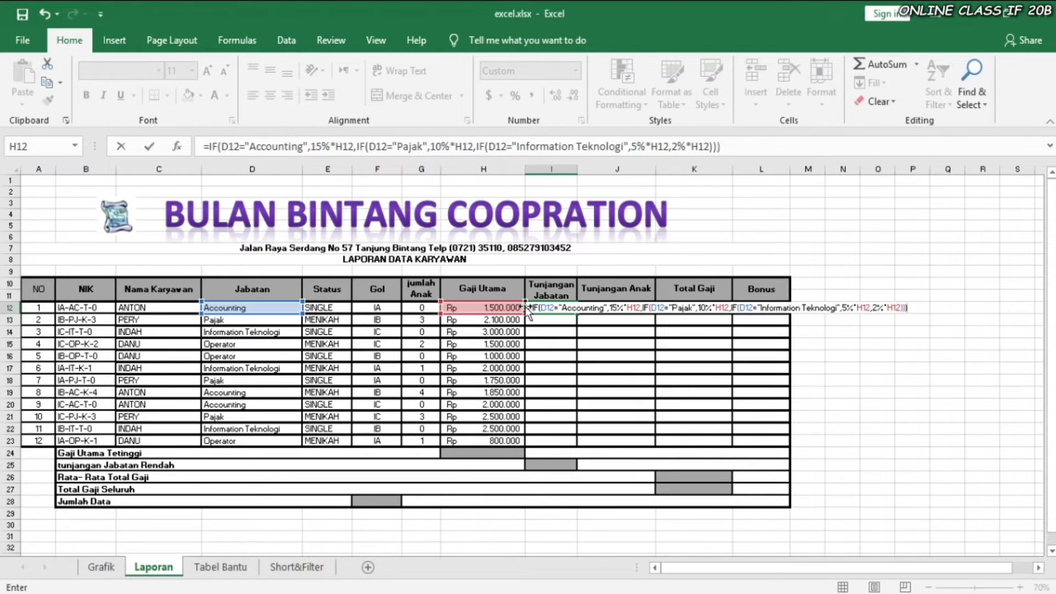
key(Return)
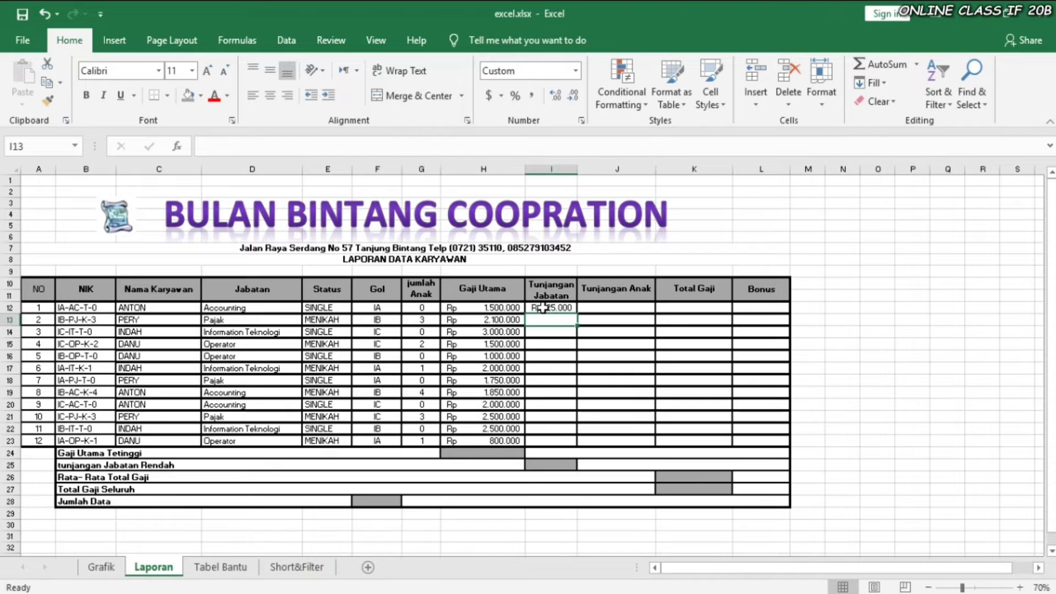
click(543, 308)
drag(577, 313, 582, 443)
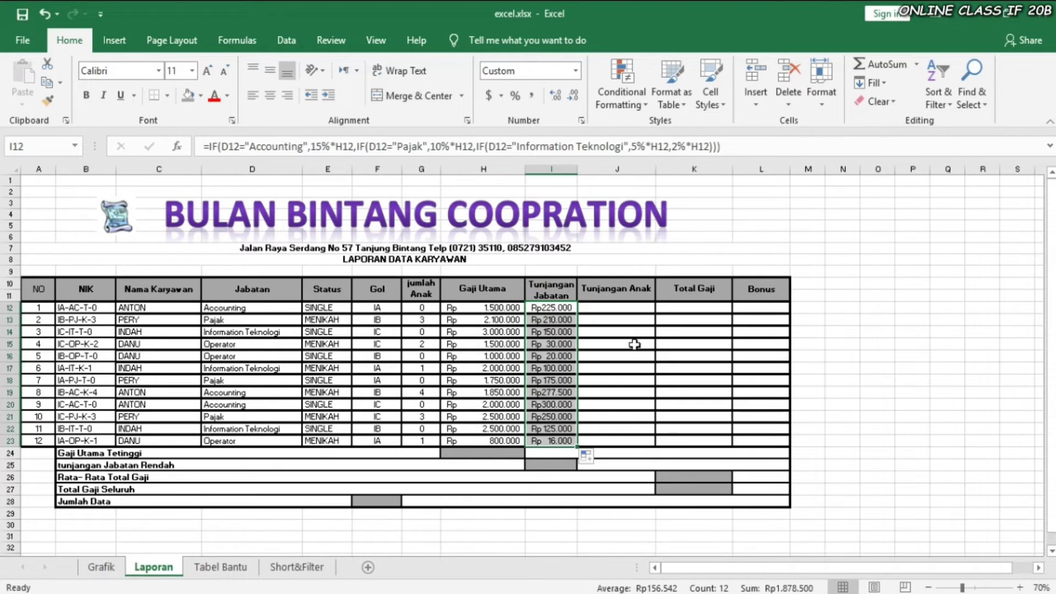
- Begin the Tunjangan Anak formula in J12 with =IF(G12>=2,250000, using the jumlah Anak cell as the test
click(633, 313)
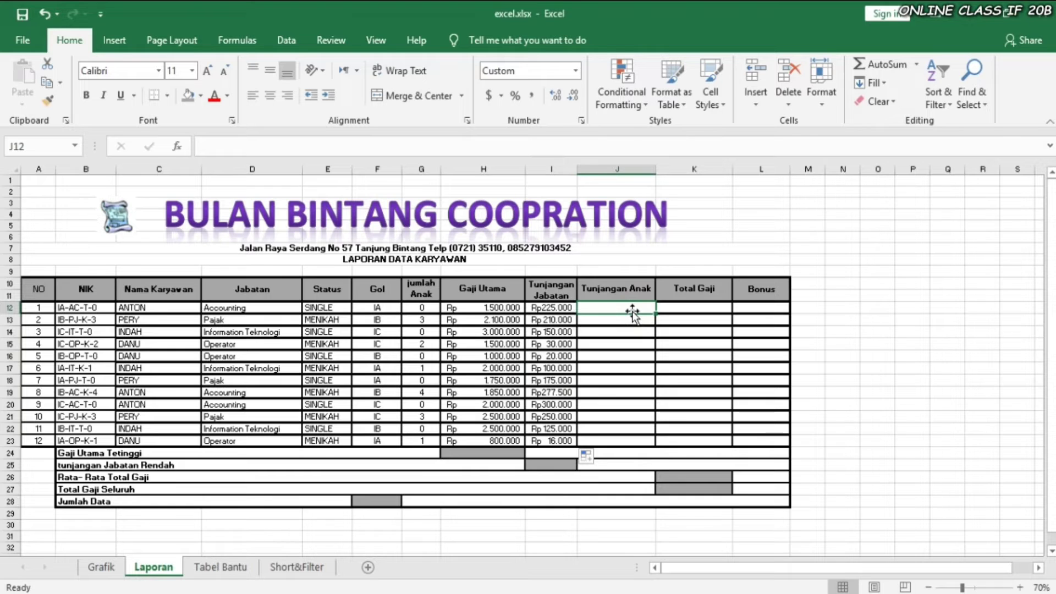
text(=if)
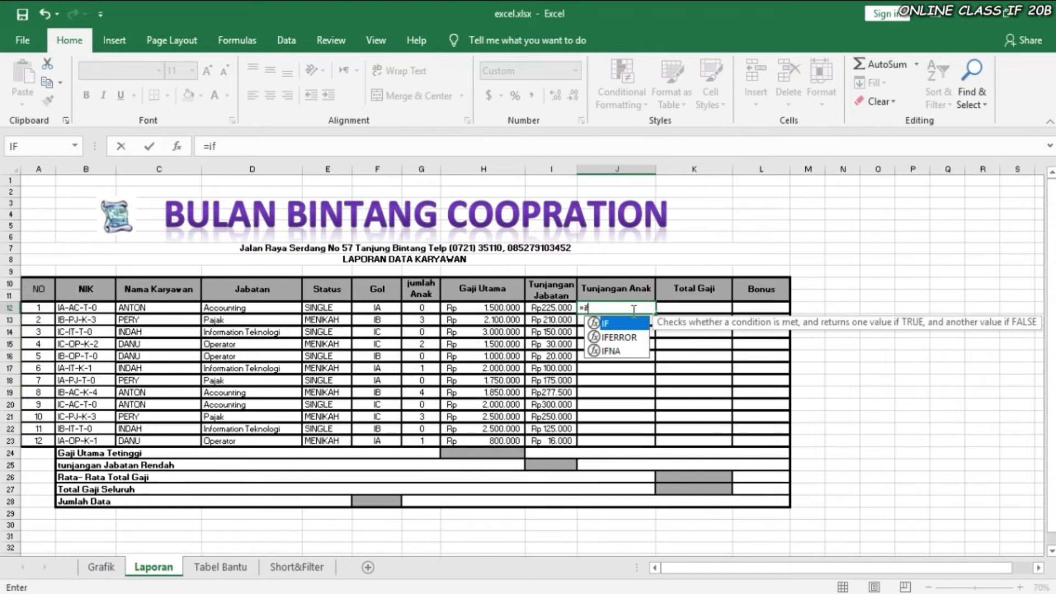
key(BackSpace)
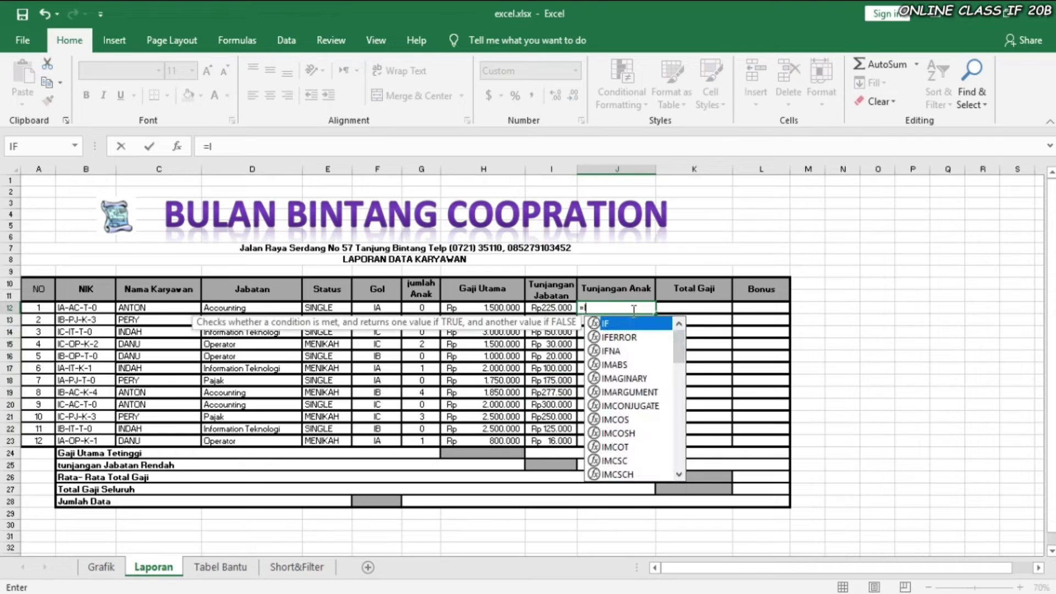
text(F()
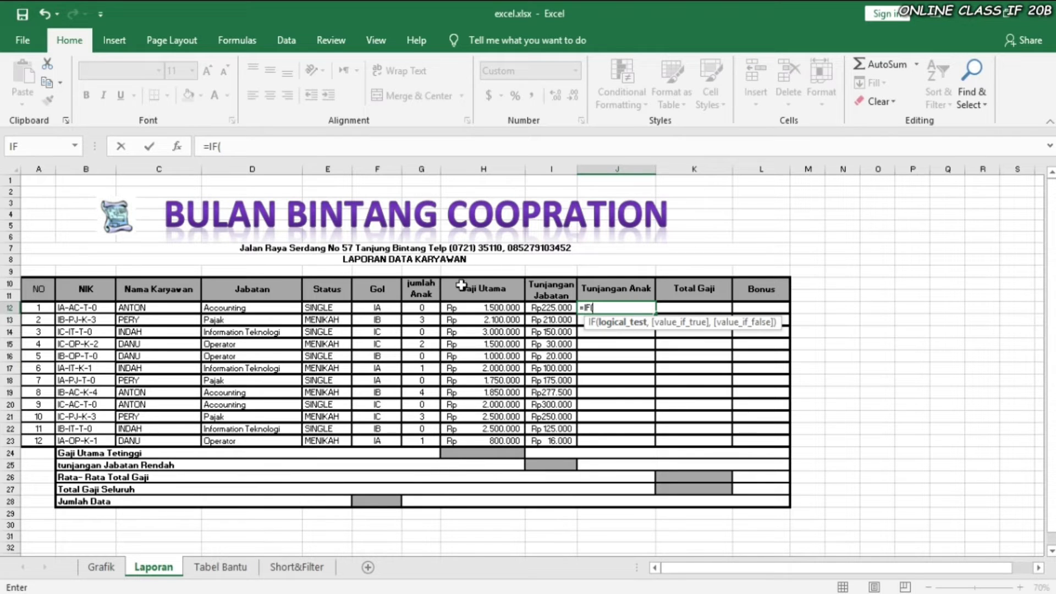
click(422, 307)
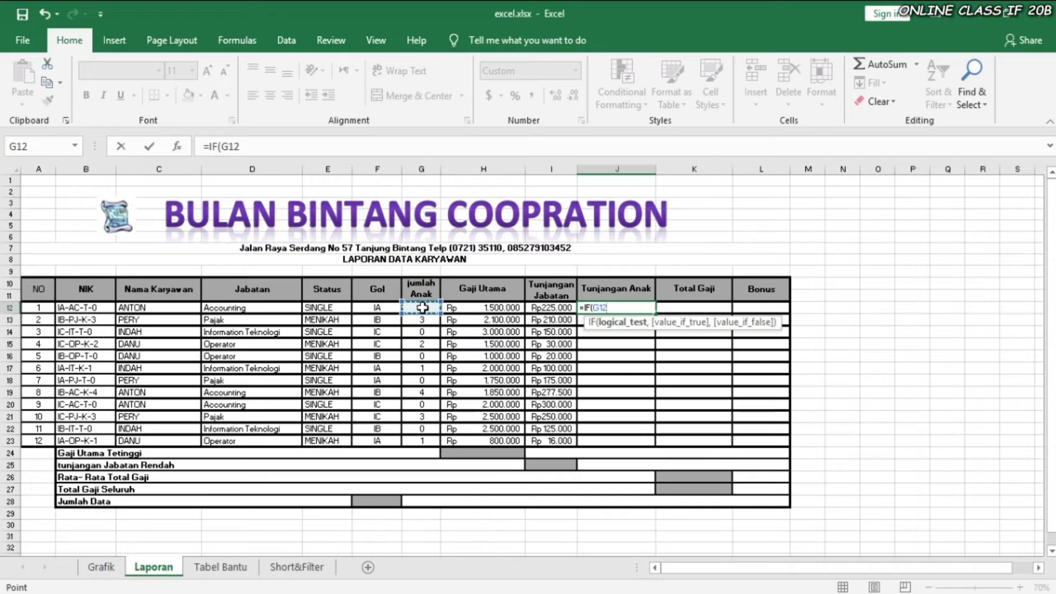
text(>=2,25000)
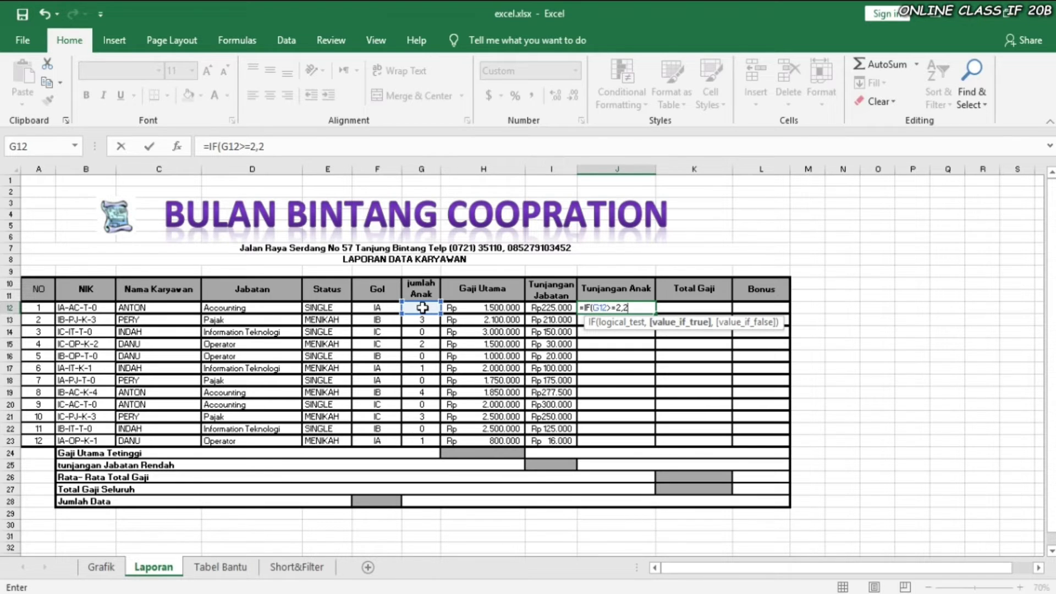
text(0)
text(,)
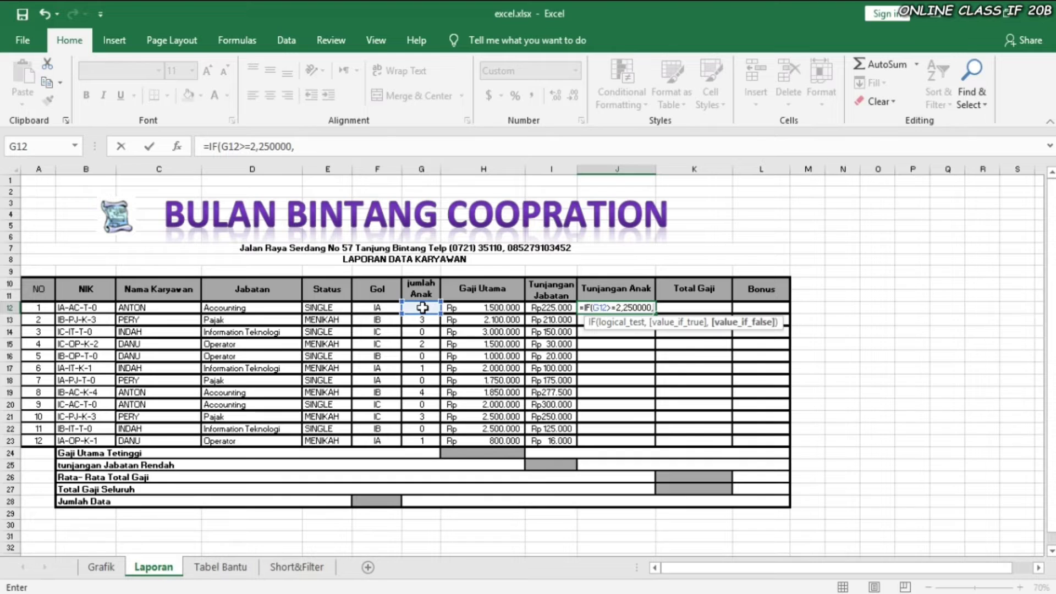
- Complete the J12 formula with the nested IF(G12=1,100000,0)) and enter it
text(IF)
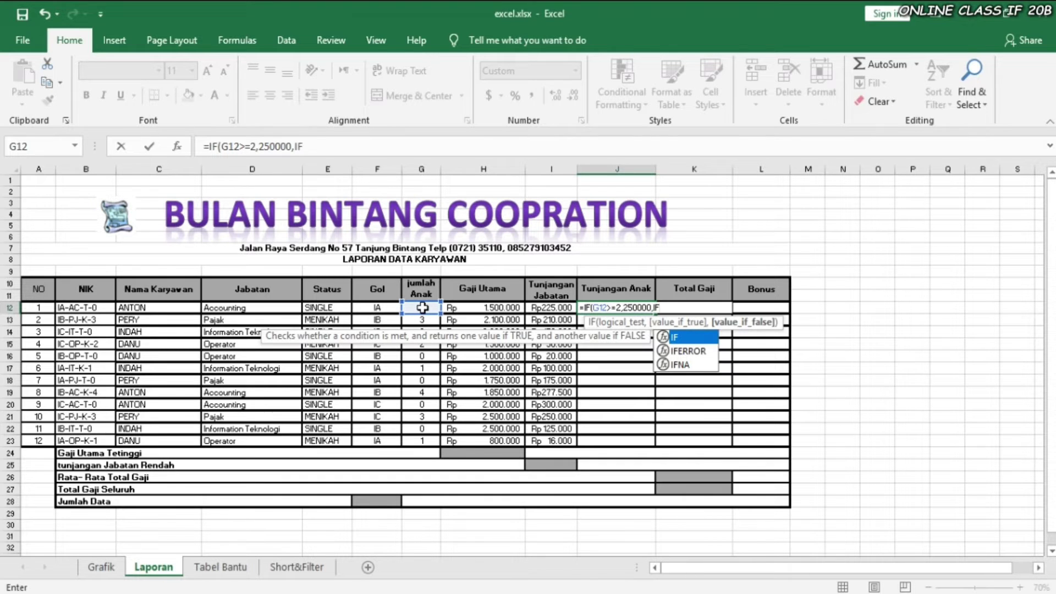
text(()
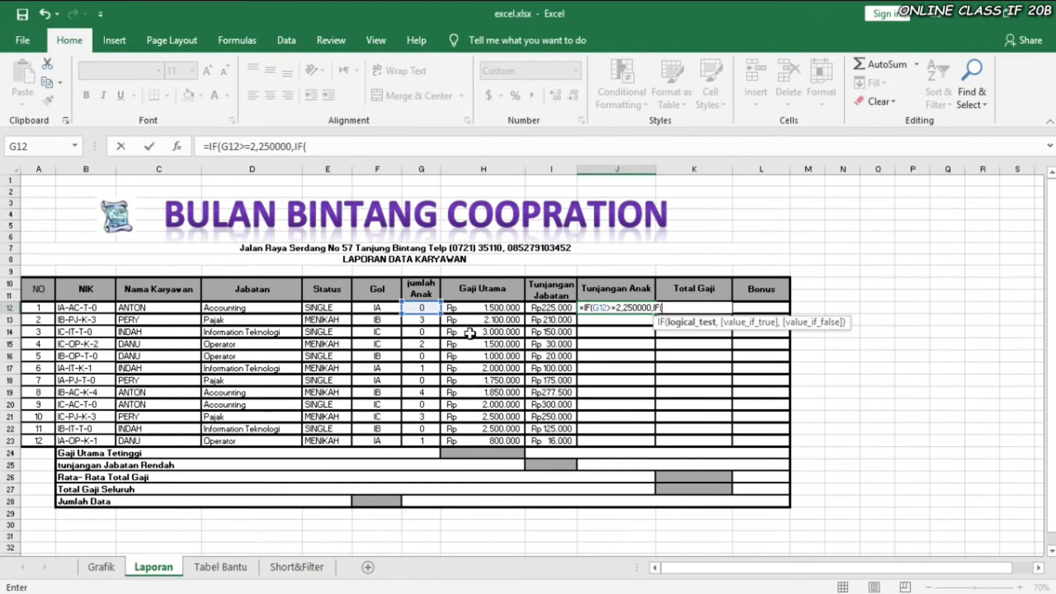
click(425, 308)
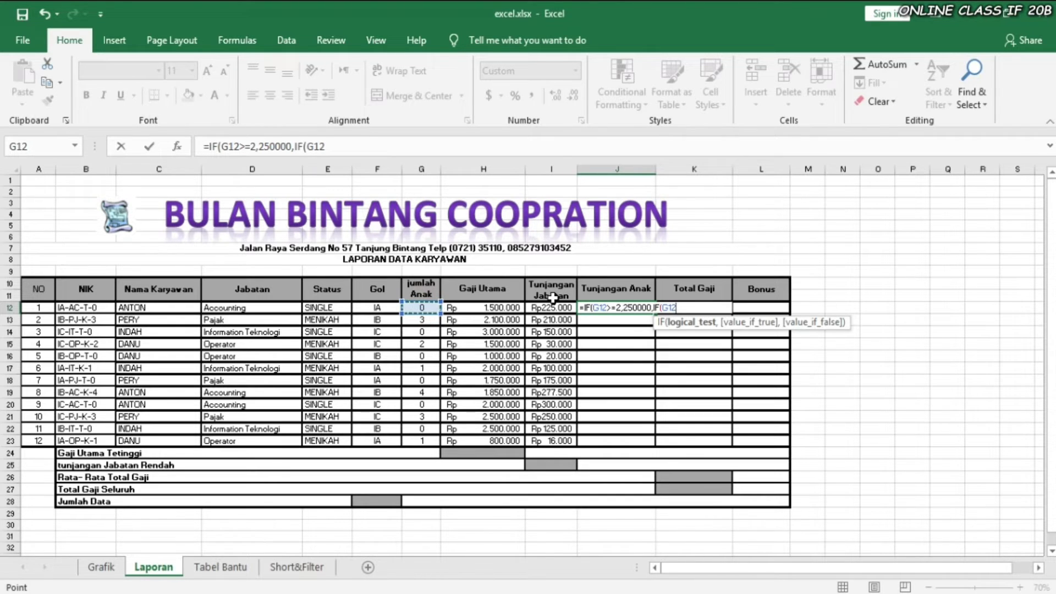
text(=1,)
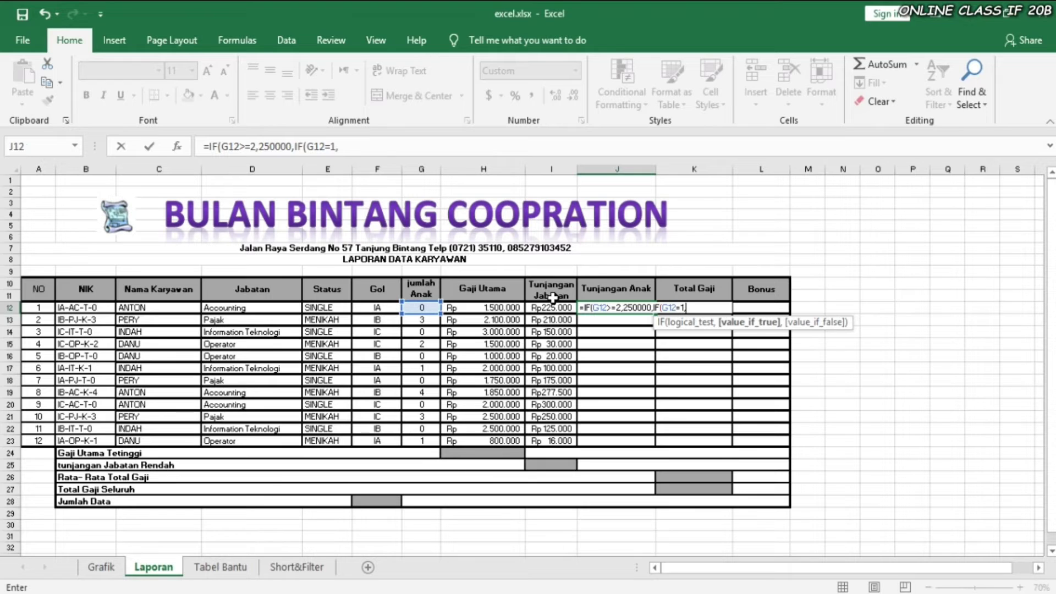
text(100000,0)
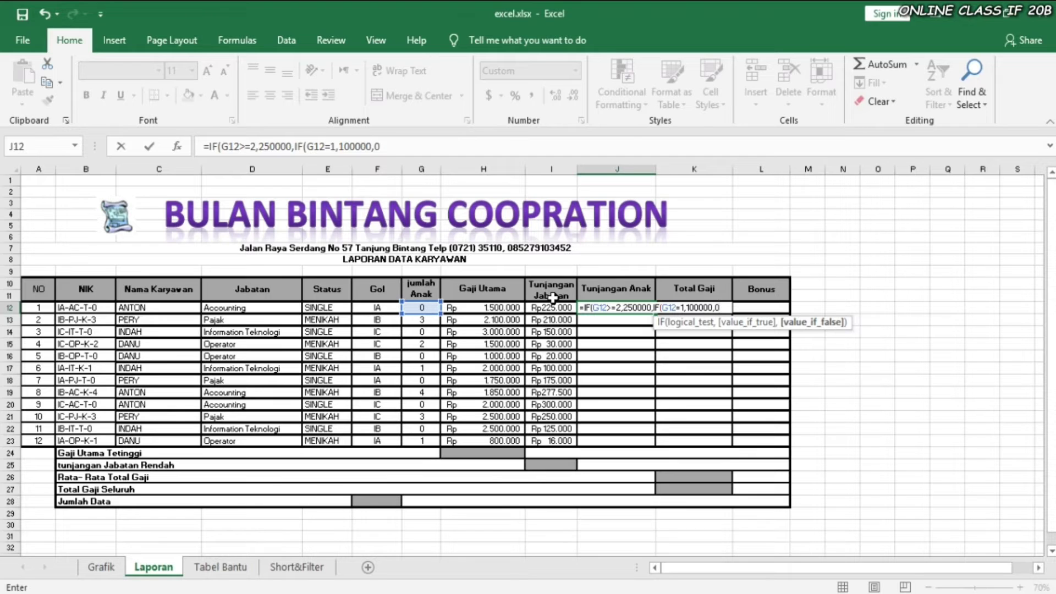
text()))
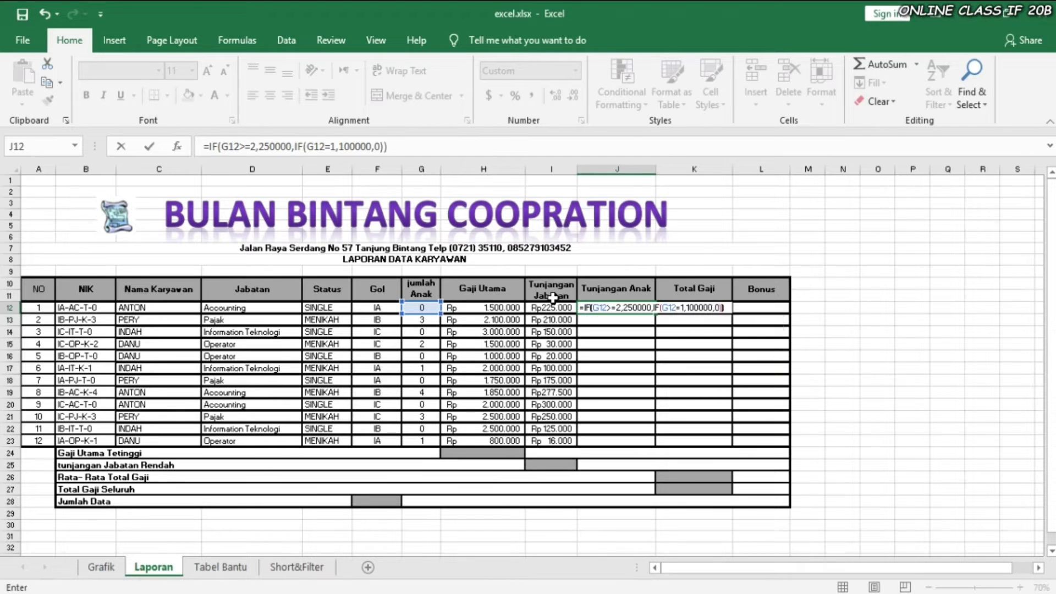
key(Return)
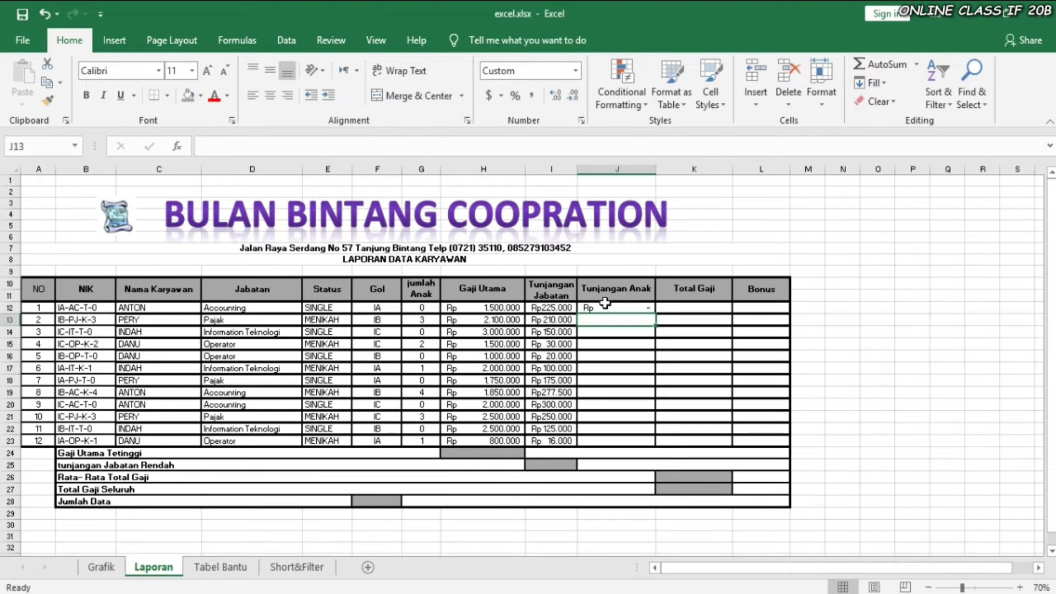
- Fill the Tunjangan Anak formula from J12 down to J23
click(608, 307)
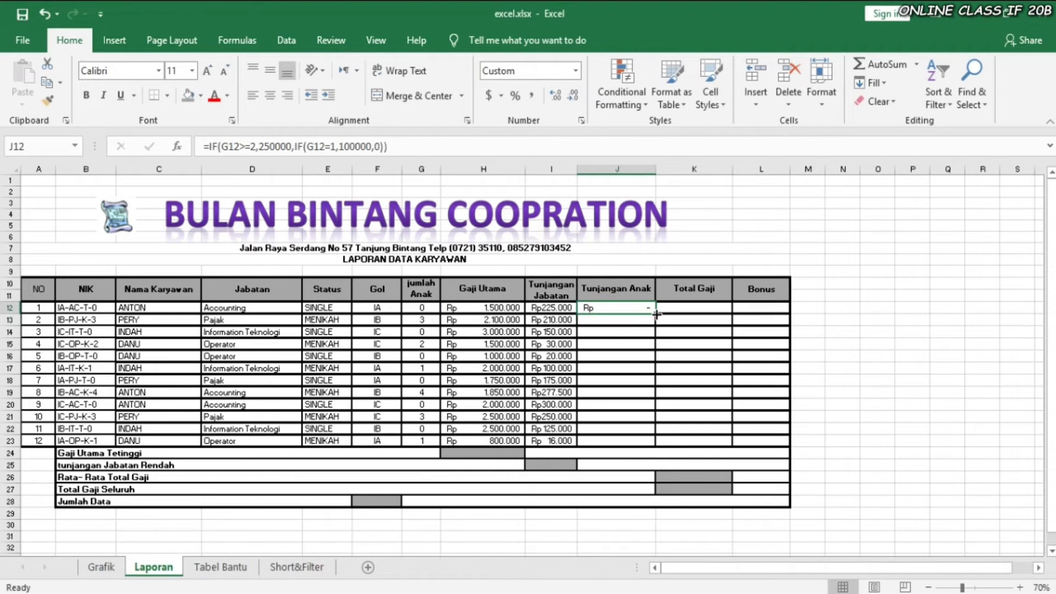
drag(655, 314, 667, 444)
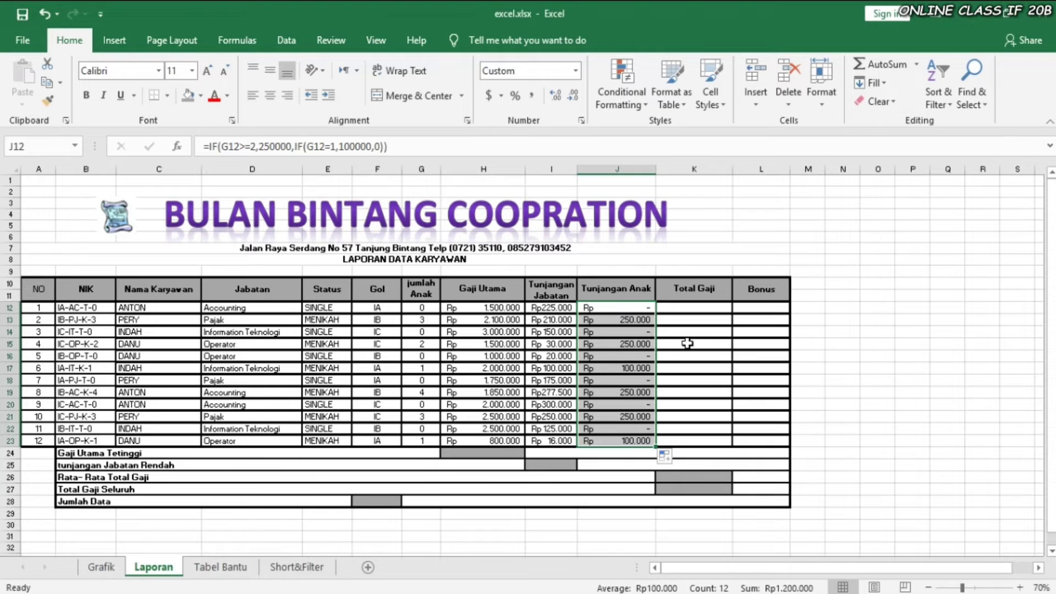
- Enter =SUM(H12:J12) as the Total Gaji in K12 and fill it down to K23
click(701, 311)
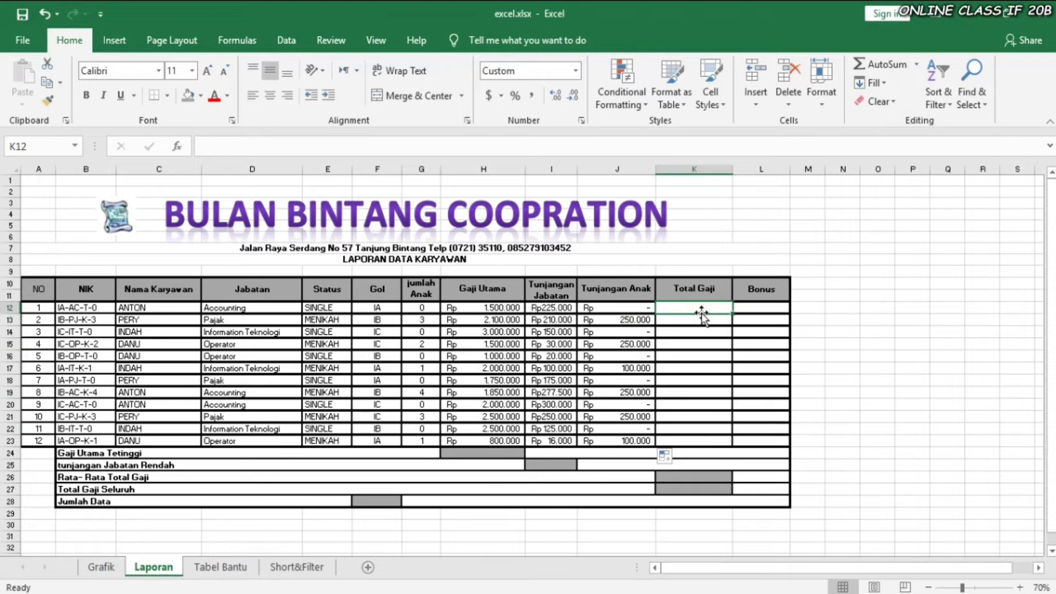
text(=SUM)
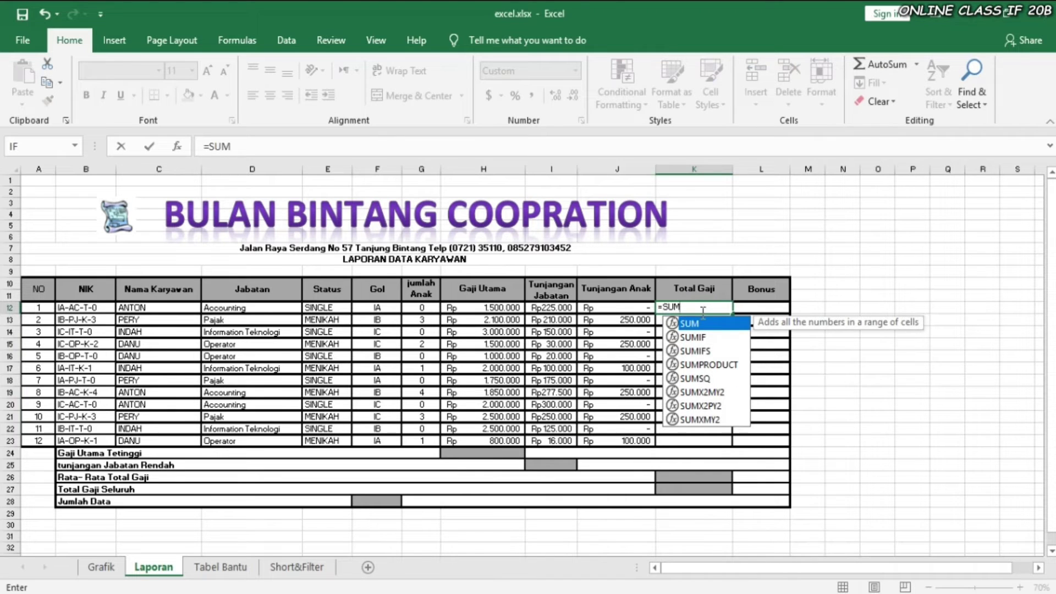
text(()
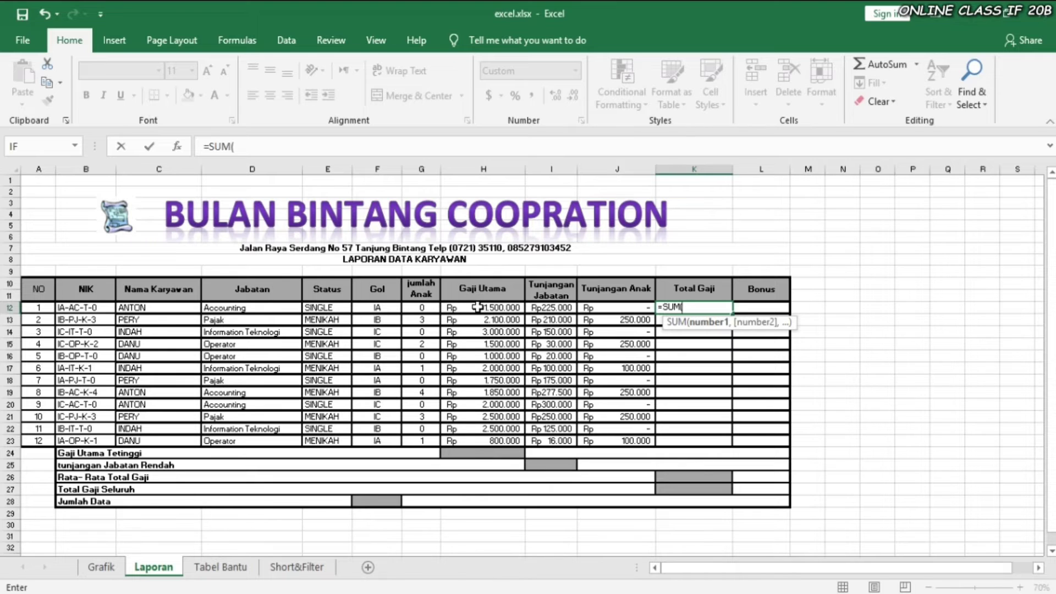
drag(477, 307, 609, 309)
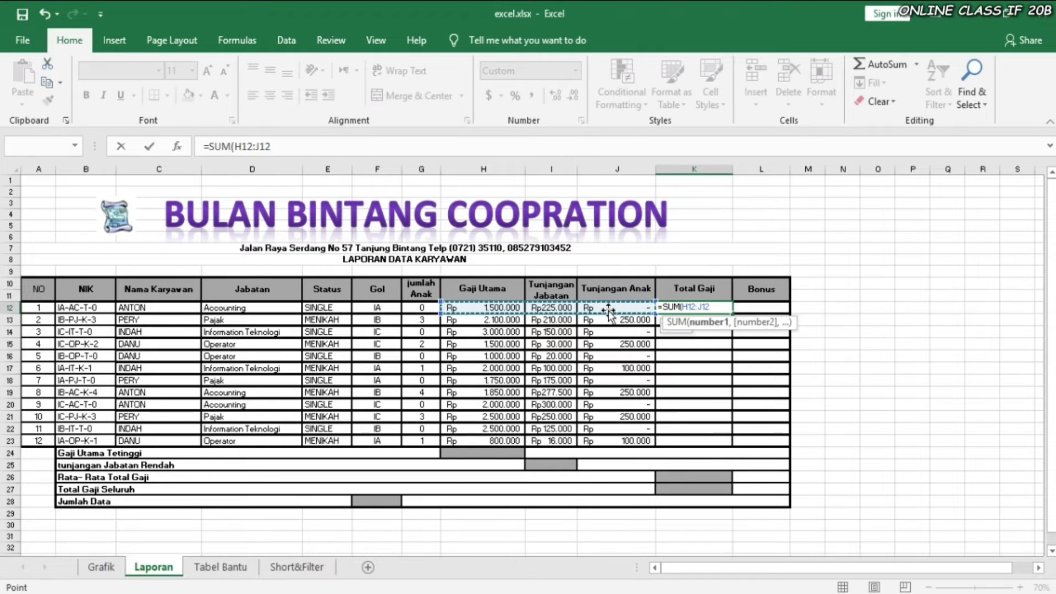
key(Return)
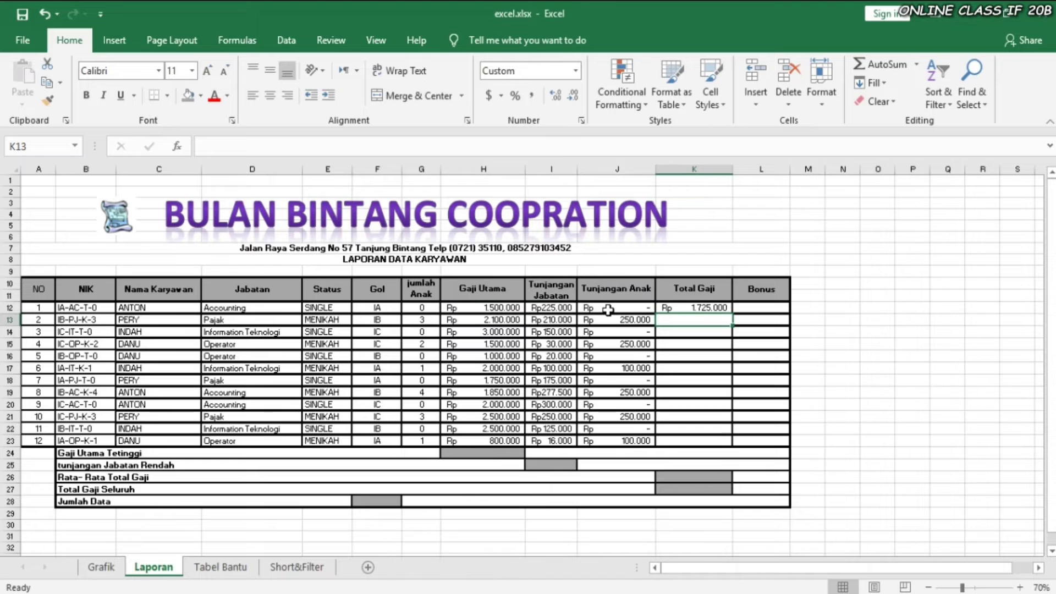
click(715, 304)
drag(732, 313, 734, 444)
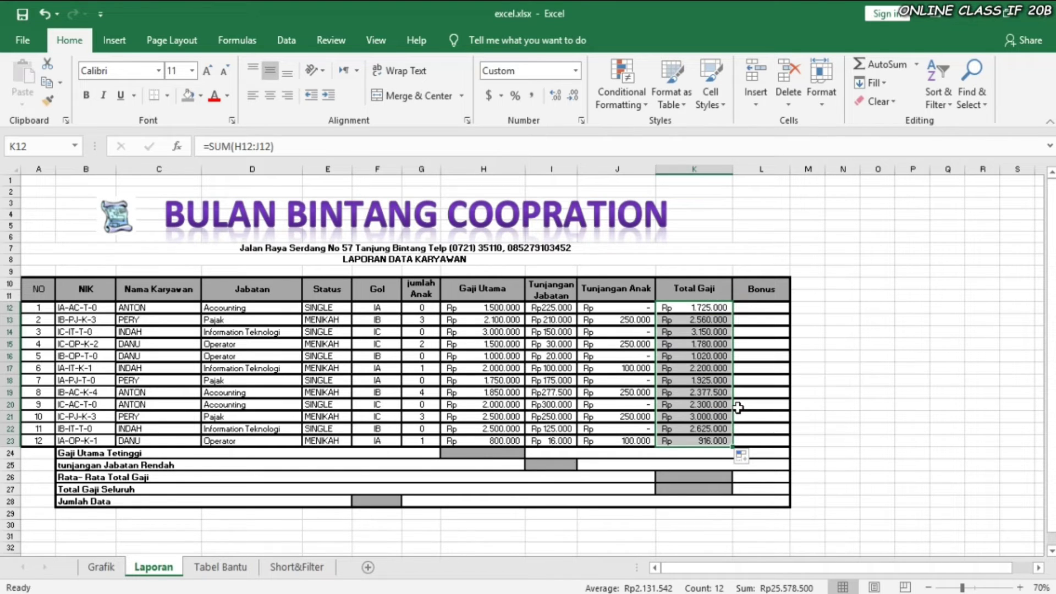
- Begin the Bonus formula in L12 with =IF(AND(F12="IA",G12>=1), testing the Gol and jumlah Anak cells
click(767, 308)
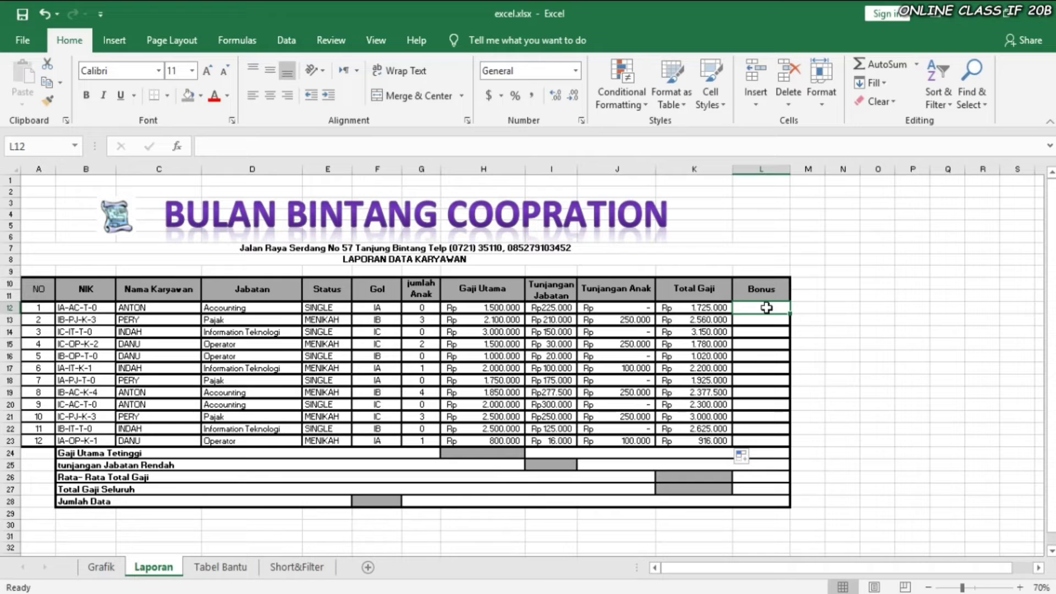
text(=IF()
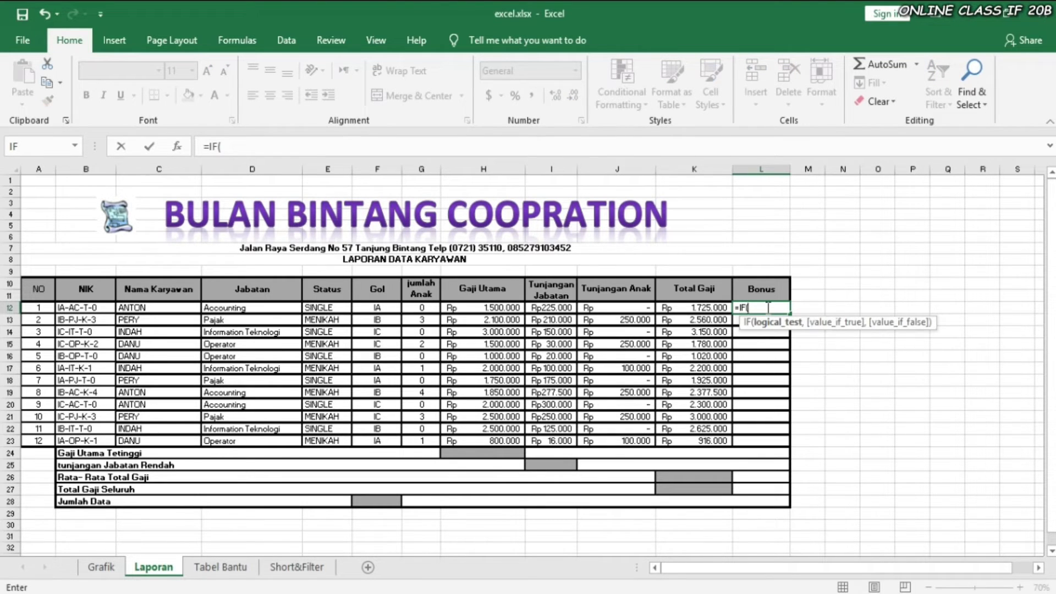
text(AN)
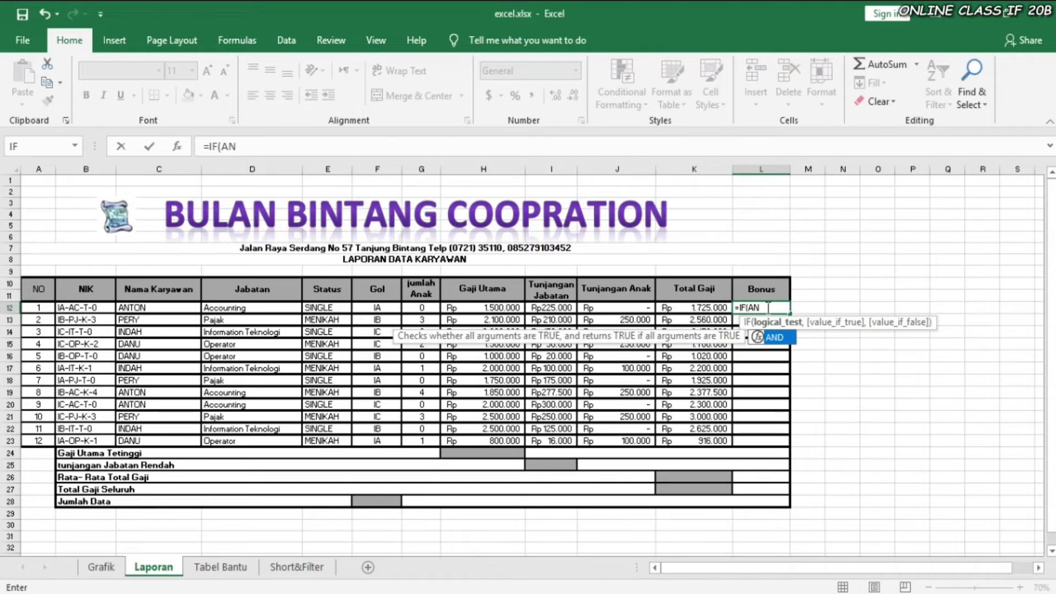
text(D()
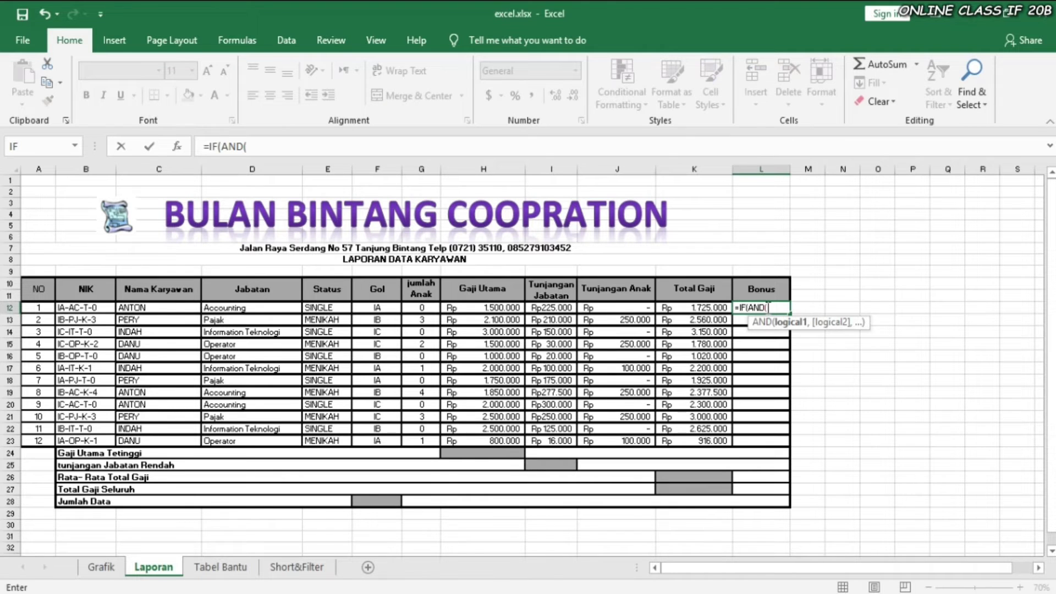
click(381, 307)
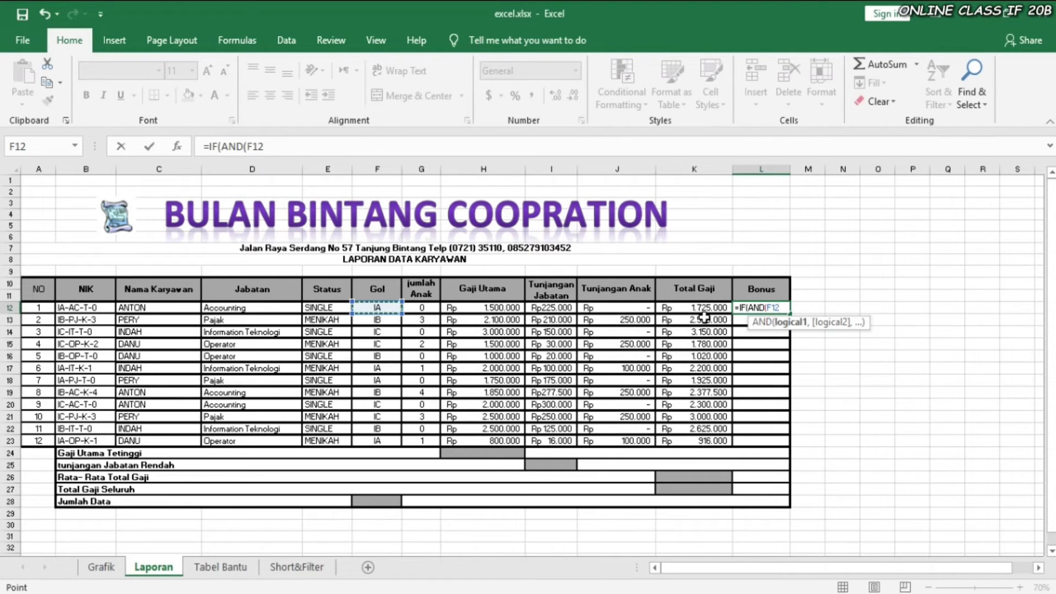
text(="IA)
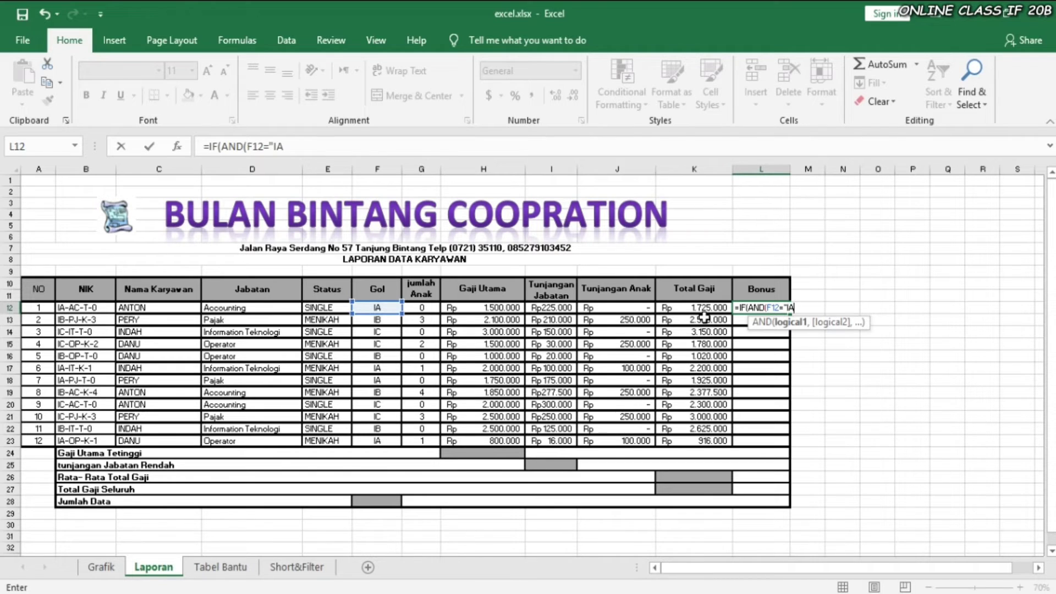
text(",)
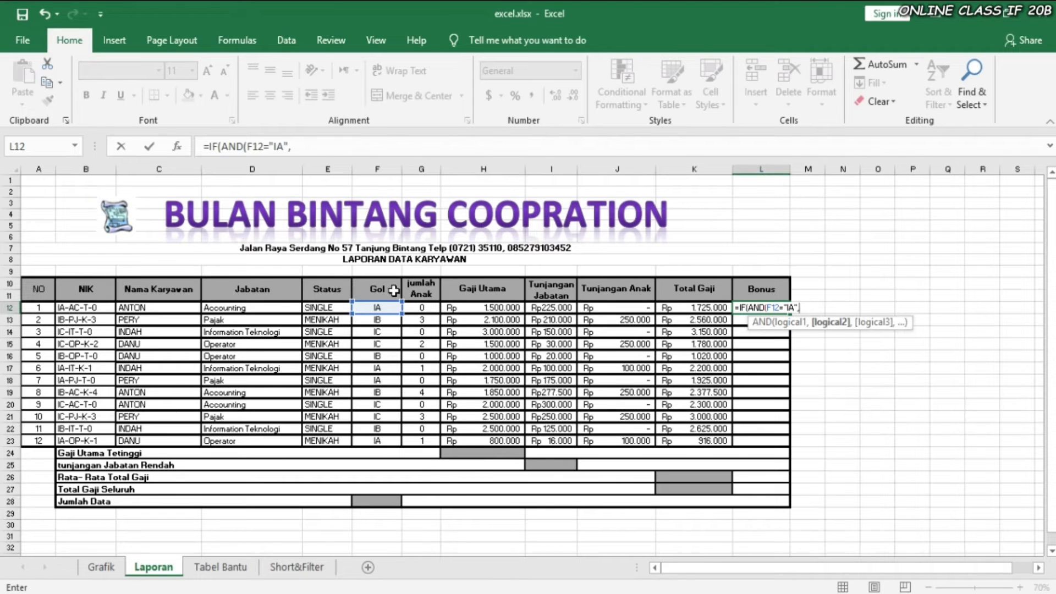
click(426, 309)
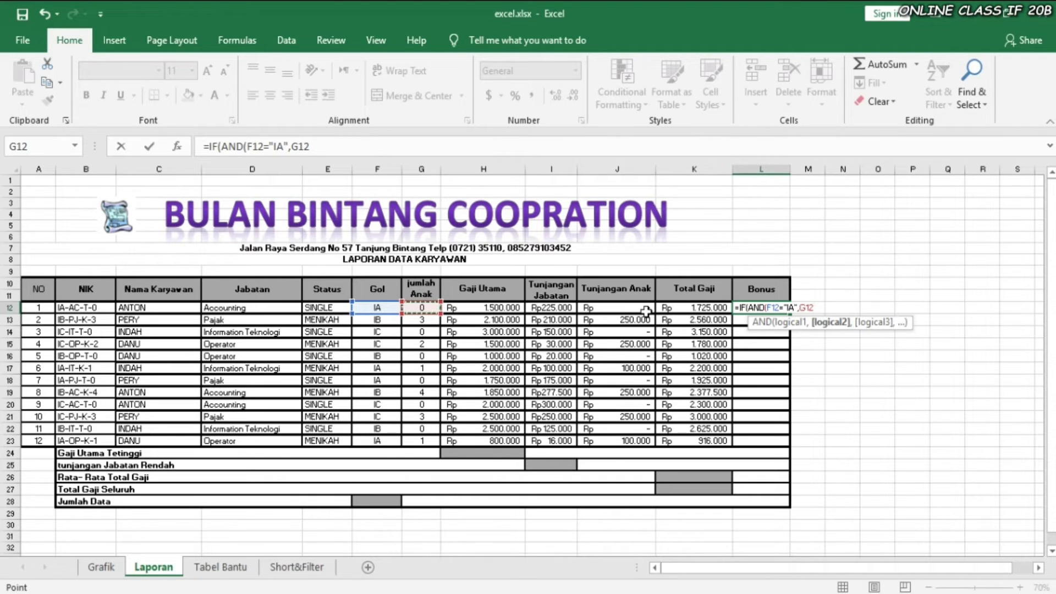
text(>=1))
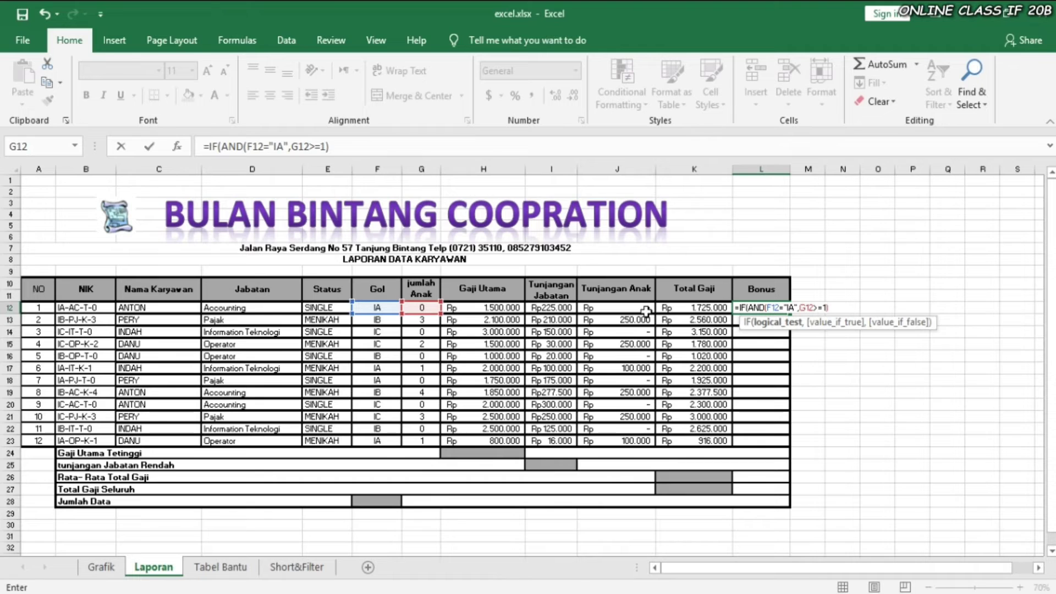
- Complete the L12 formula with "Beasiswa" as the true value and "TidakBeasiswa" otherwise, accepting the suggested formula correction
text(,)
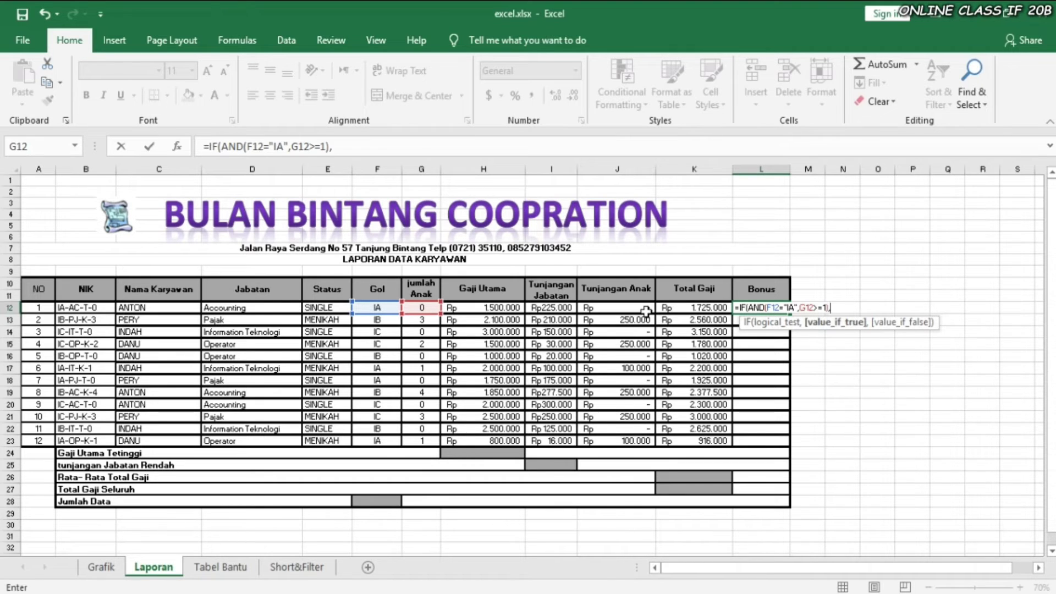
text("Beasiswa")
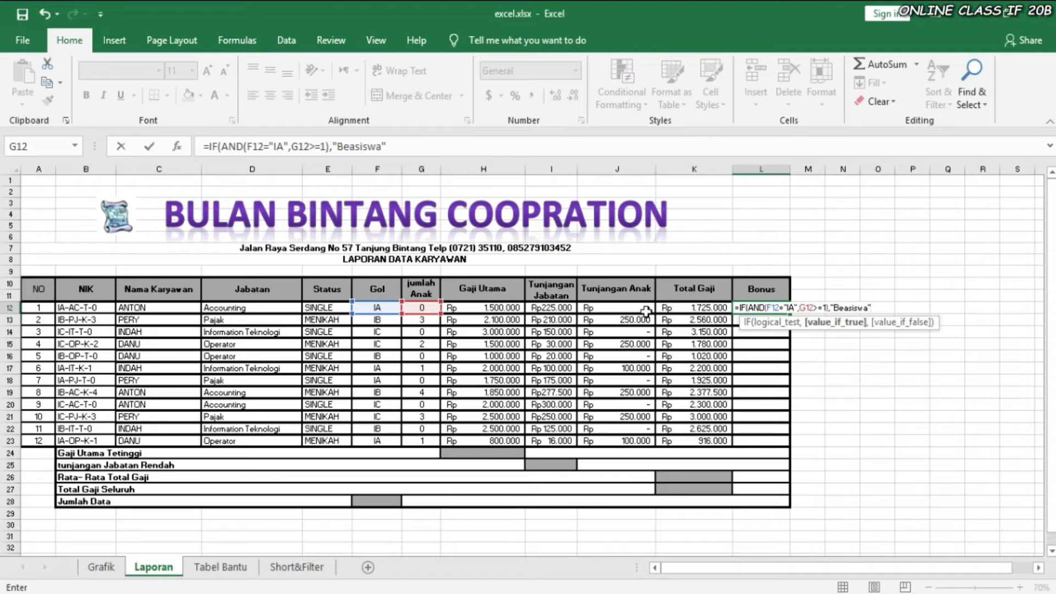
text(,)
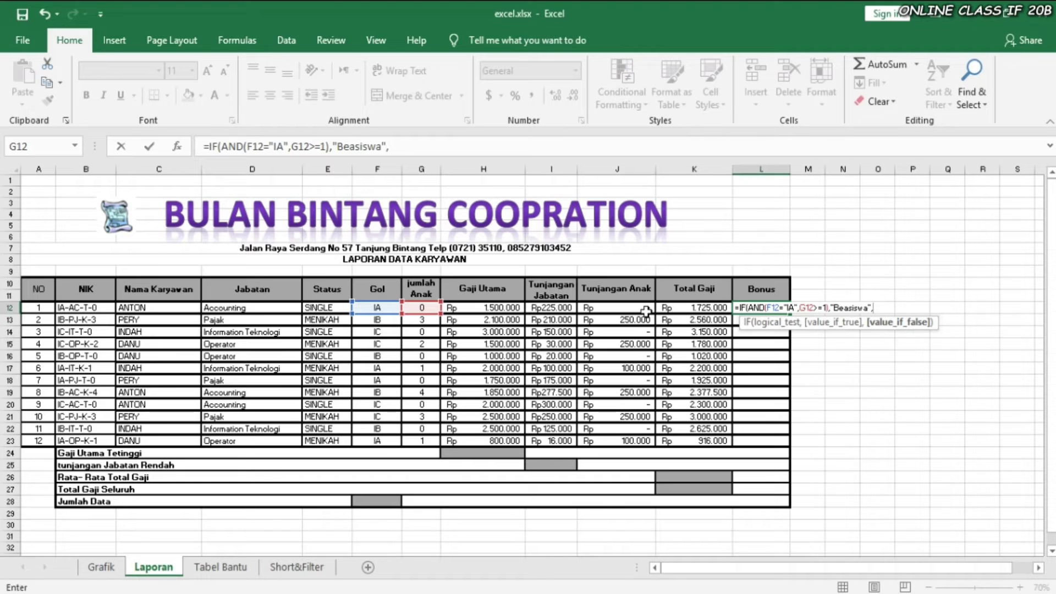
text(t)
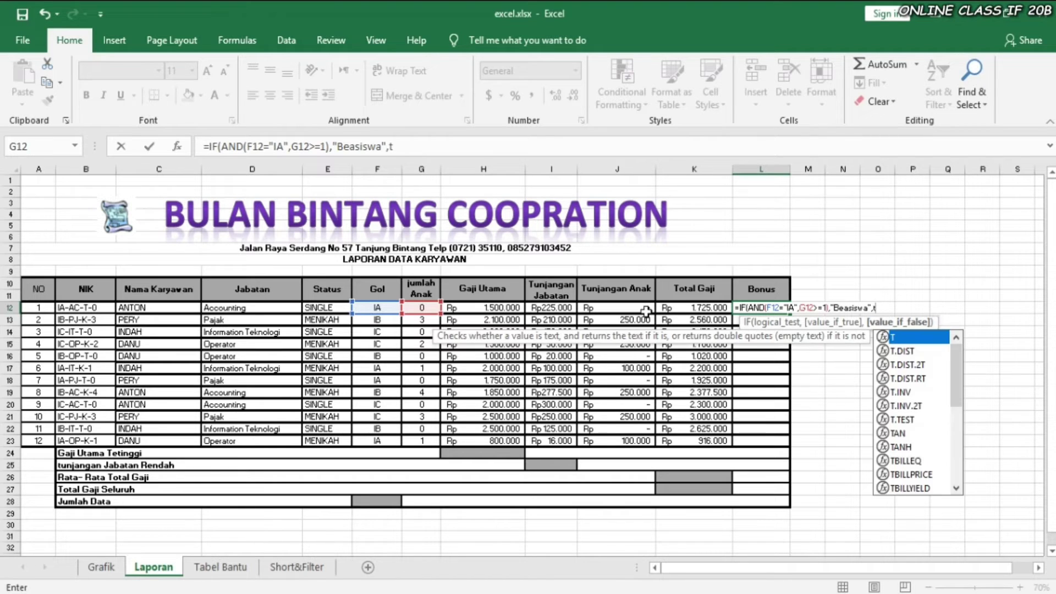
key(BackSpace)
text(Tida)
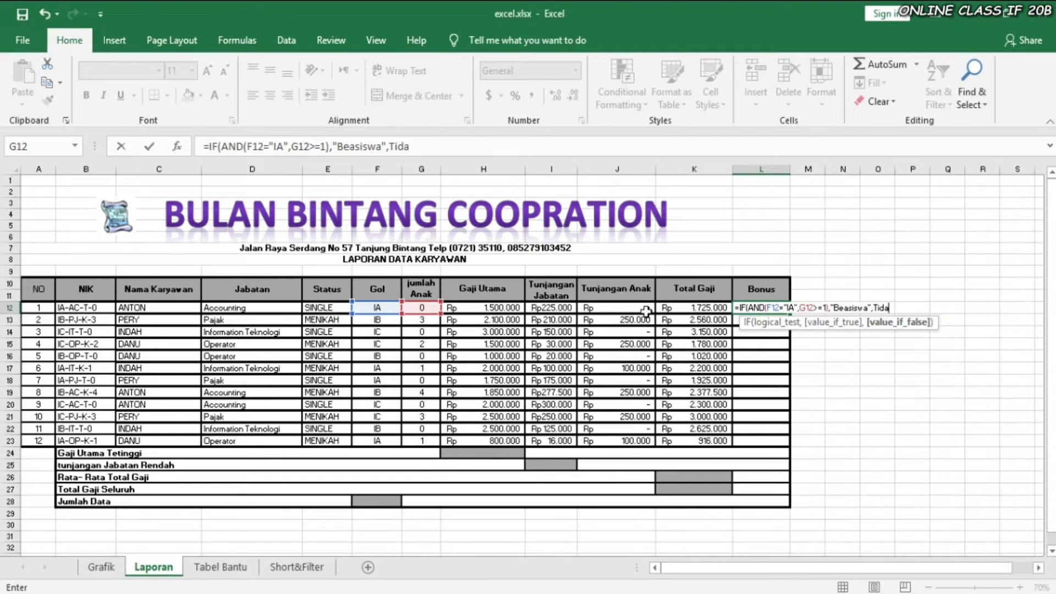
text(k Beasiswa")
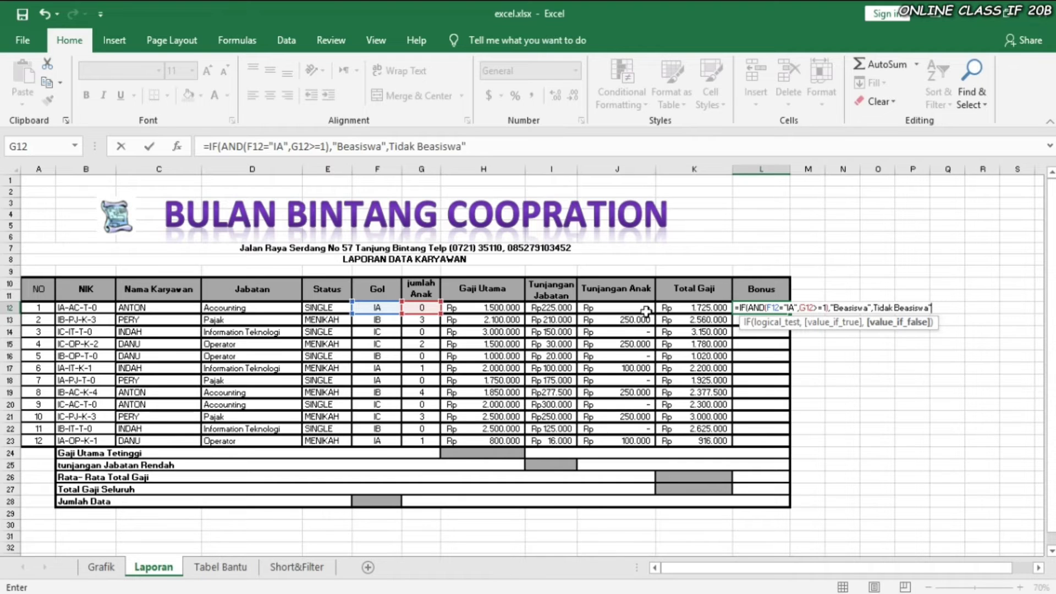
text())
key(Return)
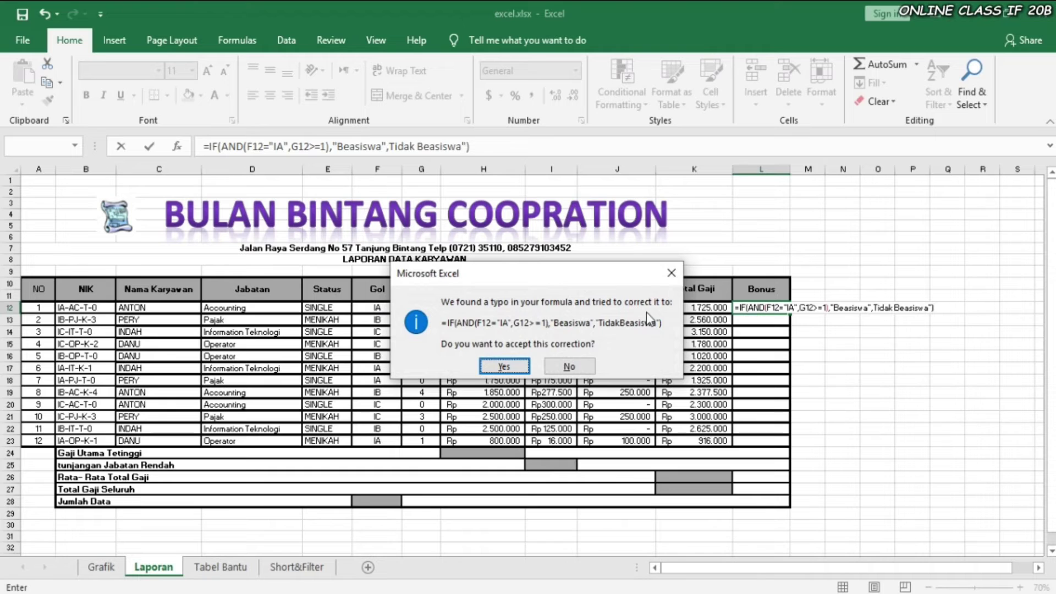
click(509, 371)
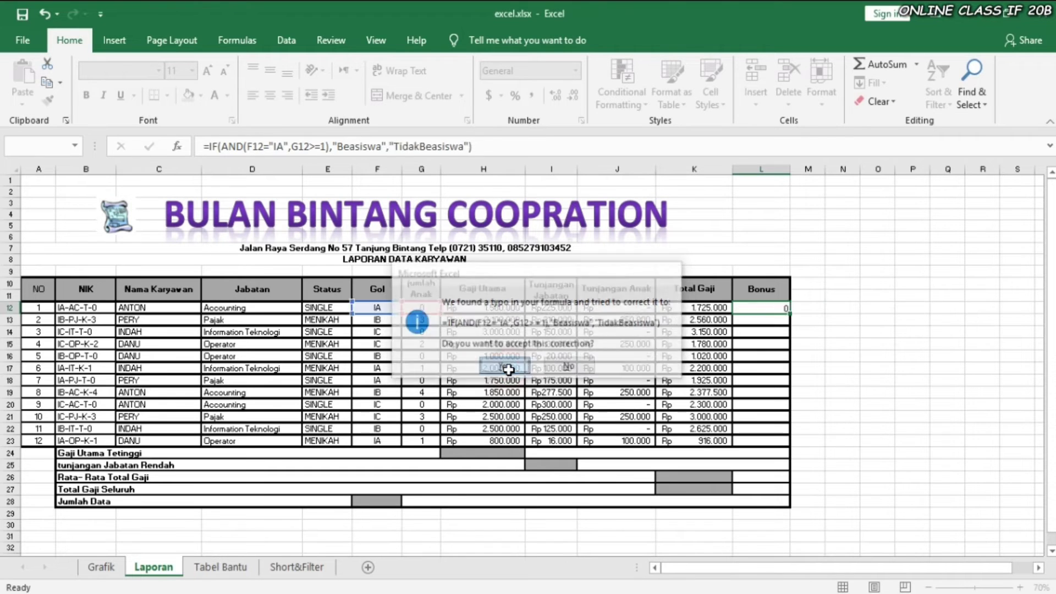
- Fill the Bonus formula from L12 down to L23
click(762, 306)
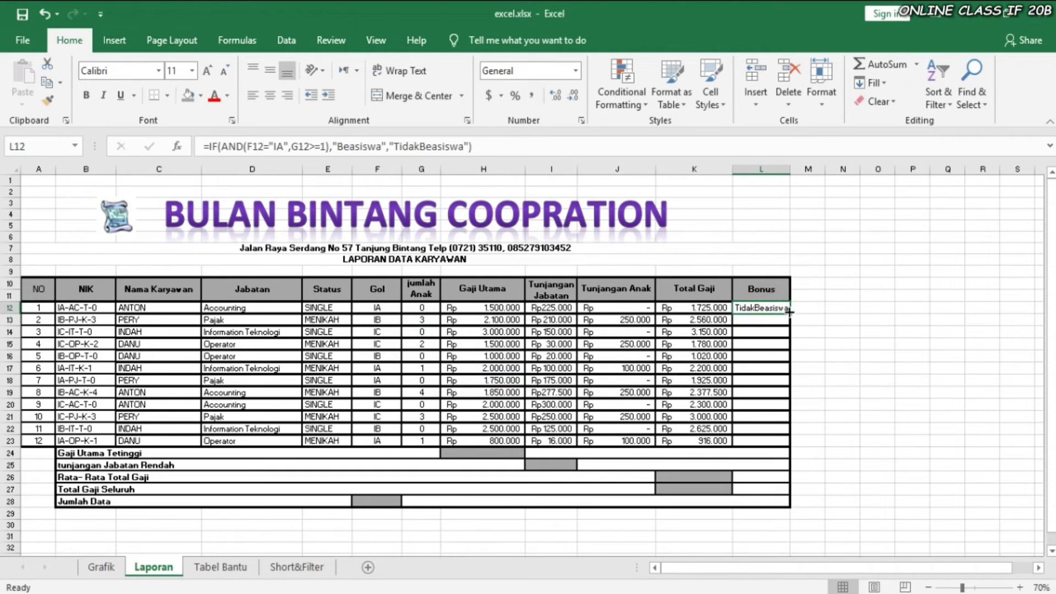
drag(788, 312, 793, 446)
click(818, 401)
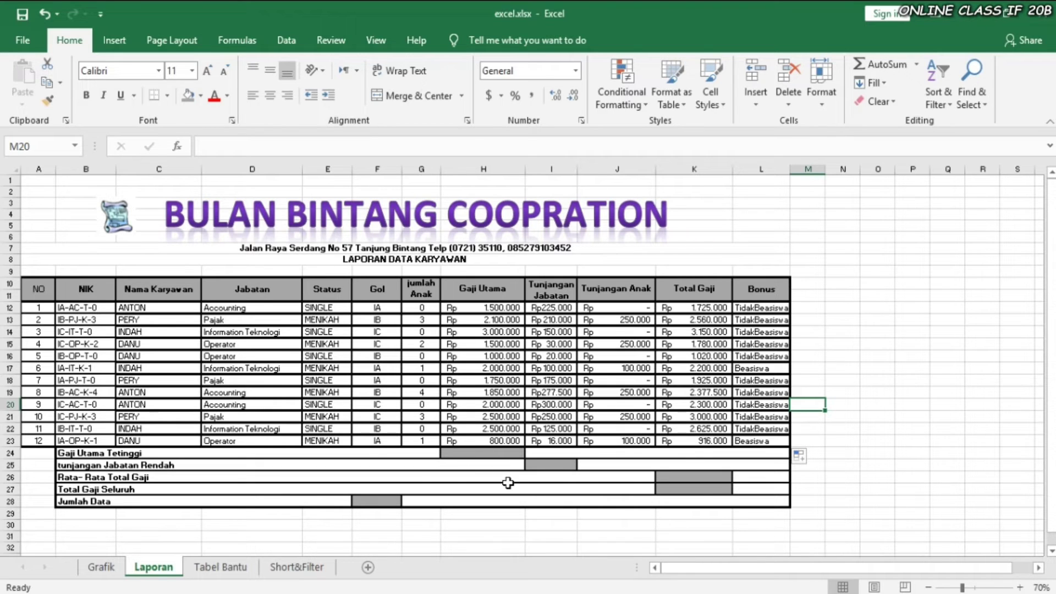
- Calculate the highest Gaji Utama in H24 with a MAX formula over H12:H23
click(498, 457)
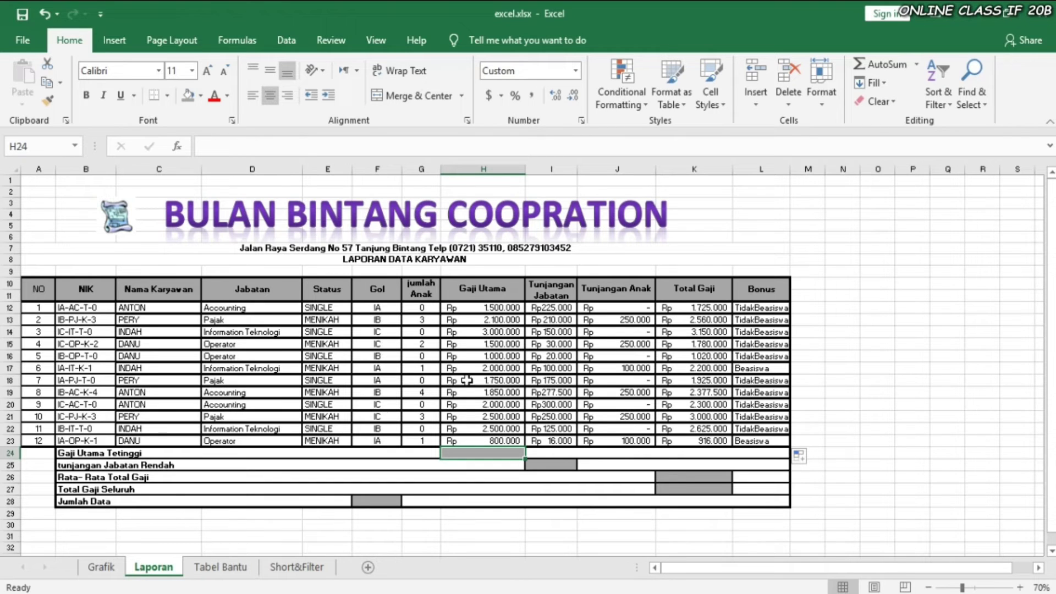
text(=)
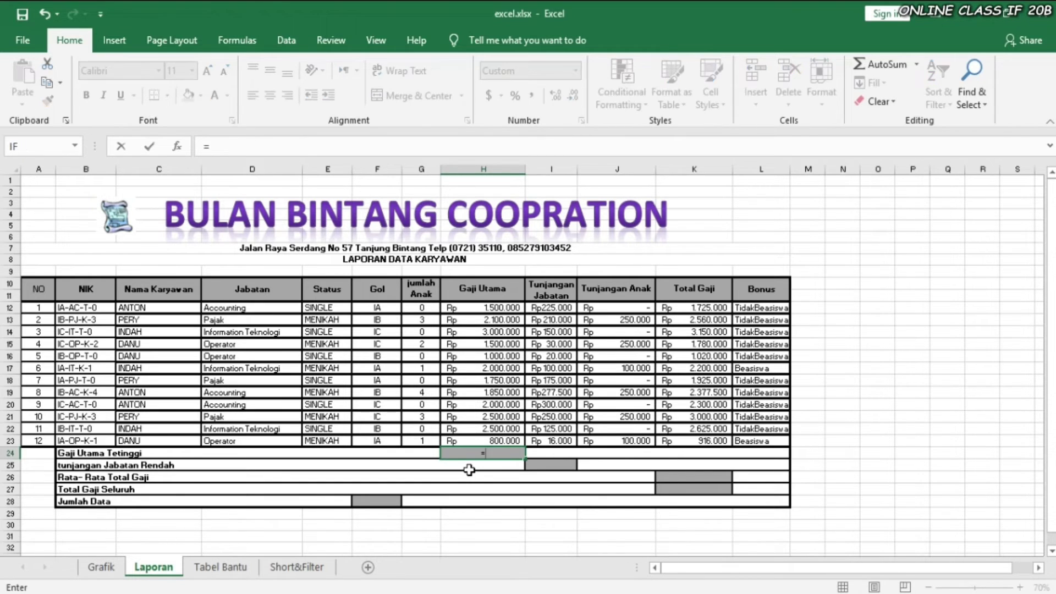
text(max)
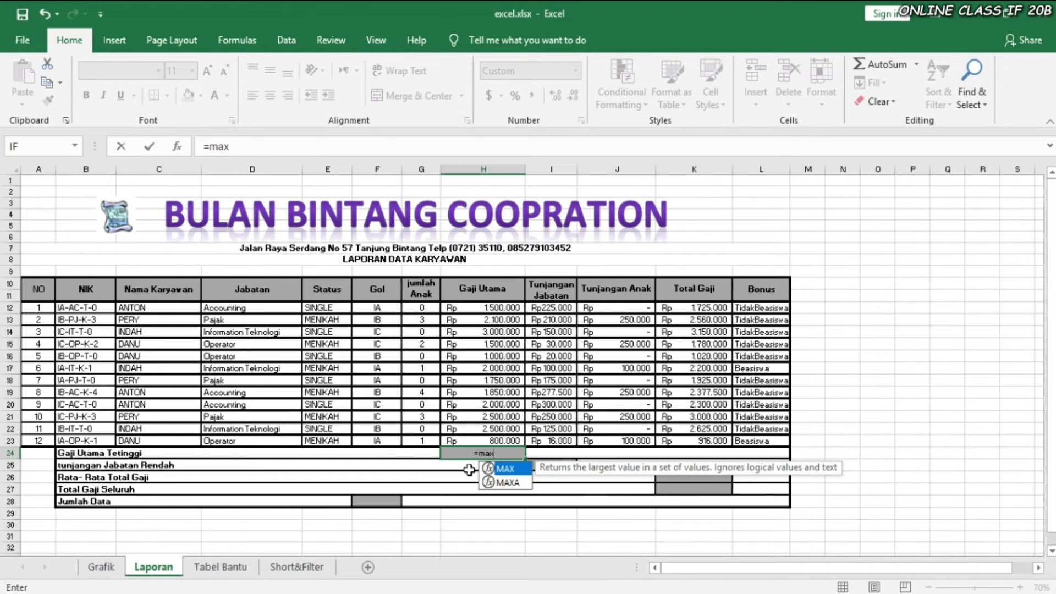
text(()
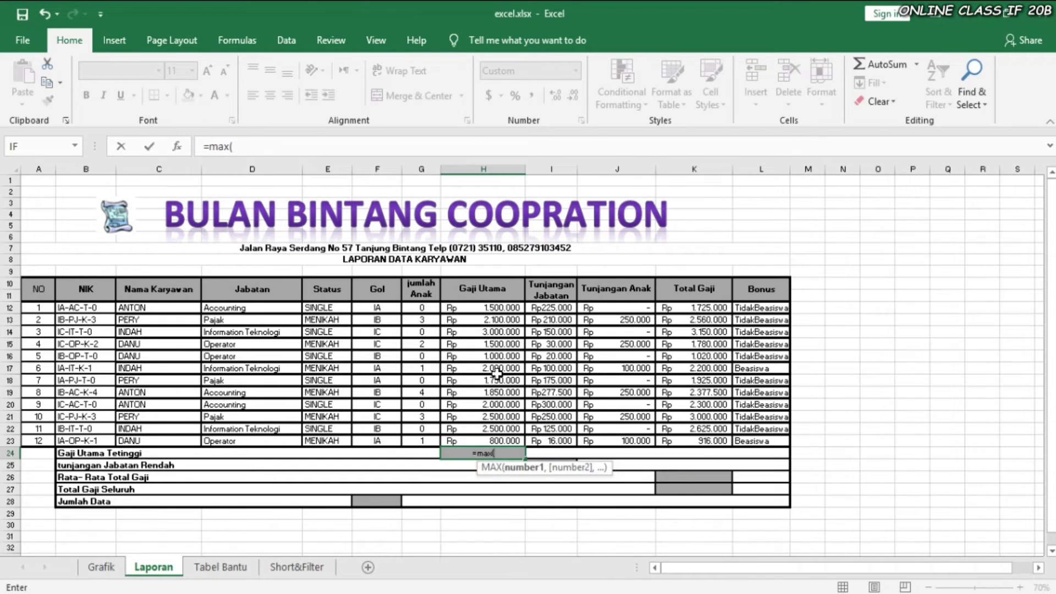
click(488, 309)
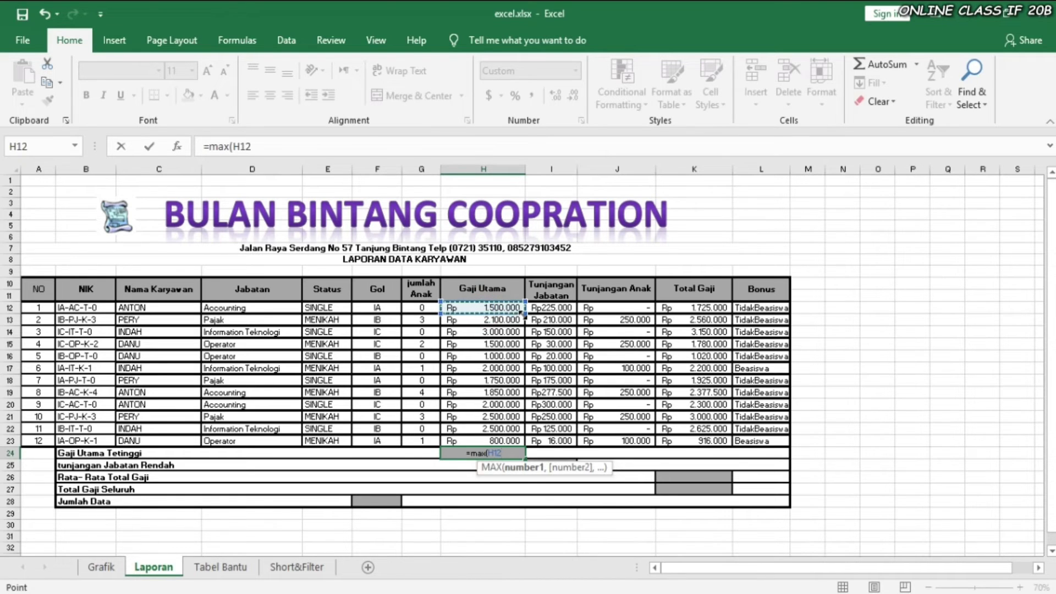
drag(519, 310, 525, 446)
key(Return)
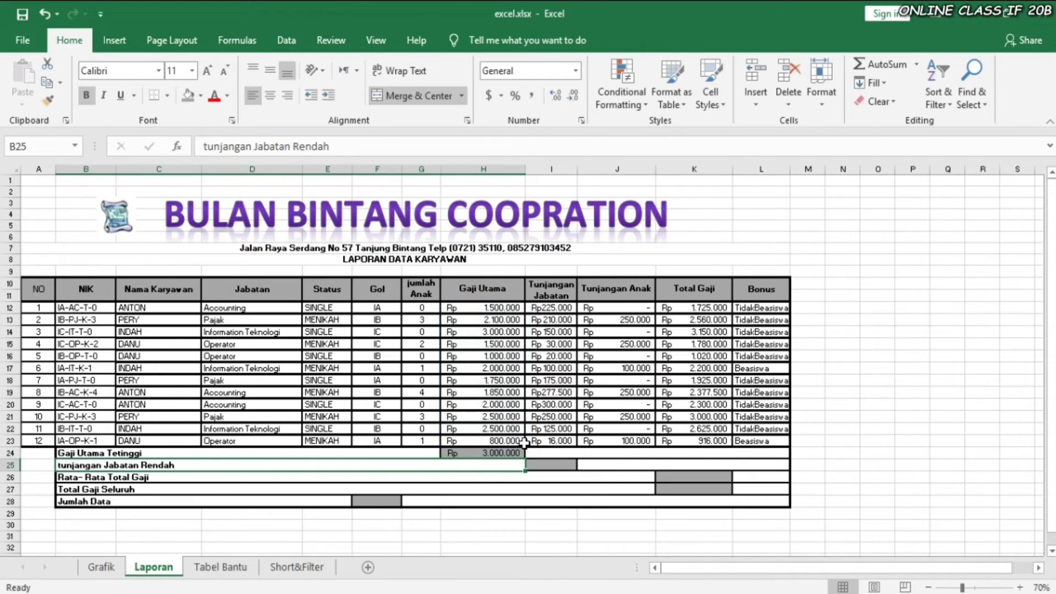
- Calculate the lowest Tunjangan Jabatan in I25 with a MIN formula over I12:I23
click(556, 466)
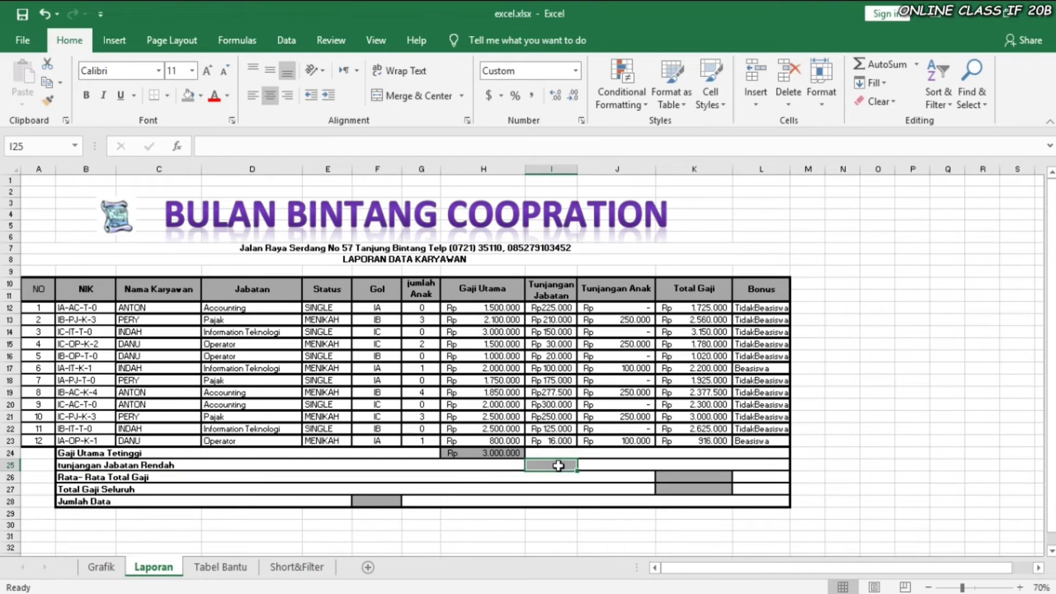
text(=)
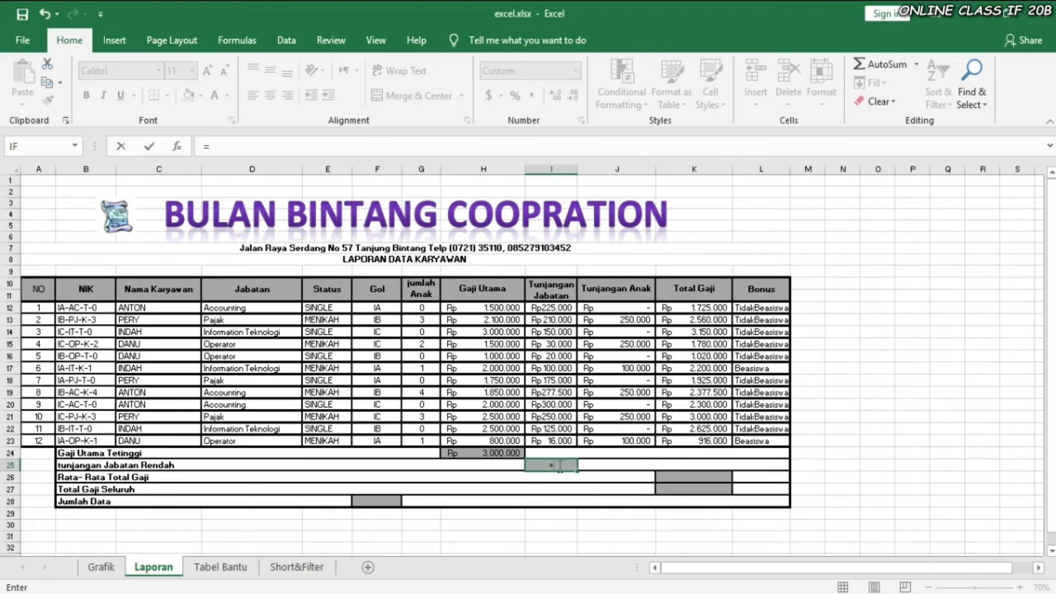
text(min)
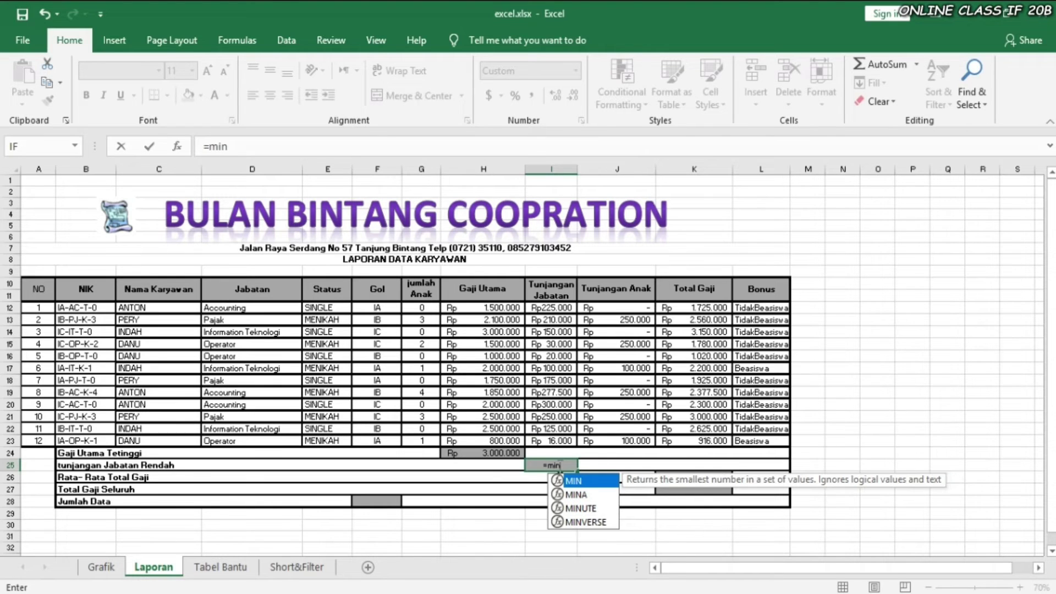
text(()
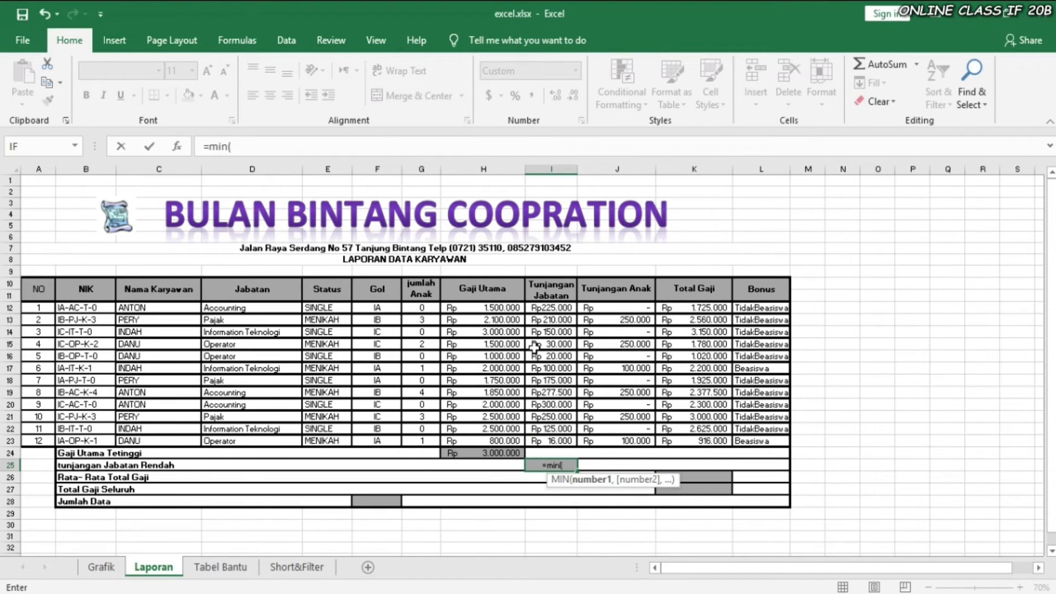
click(552, 308)
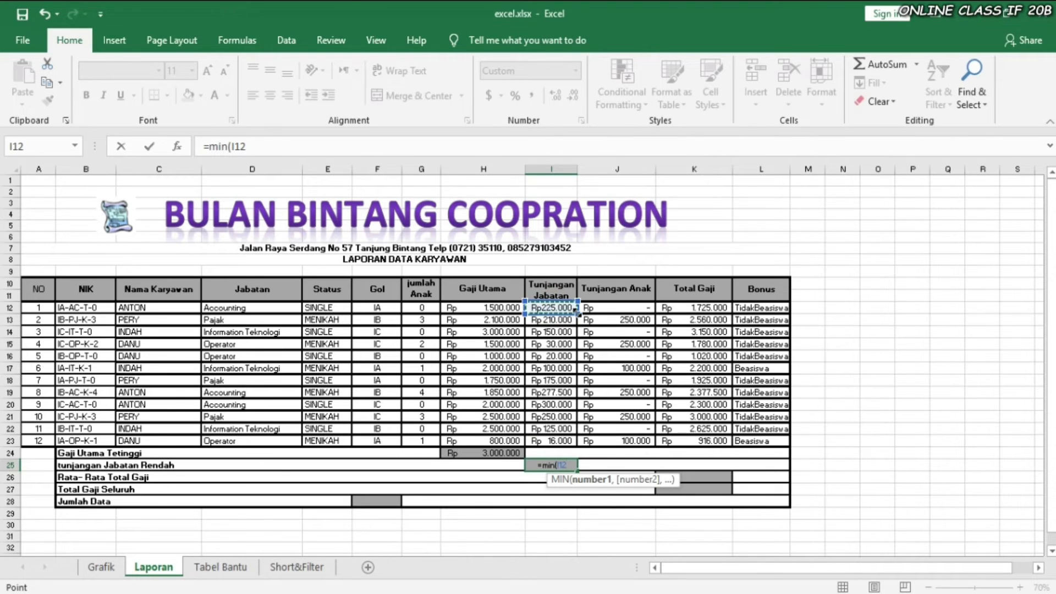
drag(576, 312, 582, 440)
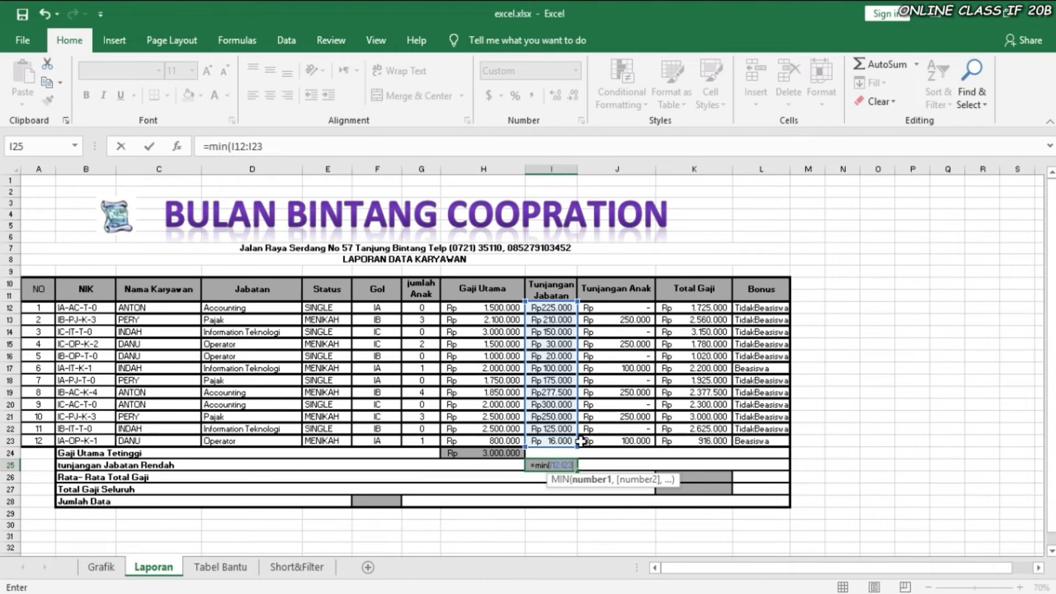
key(Return)
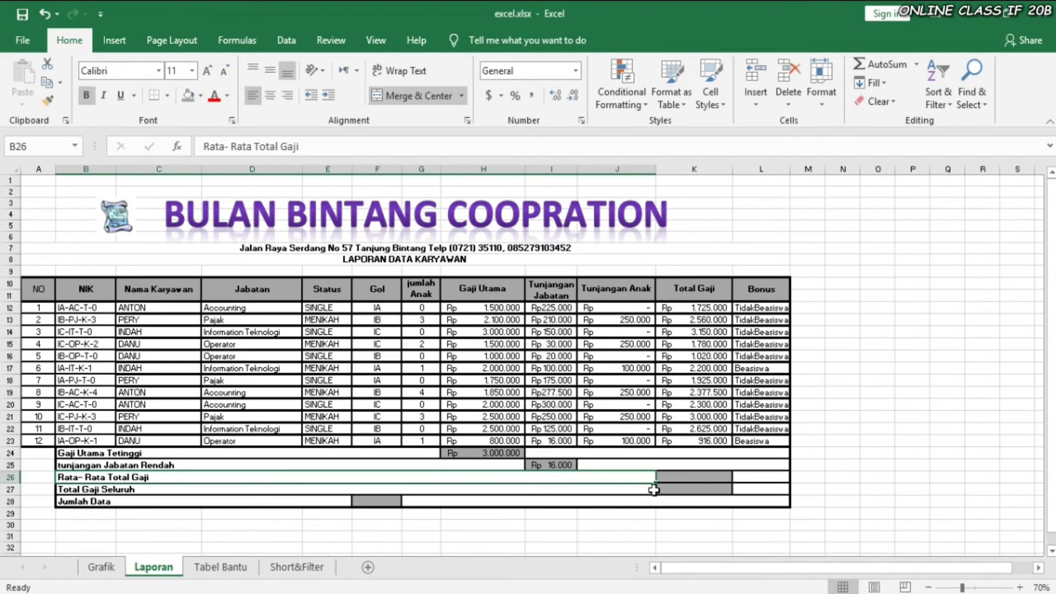
- Calculate the average Total Gaji in K26 with an AVERAGEA formula over K12:K23
click(697, 478)
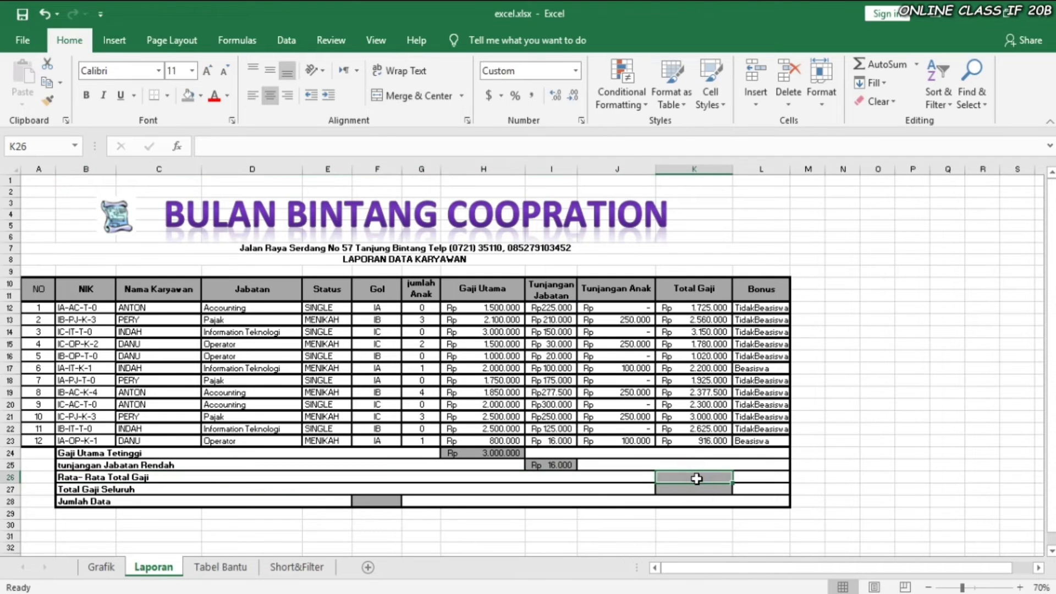
text(=)
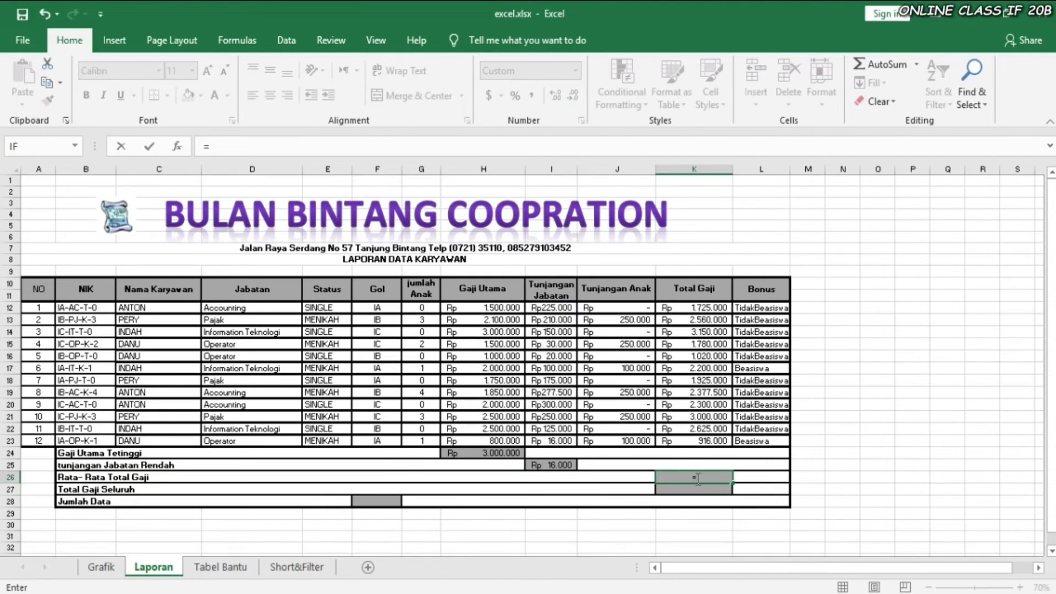
text(av)
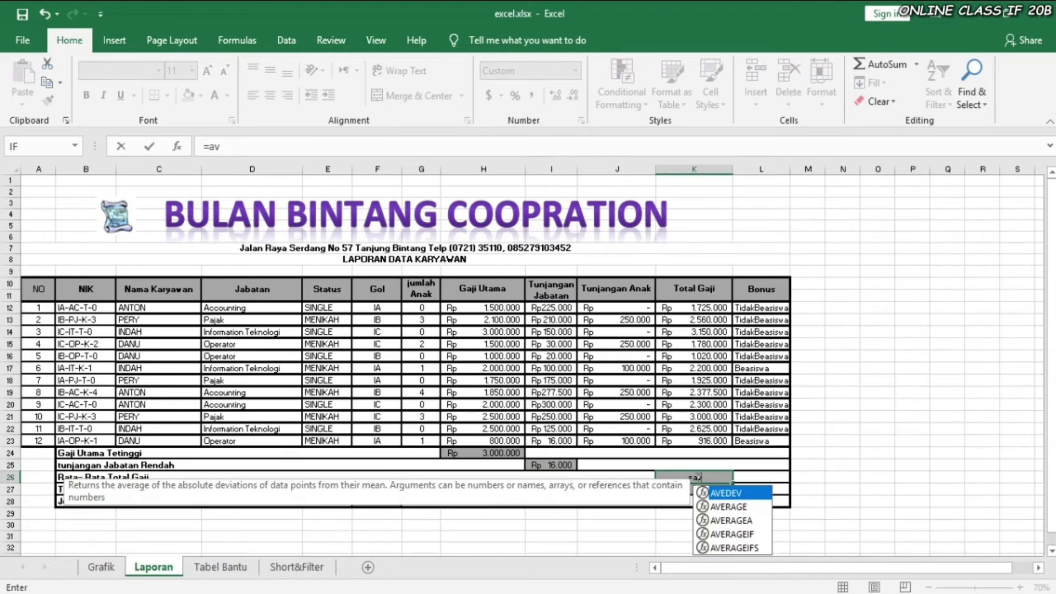
text(a)
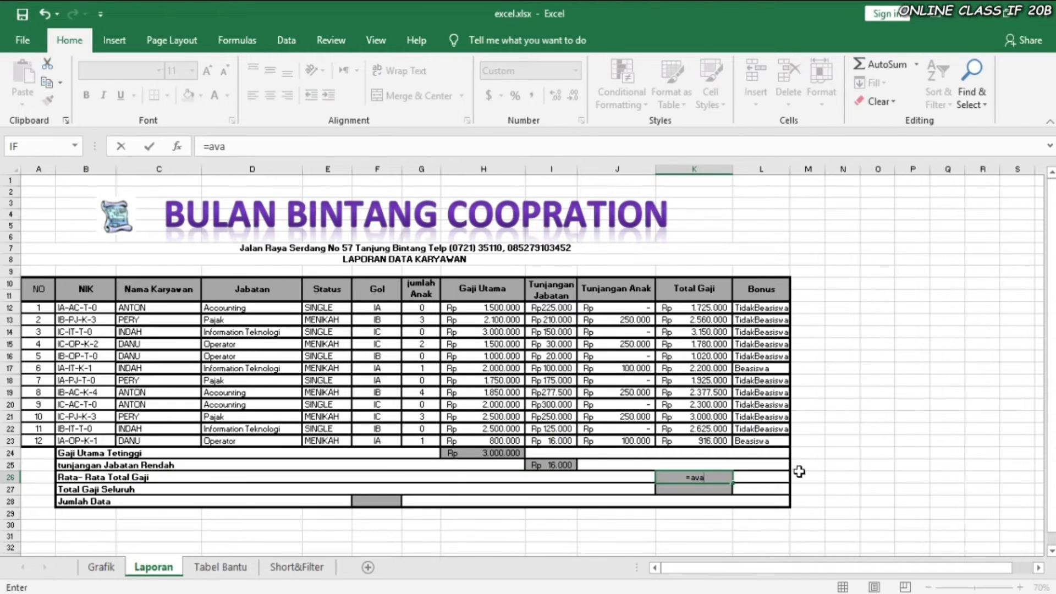
key(BackSpace)
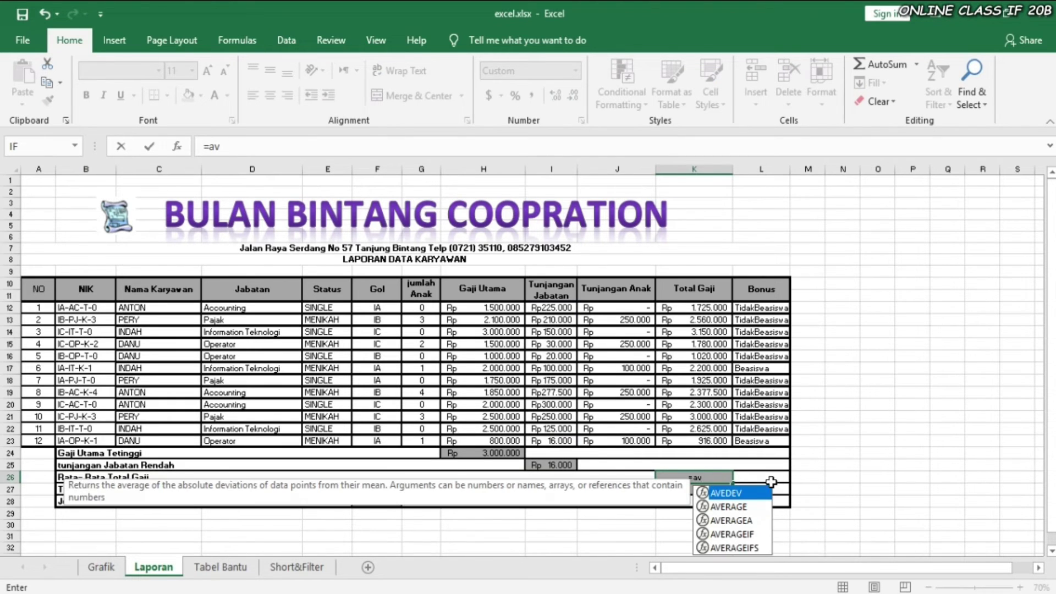
click(730, 521)
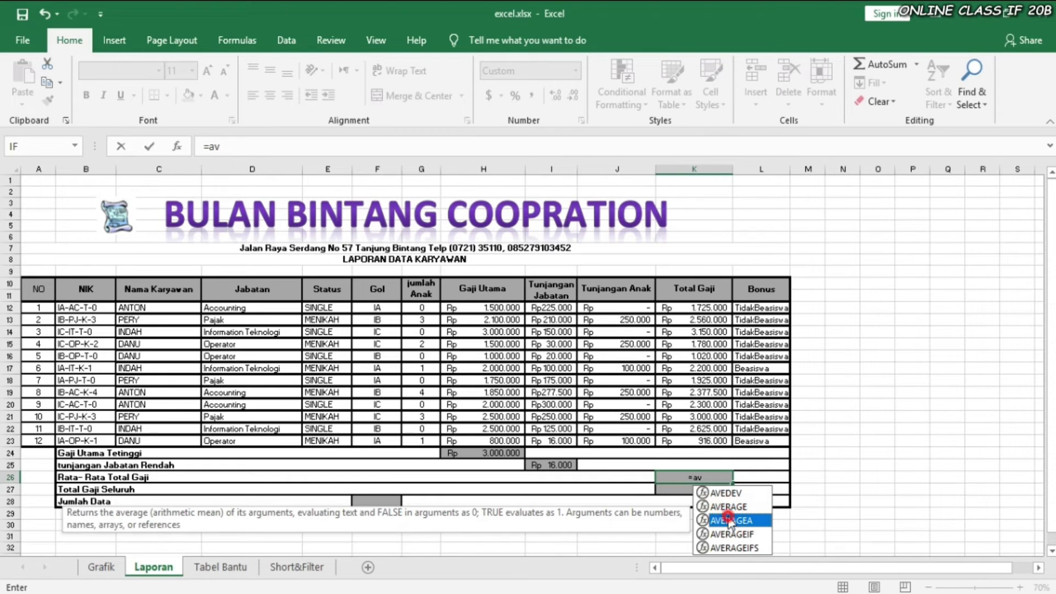
double_click(731, 521)
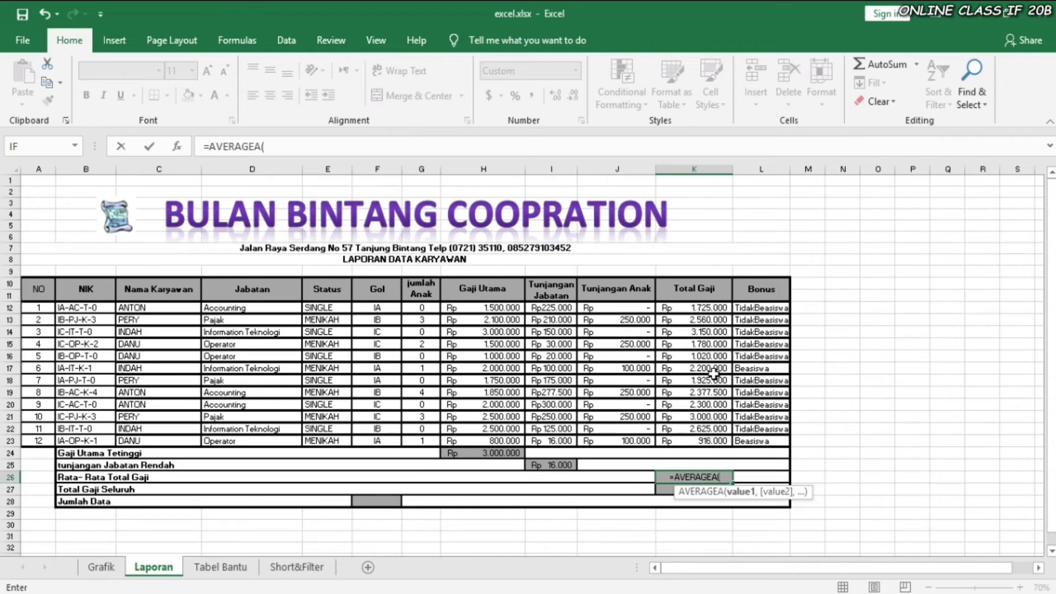
click(698, 308)
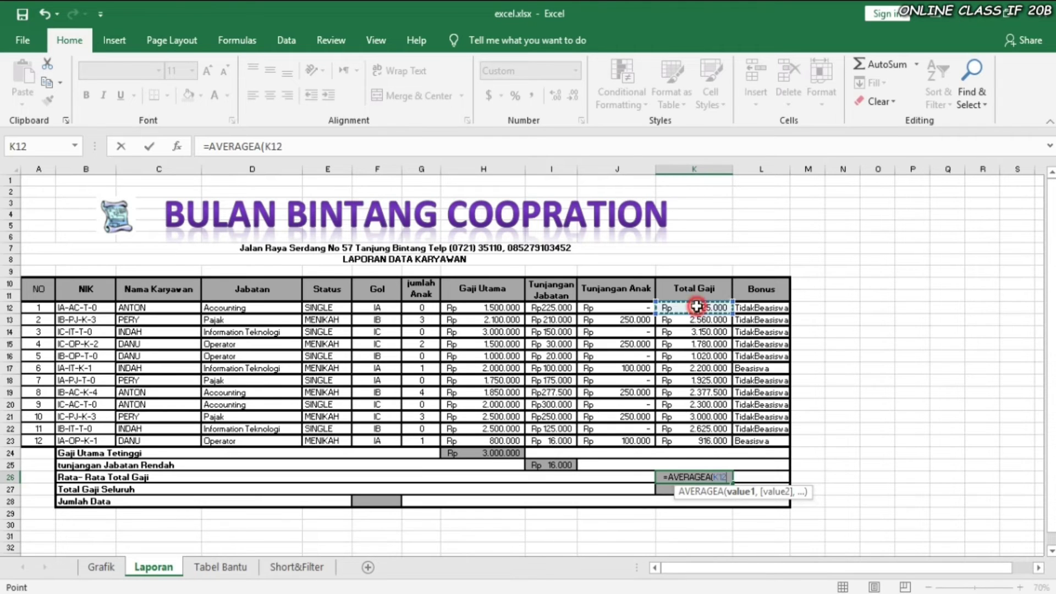
drag(720, 308, 736, 445)
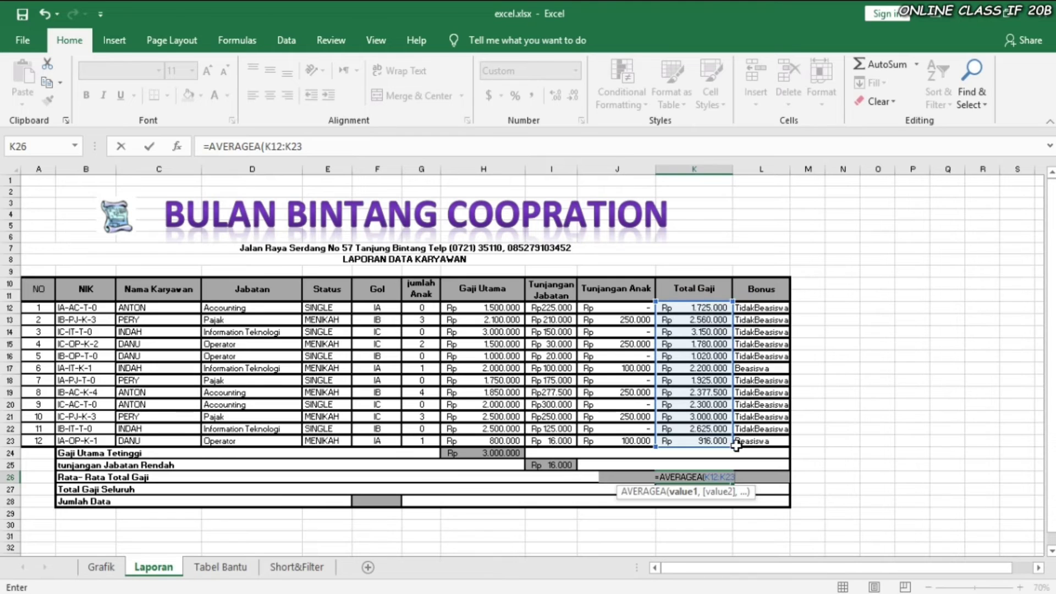
key(Return)
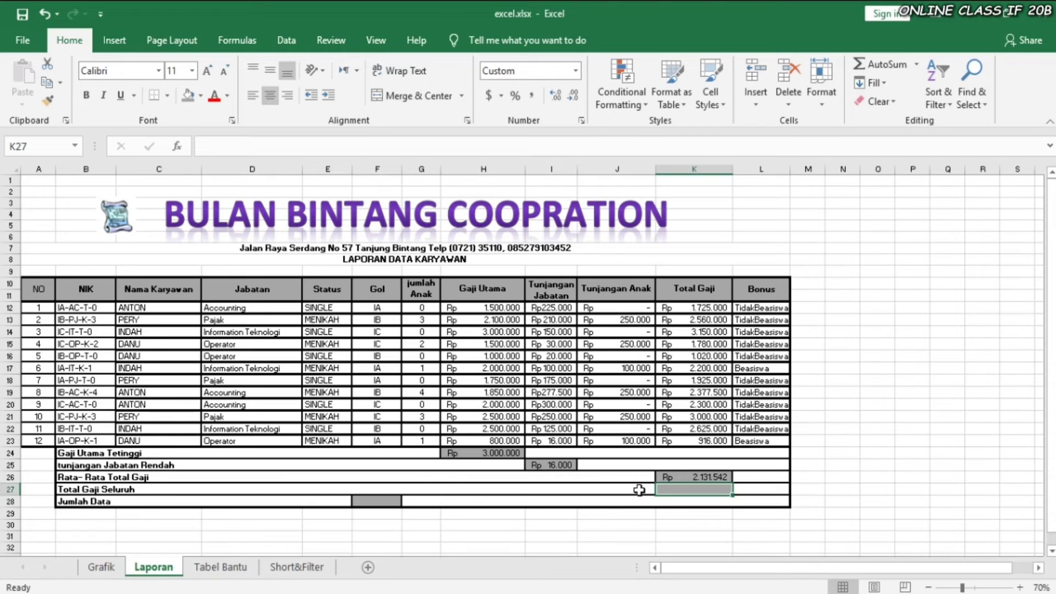
- Calculate the overall Total Gaji in K27 with a SUM formula over K12:K23
text(=s)
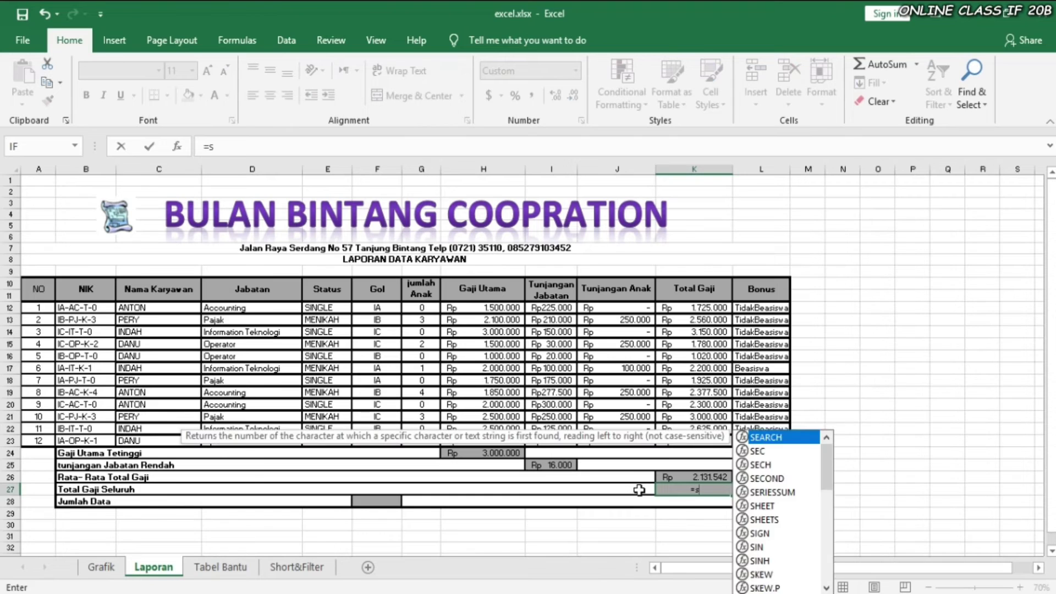
text(um)
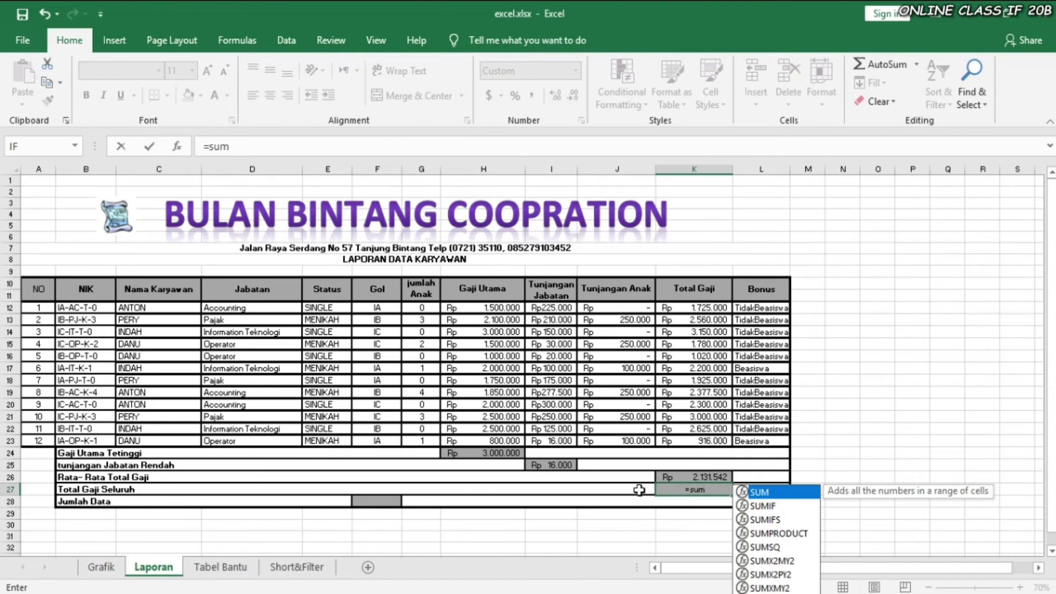
key(Tab)
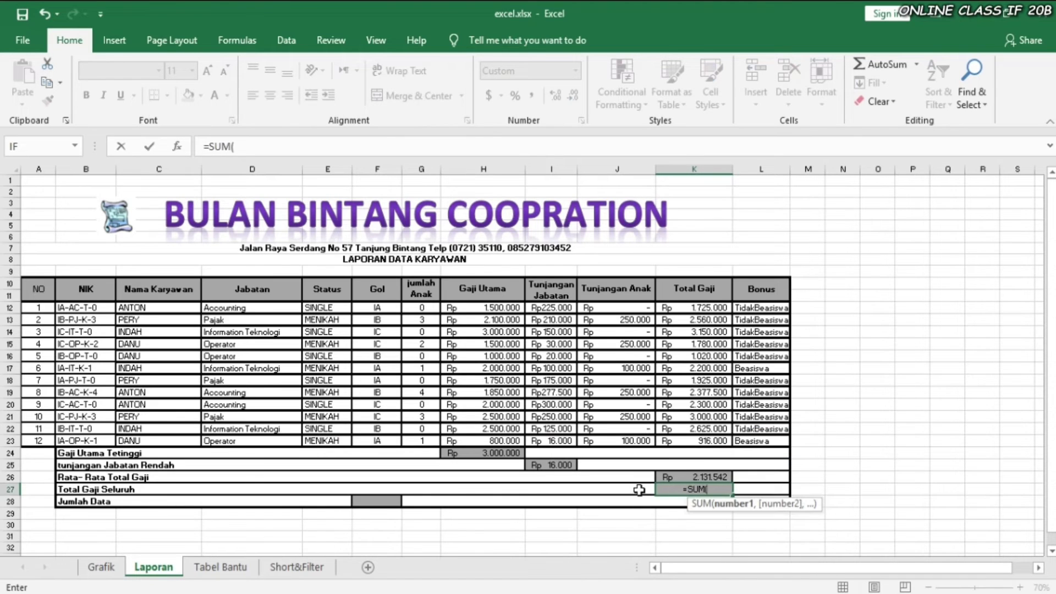
click(695, 308)
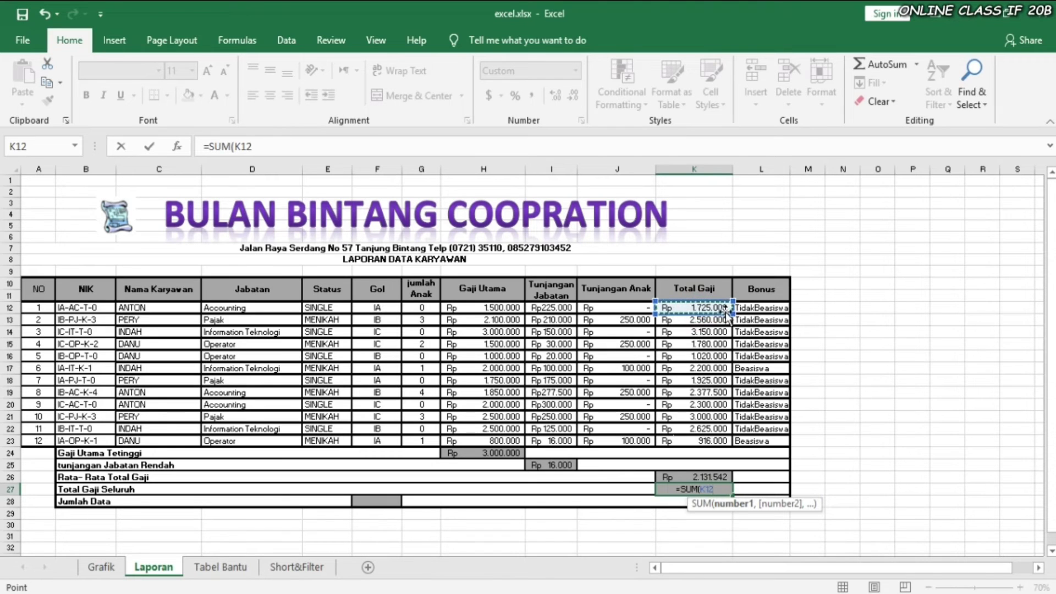
drag(728, 335, 732, 442)
key(Return)
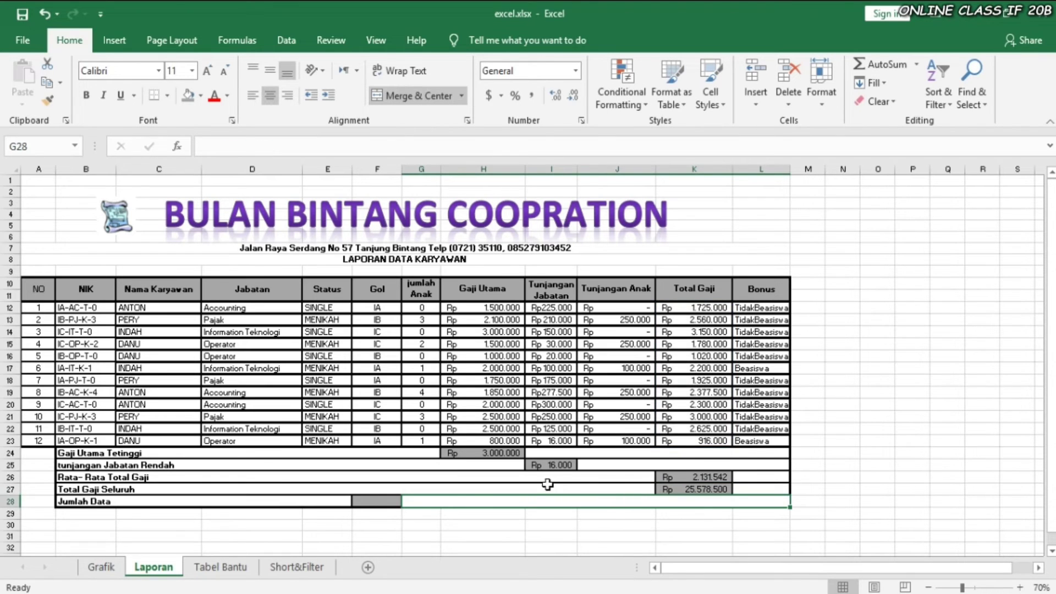
- Count the data entries in F28 with a COUNTA formula over the Gol cells F12:F23
click(371, 504)
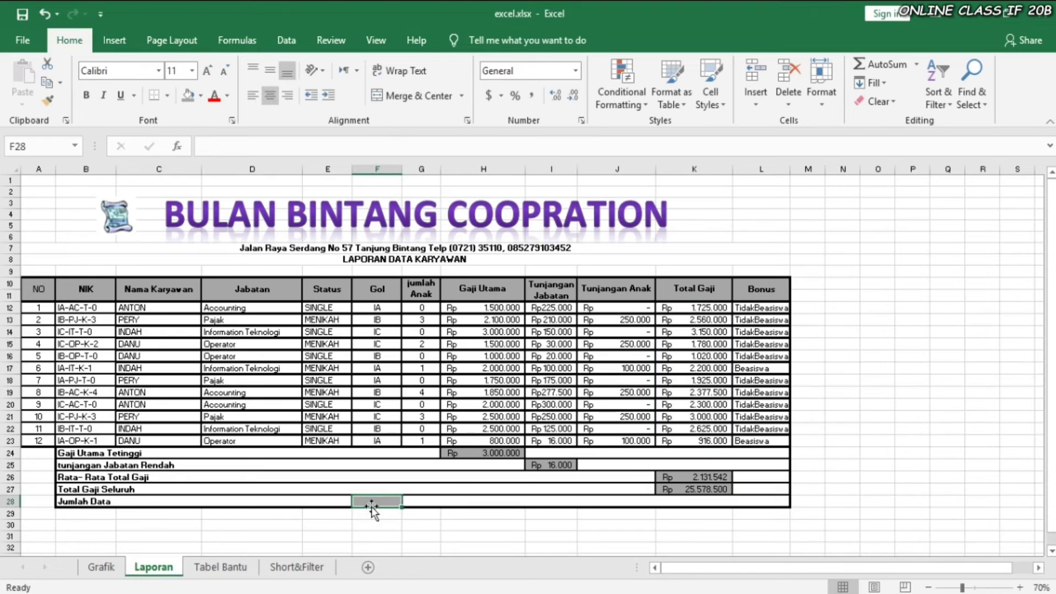
text(=)
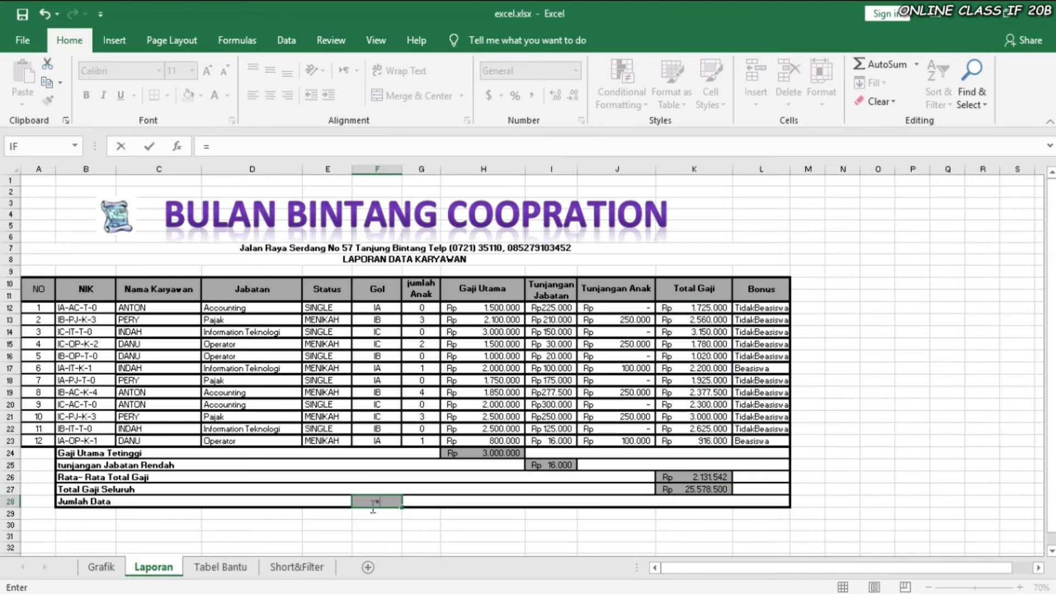
text(c)
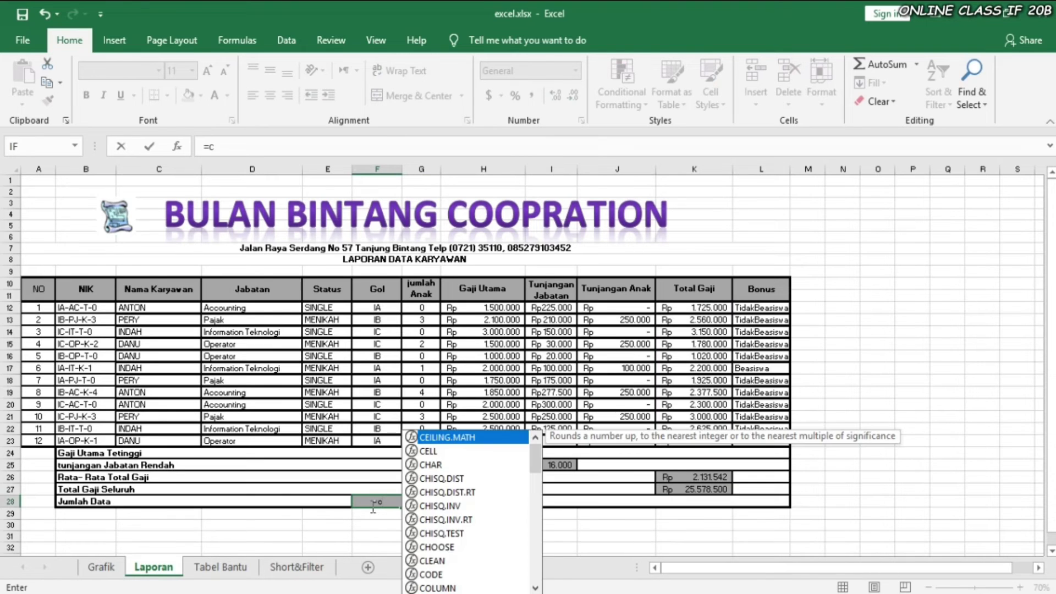
text(ou)
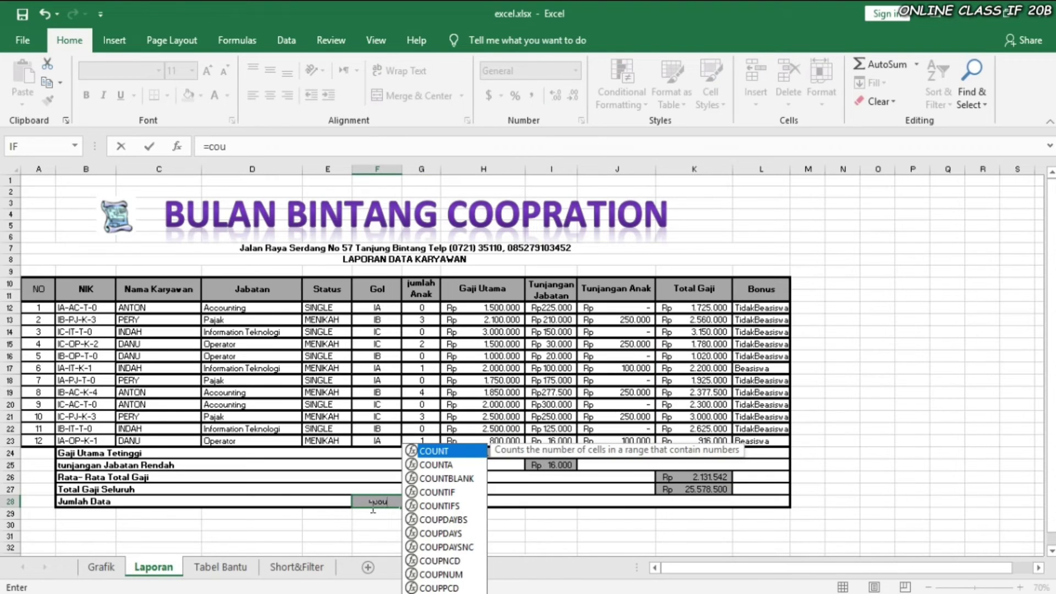
click(443, 467)
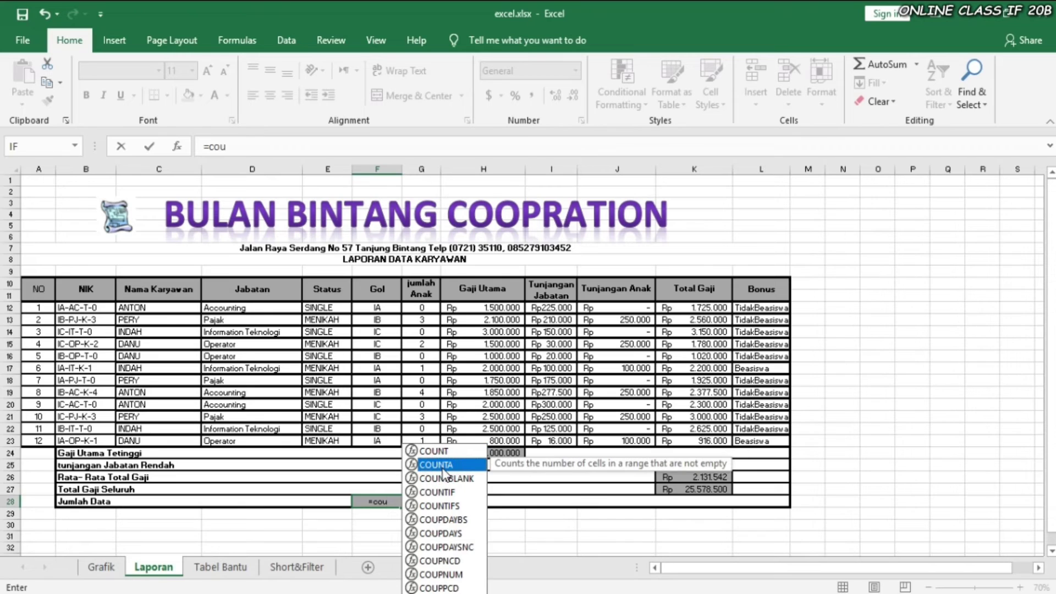
double_click(442, 467)
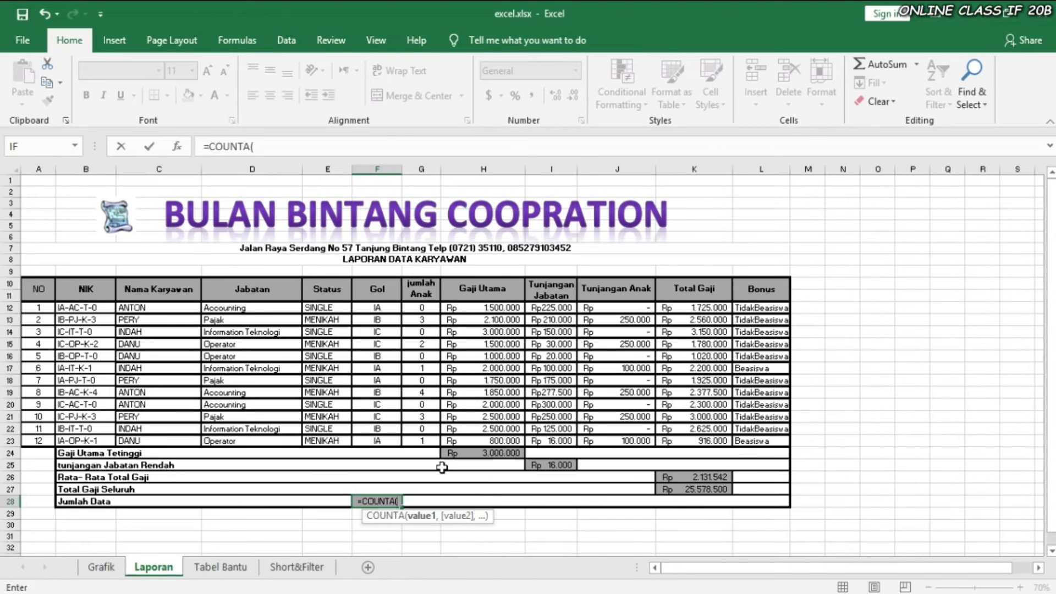
click(381, 310)
drag(383, 312, 400, 444)
text())
key(Return)
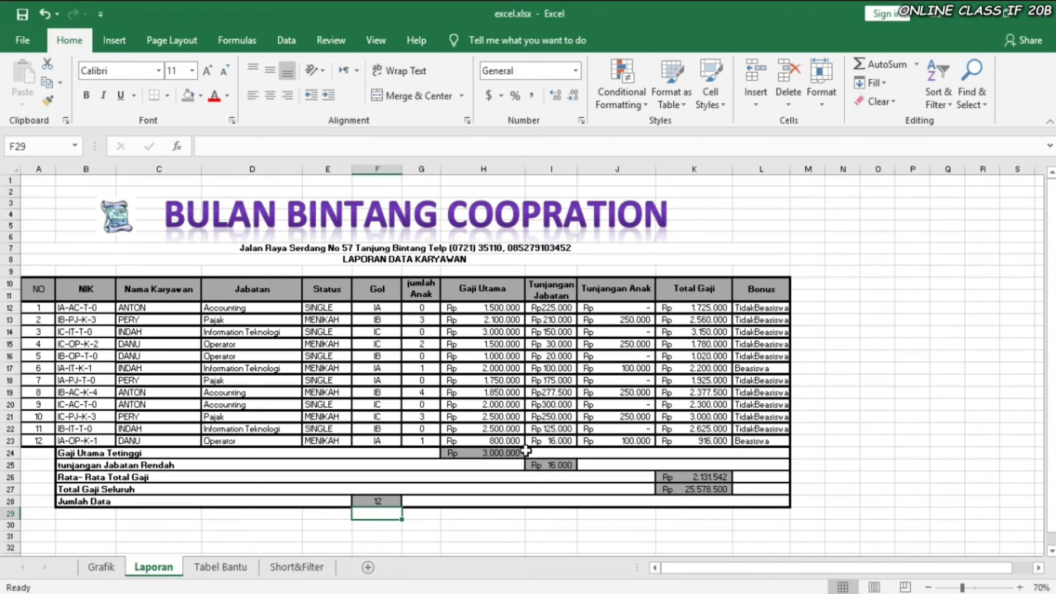
click(381, 524)
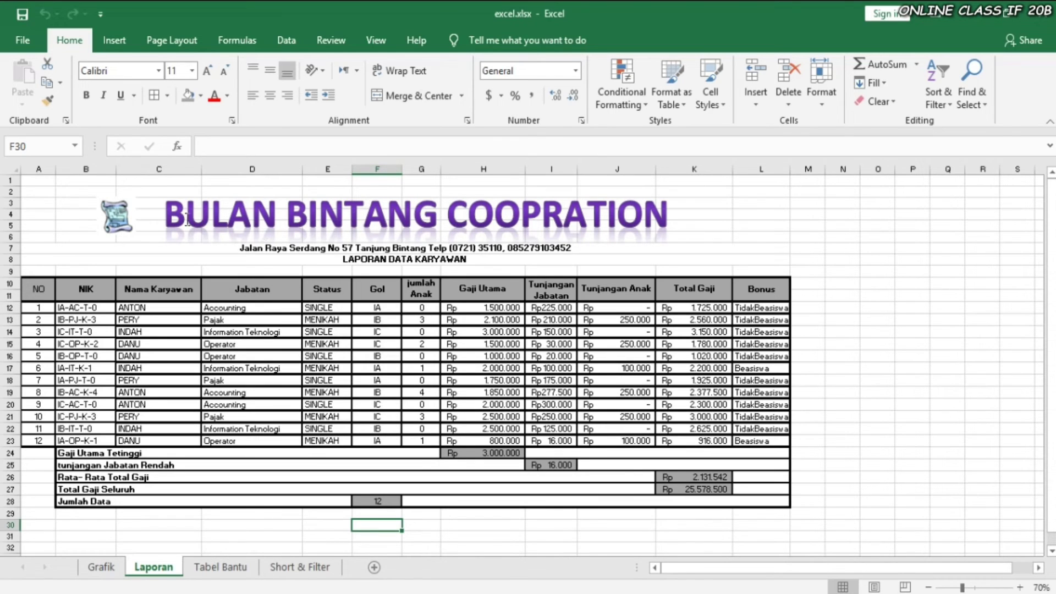
- Copy the entire Laporan sheet and paste it over the whole blank Short & Filter sheet
click(13, 170)
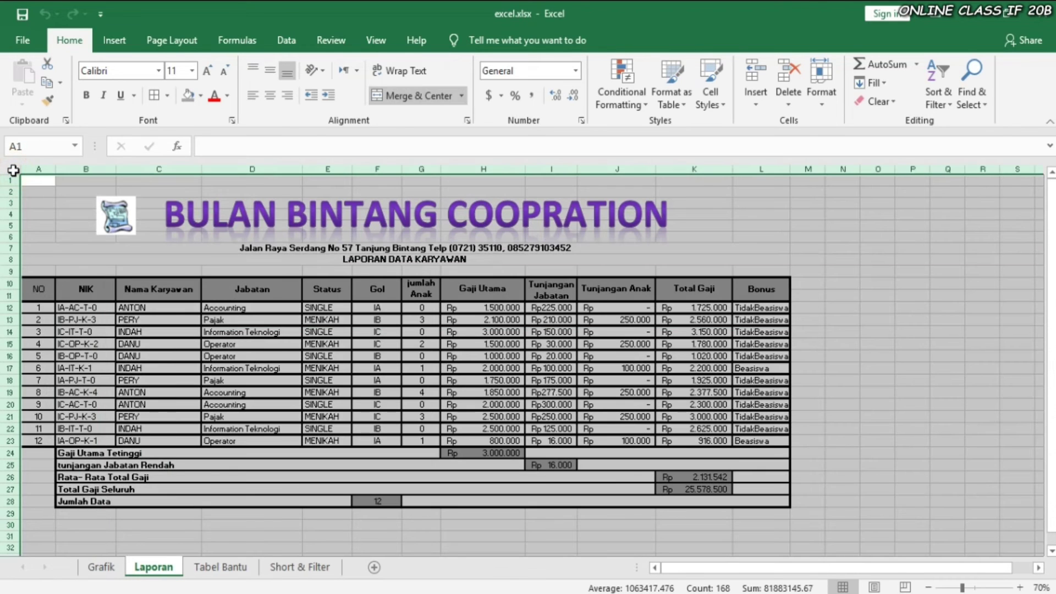
key(ctrl+c)
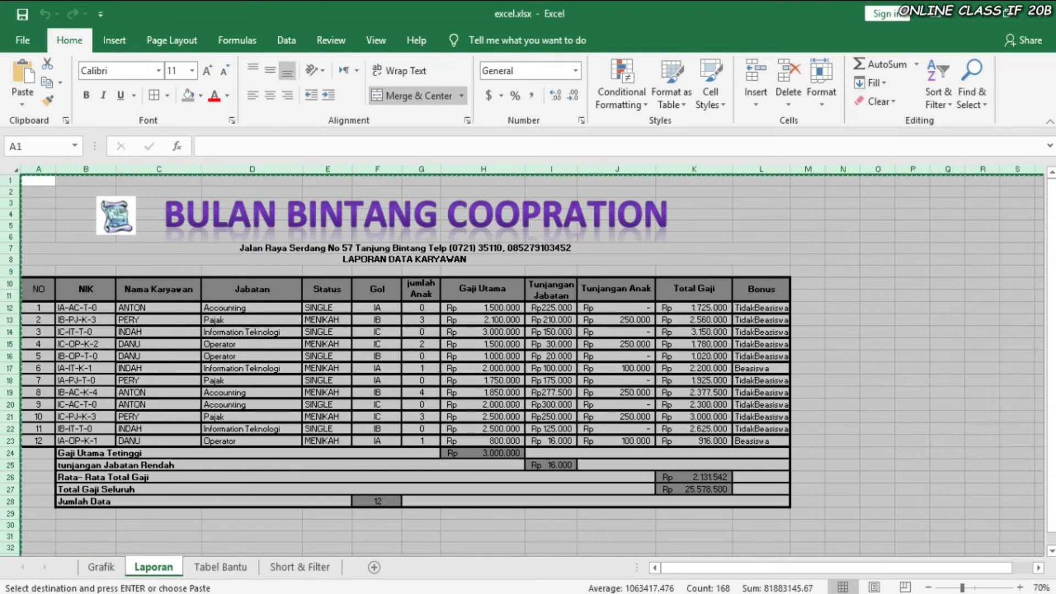
click(299, 568)
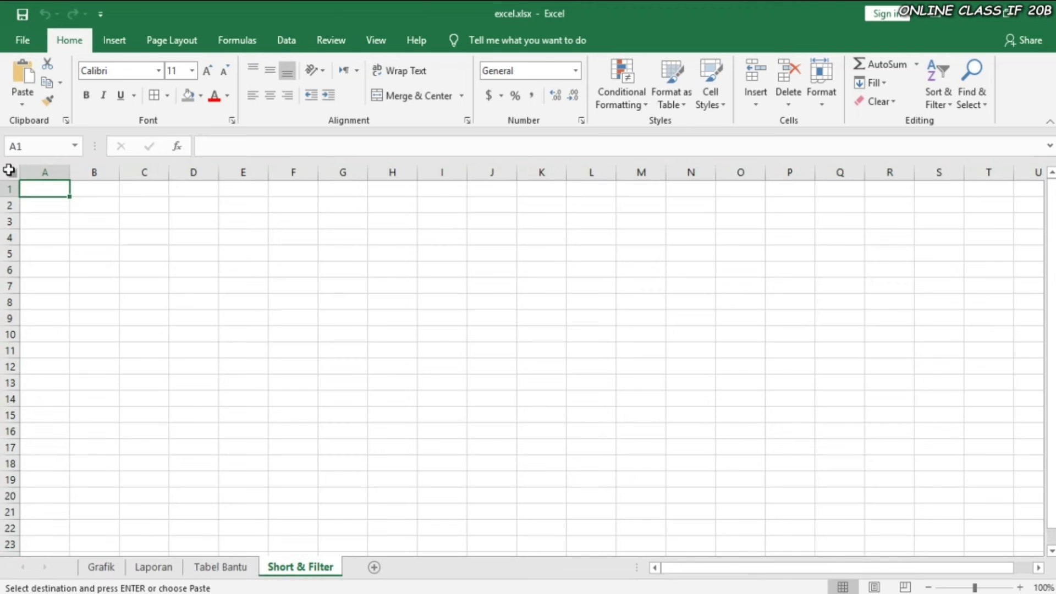
click(9, 170)
key(ctrl+v)
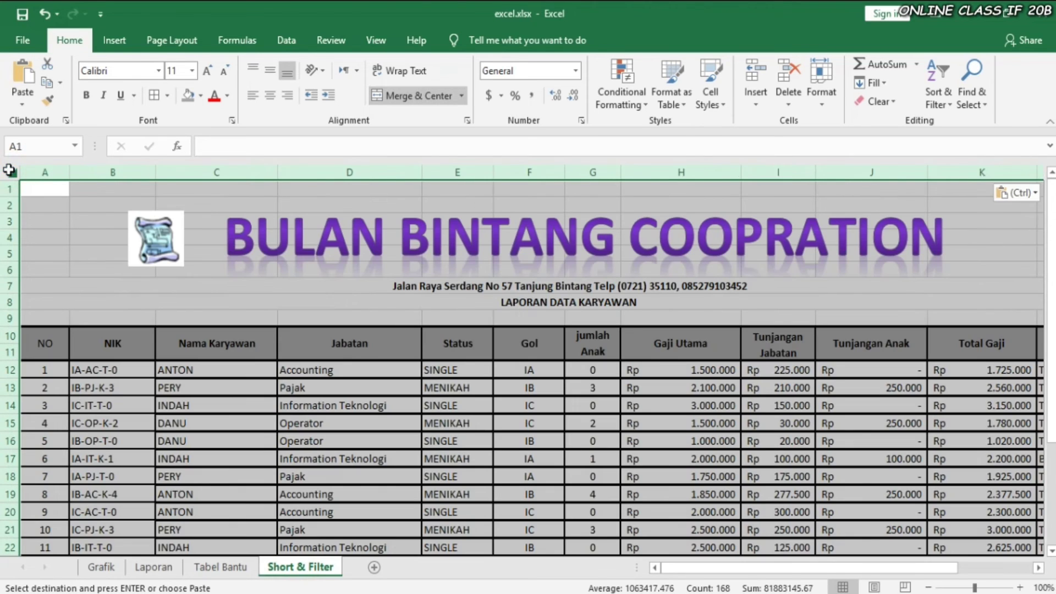
scroll(628, 346, down, 4)
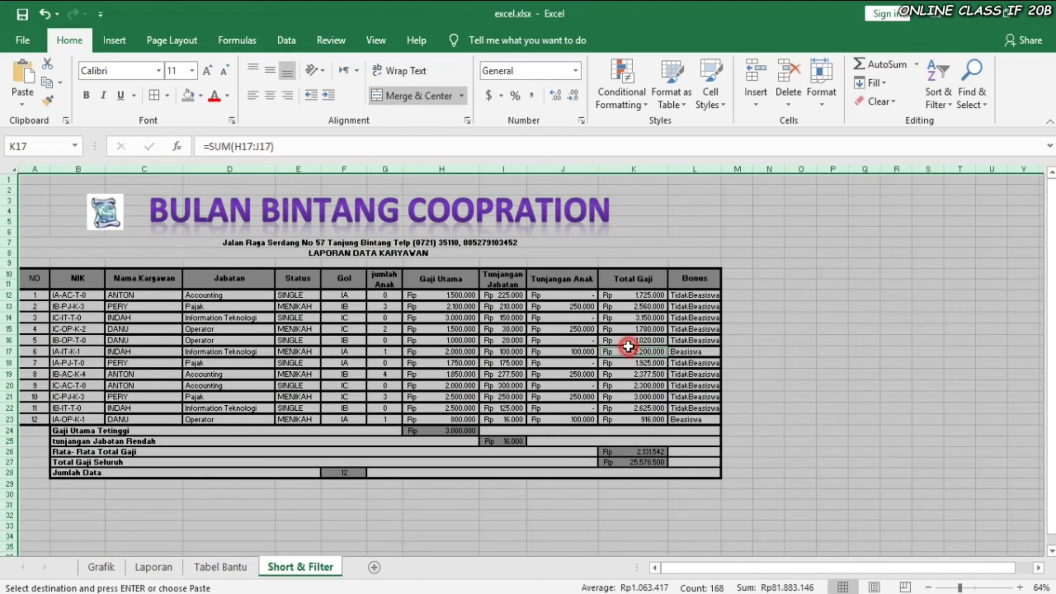
- Start a Sort on the employee table B10:L23, treating the first row as headers and sorting by Jabatan, A to Z
click(789, 372)
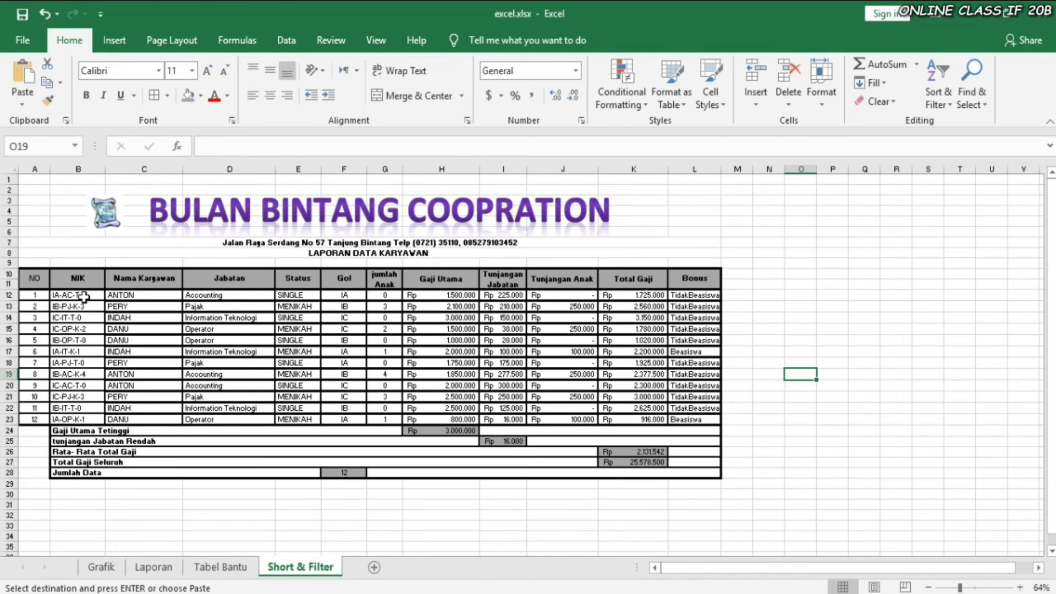
drag(60, 281, 673, 418)
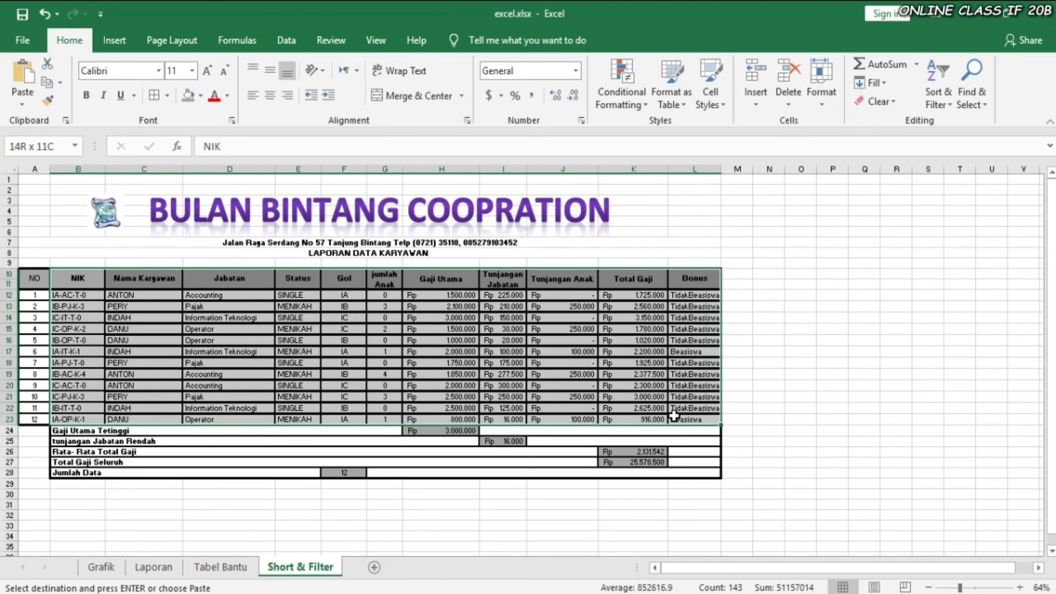
click(286, 41)
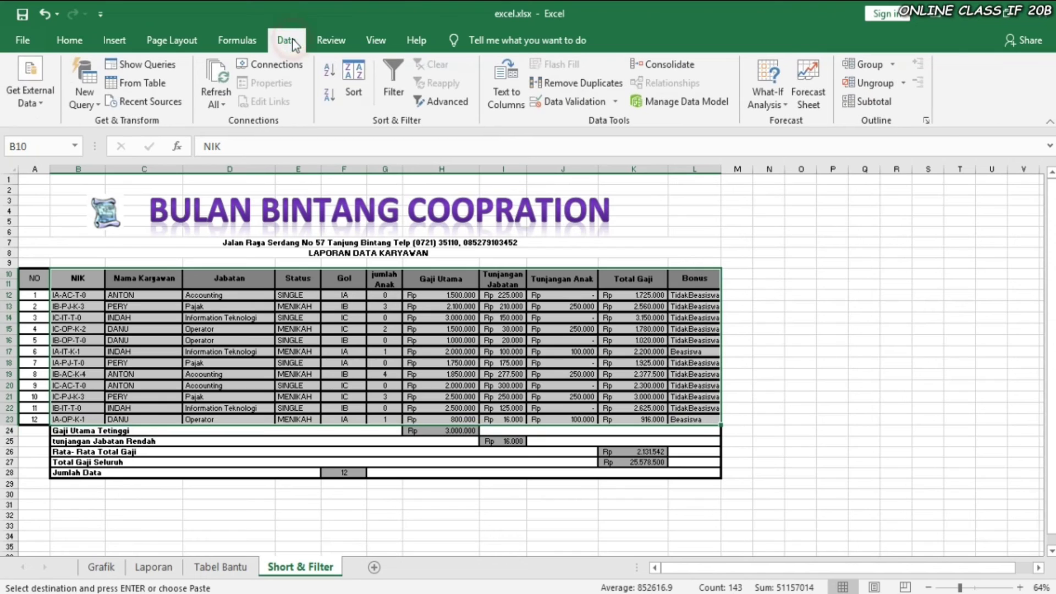
click(362, 87)
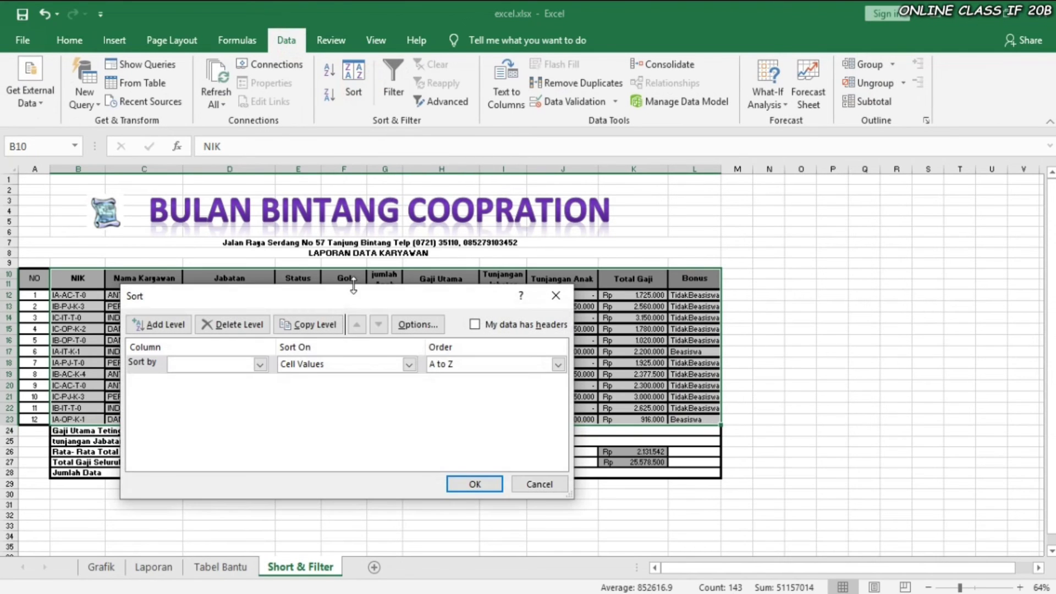
click(479, 325)
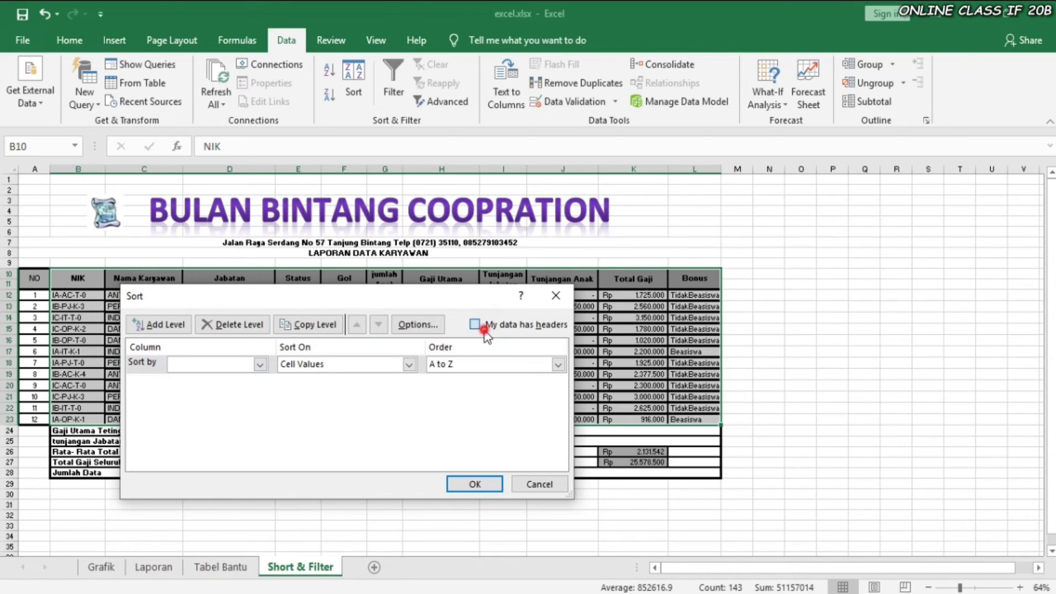
click(259, 364)
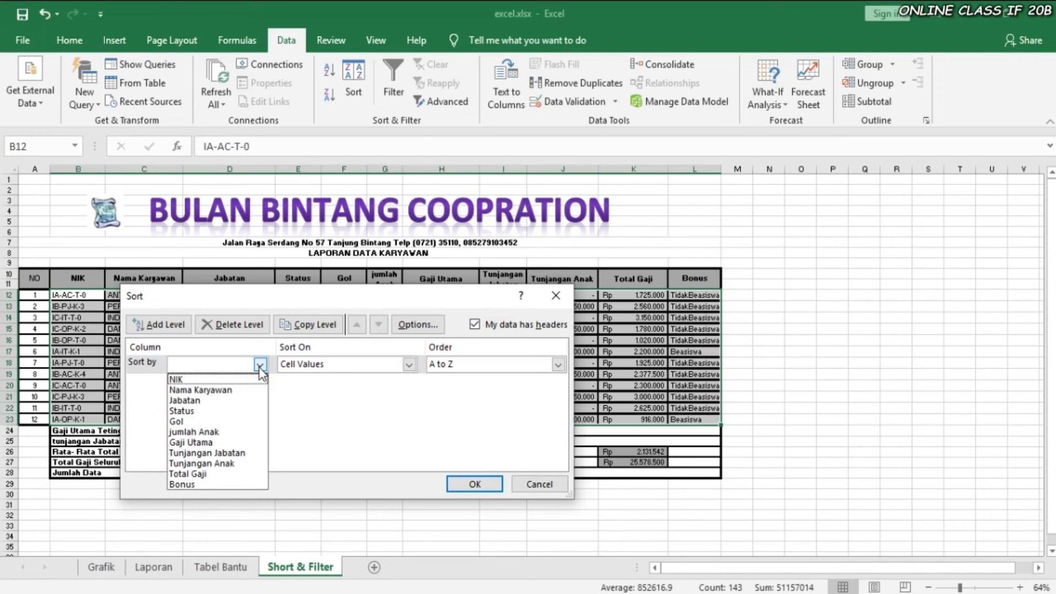
click(216, 406)
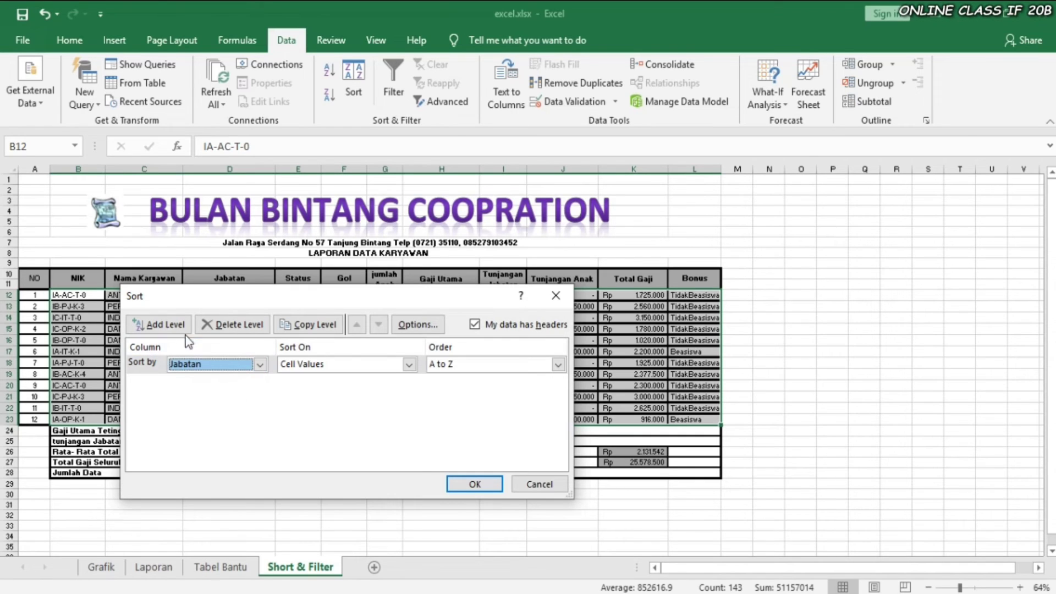
- Add a second sort level on jumlah Anak, ordered Largest to Smallest, and apply the sort
click(173, 330)
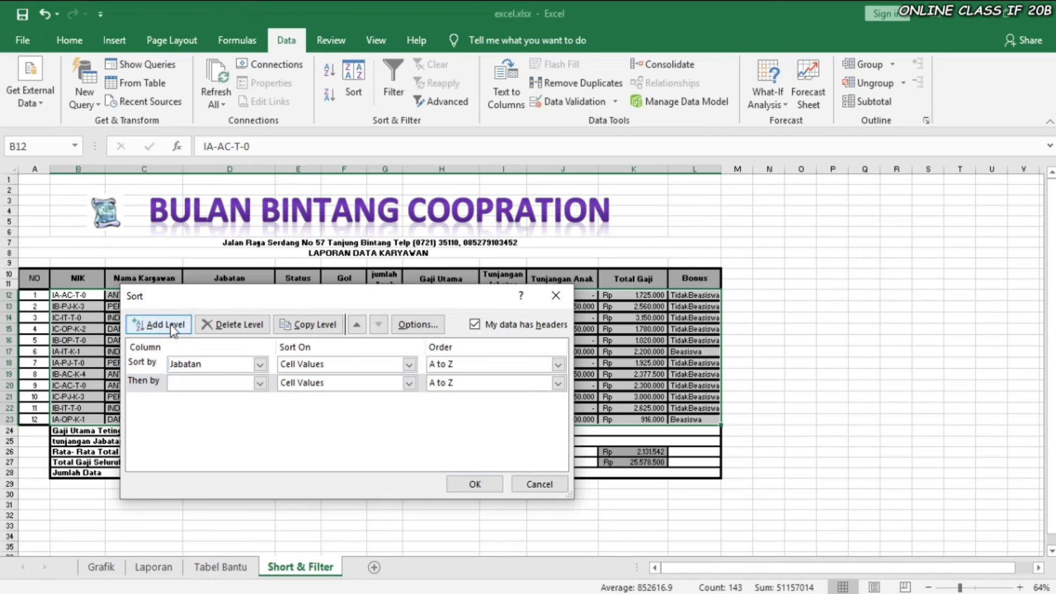
click(259, 384)
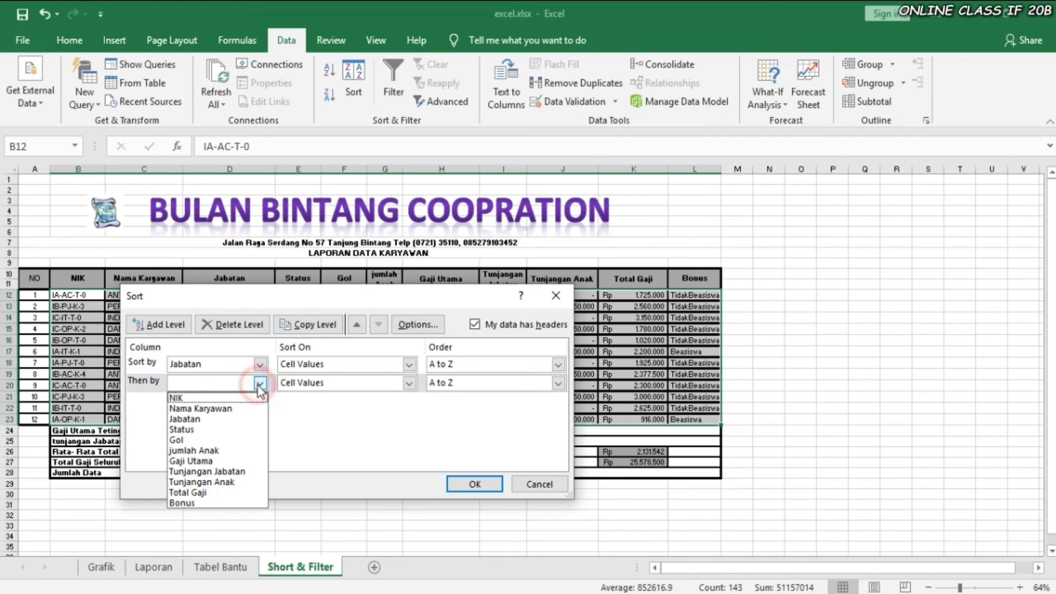
click(208, 451)
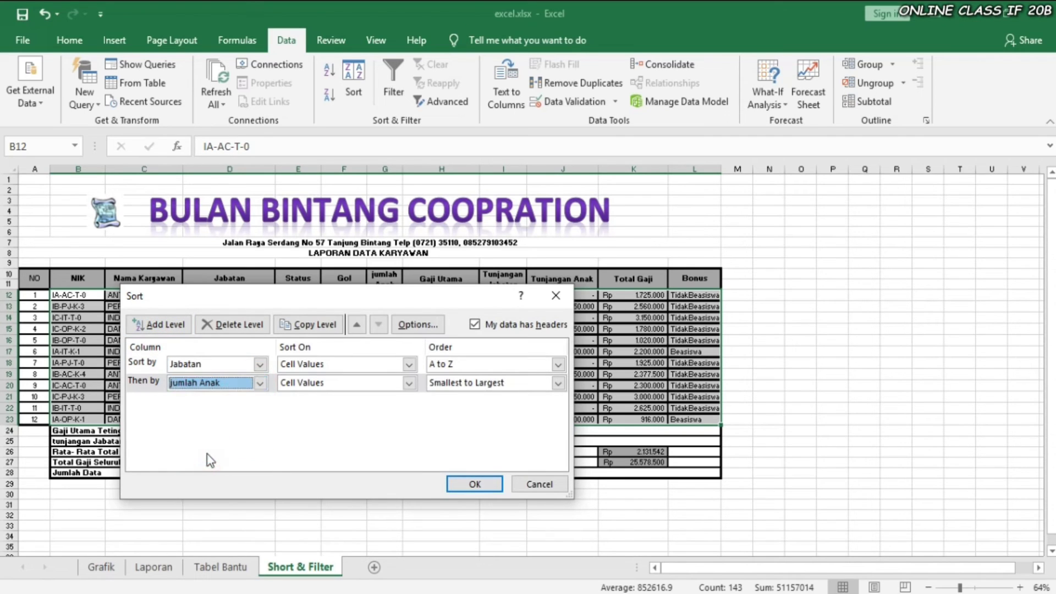
click(558, 383)
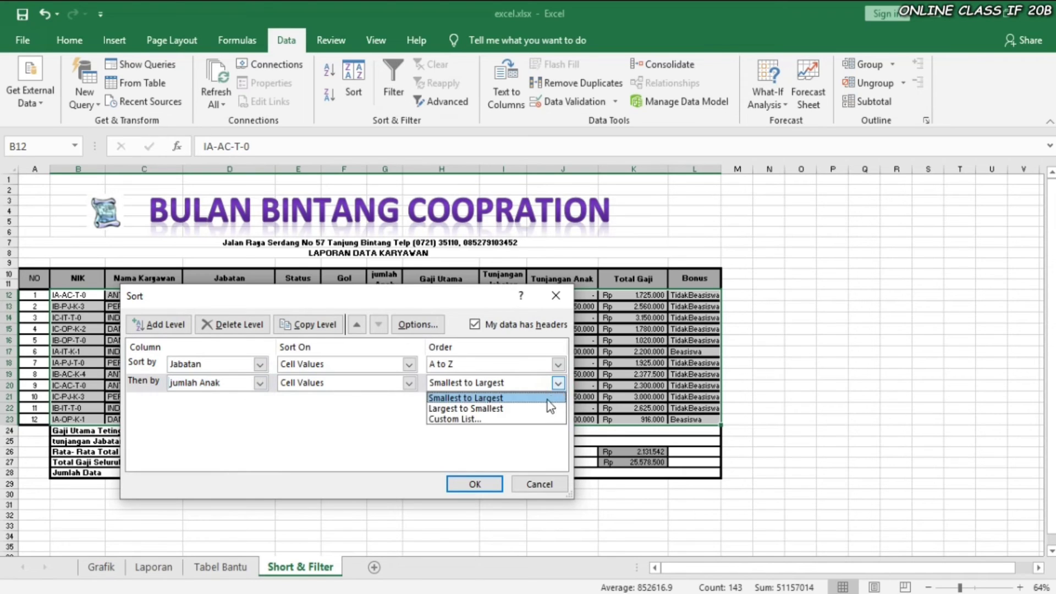
click(511, 408)
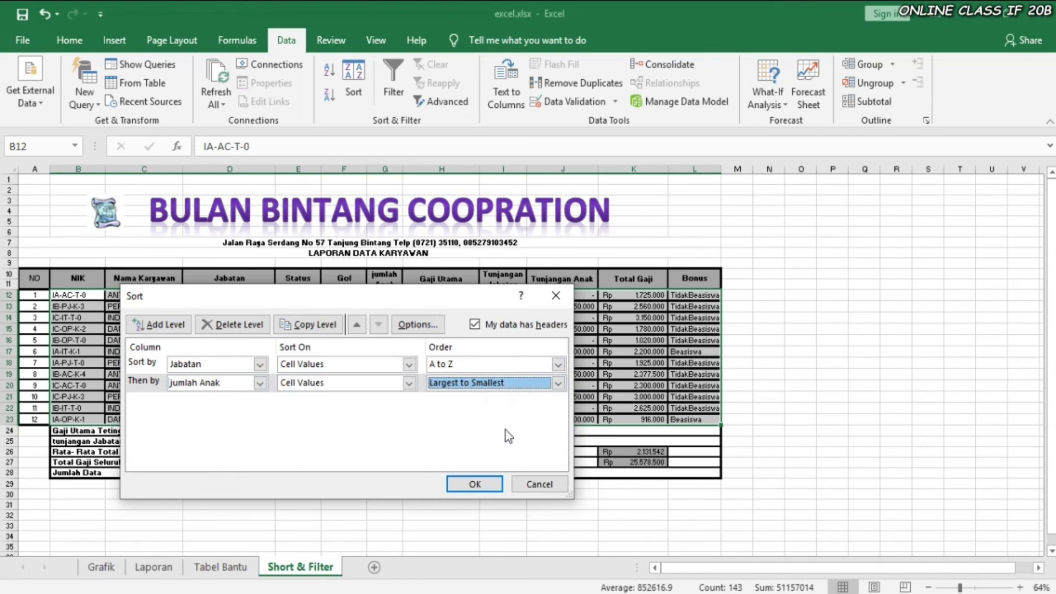
click(464, 486)
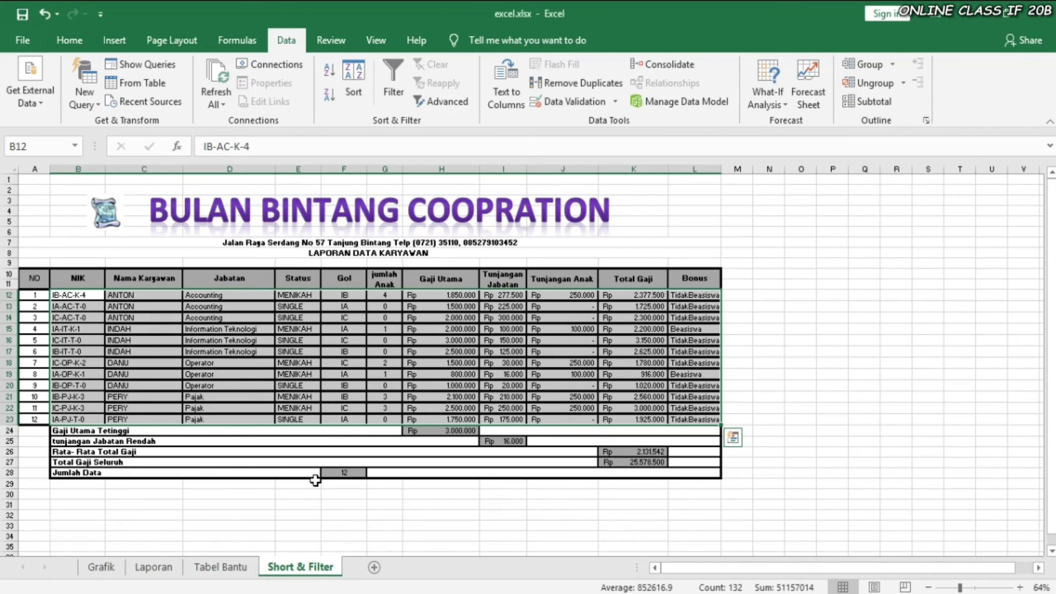
- Enter the filter criteria headings Jabatan in D30 and Jumlah Anak in E30
click(255, 495)
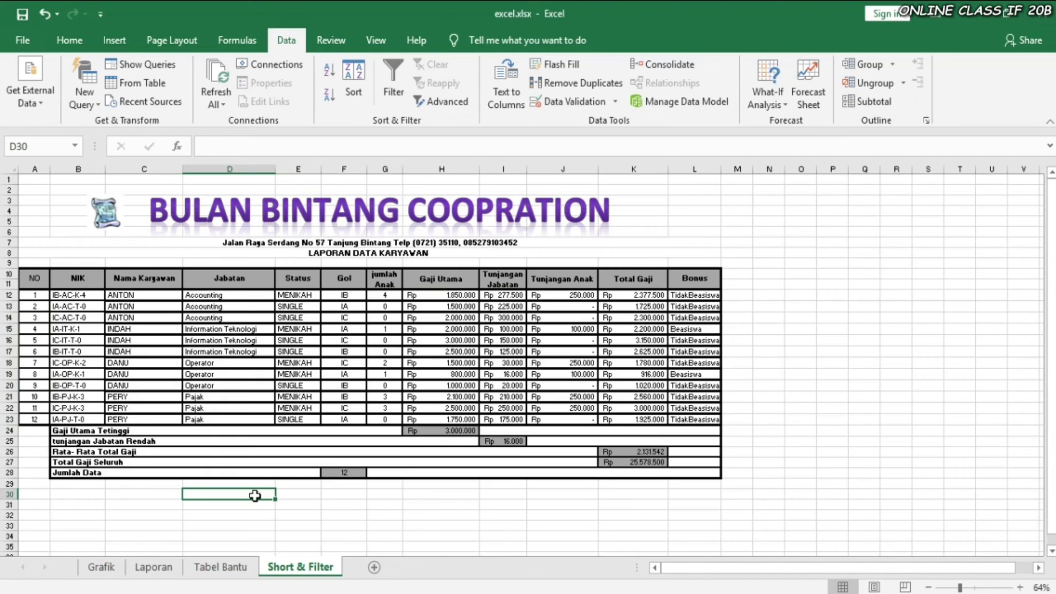
text(Jab)
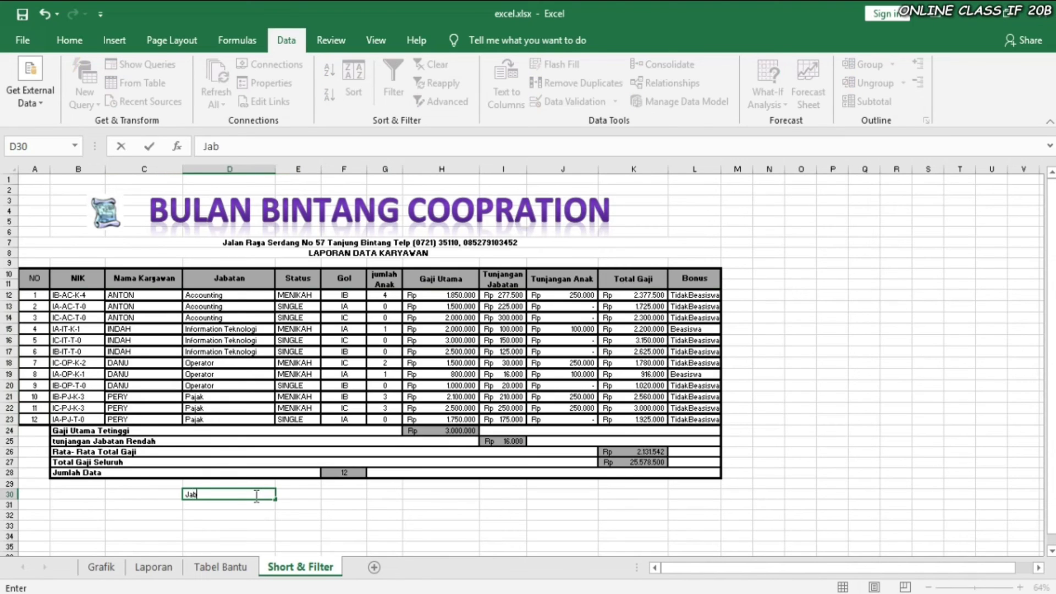
text(atan)
key(Tab)
text(J)
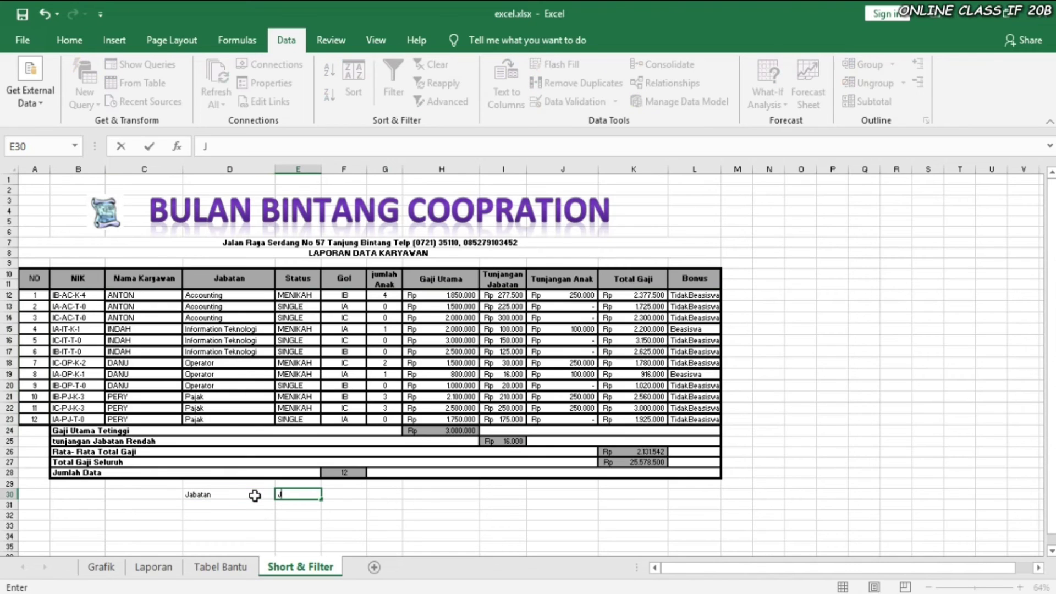
text(umlah Anak)
- Enter the criteria values Information Teknologi in D31 and 0 in E31
click(248, 505)
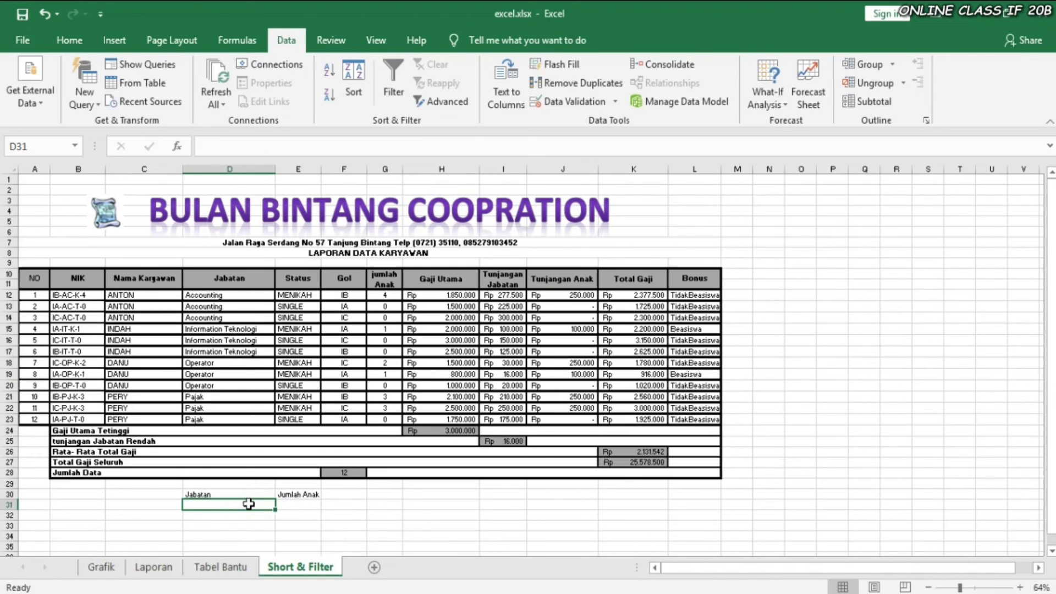
text(Inf)
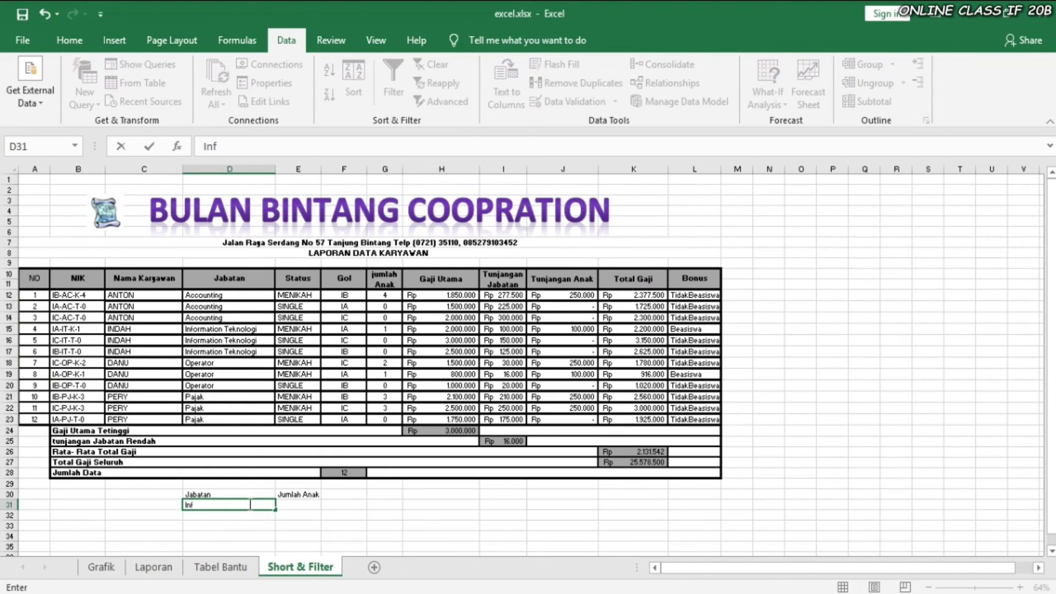
text(ormation Teknologi)
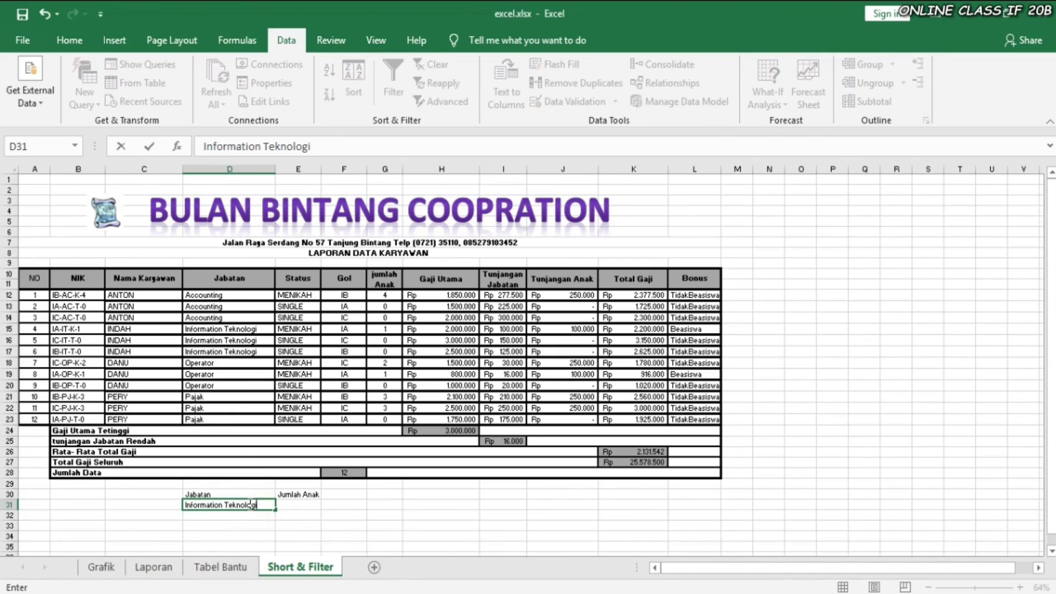
key(Tab)
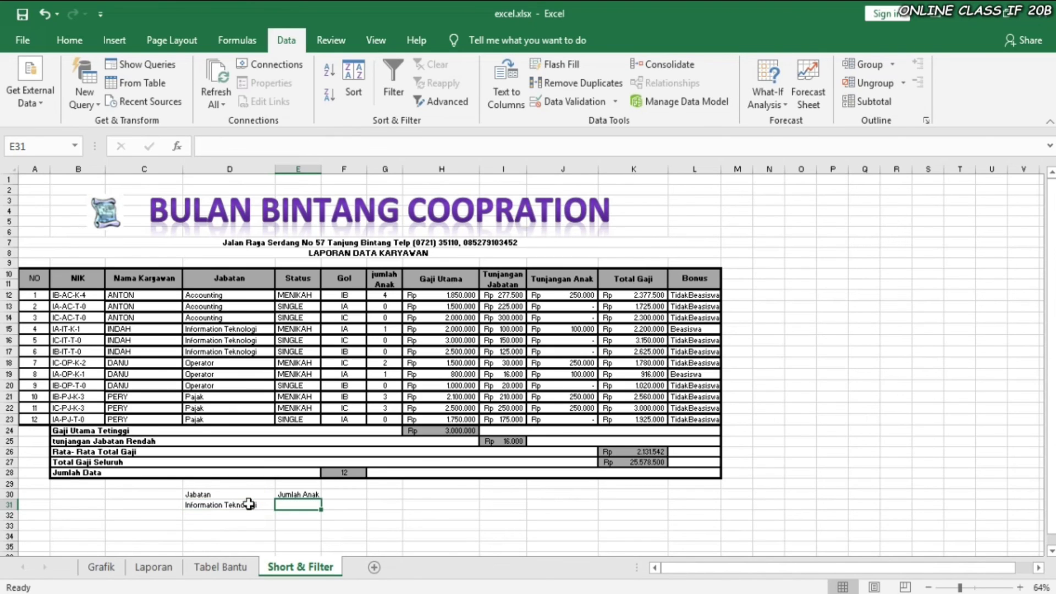
text(0)
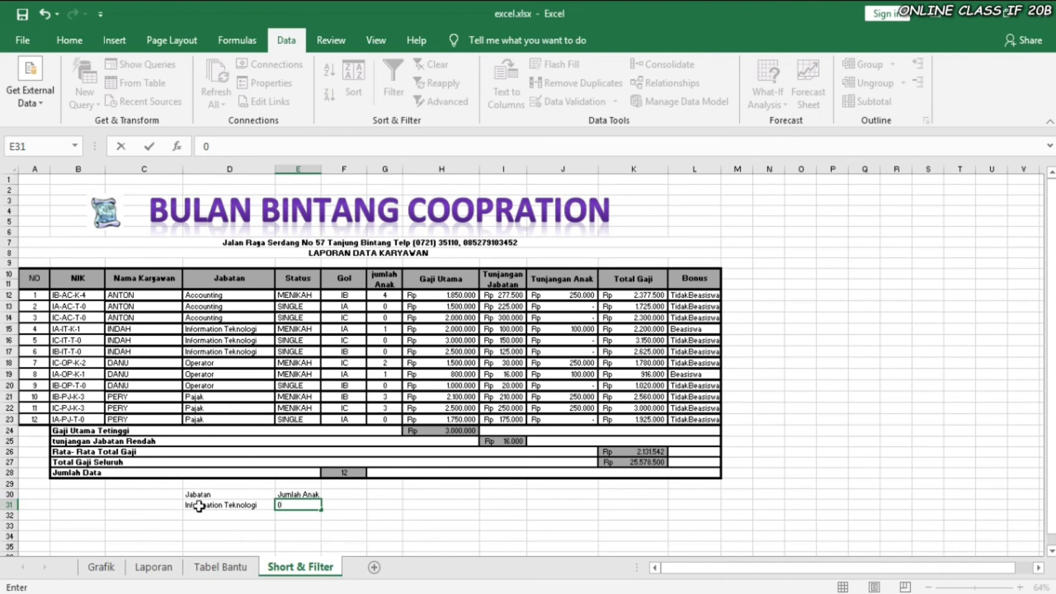
- Add borders to the criteria table D30:E31 and fill its header cells D30:E30 with grey
drag(204, 496, 297, 506)
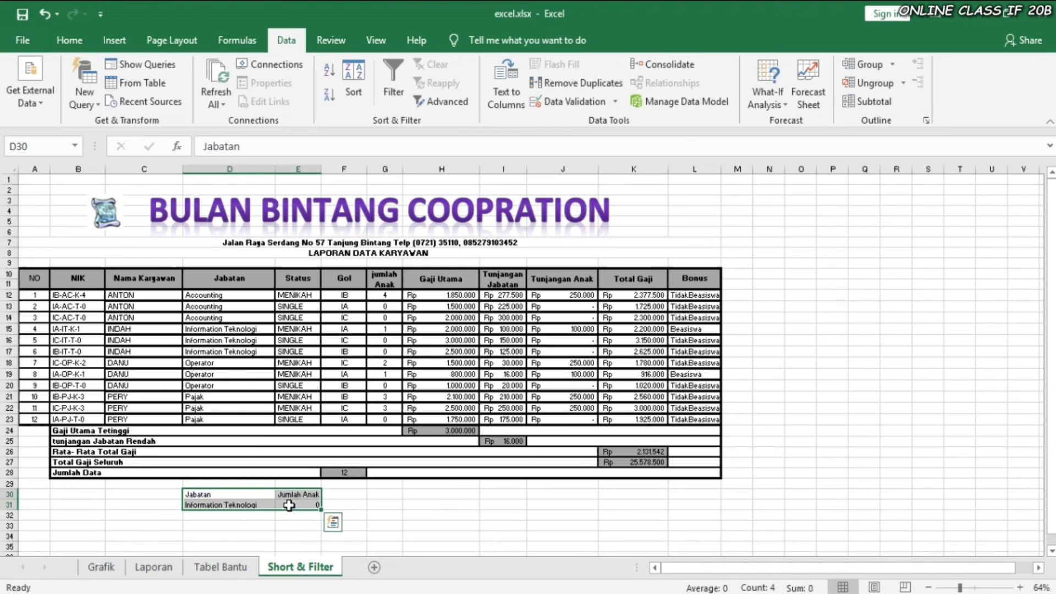
click(58, 43)
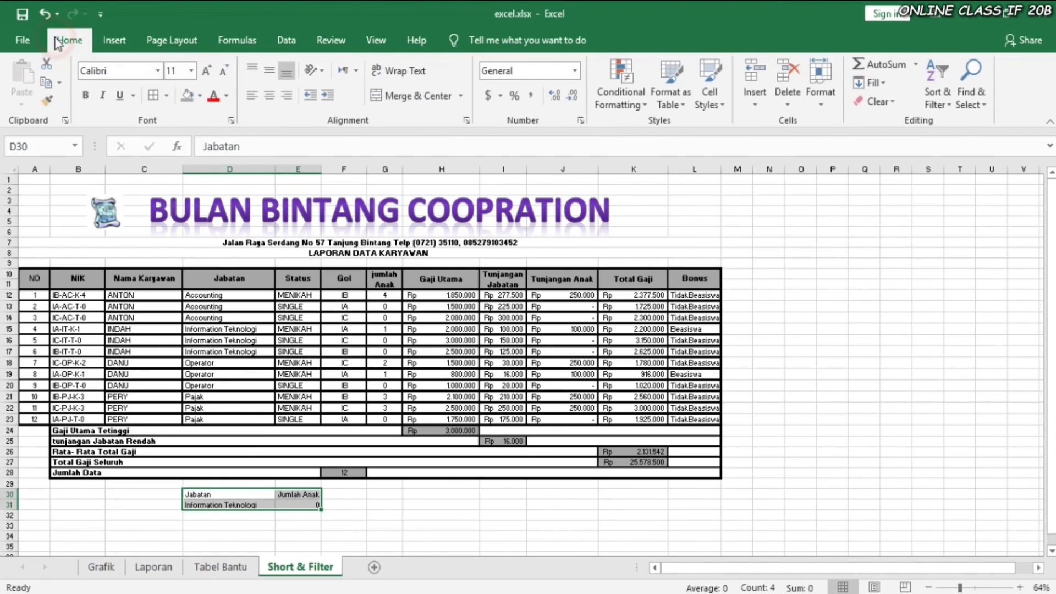
click(154, 96)
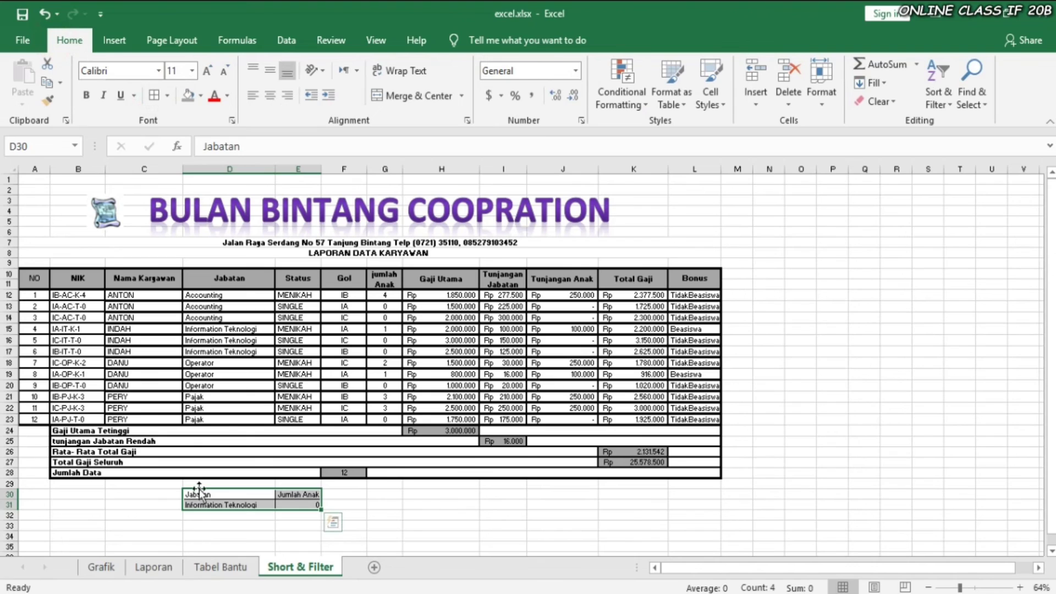
drag(192, 495, 289, 495)
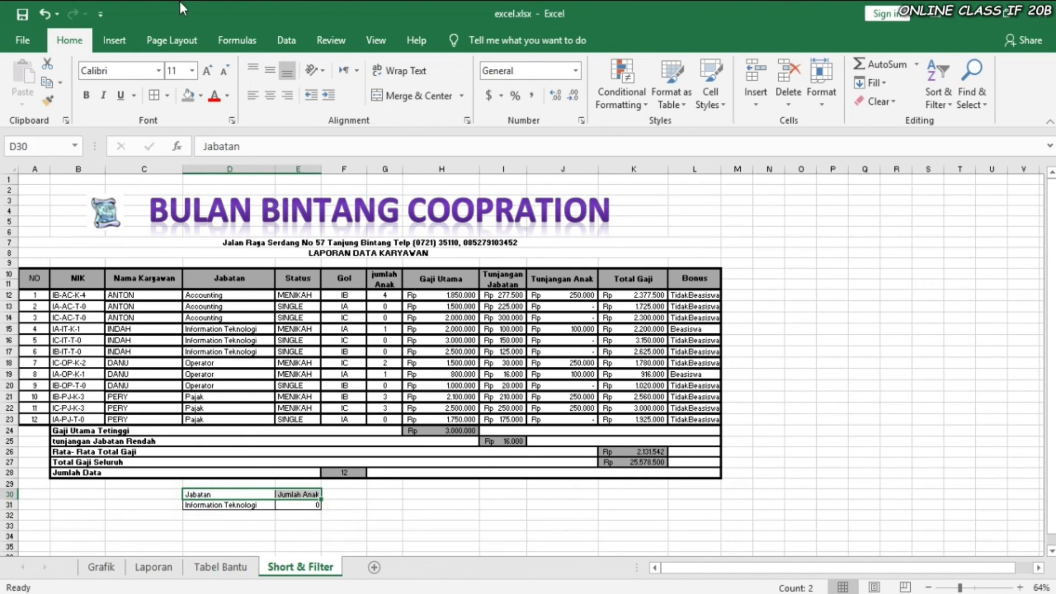
click(188, 96)
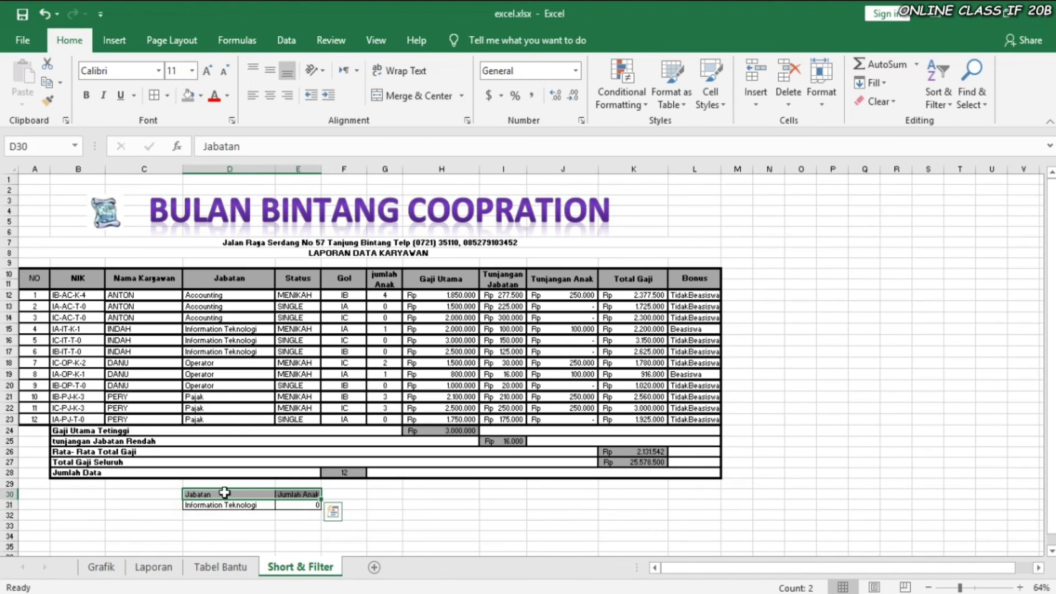
click(90, 525)
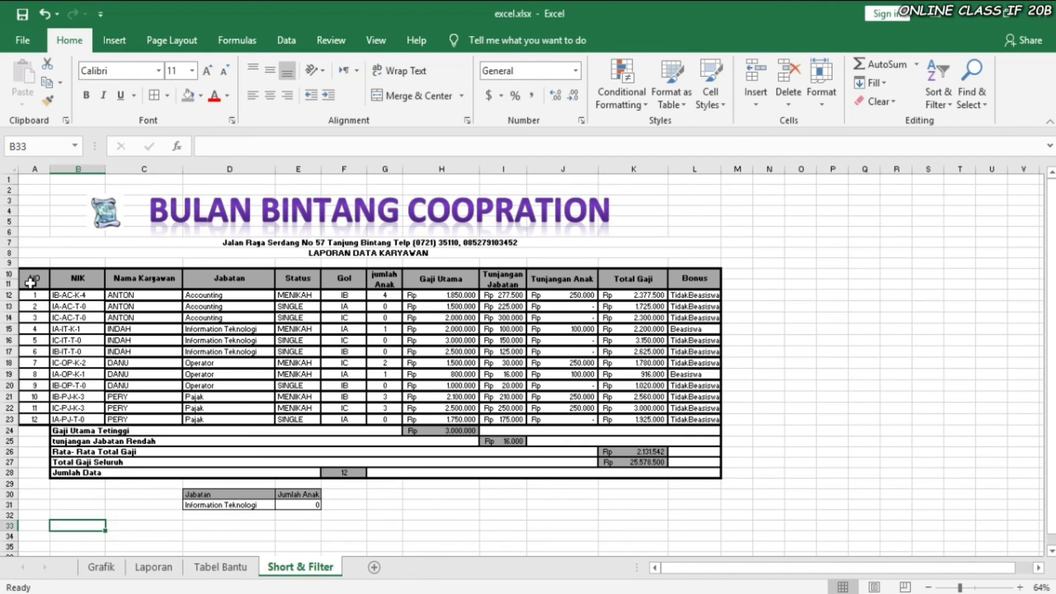
- Start an advanced filter on the employee table A10:L23, using its first row as labels and D30:E31 as the criteria range
drag(30, 282, 688, 414)
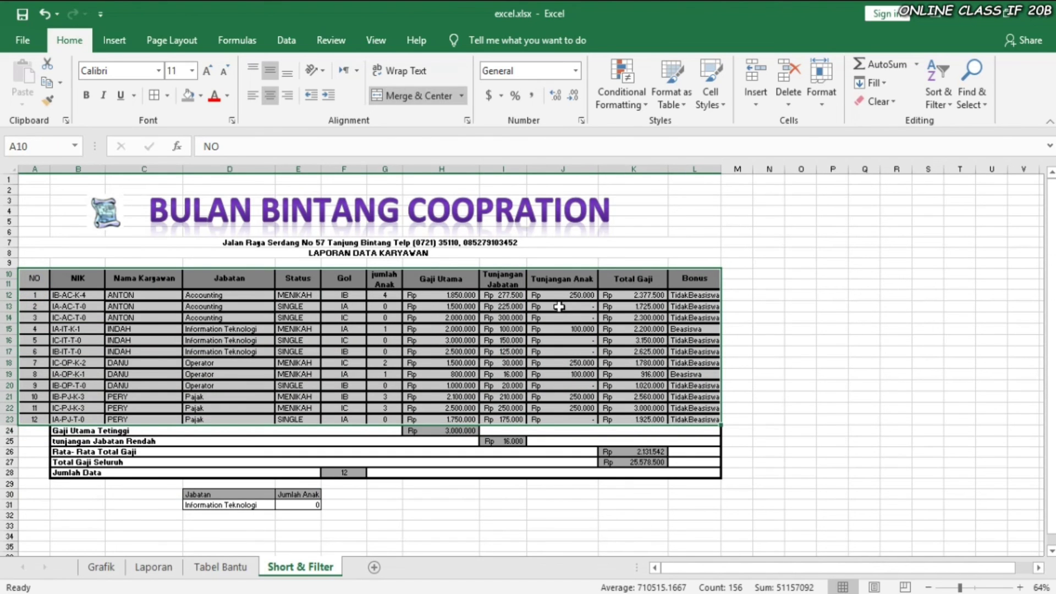
click(287, 39)
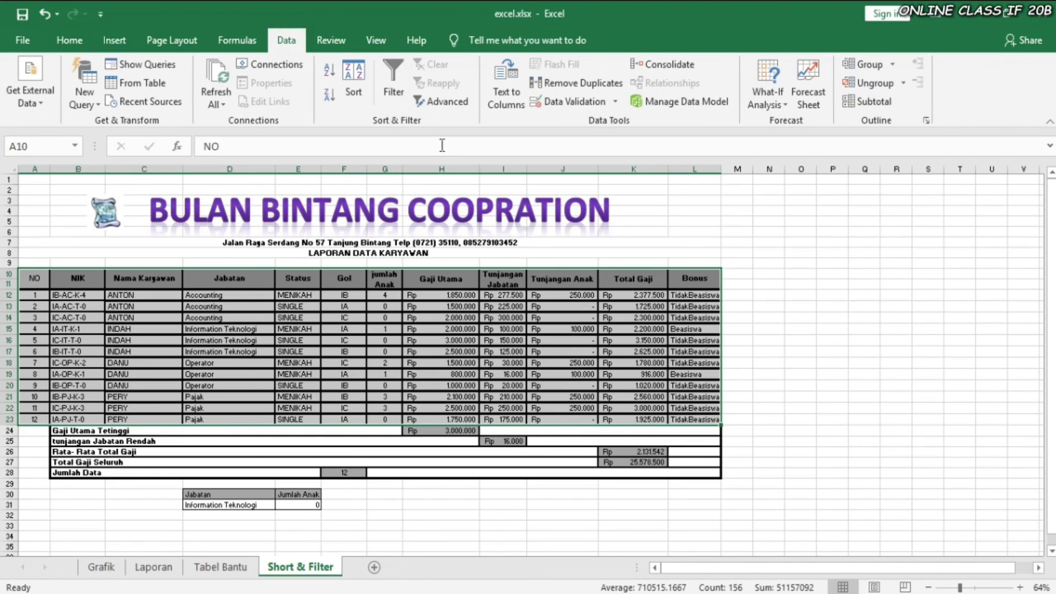
click(450, 101)
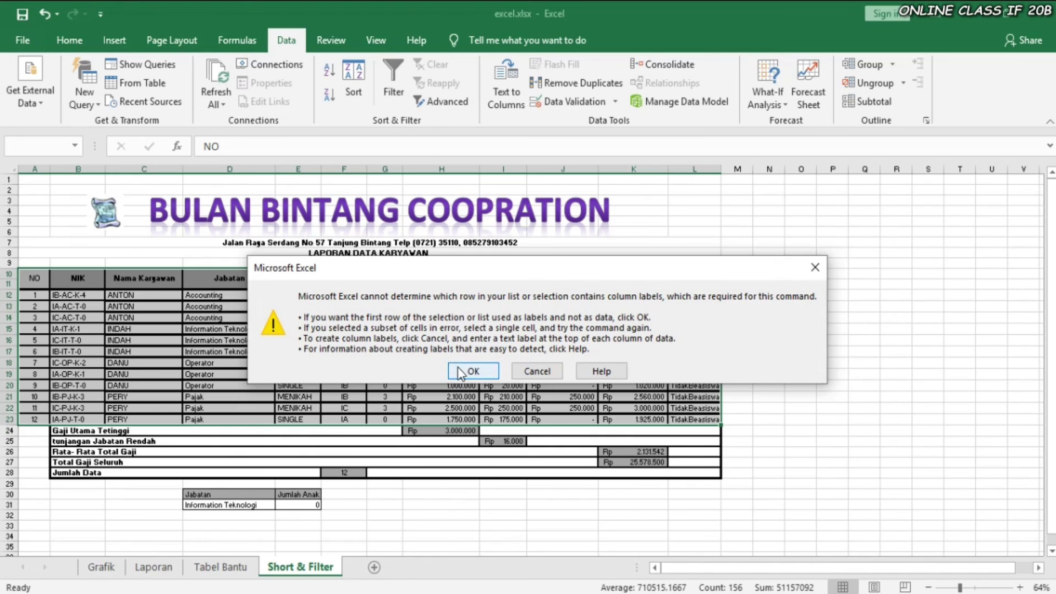
click(472, 371)
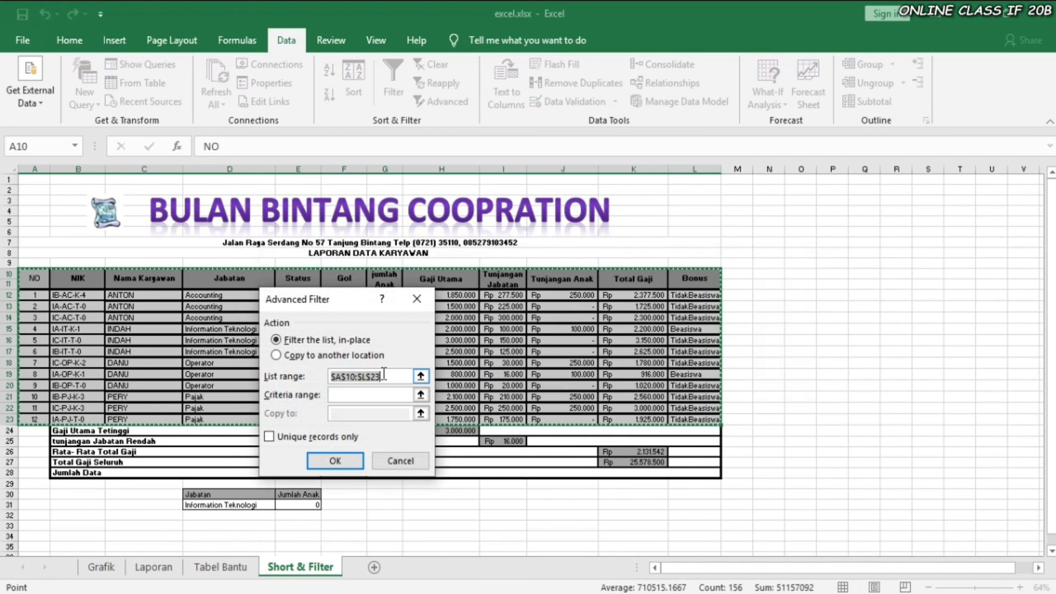
click(421, 395)
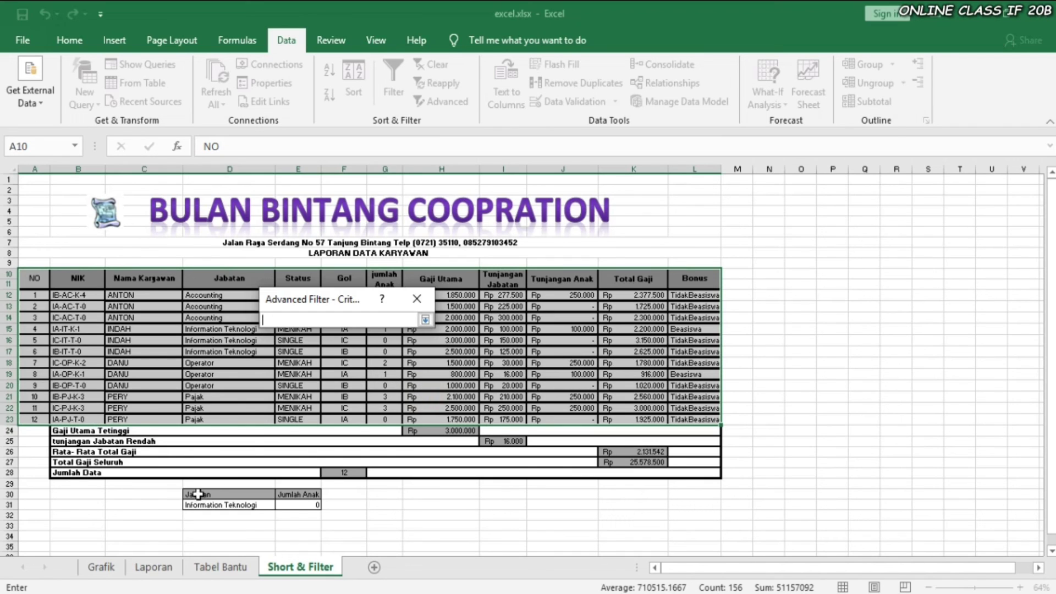
drag(198, 494, 293, 504)
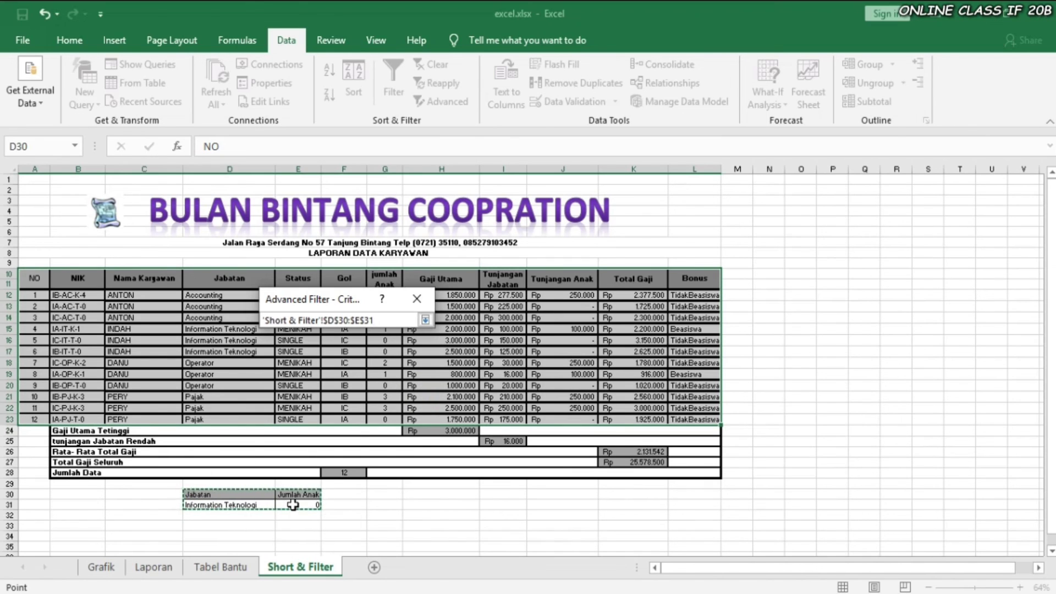
click(427, 322)
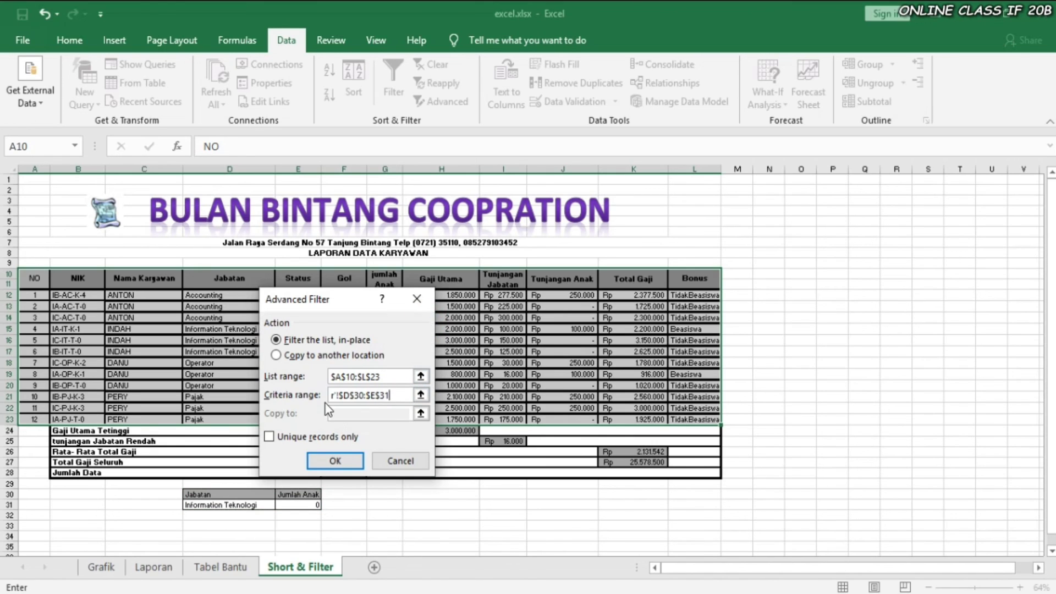
- Set the advanced filter to copy its results to another location starting at A33, and apply it
click(282, 356)
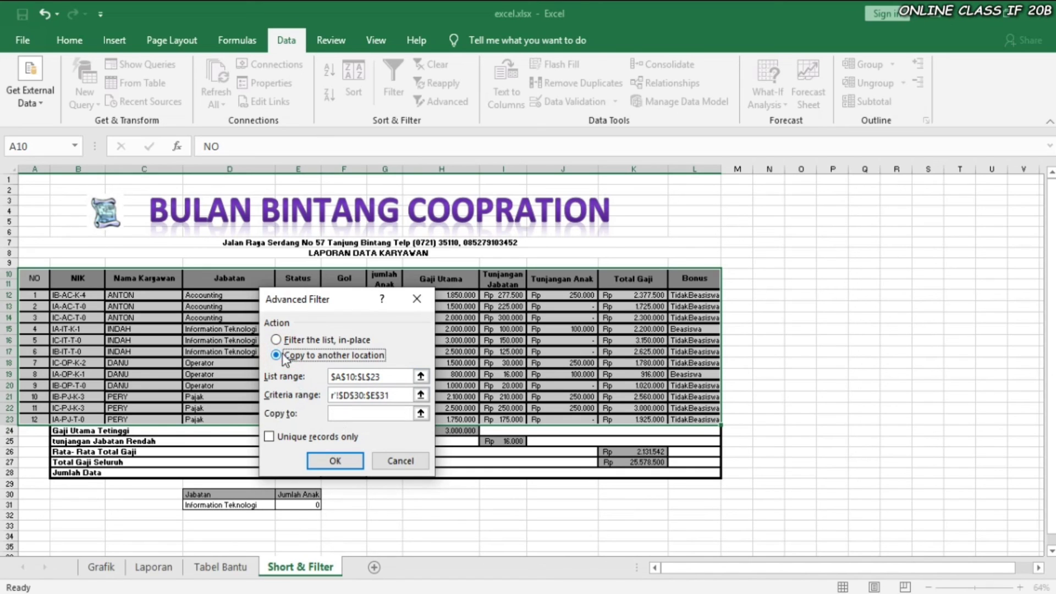
click(421, 415)
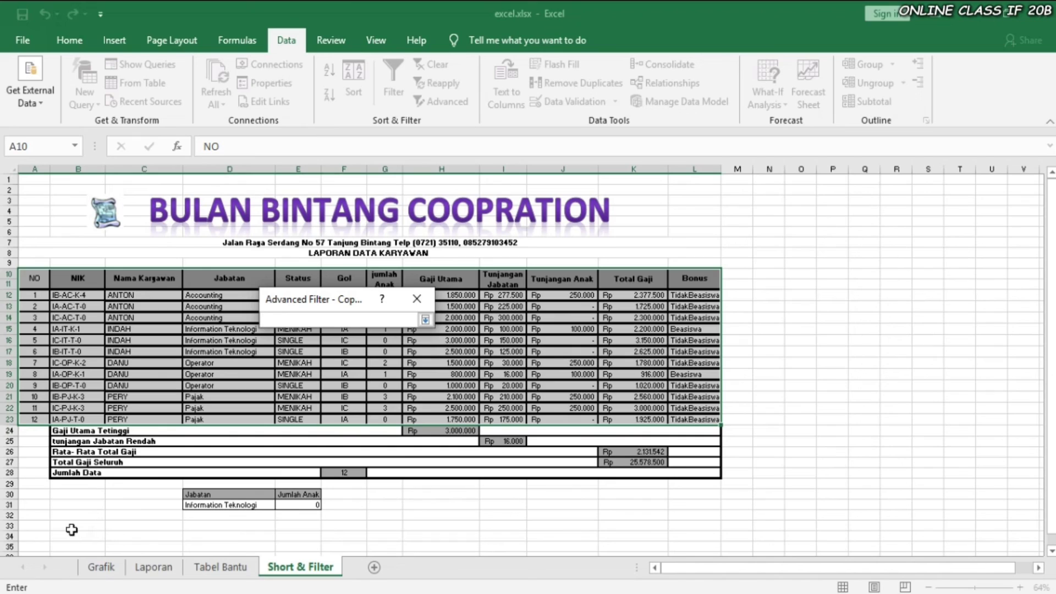
click(42, 526)
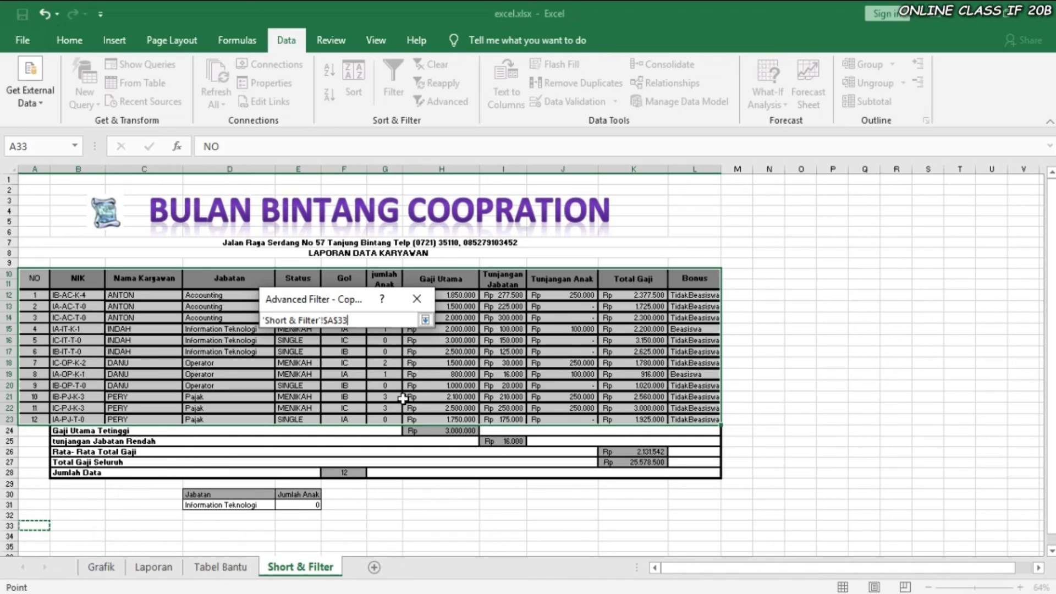
click(426, 320)
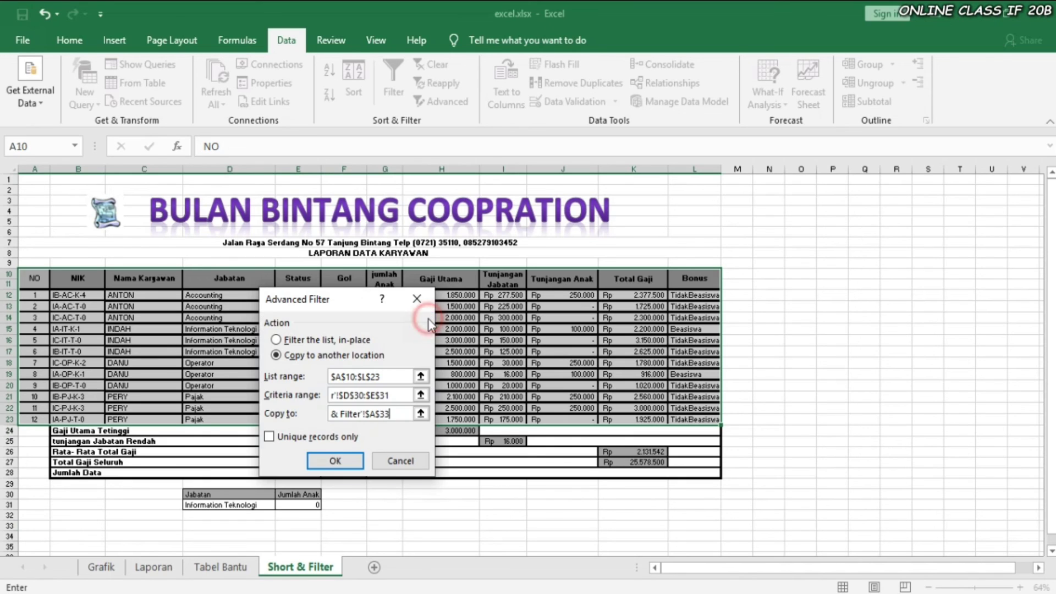
click(337, 462)
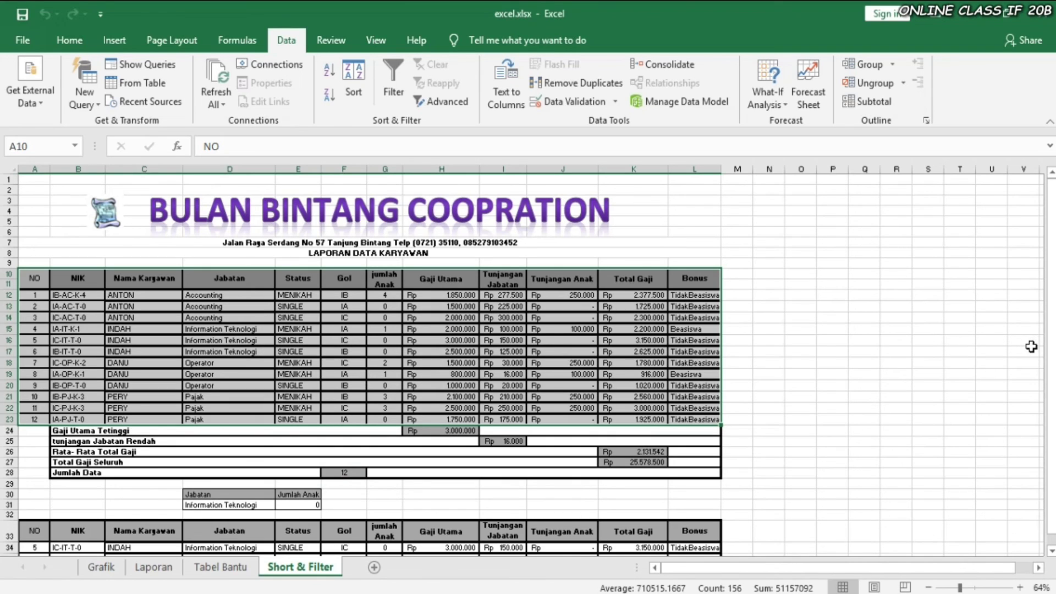
- Examine the extracted rows below the criteria table and compare them with the source employee table
drag(1052, 355, 1052, 369)
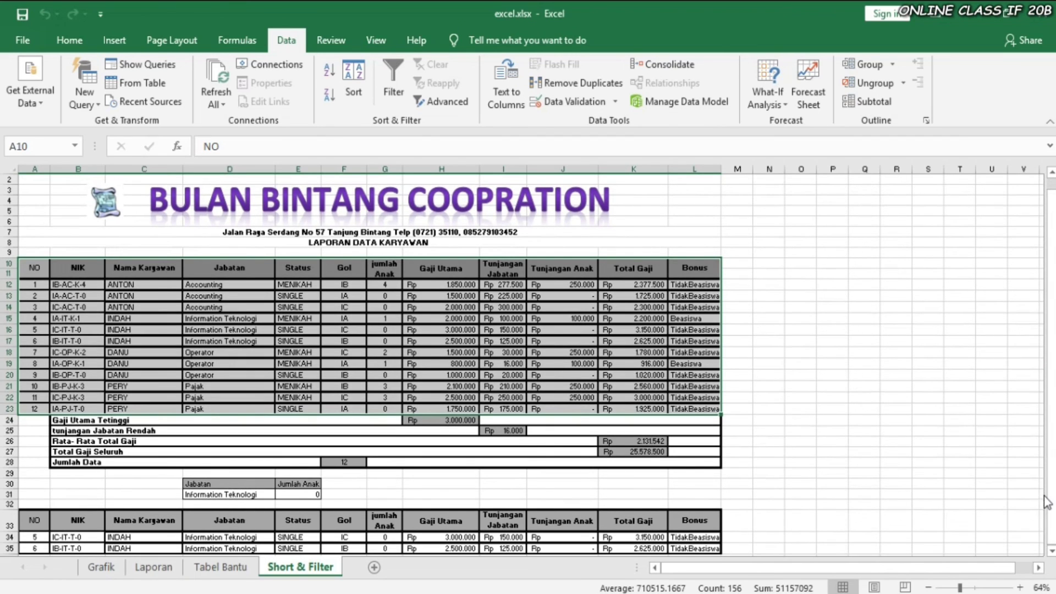
click(1052, 552)
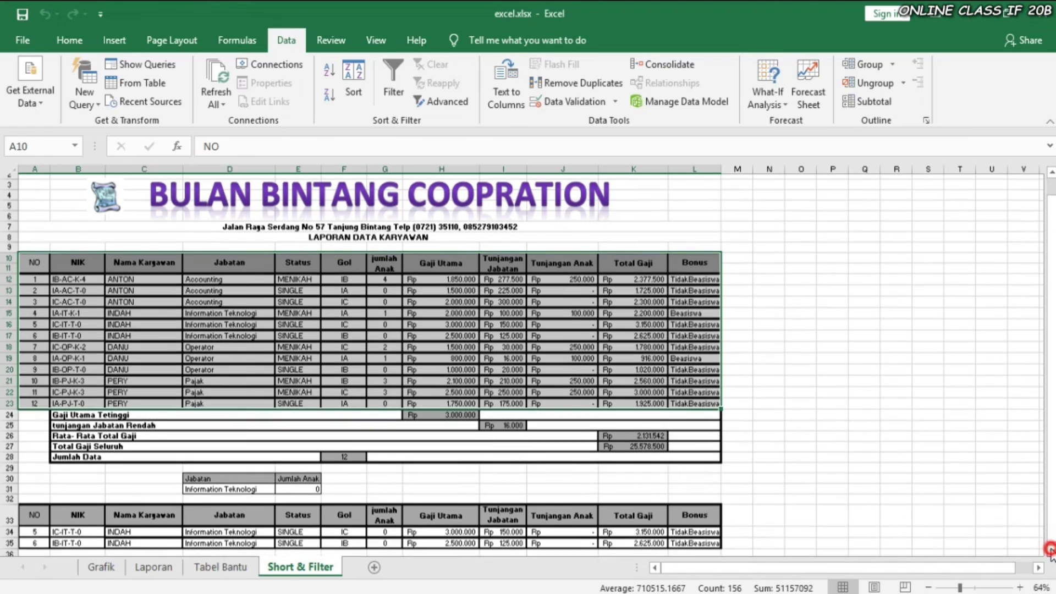
click(1052, 551)
click(1051, 551)
click(1052, 551)
click(1052, 552)
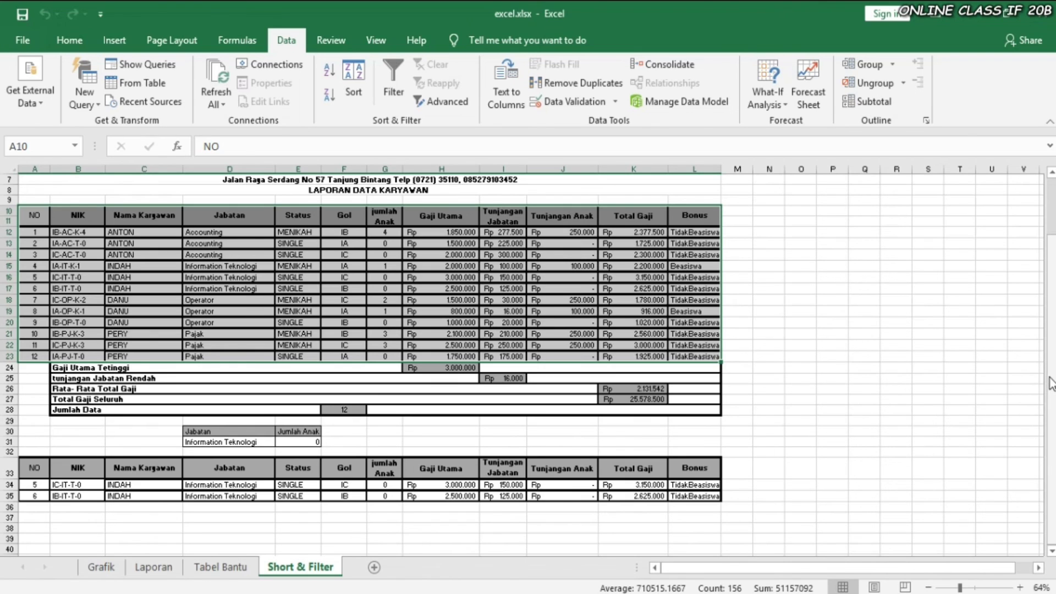
drag(1051, 384, 1044, 302)
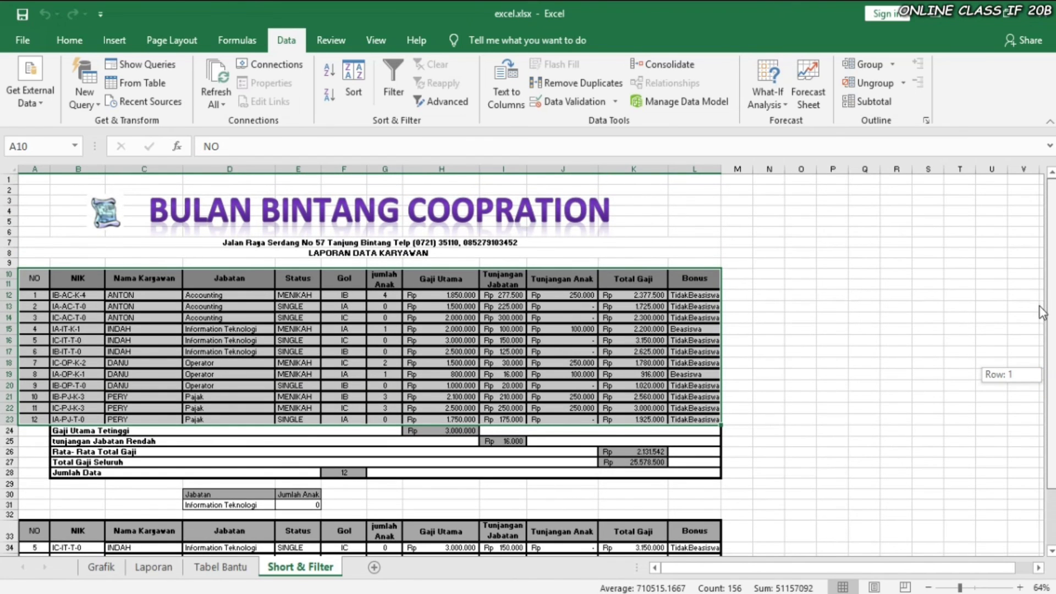
drag(1042, 312, 1027, 296)
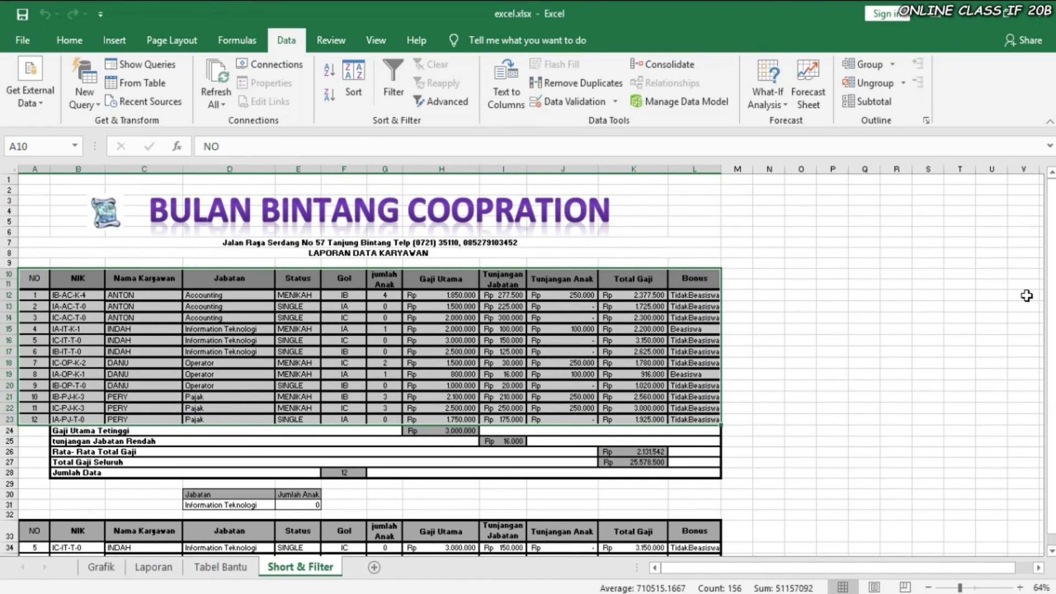